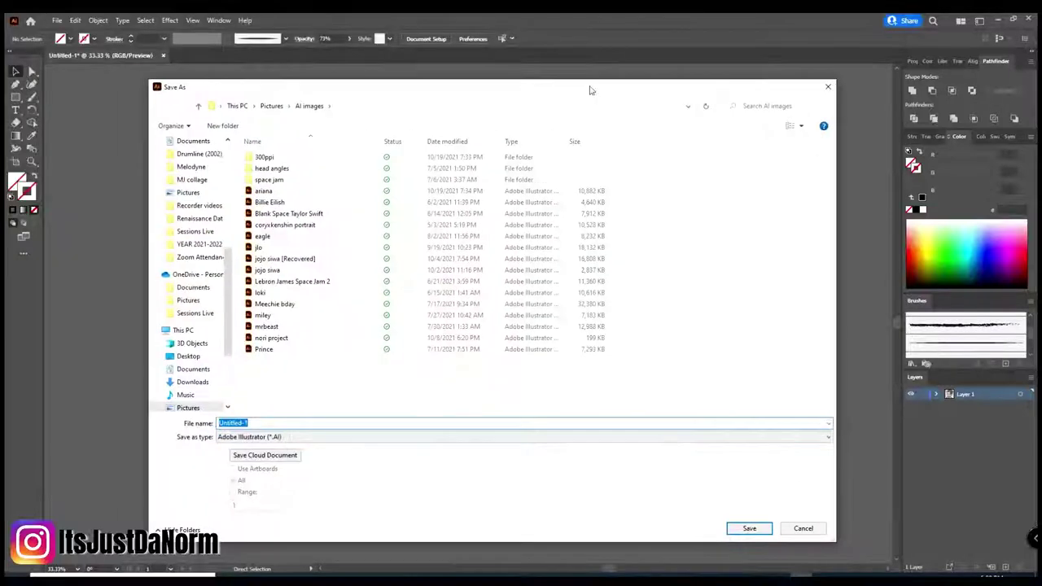
# Save as You image.ai, add Layer 2 above the locked photo layer, and choose a calligraphic brush.
pyautogui.press('Return')
pyautogui.press('Return')
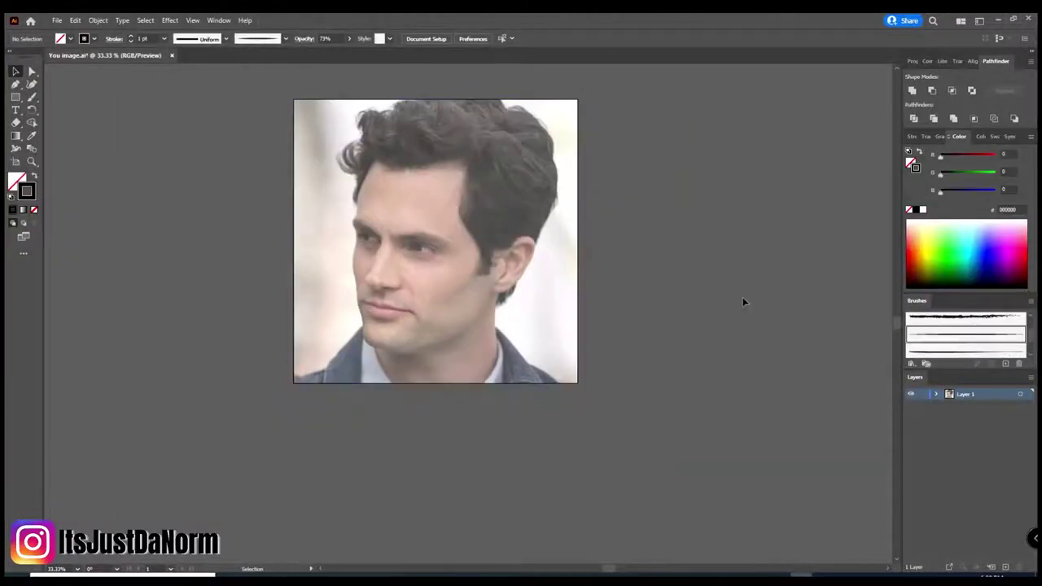
pyautogui.hotkey('ctrl', '+')
pyautogui.click(1003, 319)
pyautogui.click(922, 405)
pyautogui.click(1005, 567)
pyautogui.press('b')
# Draw test strokes beside the artwork and adjust the calligraphic brush settings.
pyautogui.moveTo(688, 273); pyautogui.dragTo(796, 262)
pyautogui.moveTo(690, 339); pyautogui.dragTo(773, 350)
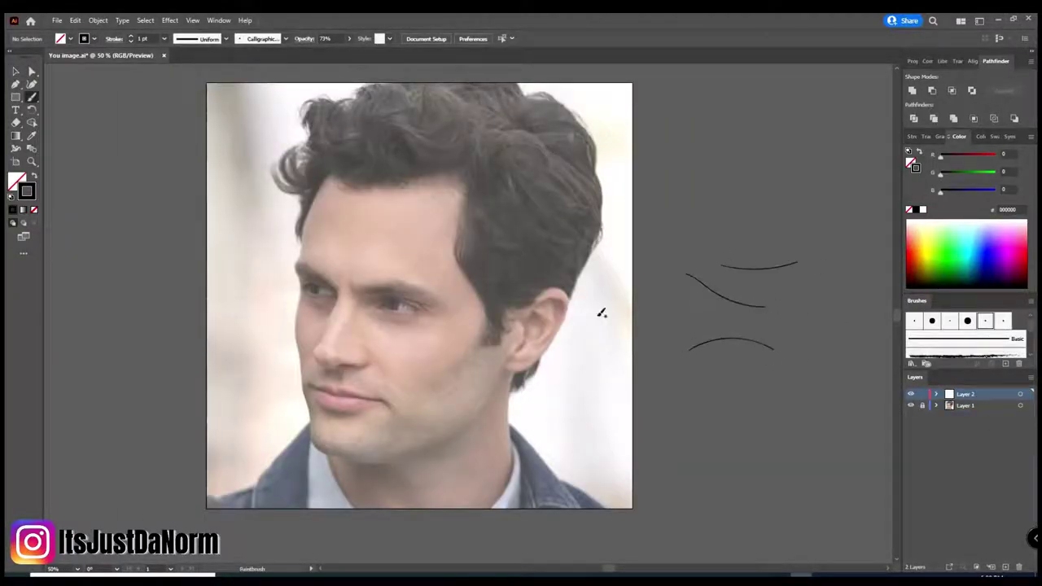
pyautogui.doubleClick(1003, 320)
pyautogui.click(581, 386)
# Trace the ear's outer rim, inner curves, top hook and earlobe with brush strokes.
pyautogui.hotkey('ctrl', '+')
pyautogui.hotkey('ctrl', '+')
pyautogui.hotkey('ctrl', '+')
pyautogui.moveTo(674, 196); pyautogui.dragTo(719, 172)
pyautogui.hotkey('ctrl', 'z')
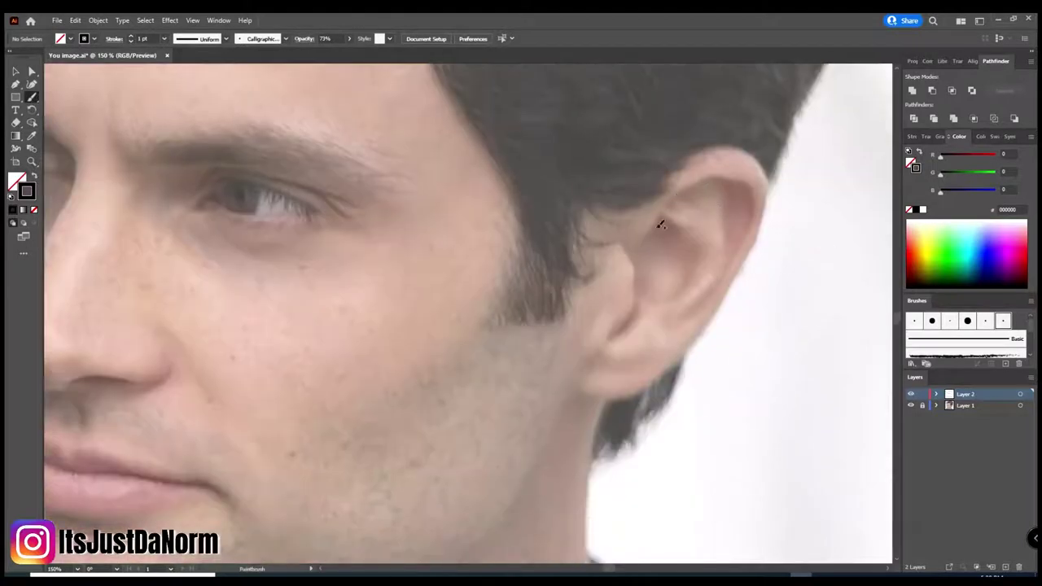
pyautogui.moveTo(645, 237)
pyautogui.mouseDown()
pyautogui.moveTo(745, 184)
pyautogui.moveTo(706, 304)
pyautogui.mouseUp()
pyautogui.moveTo(692, 256); pyautogui.dragTo(674, 295)
pyautogui.moveTo(725, 187); pyautogui.dragTo(724, 246)
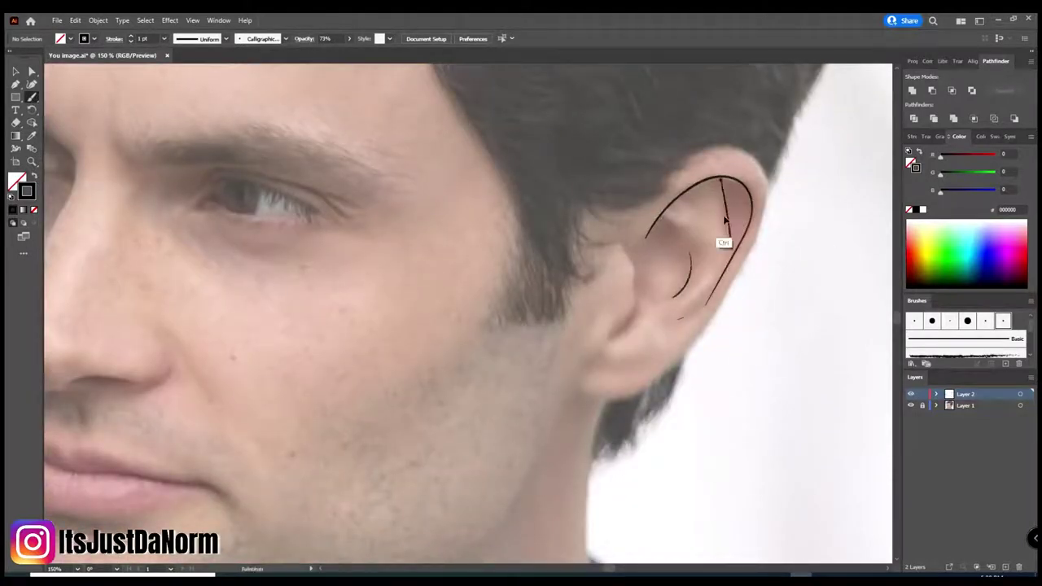
pyautogui.moveTo(691, 190); pyautogui.dragTo(693, 204)
pyautogui.moveTo(634, 311); pyautogui.dragTo(605, 340)
pyautogui.moveTo(586, 391)
pyautogui.mouseDown()
pyautogui.moveTo(735, 286)
pyautogui.moveTo(763, 221)
pyautogui.mouseUp()
# Adjust the outer ear stroke and add a stroke along the upper outer ear rim.
pyautogui.press('a')
pyautogui.click(713, 338)
pyautogui.scroll(1, 712, 339)
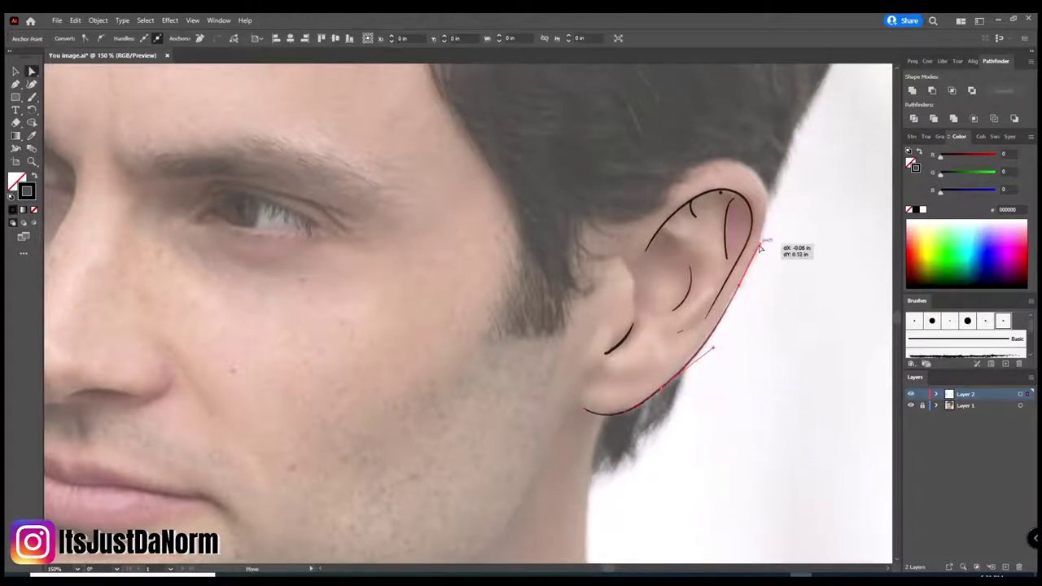
pyautogui.click(777, 350)
pyautogui.press('b')
pyautogui.moveTo(756, 168); pyautogui.dragTo(758, 248)
pyautogui.hotkey('ctrl', '-')
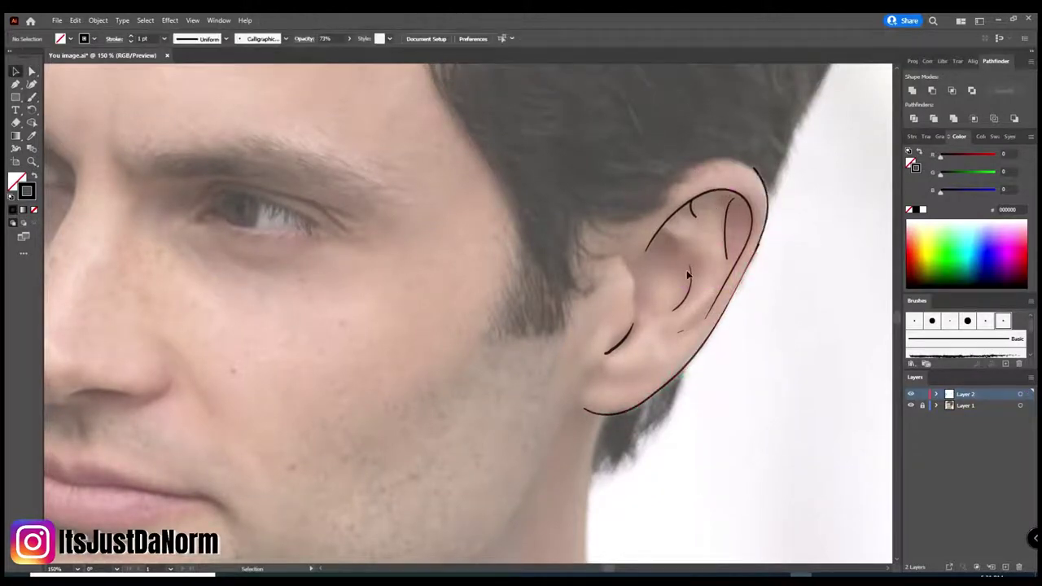
pyautogui.hotkey('ctrl', '-')
pyautogui.hotkey('ctrl', '-')
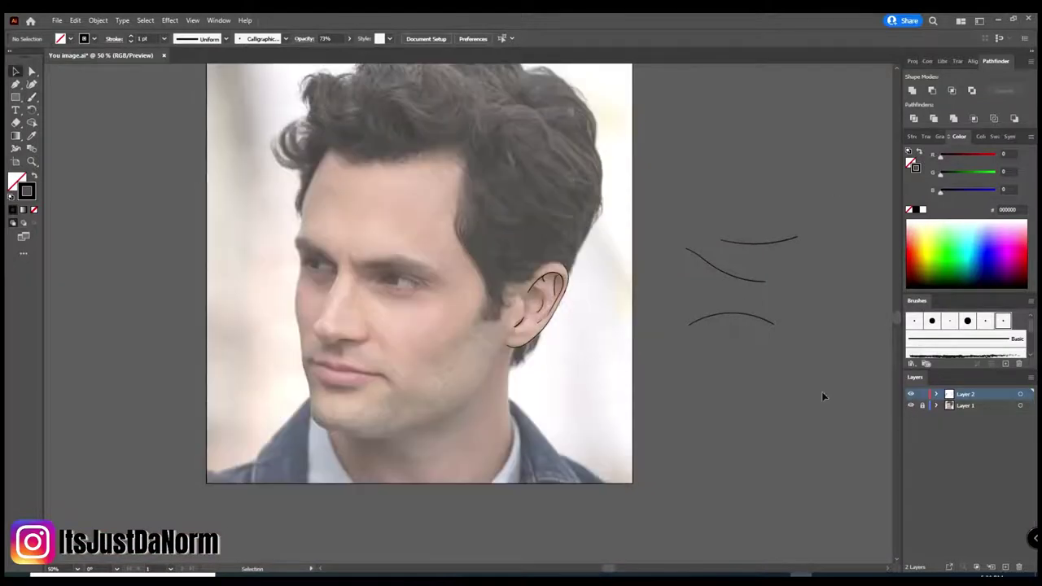
pyautogui.hotkey('ctrl', '+')
pyautogui.hotkey('ctrl', '+')
pyautogui.hotkey('ctrl', '+')
pyautogui.hotkey('ctrl', '+')
# Trace the line under the nostril, the mouth line and the lower lip in black strokes.
pyautogui.hotkey('shift', 'x')
pyautogui.moveTo(380, 239); pyautogui.dragTo(457, 238)
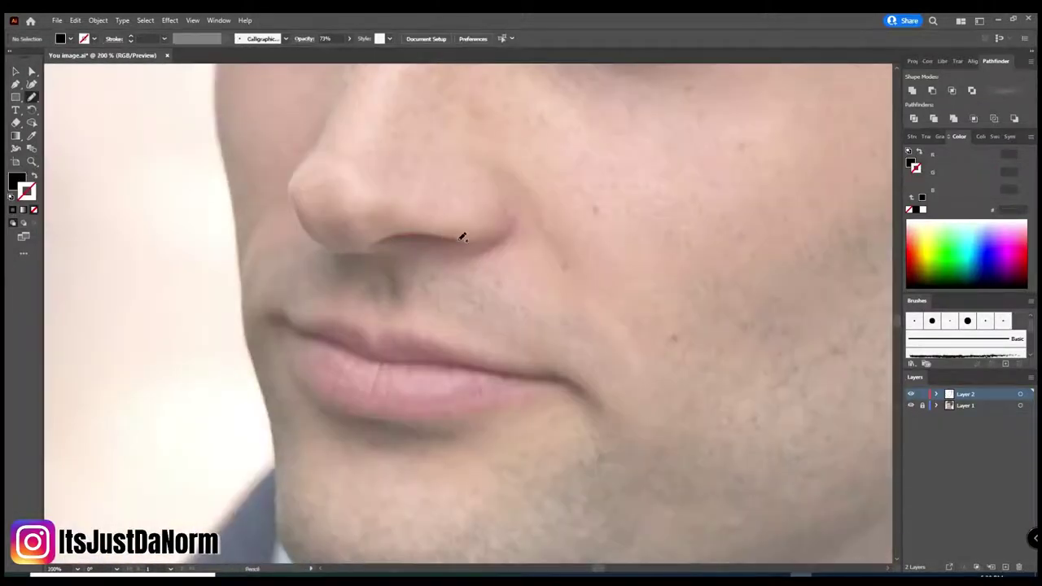
pyautogui.moveTo(288, 318); pyautogui.dragTo(559, 377)
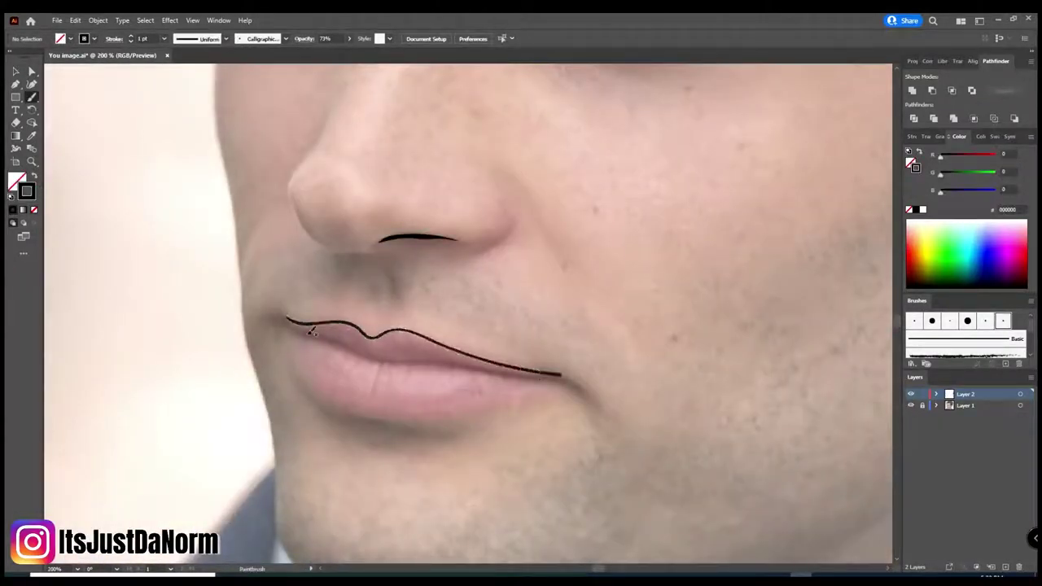
pyautogui.press('v')
pyautogui.press('Delete')
pyautogui.scroll(-1, 47, 201)
pyautogui.press('b')
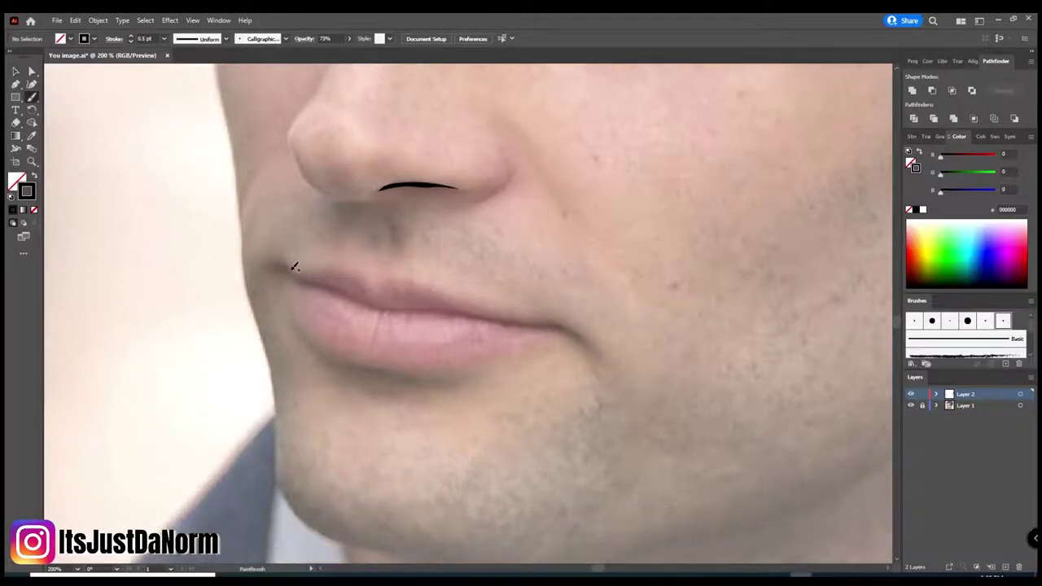
pyautogui.moveTo(286, 266)
pyautogui.mouseDown()
pyautogui.moveTo(460, 293)
pyautogui.moveTo(558, 330)
pyautogui.mouseUp()
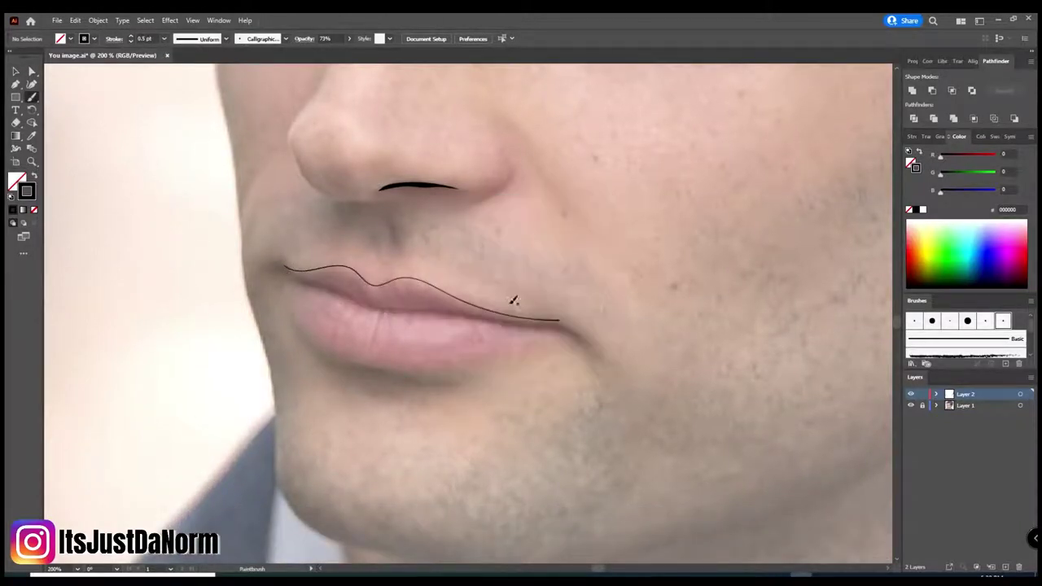
pyautogui.moveTo(290, 275); pyautogui.dragTo(561, 328)
pyautogui.moveTo(290, 292)
pyautogui.mouseDown()
pyautogui.moveTo(472, 363)
pyautogui.moveTo(559, 322)
pyautogui.mouseUp()
# Add a short stroke at the right corner of the mouth.
pyautogui.press('v')
pyautogui.scroll(3, 504, 342)
pyautogui.scroll(-4, 562, 405)
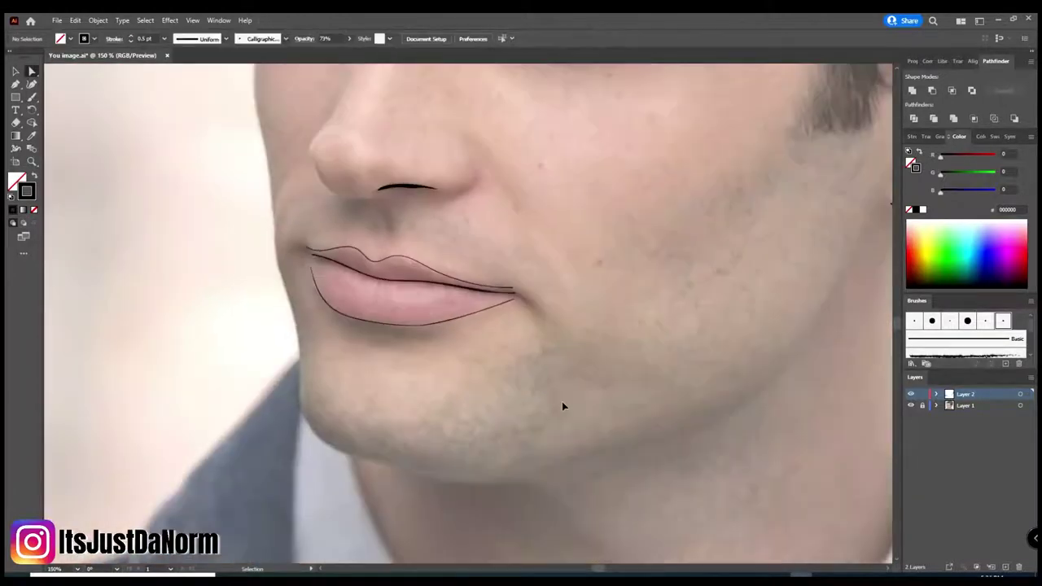
pyautogui.hotkey('ctrl', '+')
pyautogui.hotkey('ctrl', '+')
pyautogui.press('b')
pyautogui.moveTo(555, 263); pyautogui.dragTo(592, 283)
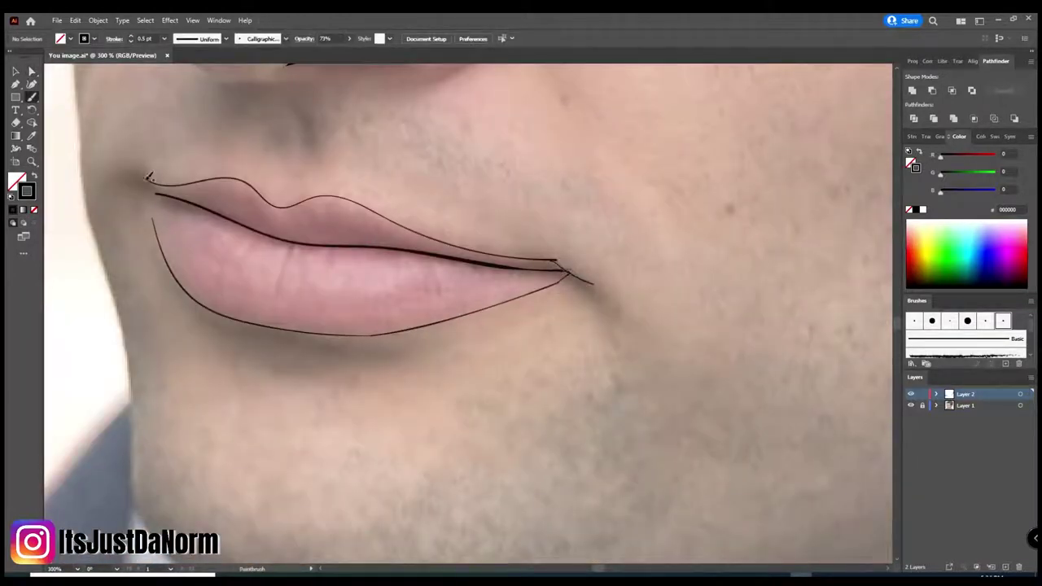
pyautogui.hotkey('ctrl', '0')
pyautogui.hotkey('ctrl', '+')
pyautogui.hotkey('ctrl', '+')
# Add a short stroke at the left corner of the mouth.
pyautogui.press('a')
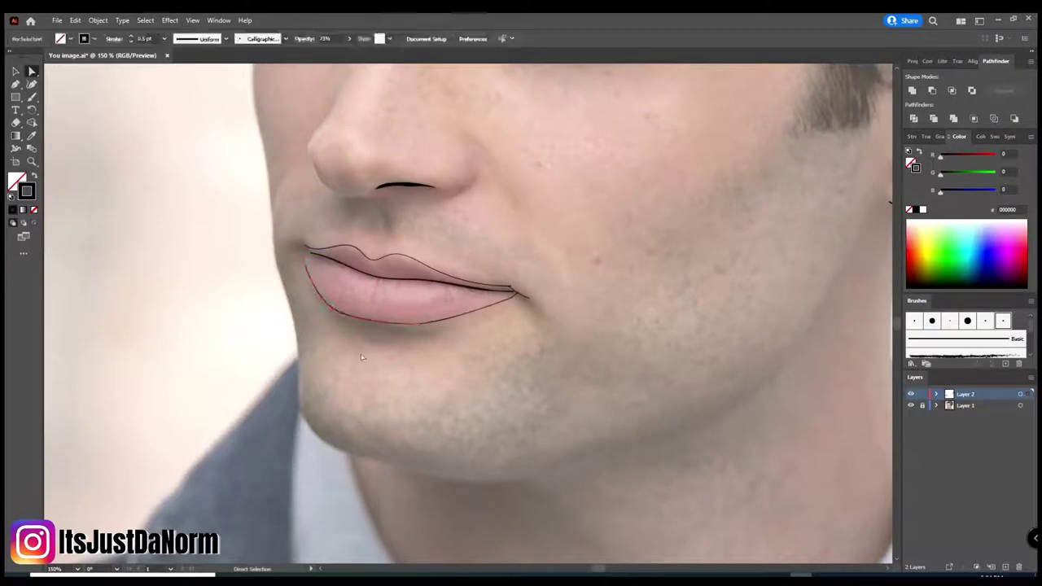
pyautogui.hotkey('ctrl', '+')
pyautogui.hotkey('ctrl', '+')
pyautogui.hotkey('ctrl', '+')
pyautogui.press('v')
pyautogui.hotkey('ctrl', '-')
pyautogui.click(555, 396)
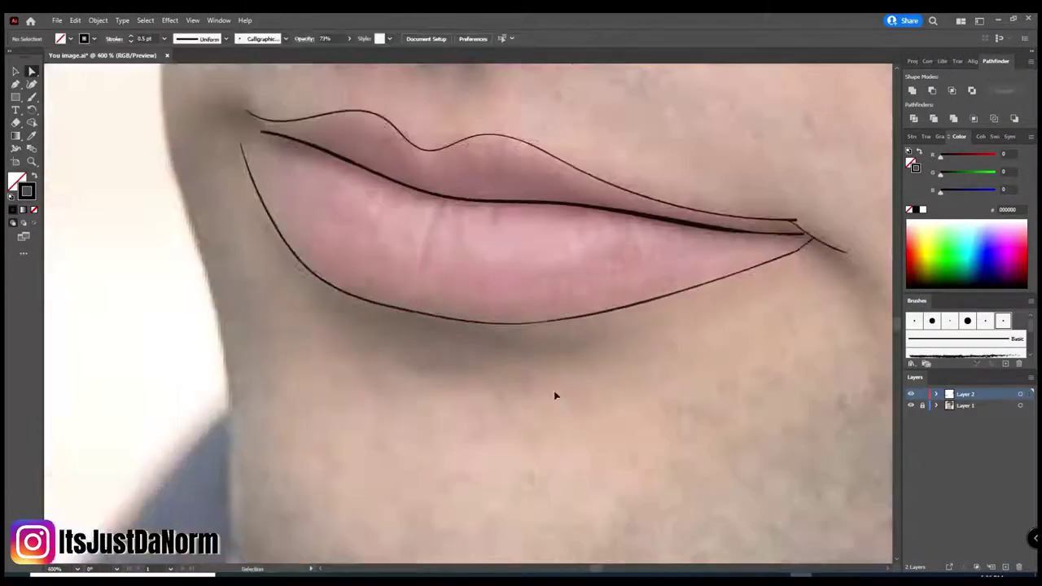
pyautogui.hotkey('ctrl', '-')
pyautogui.press('b')
pyautogui.moveTo(306, 157); pyautogui.dragTo(297, 183)
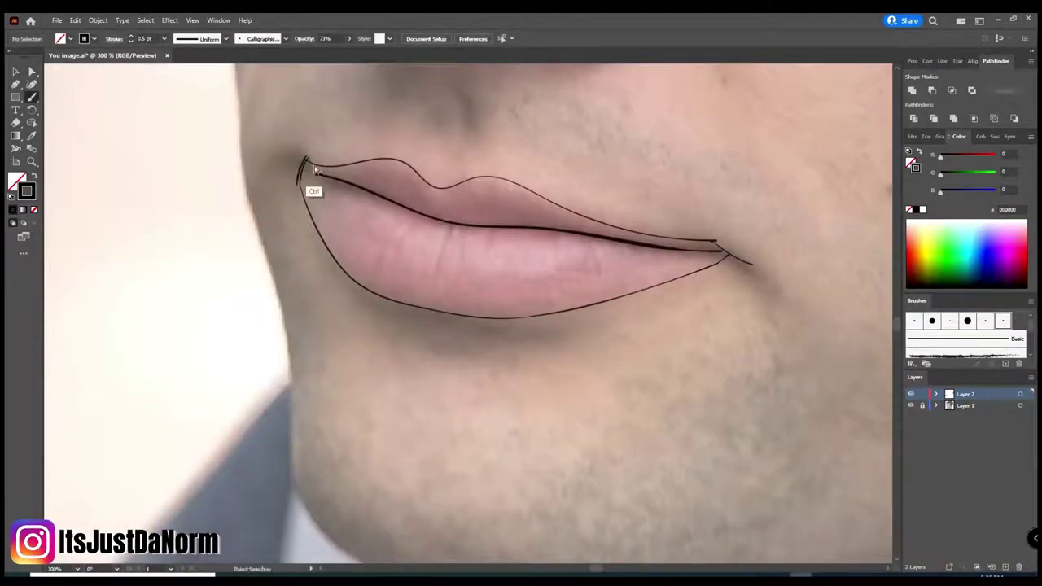
# Compare the line art with the photo and move the upper lip's left corner point.
pyautogui.hotkey('ctrl', '1')
pyautogui.click(910, 394)
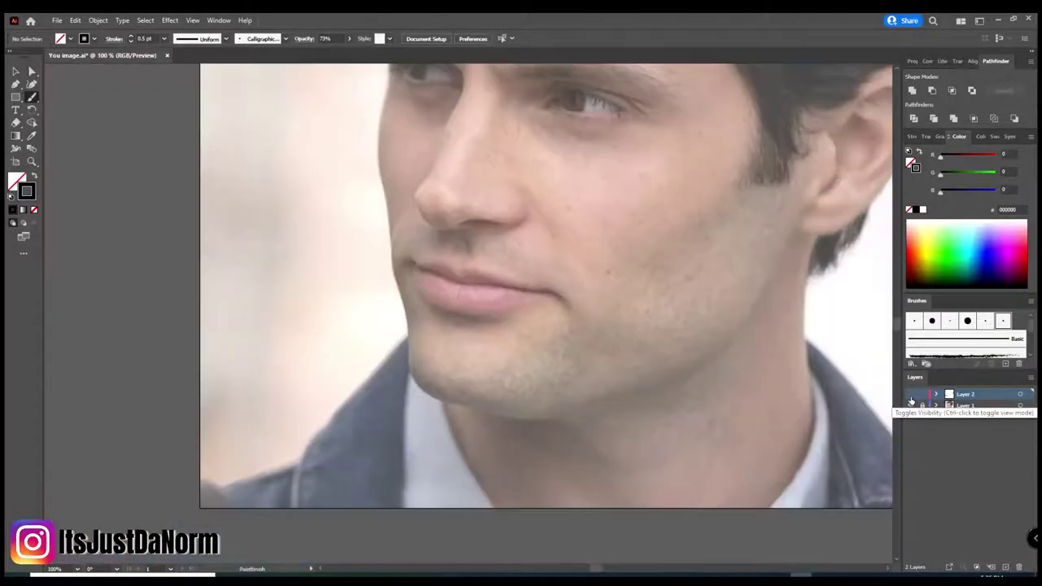
pyautogui.hotkey('ctrl', '+')
pyautogui.hotkey('ctrl', '+')
pyautogui.hotkey('ctrl', '+')
pyautogui.click(910, 394)
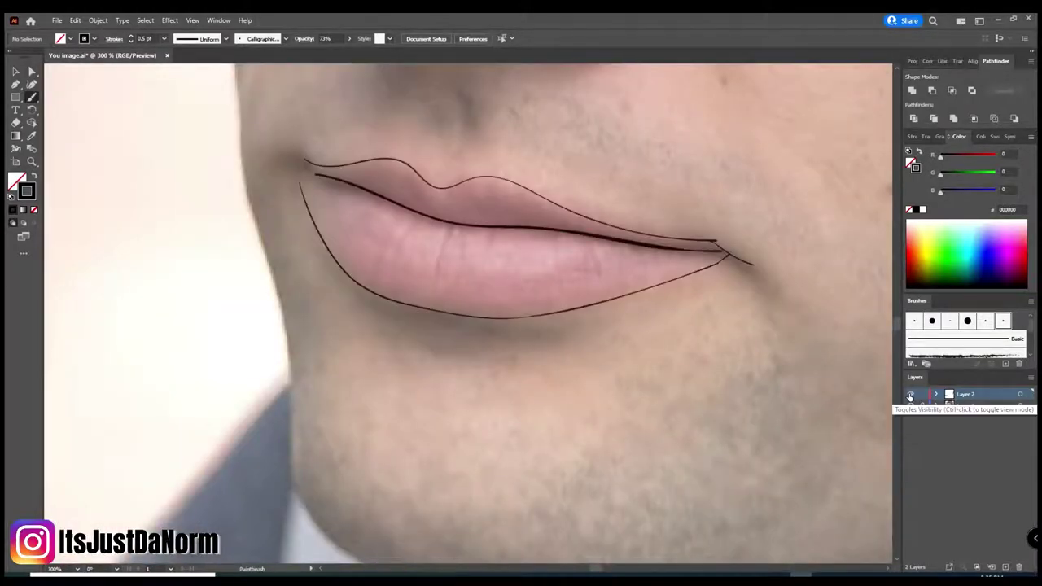
pyautogui.press('a')
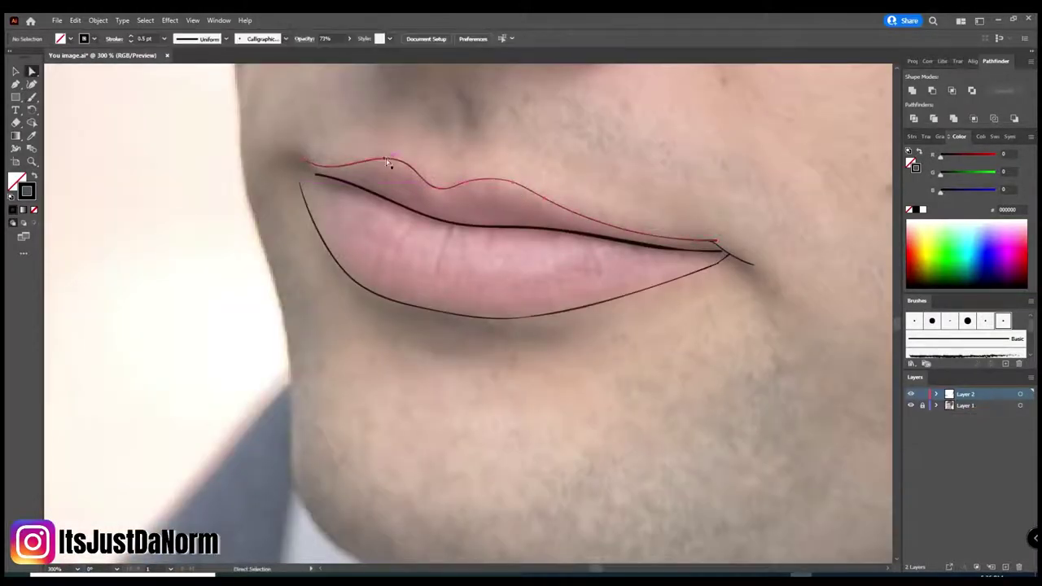
pyautogui.moveTo(317, 174)
pyautogui.mouseDown()
pyautogui.moveTo(308, 170)
pyautogui.moveTo(479, 224)
pyautogui.mouseUp()
pyautogui.hotkey('ctrl', 'shift', 'a')
pyautogui.press('b')
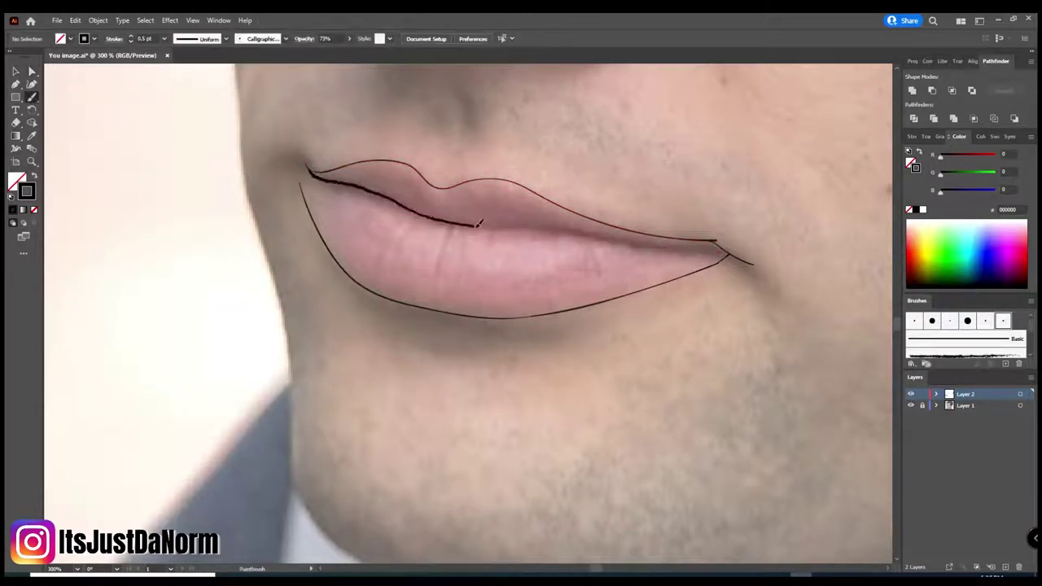
pyautogui.hotkey('ctrl', 'z')
# Repaint the upper-lip stroke at 0.5 pt and adjust the lower lip's left end point.
pyautogui.doubleClick(32, 97)
pyautogui.click(521, 360)
pyautogui.moveTo(314, 169)
pyautogui.mouseDown()
pyautogui.moveTo(567, 228)
pyautogui.moveTo(720, 250)
pyautogui.mouseUp()
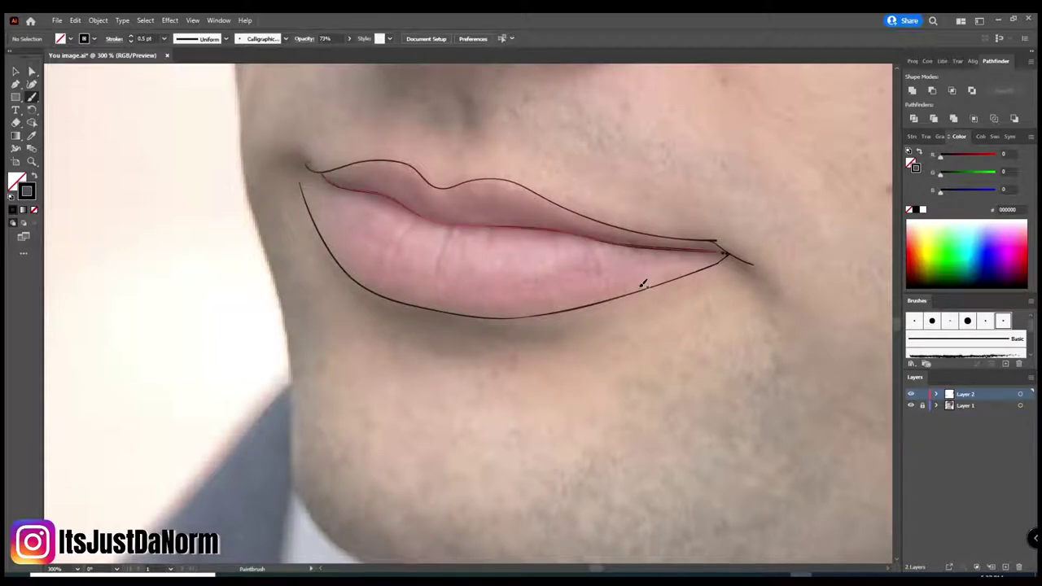
pyautogui.press('a')
pyautogui.click(773, 250)
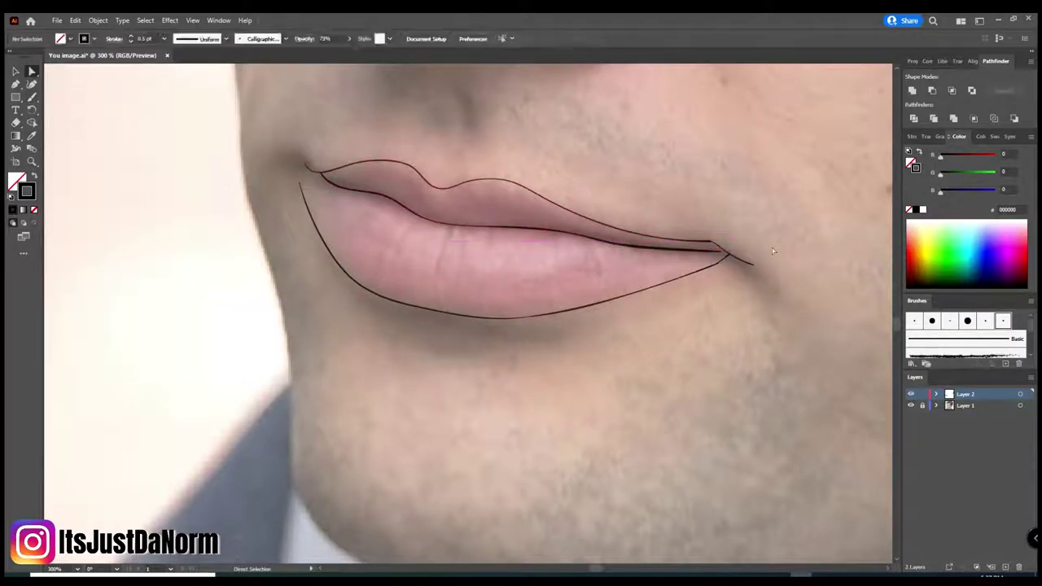
pyautogui.moveTo(299, 184)
pyautogui.mouseDown()
pyautogui.moveTo(356, 193)
pyautogui.moveTo(305, 175)
pyautogui.mouseUp()
pyautogui.hotkey('ctrl', 'shift', 'a')
pyautogui.hotkey('ctrl', '-')
pyautogui.hotkey('ctrl', '-')
pyautogui.hotkey('ctrl', '-')
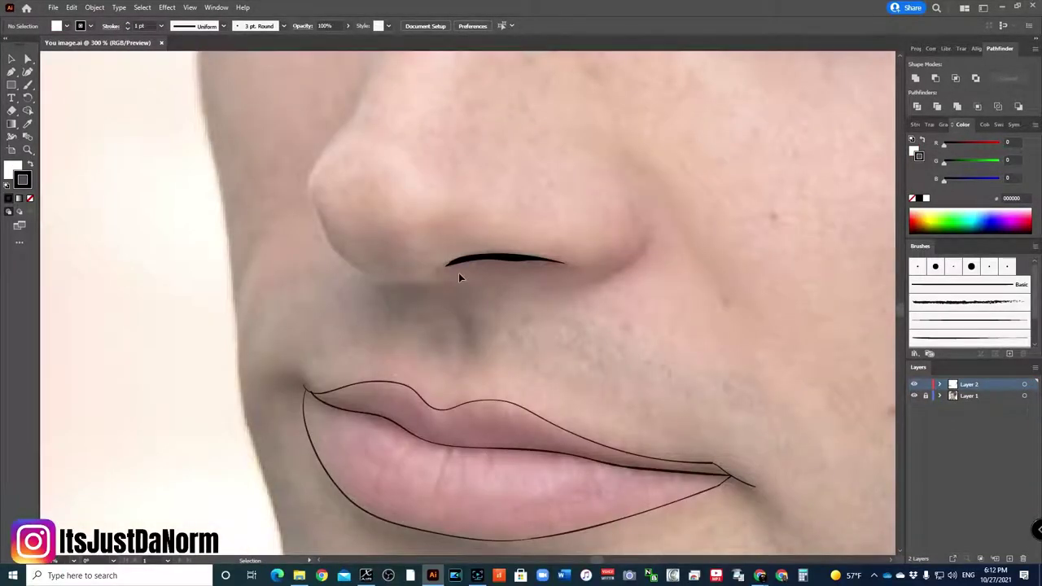
# Trace the side of the nose, the right nostril curve and the nose bridge.
pyautogui.press('b')
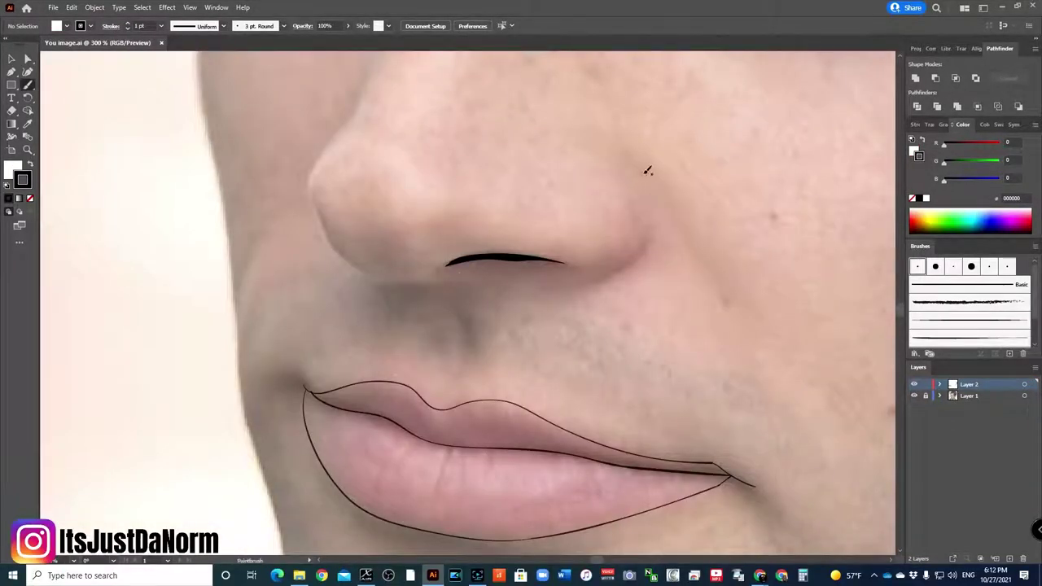
pyautogui.click(968, 319)
pyautogui.moveTo(356, 100)
pyautogui.mouseDown()
pyautogui.moveTo(321, 161)
pyautogui.moveTo(434, 279)
pyautogui.mouseUp()
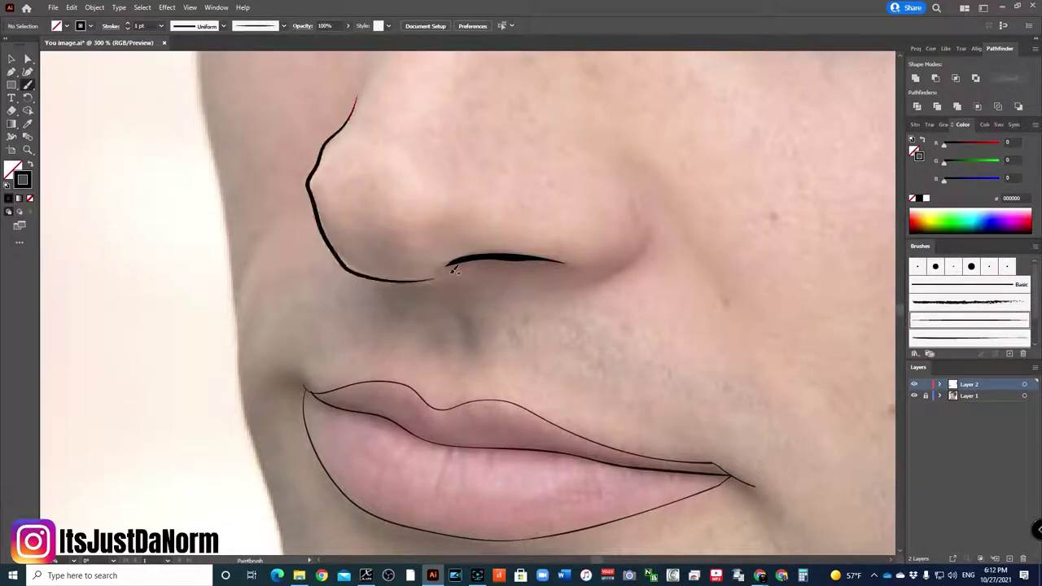
pyautogui.hotkey('ctrl', 'z')
pyautogui.press('Return')
pyautogui.click(521, 349)
pyautogui.moveTo(360, 79); pyautogui.dragTo(427, 279)
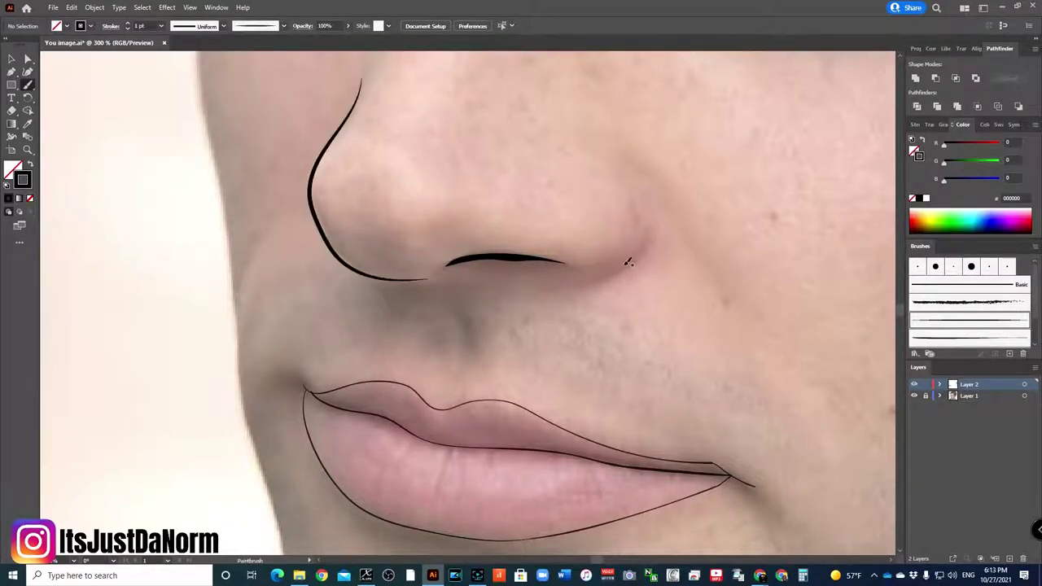
pyautogui.moveTo(627, 199); pyautogui.dragTo(602, 276)
pyautogui.hotkey('ctrl', '-')
pyautogui.hotkey('ctrl', '-')
pyautogui.moveTo(449, 108); pyautogui.dragTo(420, 183)
pyautogui.hotkey('ctrl', '+')
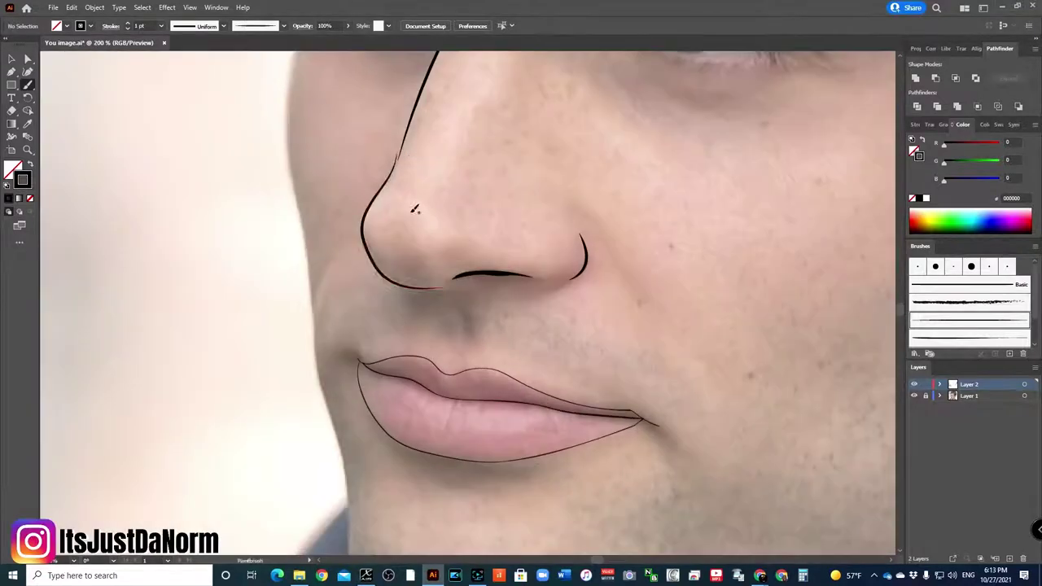
pyautogui.scroll(3, 797, 156)
pyautogui.scroll(3, 797, 155)
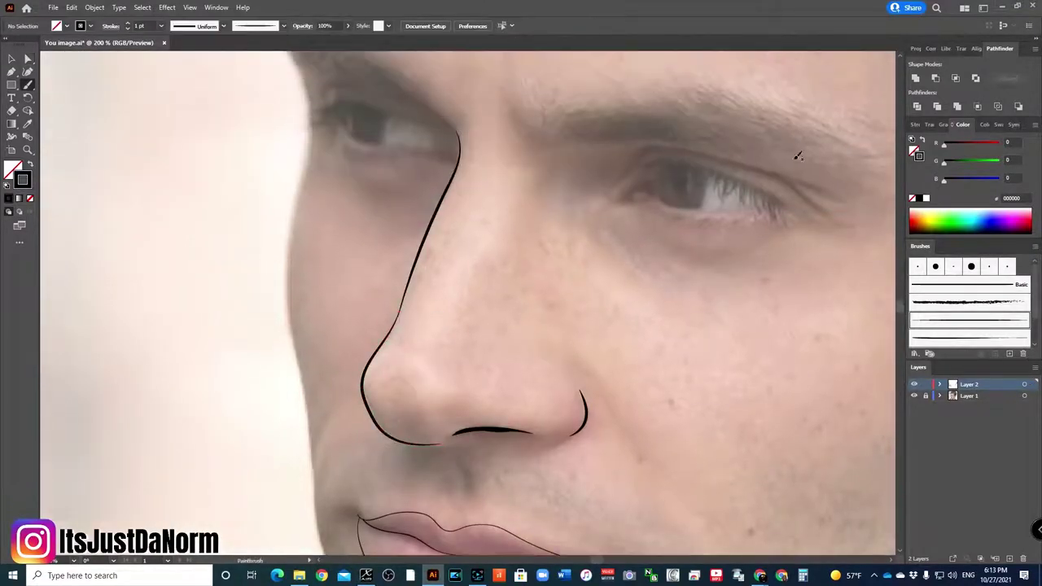
# Trace the left eye's upper and lower lids with a 0.5 pt stroke.
pyautogui.moveTo(618, 186); pyautogui.dragTo(812, 209)
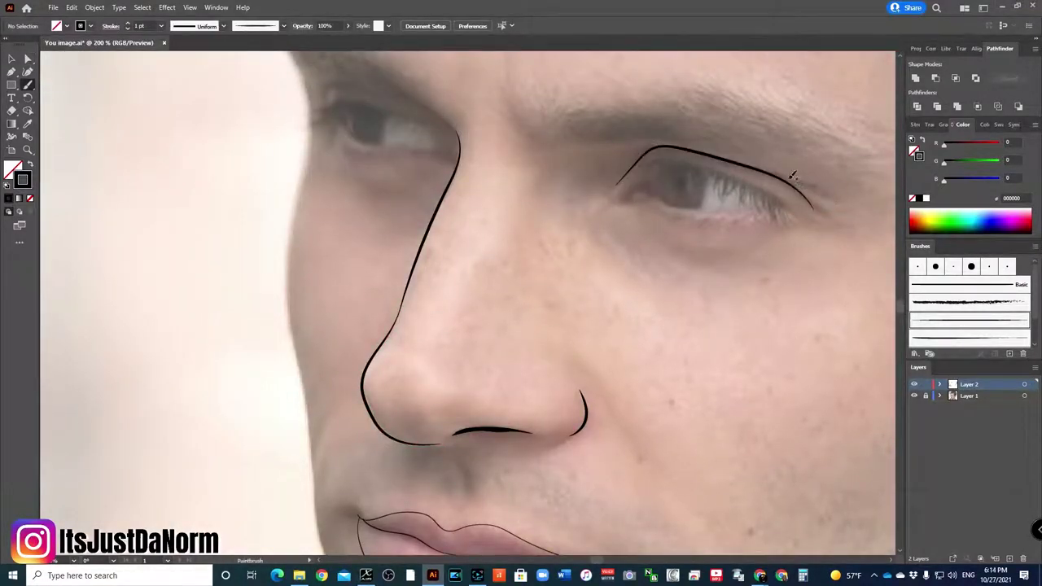
pyautogui.moveTo(778, 175); pyautogui.dragTo(830, 196)
pyautogui.click(127, 28)
pyautogui.moveTo(325, 97)
pyautogui.mouseDown()
pyautogui.moveTo(359, 80)
pyautogui.moveTo(371, 87)
pyautogui.mouseUp()
pyautogui.moveTo(633, 194)
pyautogui.mouseDown()
pyautogui.moveTo(794, 221)
pyautogui.moveTo(791, 214)
pyautogui.moveTo(814, 208)
pyautogui.mouseUp()
pyautogui.hotkey('ctrl', 'z')
pyautogui.hotkey('ctrl', 'z')
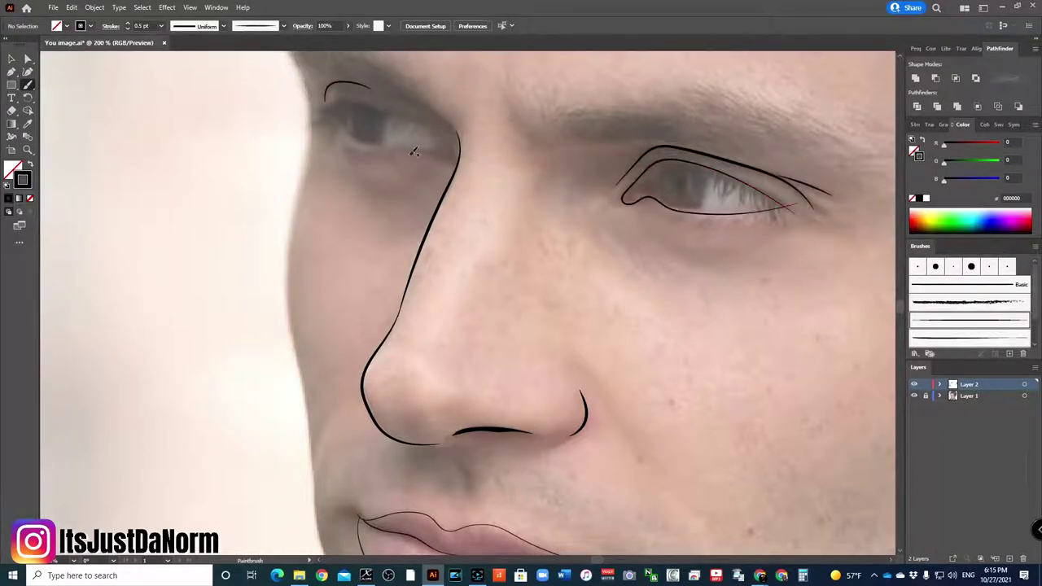
pyautogui.moveTo(335, 104); pyautogui.dragTo(452, 155)
pyautogui.moveTo(334, 115)
pyautogui.mouseDown()
pyautogui.moveTo(385, 143)
pyautogui.moveTo(454, 151)
pyautogui.mouseUp()
# Compare the outlines with the photo and pull the left eye's corner point into place.
pyautogui.hotkey('ctrl', '+')
pyautogui.hotkey('ctrl', '+')
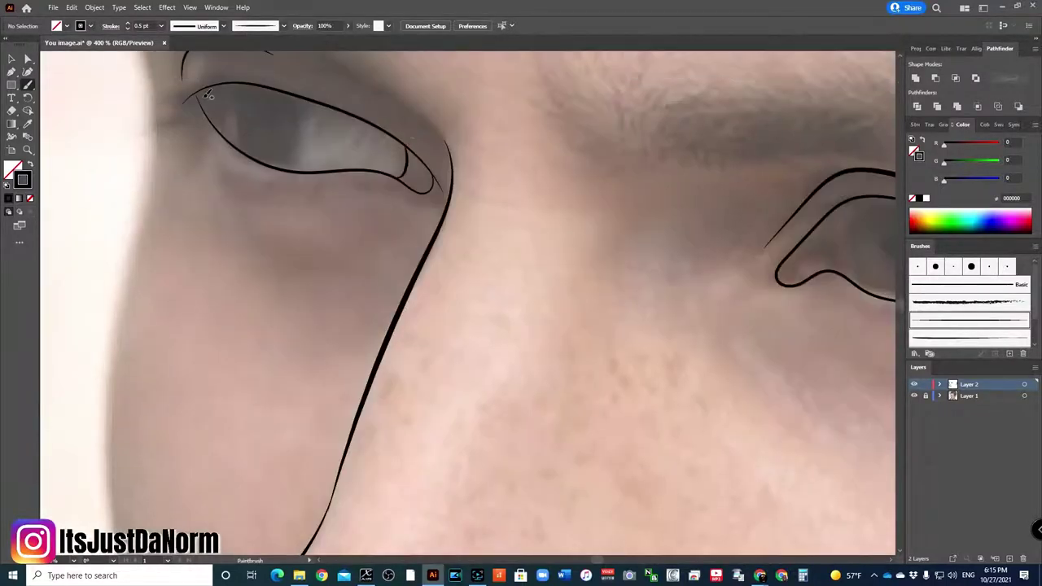
pyautogui.hotkey('ctrl', '-')
pyautogui.hotkey('ctrl', '0')
pyautogui.click(913, 384)
pyautogui.press('a')
pyautogui.hotkey('ctrl', '+')
pyautogui.hotkey('ctrl', '+')
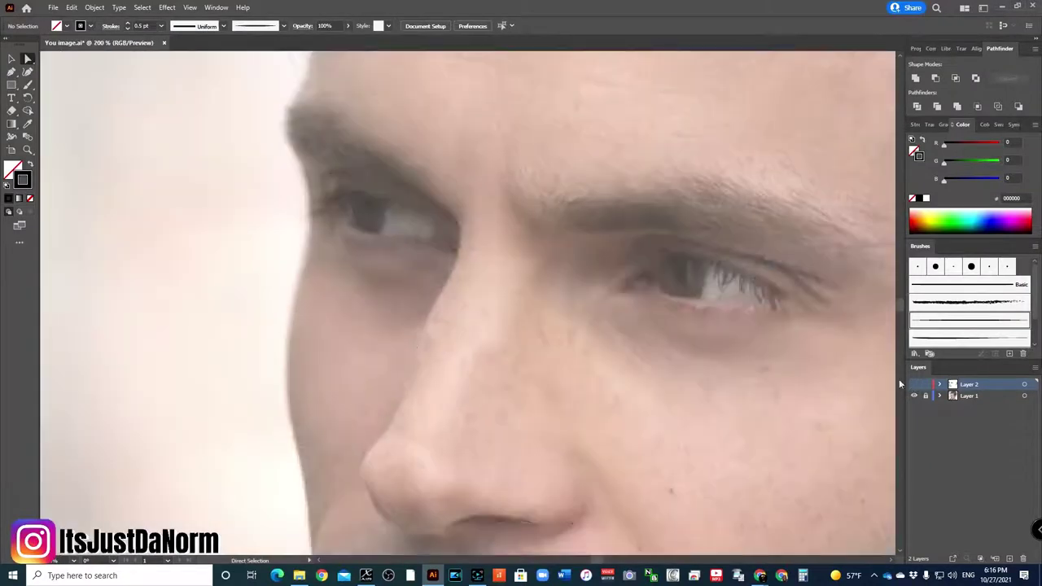
pyautogui.click(913, 384)
pyautogui.hotkey('ctrl', '+')
pyautogui.hotkey('ctrl', '+')
pyautogui.moveTo(437, 192); pyautogui.dragTo(444, 191)
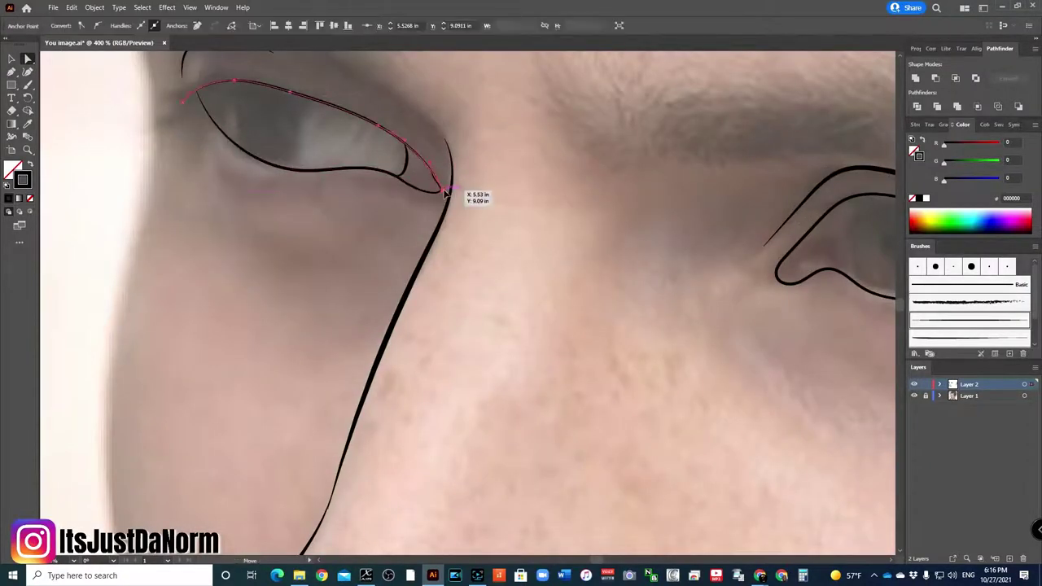
# Adjust the inner corner point of the right eye outline.
pyautogui.hotkey('ctrl', '0')
pyautogui.hotkey('ctrl', '+')
pyautogui.hotkey('ctrl', '+')
pyautogui.hotkey('ctrl', '+')
pyautogui.moveTo(699, 285); pyautogui.dragTo(719, 284)
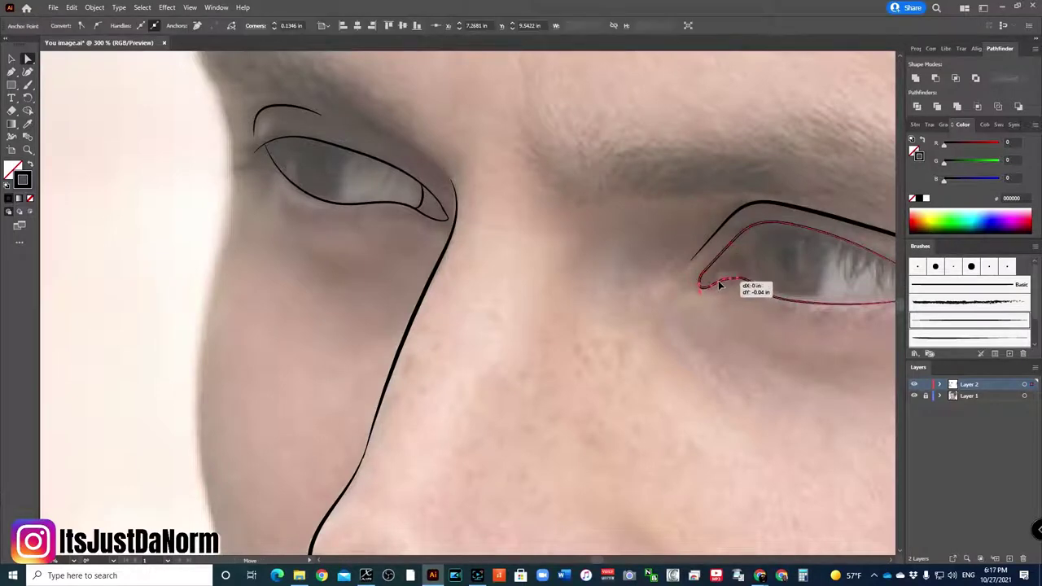
pyautogui.hotkey('ctrl', '0')
pyautogui.hotkey('ctrl', '+')
pyautogui.hotkey('ctrl', '+')
pyautogui.hotkey('ctrl', '+')
# Paint a long inner ridge line inside the ear.
pyautogui.press('b')
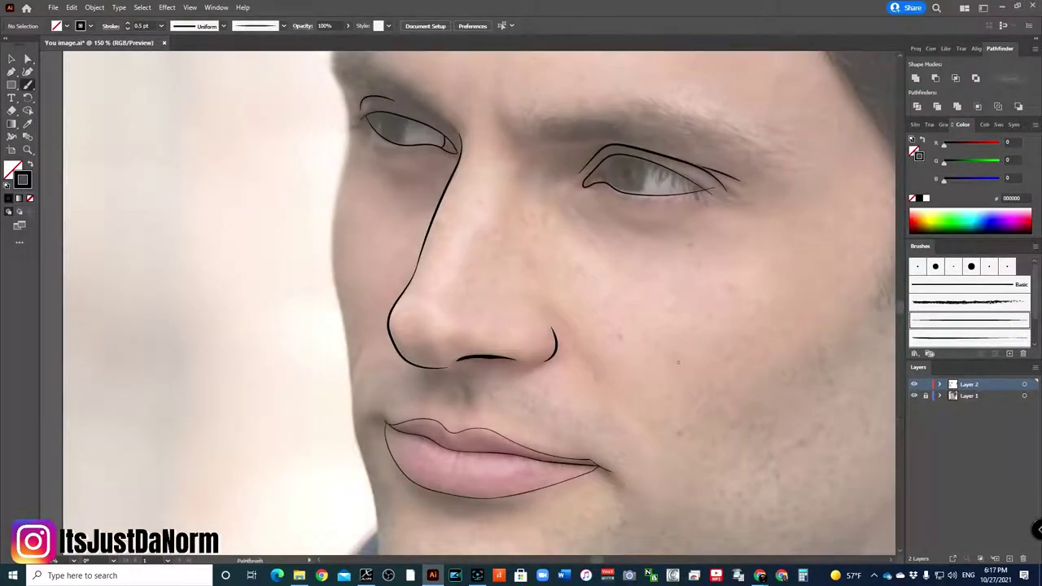
pyautogui.hotkey('ctrl', '-')
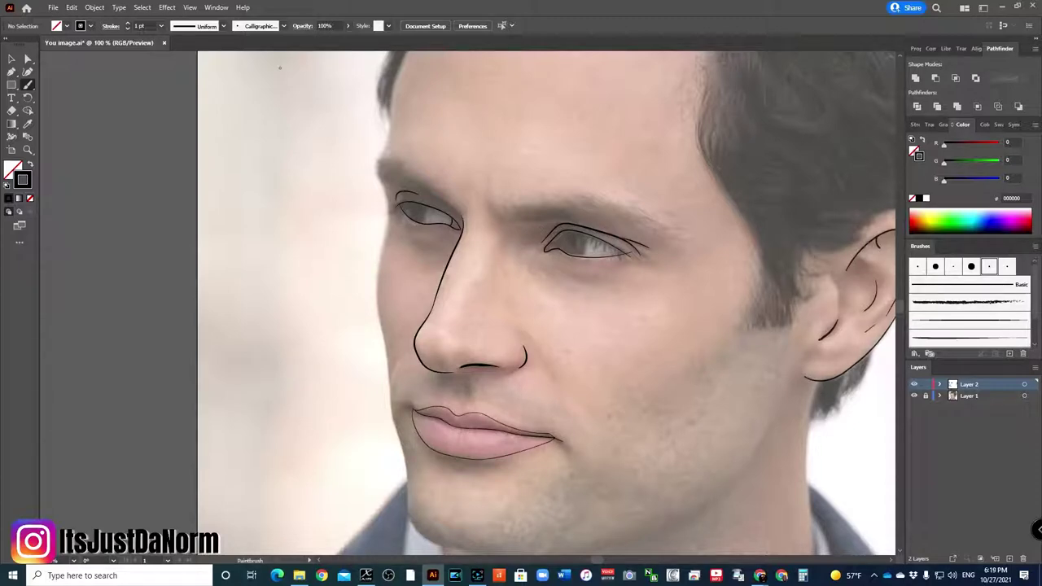
pyautogui.press('v')
pyautogui.scroll(2, 838, 314)
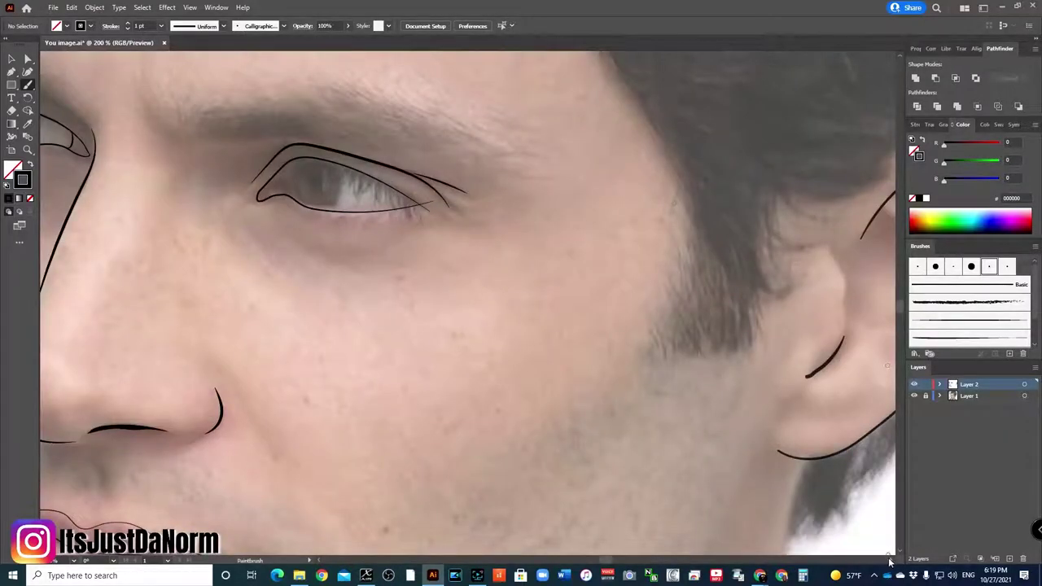
pyautogui.hscroll(3, 695, 368)
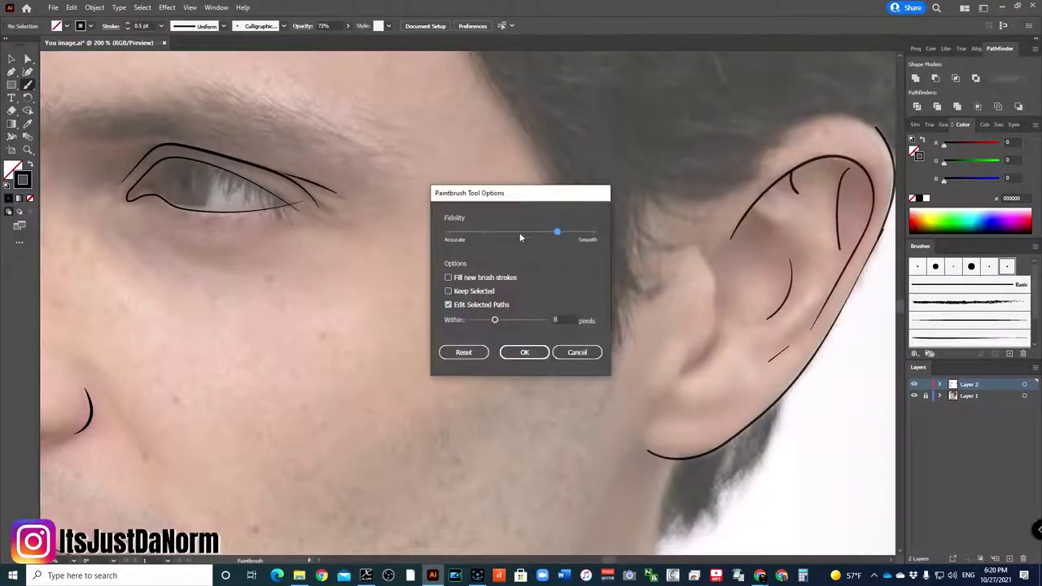
pyautogui.moveTo(708, 257)
pyautogui.mouseDown()
pyautogui.moveTo(718, 291)
pyautogui.moveTo(696, 363)
pyautogui.mouseUp()
pyautogui.hotkey('ctrl', 'z')
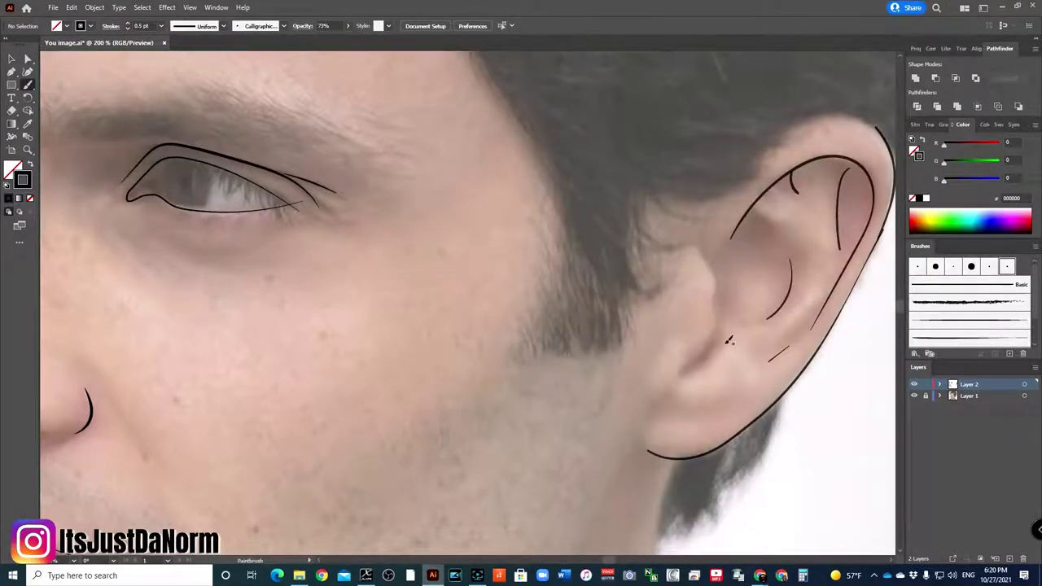
pyautogui.moveTo(701, 249); pyautogui.dragTo(697, 364)
# Refine an anchor on the ear outline's curve and save the drawing.
pyautogui.hotkey('ctrl', '0')
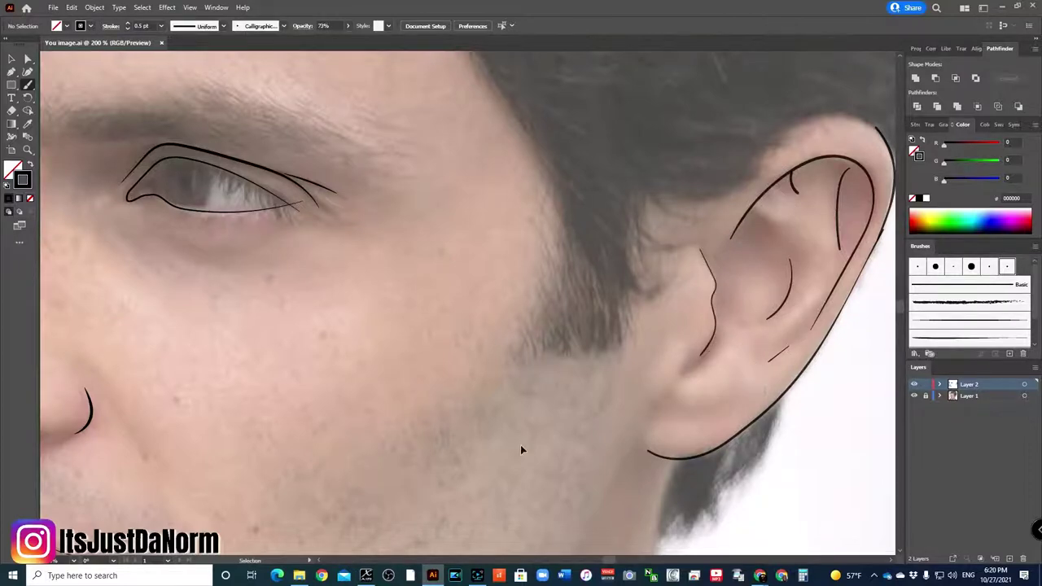
pyautogui.click(913, 384)
pyautogui.click(913, 384)
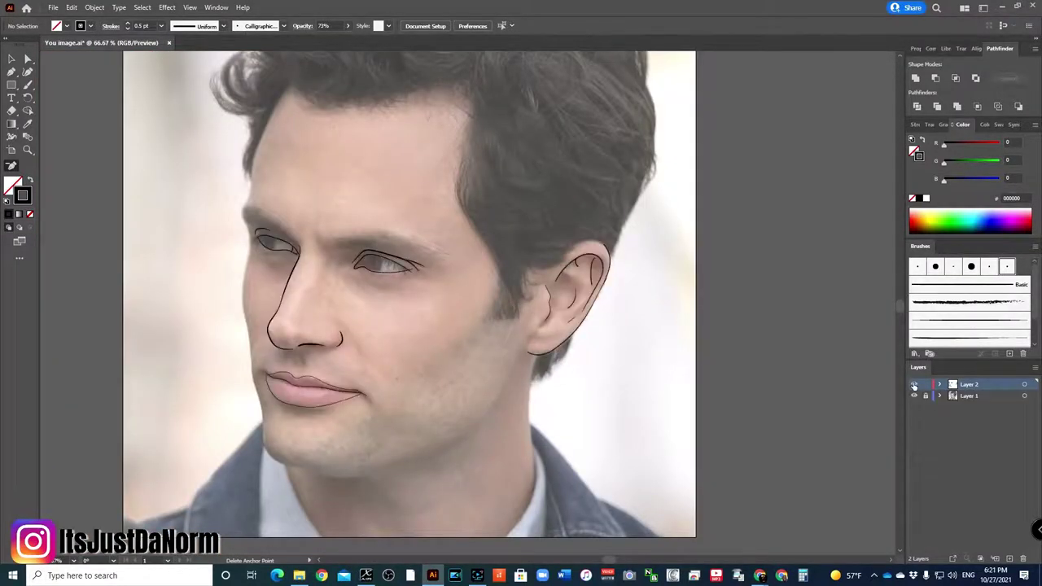
pyautogui.hotkey('ctrl', '+')
pyautogui.hotkey('ctrl', '+')
pyautogui.press('a')
pyautogui.moveTo(750, 290); pyautogui.dragTo(769, 269)
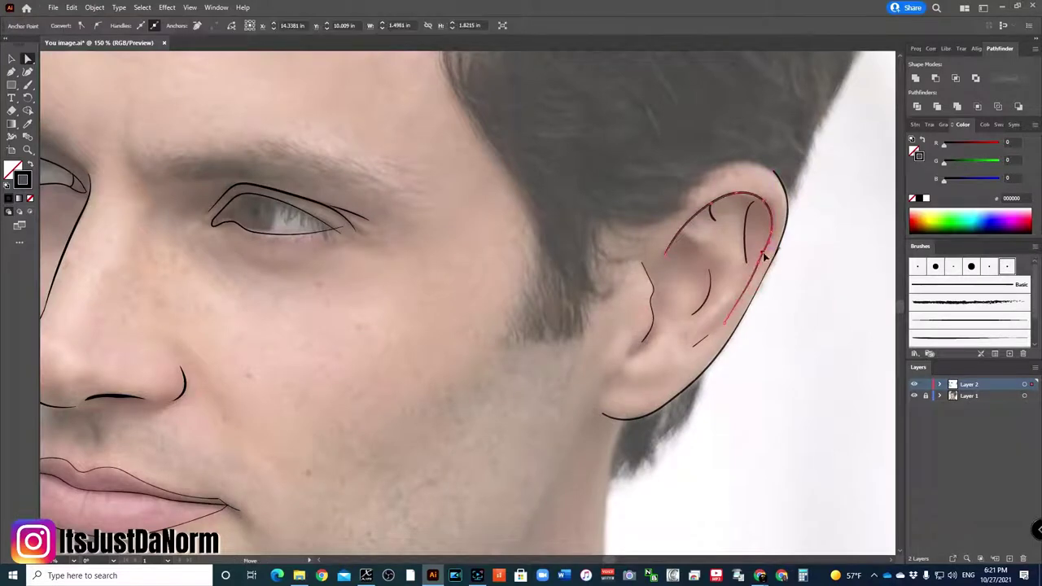
pyautogui.click(787, 336)
pyautogui.hotkey('ctrl', 's')
# Zoom out to view the whole artboard.
pyautogui.hotkey('ctrl', '-')
pyautogui.hotkey('ctrl', '-')
pyautogui.hotkey('ctrl', '-')
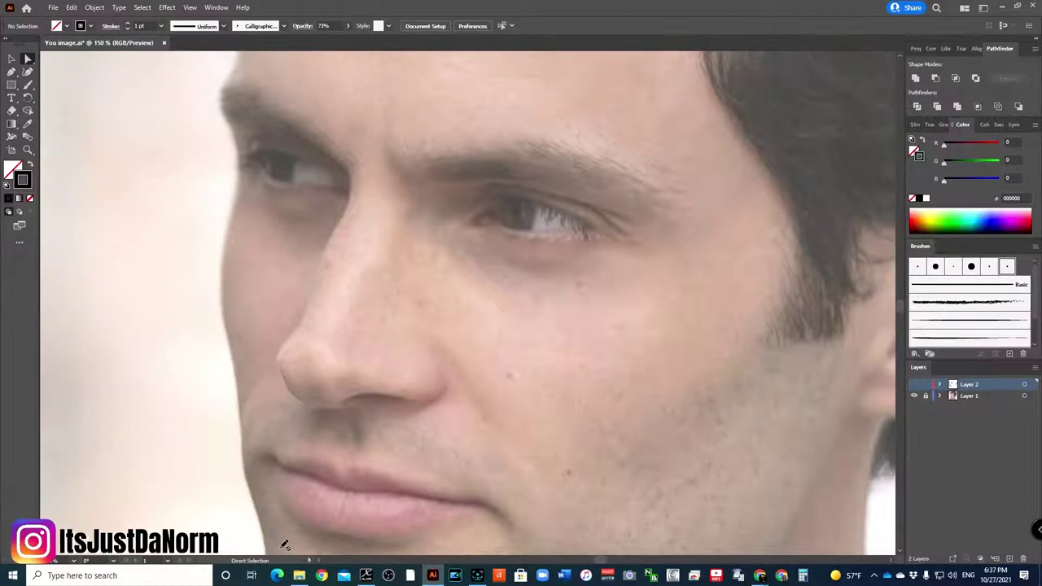
# Show Layer 2 again and choose the thin 0.25 pt basic brush with Fidelity set to Smooth.
pyautogui.click(913, 384)
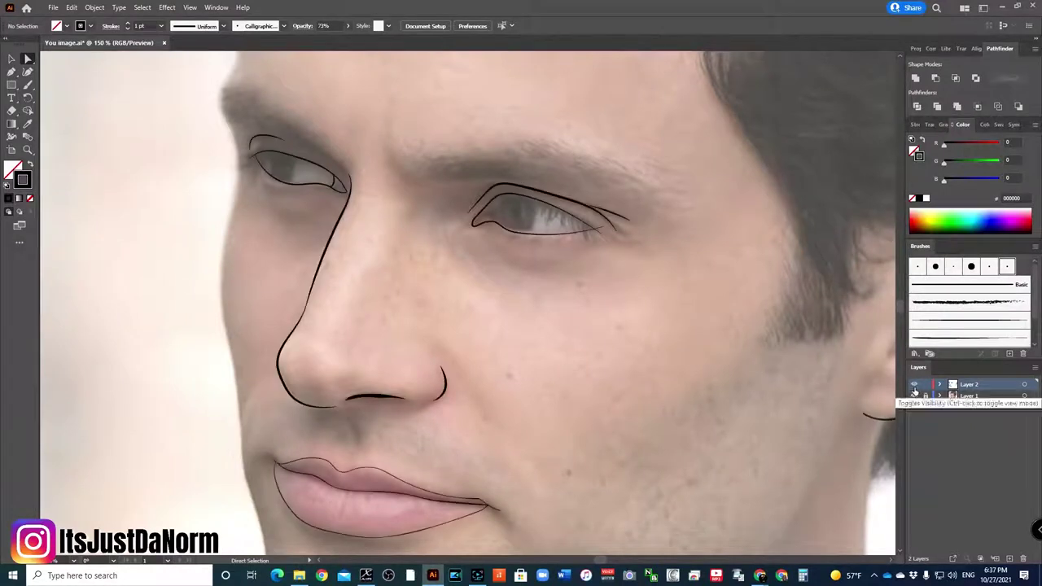
pyautogui.press('b')
pyautogui.click(967, 318)
pyautogui.scroll(2, 501, 200)
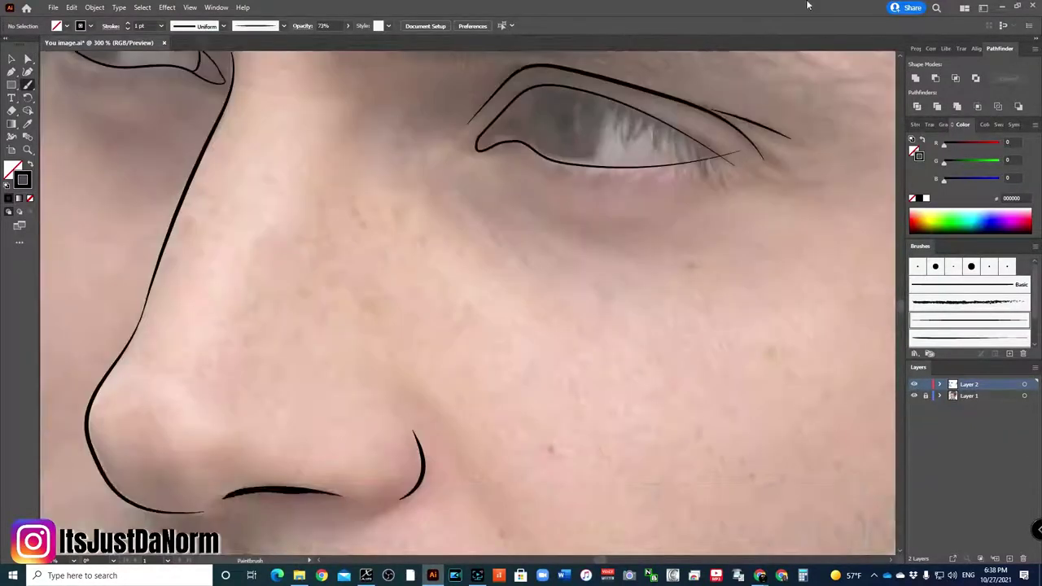
pyautogui.scroll(1, 541, 158)
pyautogui.press('Return')
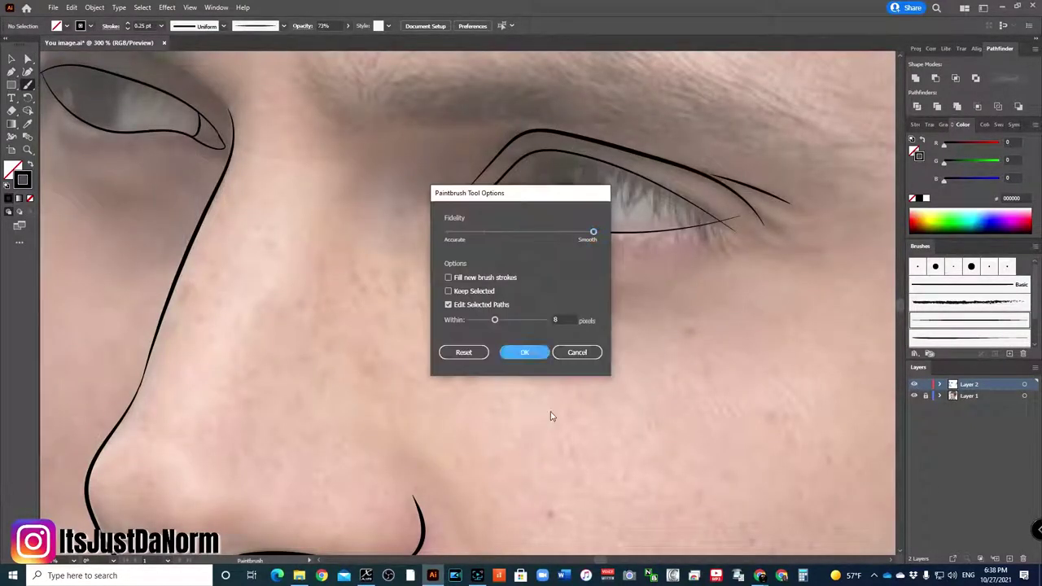
pyautogui.press('Return')
pyautogui.hotkey('ctrl', '0')
# Hide the outline layer and run Expand Appearance on the inner-corner eye line.
pyautogui.click(913, 384)
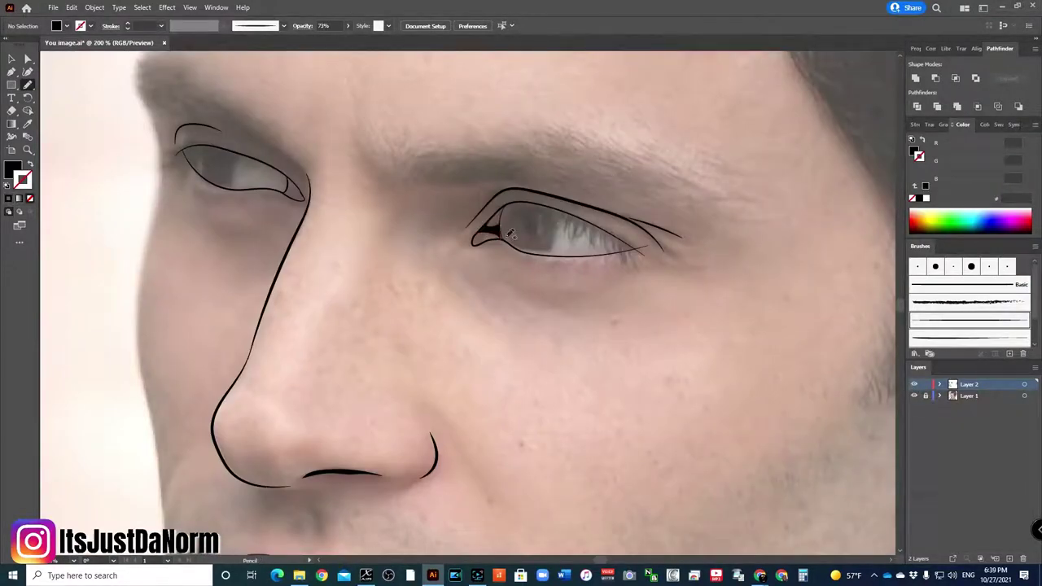
pyautogui.scroll(-2, 511, 234)
pyautogui.scroll(-3, 511, 234)
pyautogui.scroll(6, 512, 228)
pyautogui.press('v')
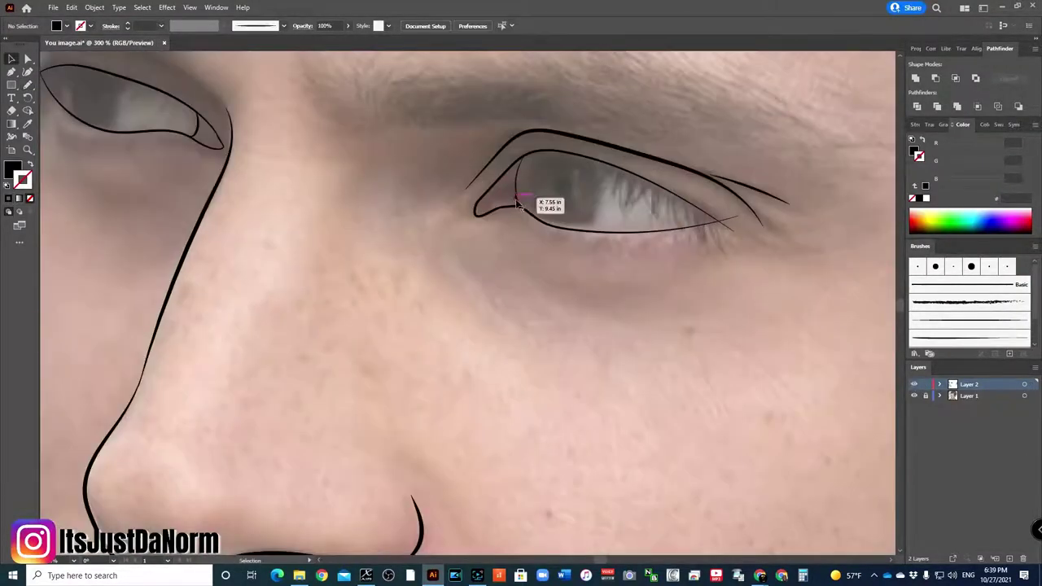
pyautogui.click(691, 230)
pyautogui.click(95, 7)
pyautogui.click(122, 144)
pyautogui.click(785, 293)
# Alternate between Direct Selection and Paintbrush while checking the iris paths.
pyautogui.press('a')
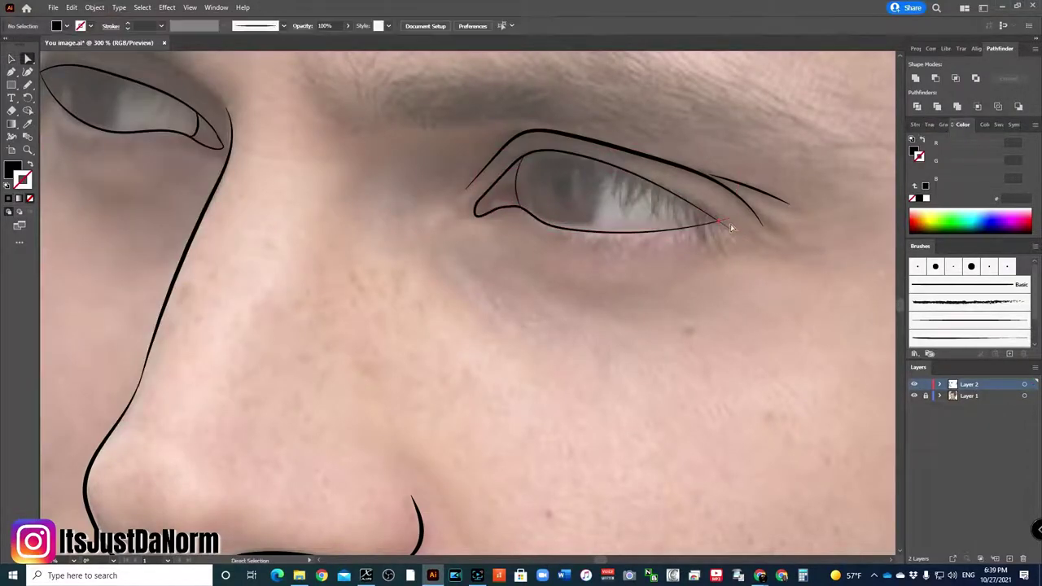
pyautogui.press('b')
pyautogui.scroll(-3, 671, 227)
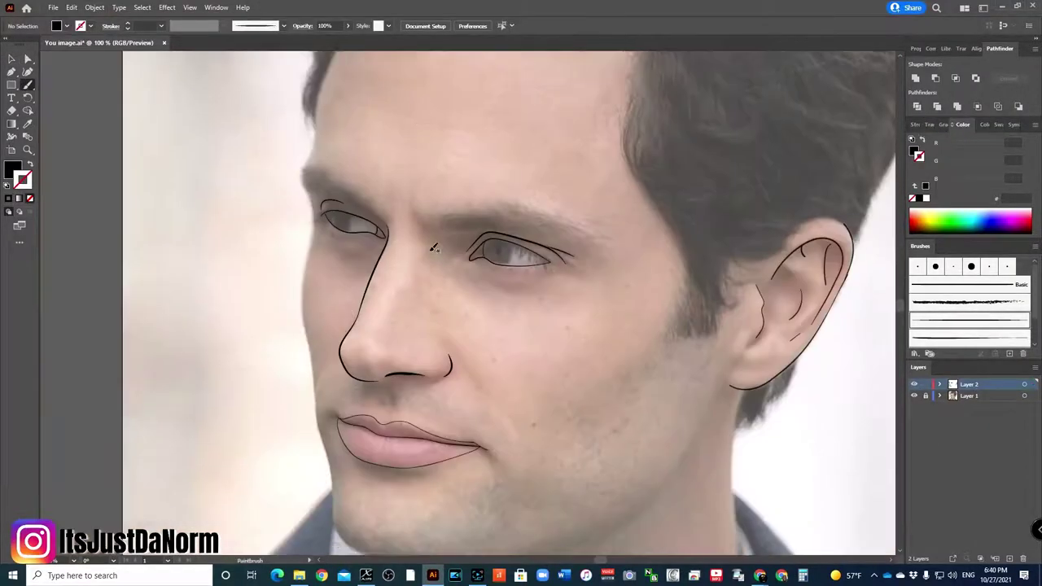
pyautogui.scroll(3, 477, 283)
pyautogui.press('a')
pyautogui.scroll(-3, 596, 402)
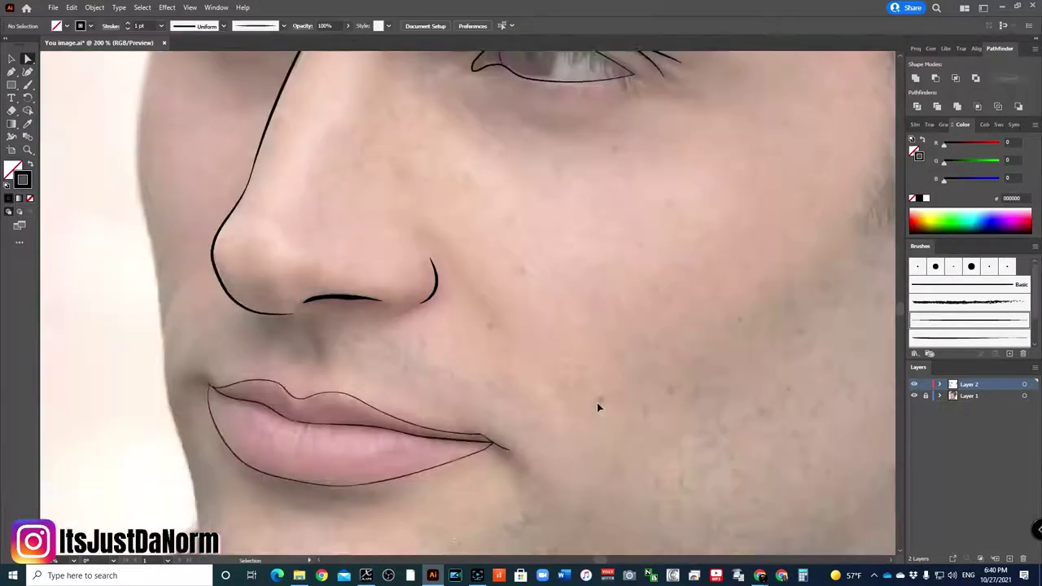
pyautogui.scroll(-2, 596, 402)
pyautogui.scroll(4, 448, 248)
pyautogui.press('b')
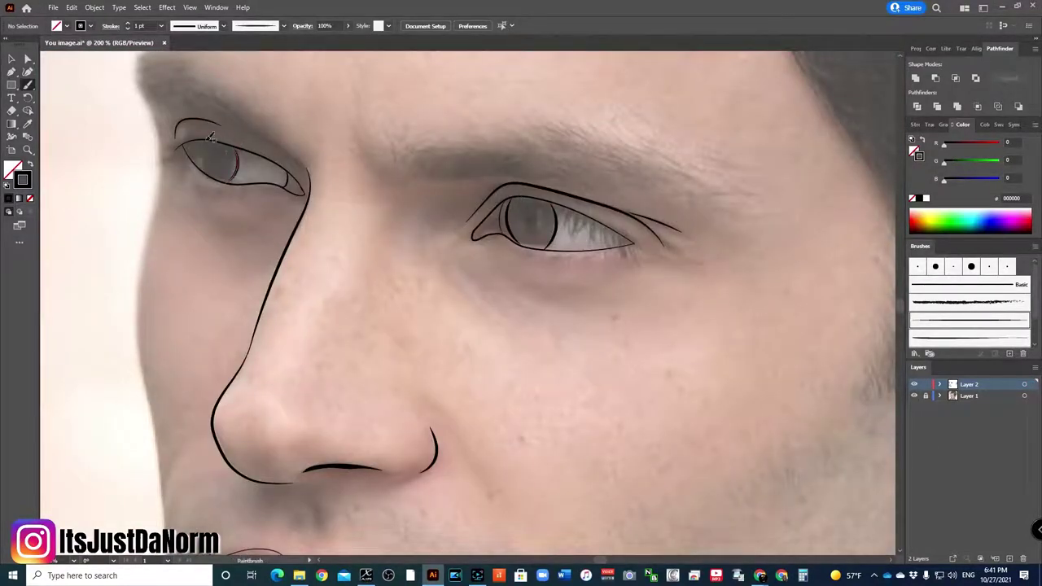
pyautogui.scroll(-4, 128, 234)
pyautogui.press('a')
pyautogui.scroll(6, 572, 184)
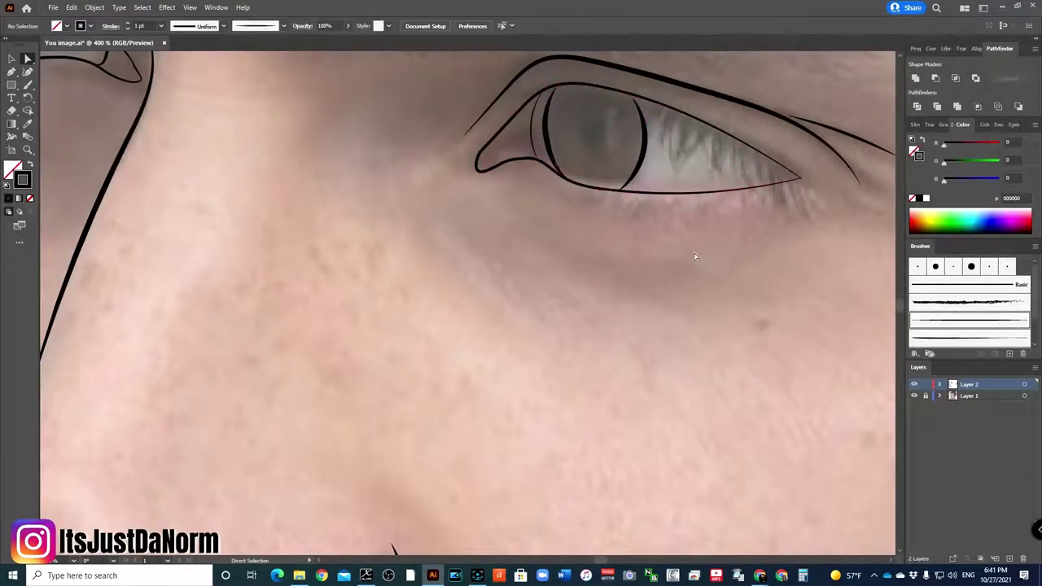
# Select the right iris outline, then the left iris outline for anchor editing.
pyautogui.click(547, 131)
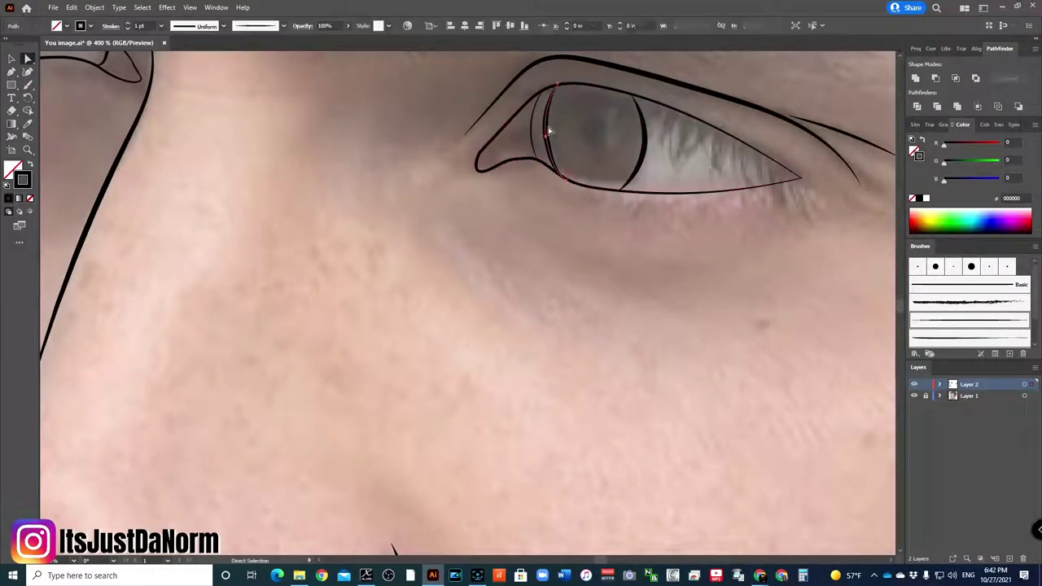
pyautogui.press('v')
pyautogui.click(560, 199)
pyautogui.scroll(3, 206, 98)
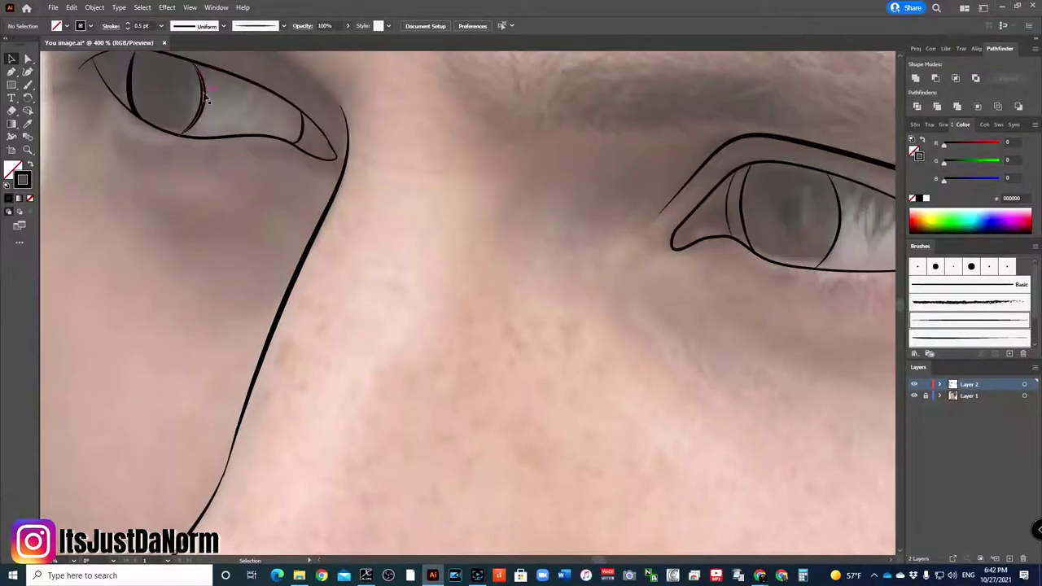
pyautogui.press('a')
pyautogui.scroll(2, 204, 244)
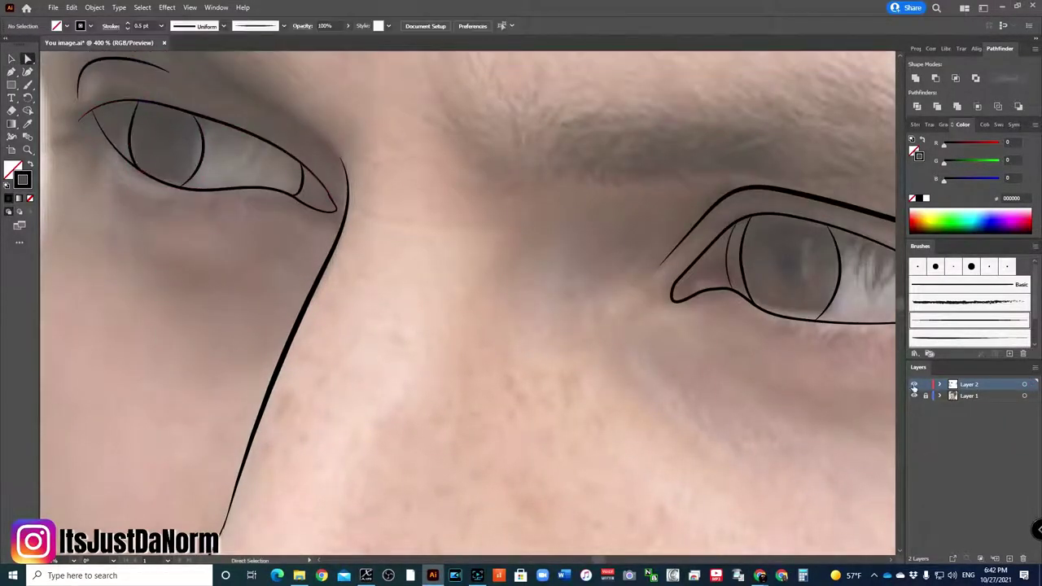
pyautogui.click(199, 147)
# Drag the left iris top anchor, lip-corner anchor and lower-lip segment into smoother curves.
pyautogui.moveTo(177, 116)
pyautogui.mouseDown()
pyautogui.moveTo(185, 112)
pyautogui.moveTo(143, 106)
pyautogui.mouseUp()
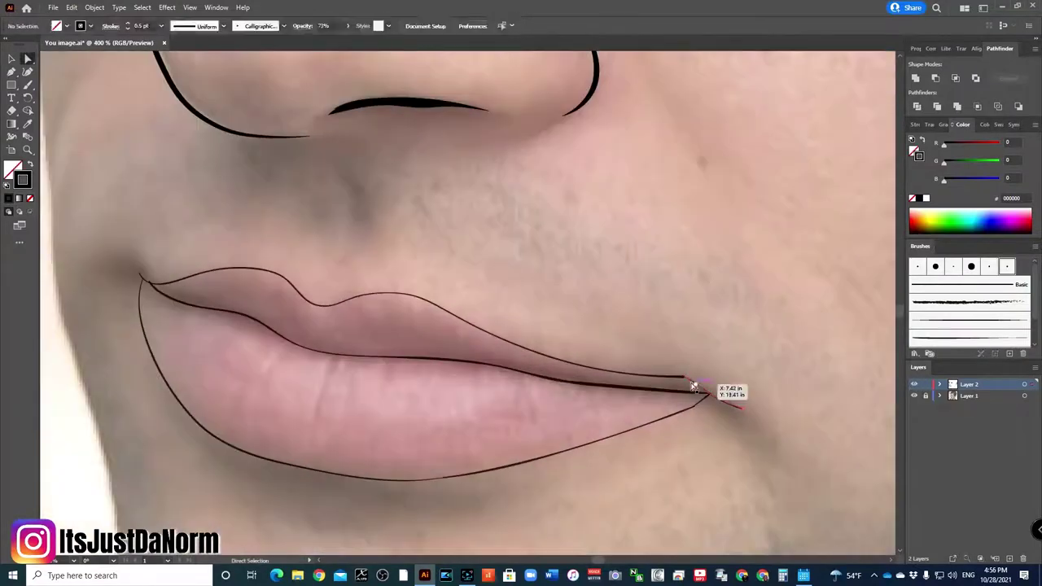
pyautogui.moveTo(693, 385); pyautogui.dragTo(731, 402)
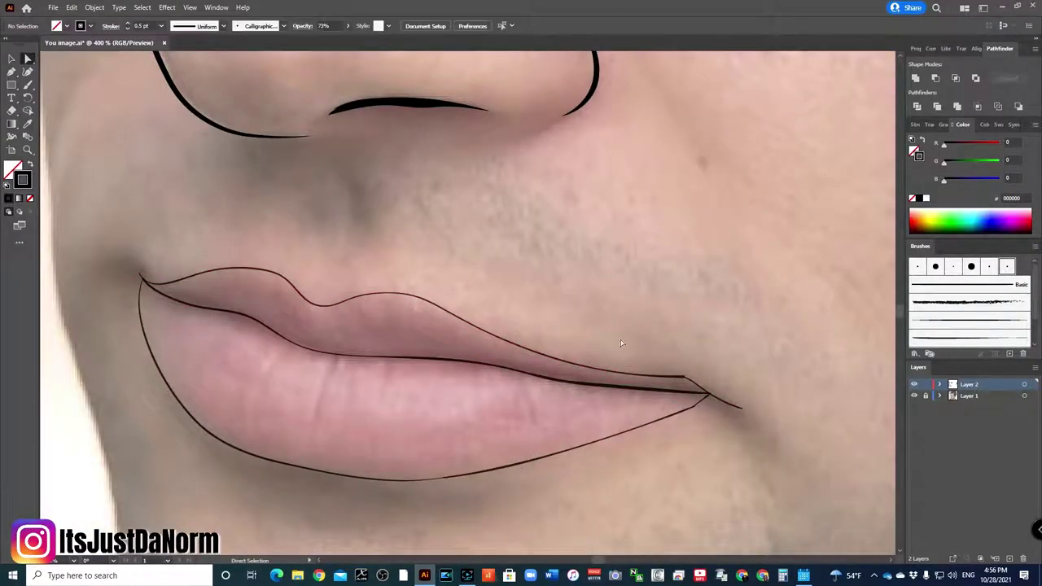
pyautogui.click(389, 475)
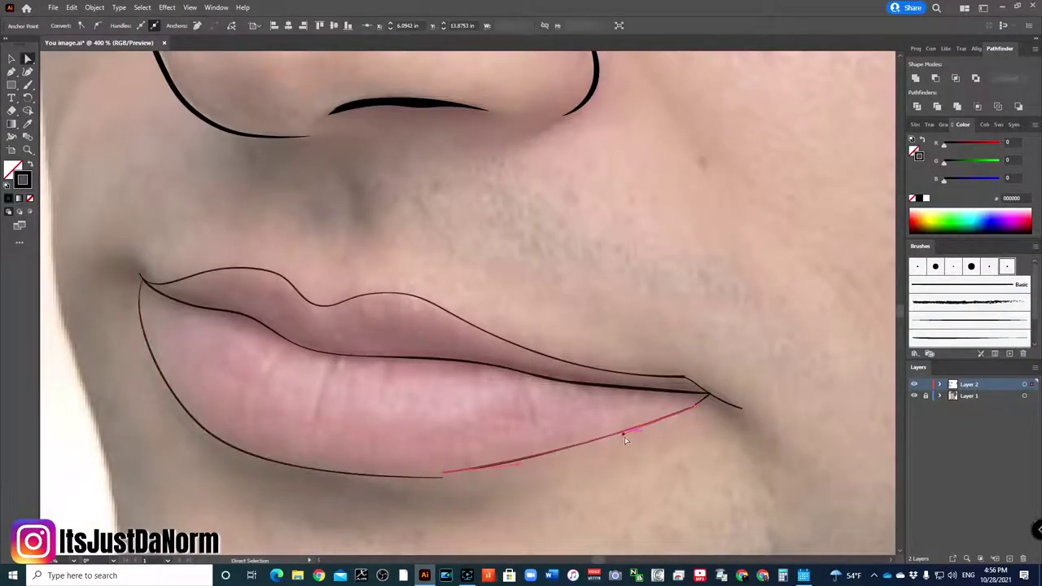
pyautogui.moveTo(625, 436); pyautogui.dragTo(610, 443)
pyautogui.moveTo(442, 473); pyautogui.dragTo(391, 486)
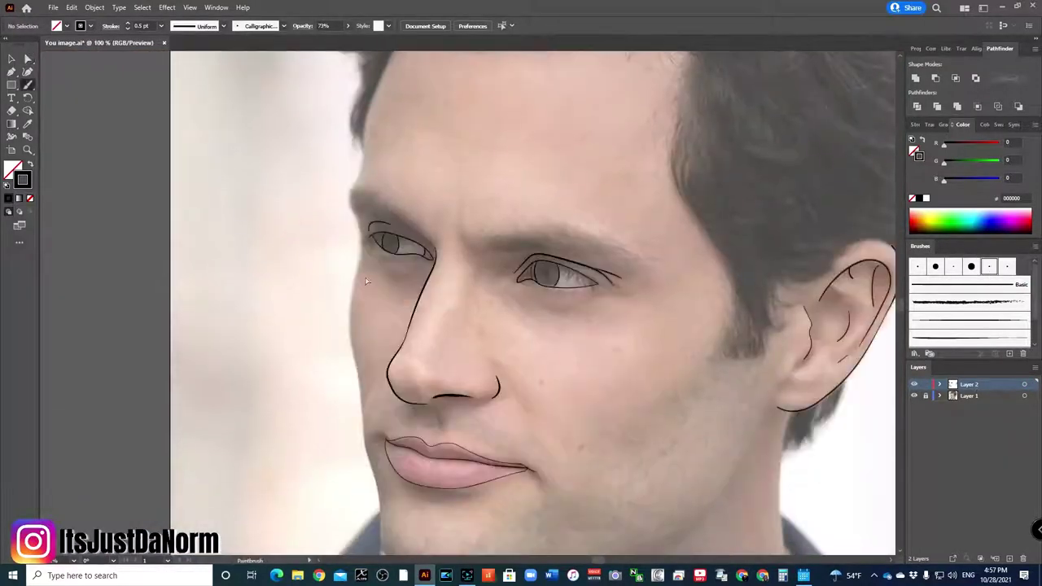
# Set the stroke weight to 2 pt and discard rough trial strokes along the face edge.
pyautogui.click(160, 25)
pyautogui.click(173, 78)
pyautogui.moveTo(365, 157); pyautogui.dragTo(365, 372)
pyautogui.hotkey('ctrl', 'z')
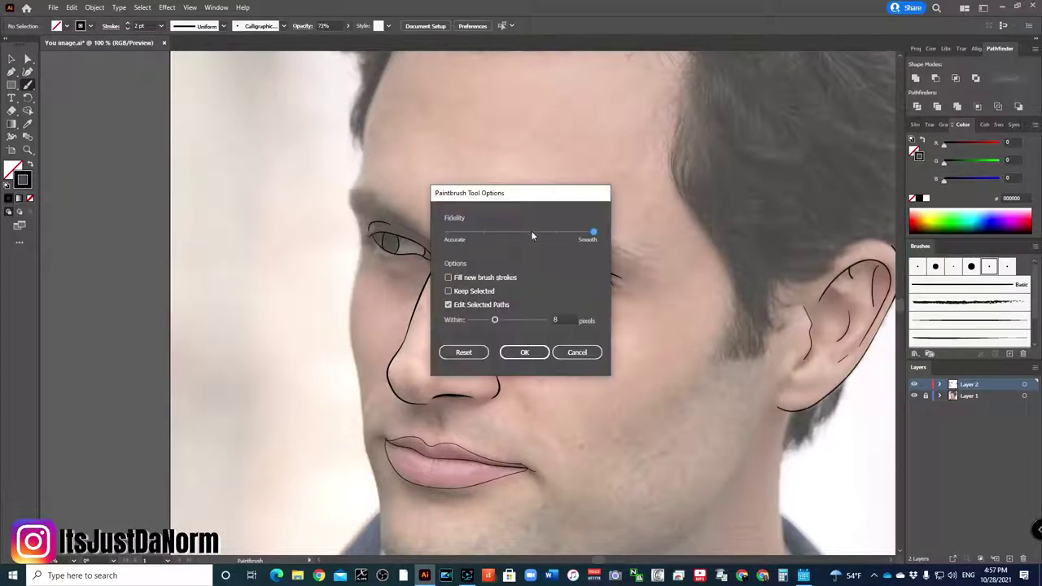
pyautogui.scroll(-1, 364, 100)
pyautogui.hotkey('ctrl', 'z')
pyautogui.hotkey('ctrl', '+')
# Trace the left cheek and jaw edge down past the lips, redoing strokes until it fits.
pyautogui.moveTo(247, 122); pyautogui.dragTo(253, 436)
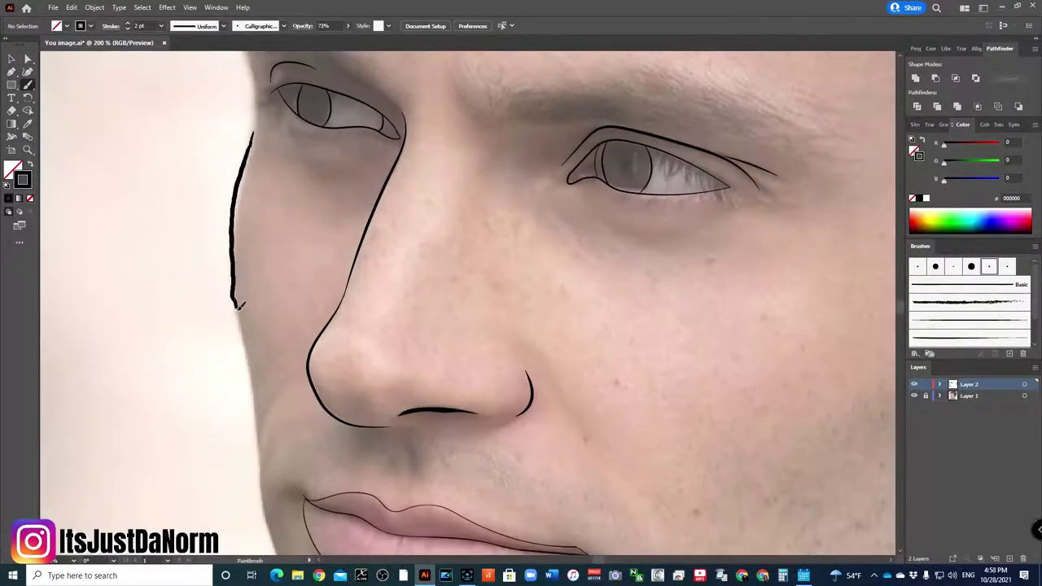
pyautogui.hotkey('ctrl', 'z')
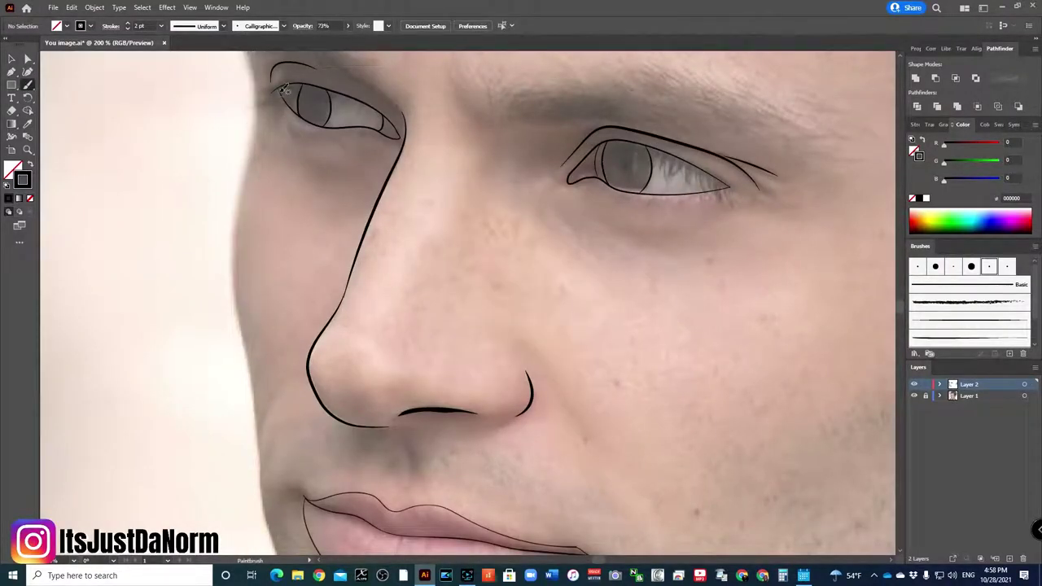
pyautogui.moveTo(244, 54); pyautogui.dragTo(259, 473)
pyautogui.scroll(-5, 271, 477)
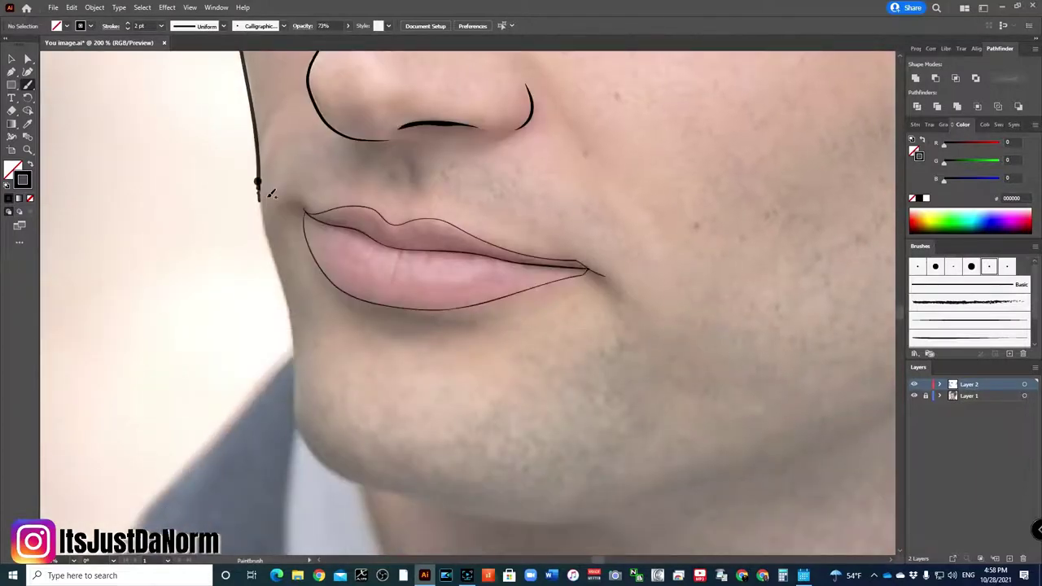
pyautogui.moveTo(271, 193); pyautogui.dragTo(291, 407)
pyautogui.hotkey('ctrl', 'z')
pyautogui.scroll(-1, 244, 326)
pyautogui.hotkey('ctrl', '+')
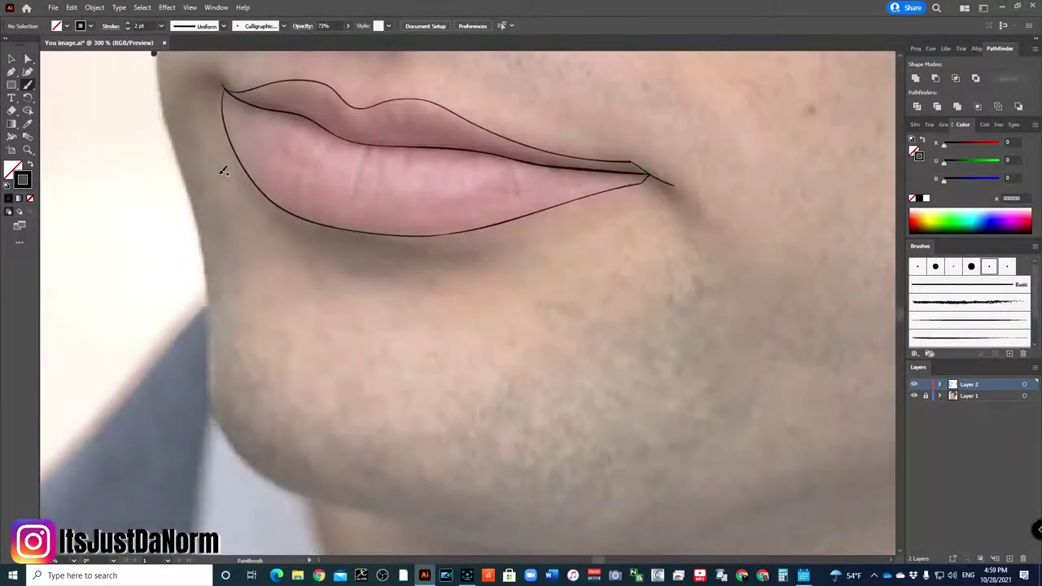
pyautogui.scroll(1, 195, 185)
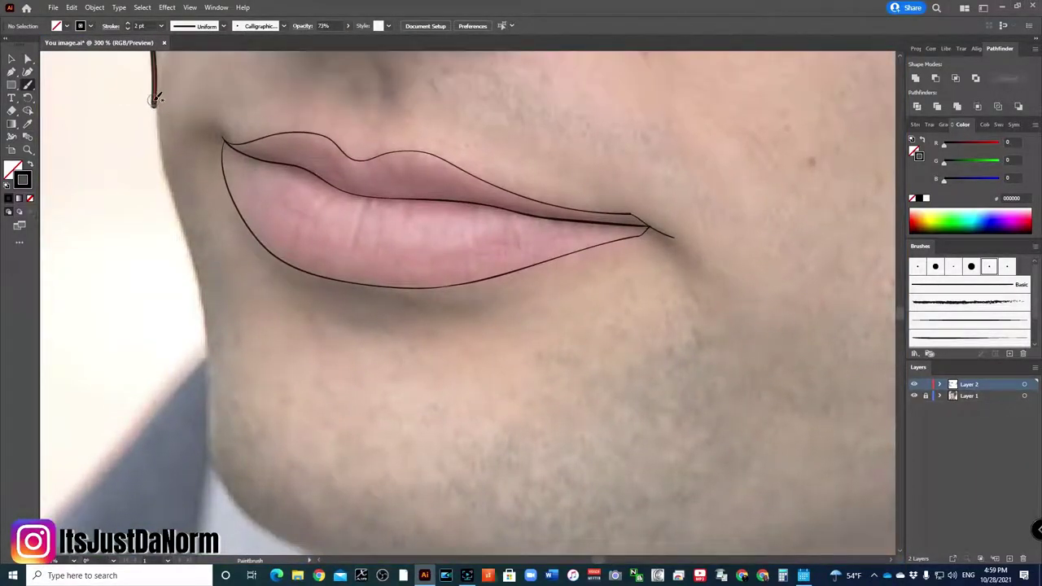
pyautogui.moveTo(154, 97); pyautogui.dragTo(297, 556)
# Move a jaw anchor with Direct Selection to smooth the corner.
pyautogui.hotkey('ctrl', '0')
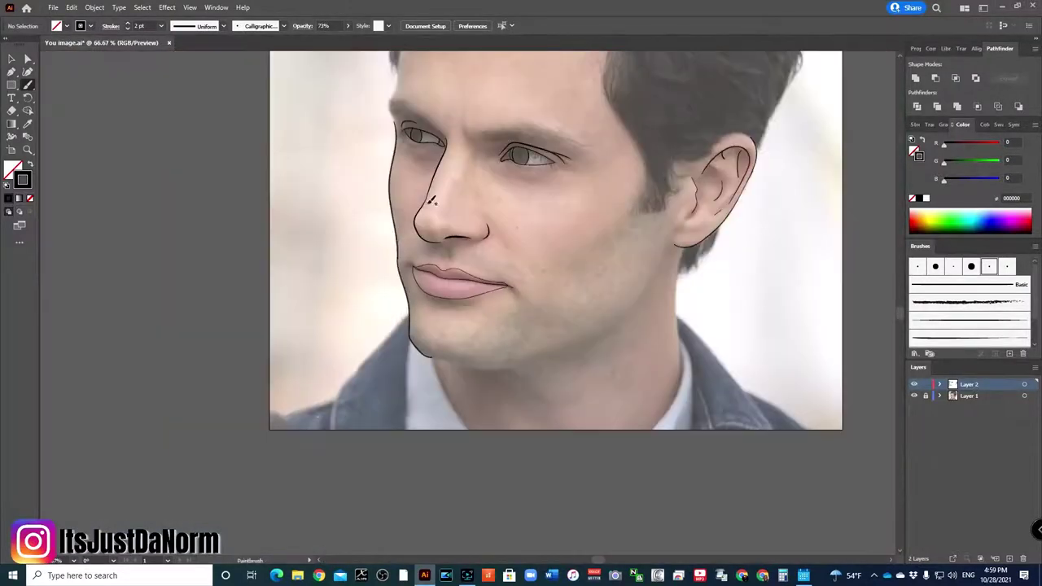
pyautogui.hotkey('ctrl', '1')
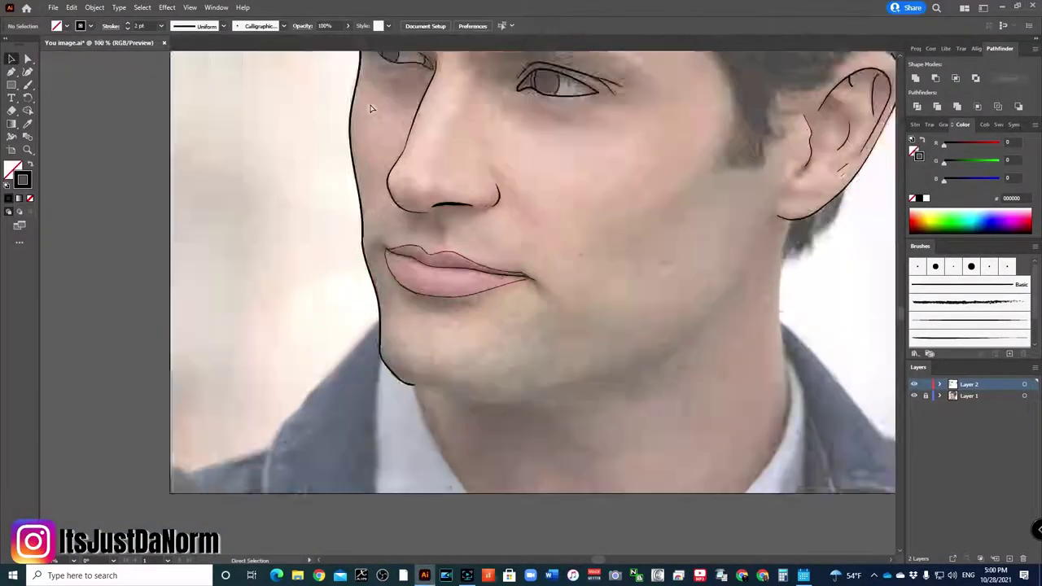
pyautogui.scroll(2, 423, 407)
pyautogui.press('a')
pyautogui.scroll(2, 464, 298)
pyautogui.moveTo(360, 168); pyautogui.dragTo(360, 194)
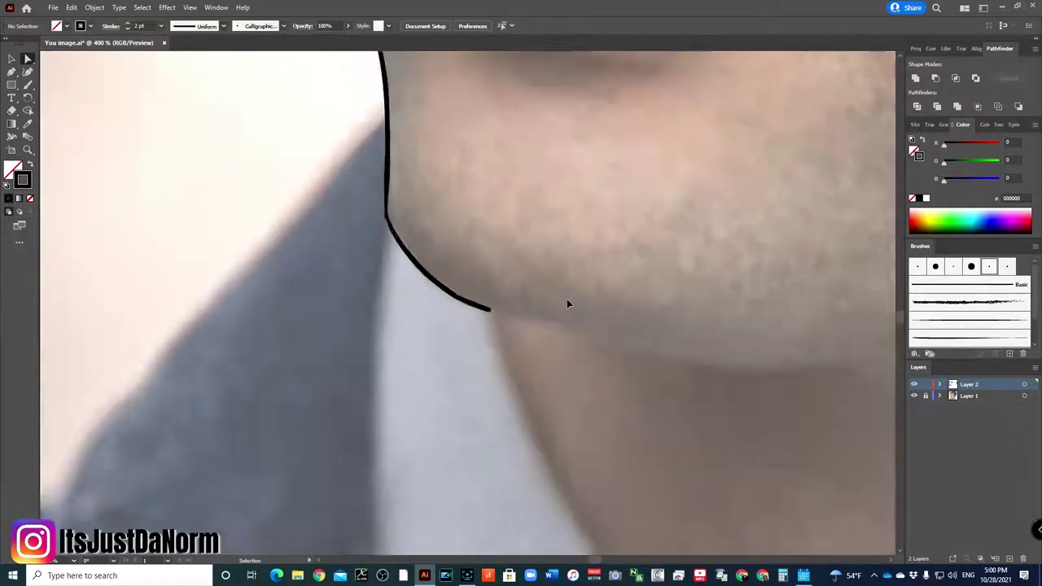
pyautogui.scroll(-5, 567, 298)
pyautogui.click(914, 384)
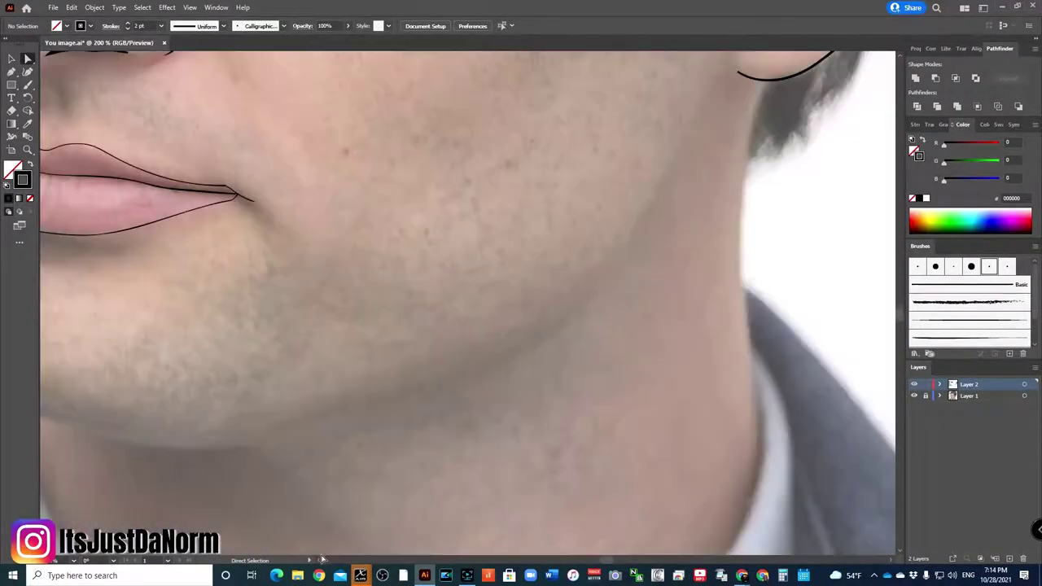
# Paint the jawline under the chin and check its anchor points.
pyautogui.hscroll(-5, 322, 559)
pyautogui.press('b')
pyautogui.moveTo(376, 421); pyautogui.dragTo(648, 424)
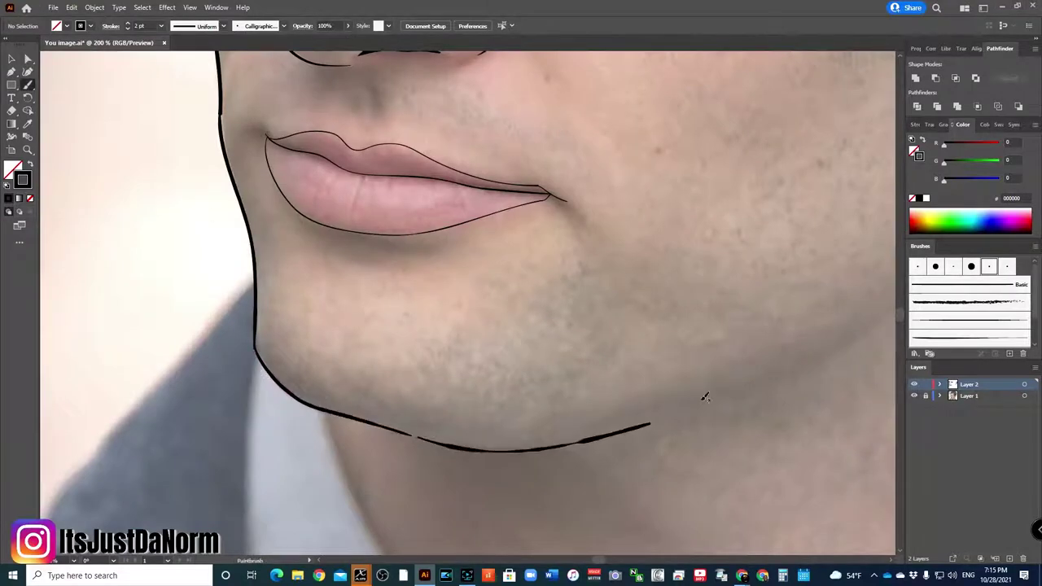
pyautogui.press('v')
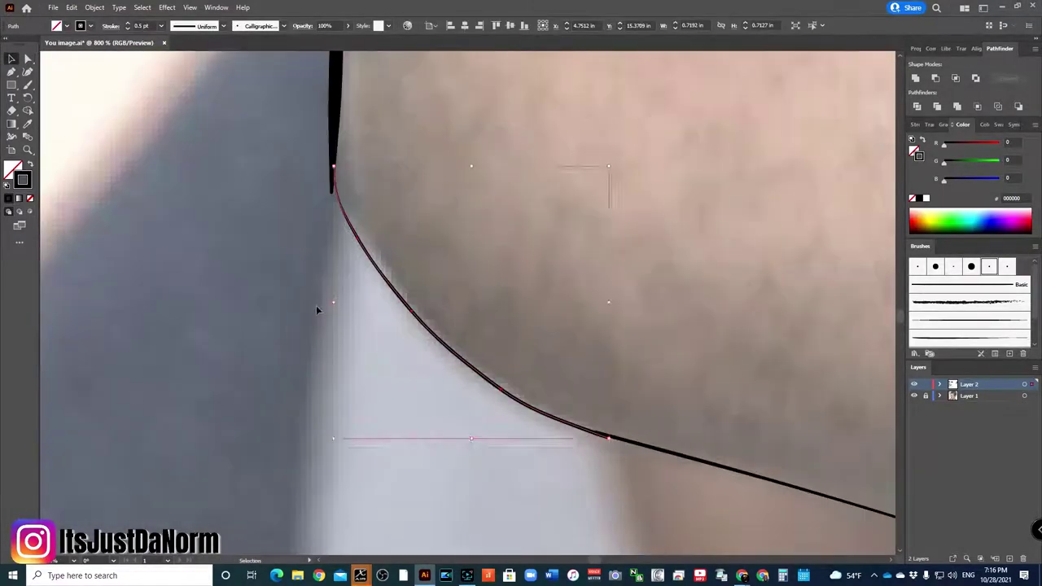
pyautogui.press('a')
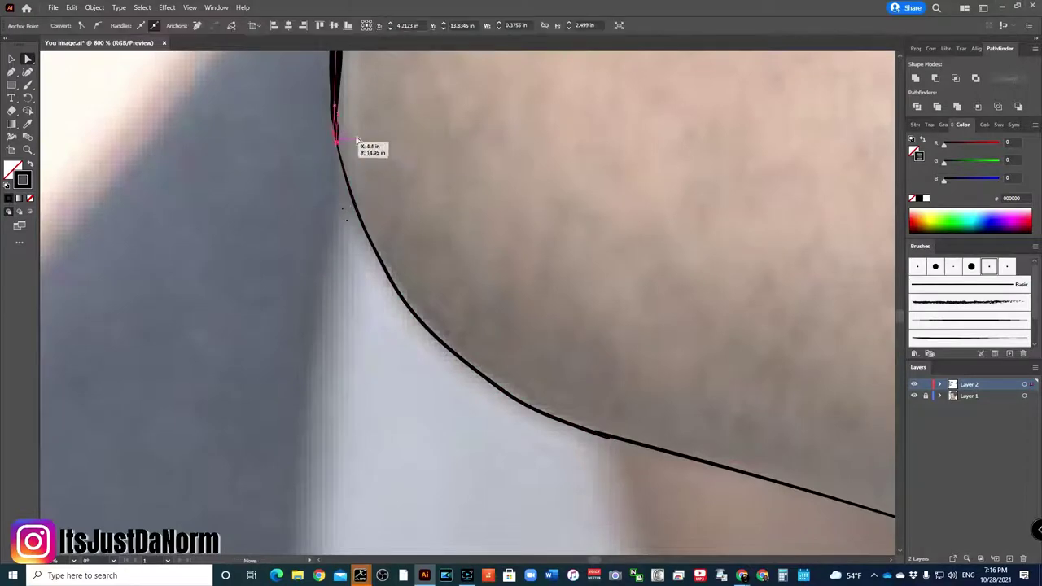
pyautogui.hotkey('ctrl', 'shift', 'a')
# Trace the shoulder edge and bottom outline, redoing strokes that miss.
pyautogui.press('b')
pyautogui.hotkey('ctrl', '+')
pyautogui.hotkey('ctrl', '+')
pyautogui.hotkey('ctrl', '+')
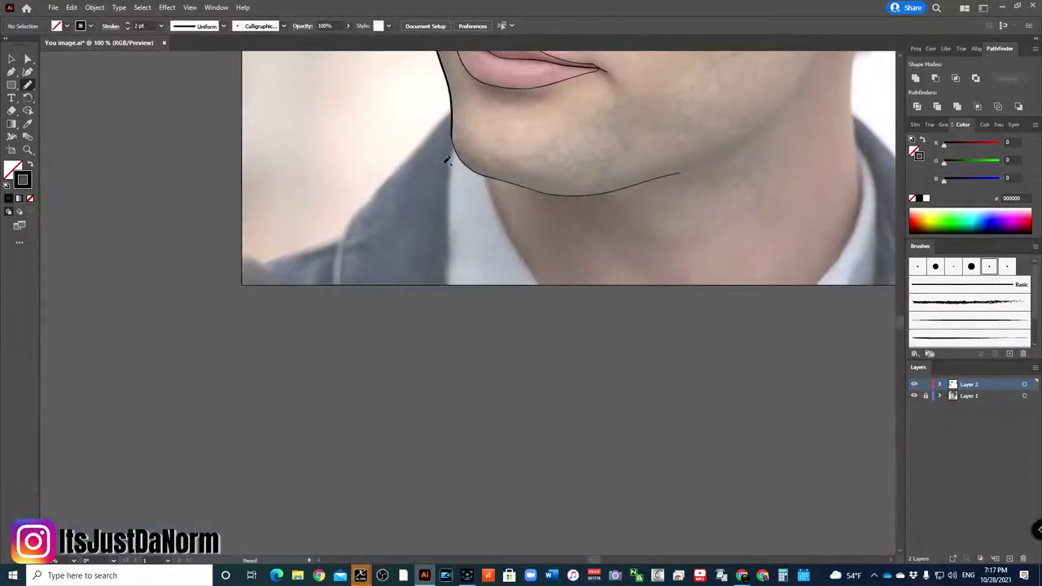
pyautogui.hotkey('ctrl', '+')
pyautogui.scroll(1, 310, 302)
pyautogui.moveTo(437, 56); pyautogui.dragTo(277, 232)
pyautogui.hotkey('ctrl', 'z')
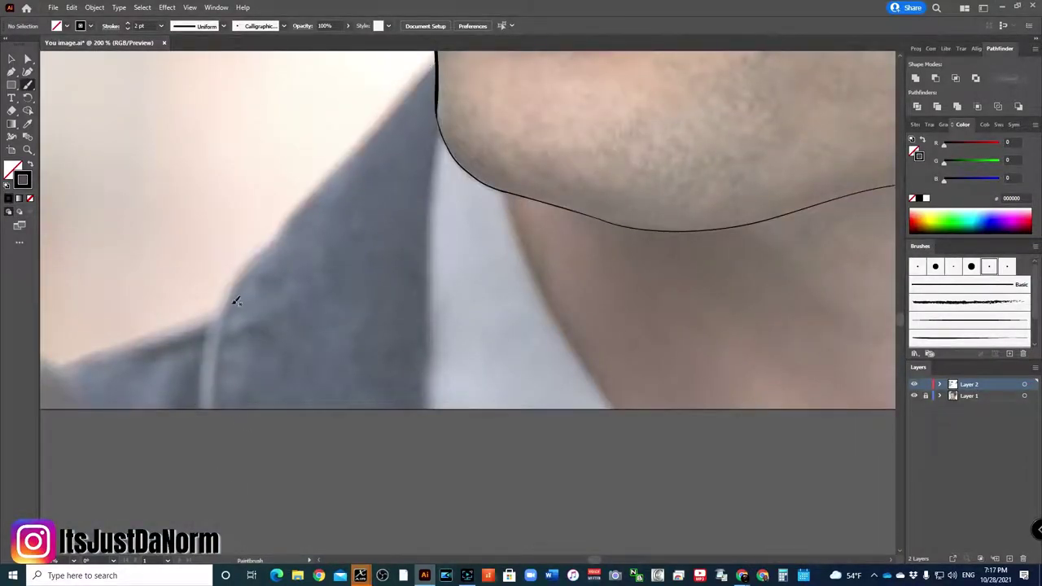
pyautogui.moveTo(429, 64)
pyautogui.mouseDown()
pyautogui.moveTo(204, 344)
pyautogui.moveTo(109, 332)
pyautogui.moveTo(790, 430)
pyautogui.moveTo(891, 429)
pyautogui.mouseUp()
pyautogui.hotkey('ctrl', '-')
pyautogui.hotkey('ctrl', '-')
pyautogui.hotkey('ctrl', 'z')
pyautogui.moveTo(340, 306); pyautogui.dragTo(891, 395)
pyautogui.hscroll(5, 600, 192)
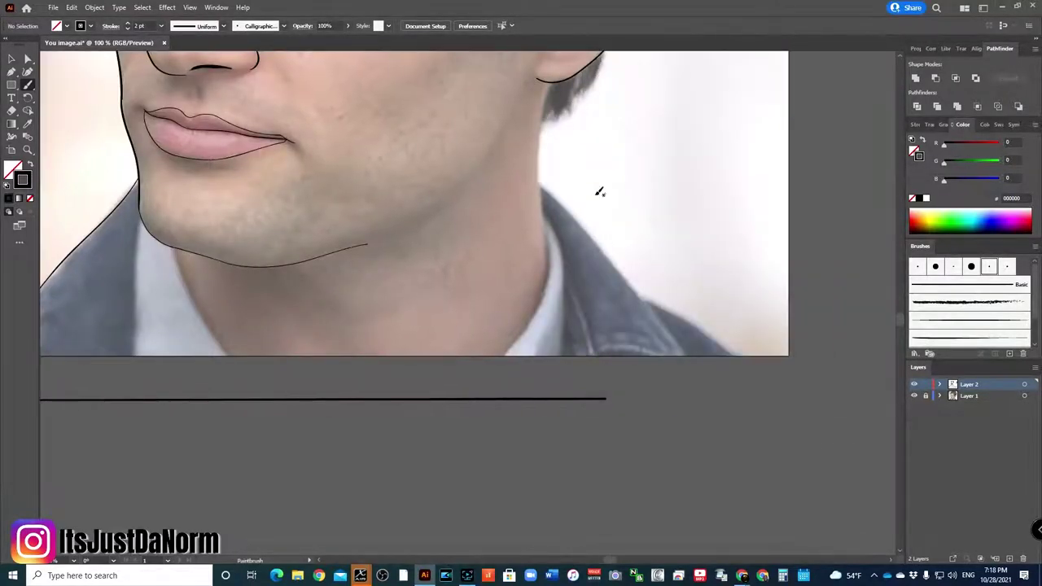
# Paint the jacket edge, collar lines with curved tip, and both sides of the neck.
pyautogui.moveTo(572, 208); pyautogui.dragTo(755, 370)
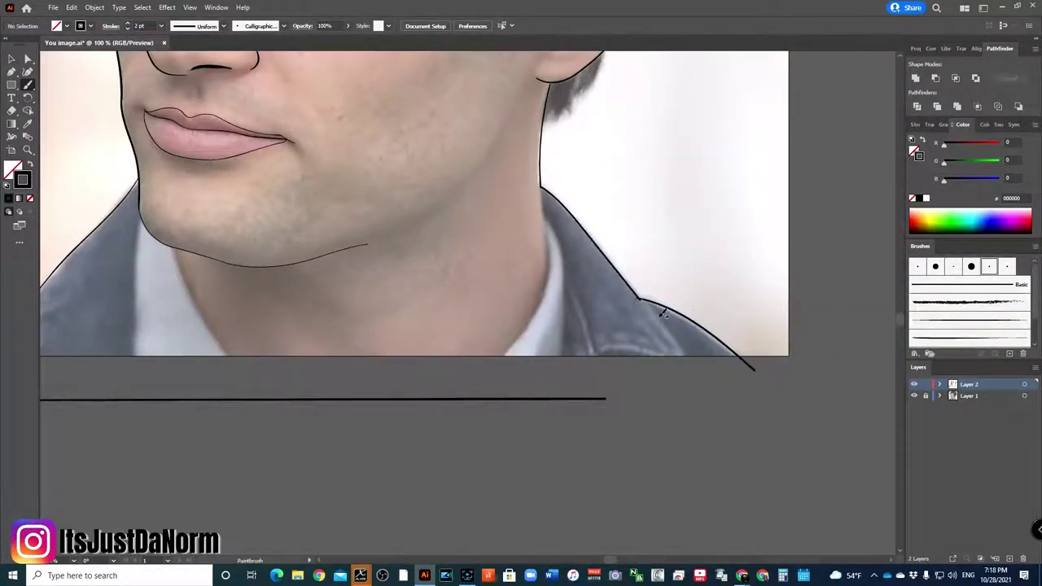
pyautogui.moveTo(576, 299); pyautogui.dragTo(561, 264)
pyautogui.moveTo(755, 370); pyautogui.dragTo(725, 395)
pyautogui.moveTo(605, 397); pyautogui.dragTo(726, 391)
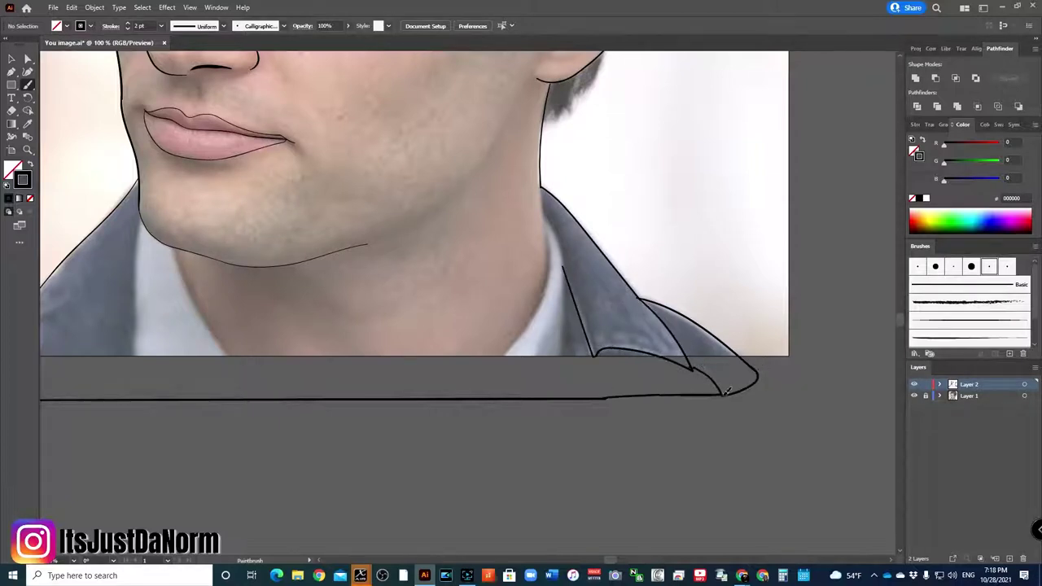
pyautogui.moveTo(540, 194); pyautogui.dragTo(494, 368)
pyautogui.moveTo(174, 248); pyautogui.dragTo(238, 370)
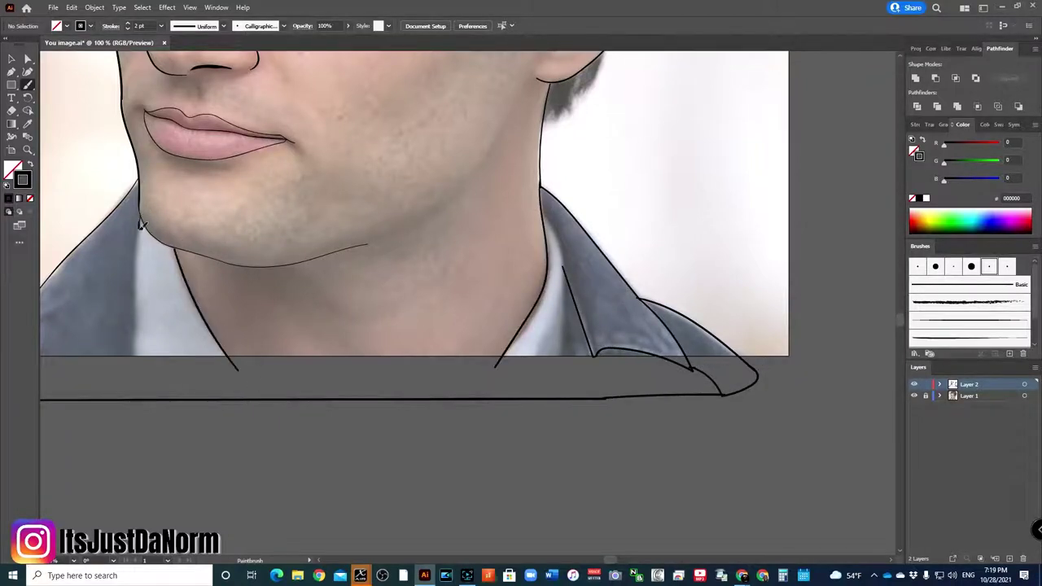
pyautogui.moveTo(138, 221); pyautogui.dragTo(132, 402)
pyautogui.moveTo(543, 207); pyautogui.dragTo(547, 391)
pyautogui.moveTo(601, 355); pyautogui.dragTo(713, 399)
pyautogui.hotkey('ctrl', '=')
pyautogui.hotkey('ctrl', '=')
pyautogui.hotkey('ctrl', '=')
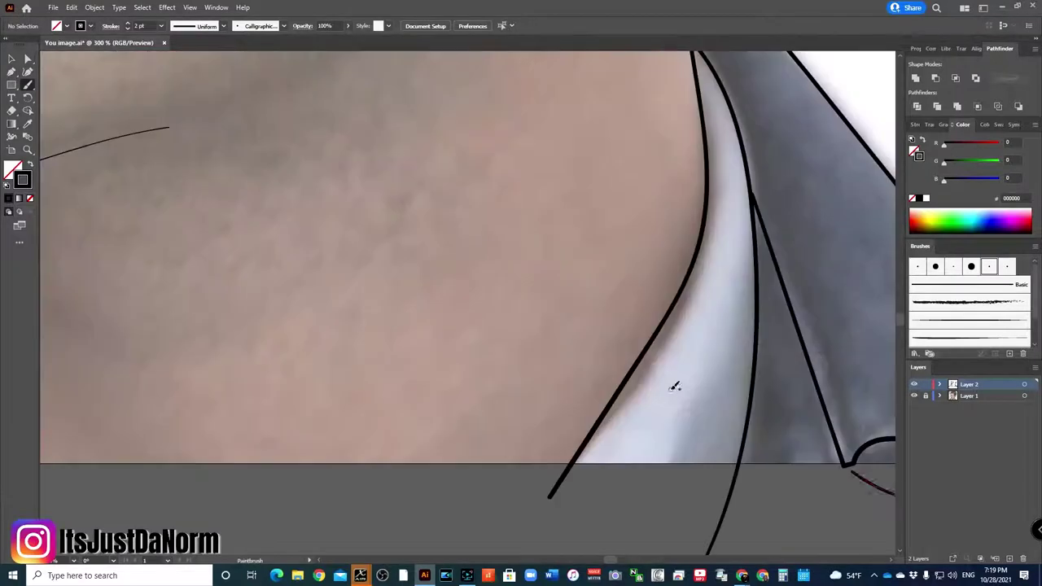
# Adjust the neck curve's anchors so it joins the collar lines.
pyautogui.press('a')
pyautogui.moveTo(853, 478); pyautogui.dragTo(842, 468)
pyautogui.click(643, 346)
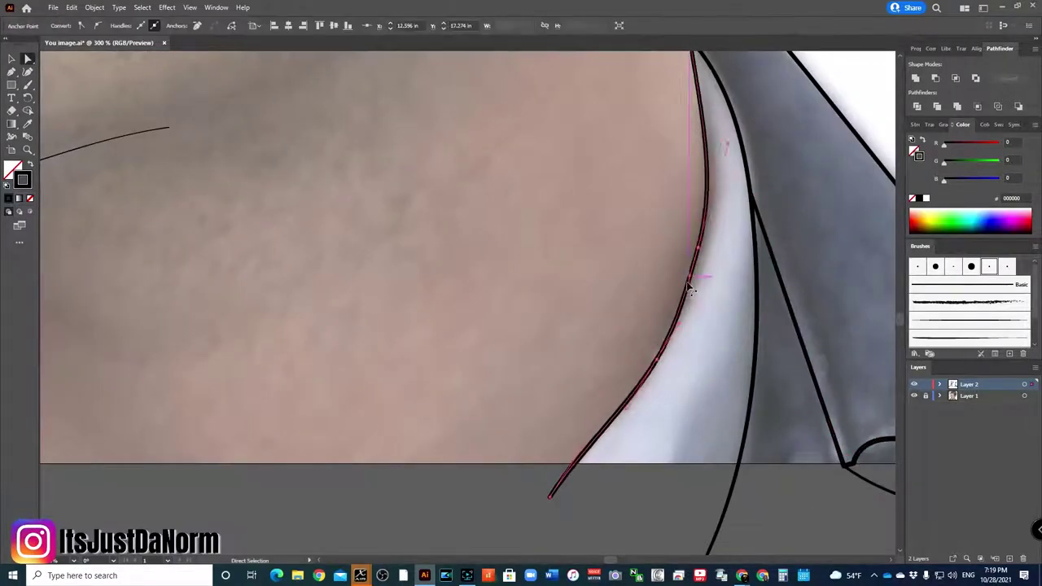
pyautogui.scroll(3, 710, 155)
pyautogui.scroll(1, 710, 155)
pyautogui.moveTo(686, 211)
pyautogui.mouseDown()
pyautogui.moveTo(684, 333)
pyautogui.moveTo(686, 302)
pyautogui.mouseUp()
pyautogui.scroll(3, 686, 244)
pyautogui.click(732, 309)
pyautogui.scroll(1, 756, 314)
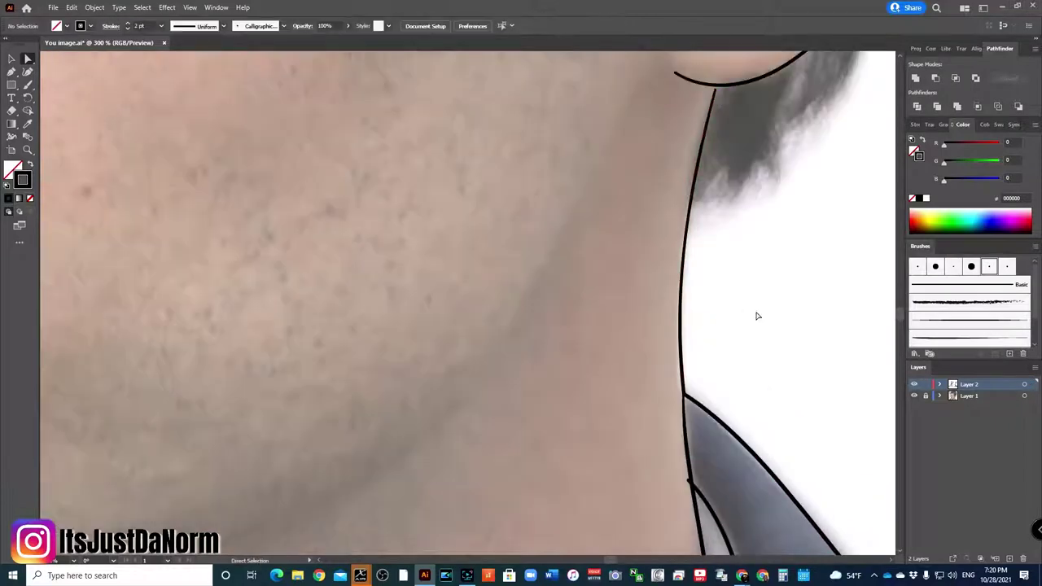
pyautogui.hotkey('ctrl', '0')
pyautogui.scroll(5, 818, 302)
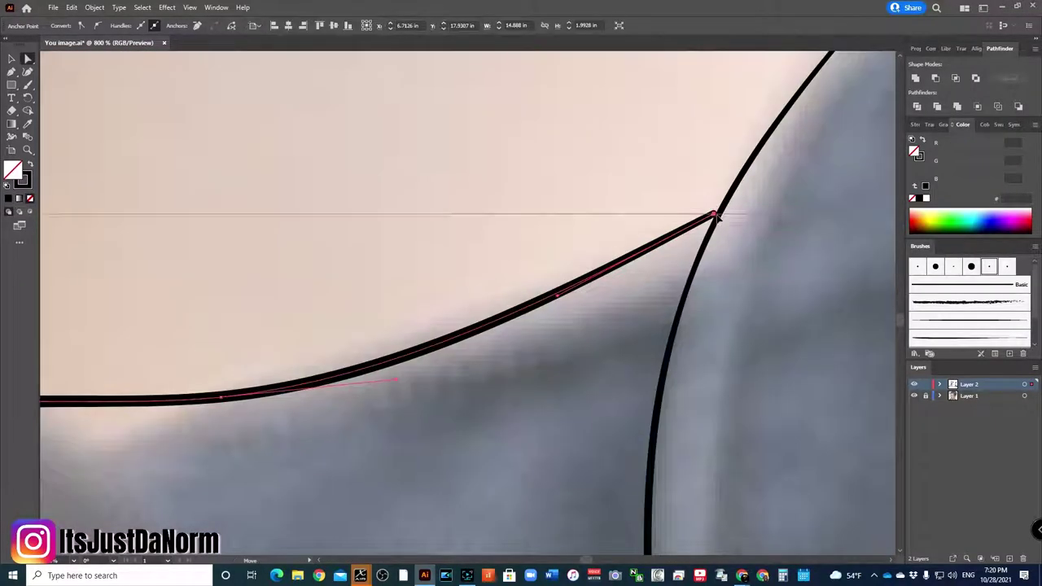
pyautogui.scroll(-3, 255, 421)
# Reshape the shoulder curve into a smooth dip.
pyautogui.moveTo(279, 344); pyautogui.dragTo(302, 370)
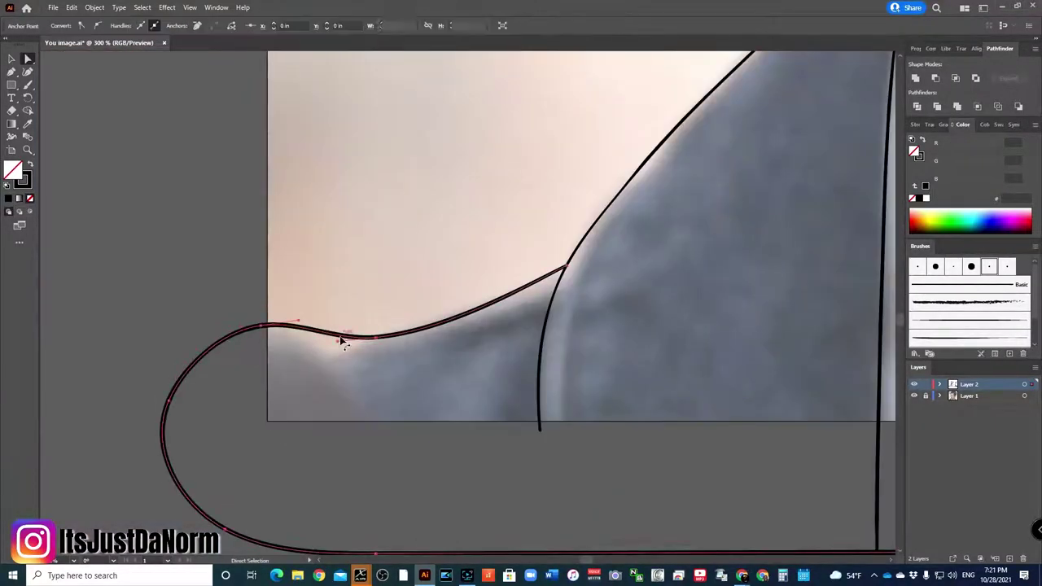
pyautogui.click(302, 370)
pyautogui.scroll(-2, 405, 269)
pyautogui.hotkey('ctrl', '0')
pyautogui.scroll(3, 781, 380)
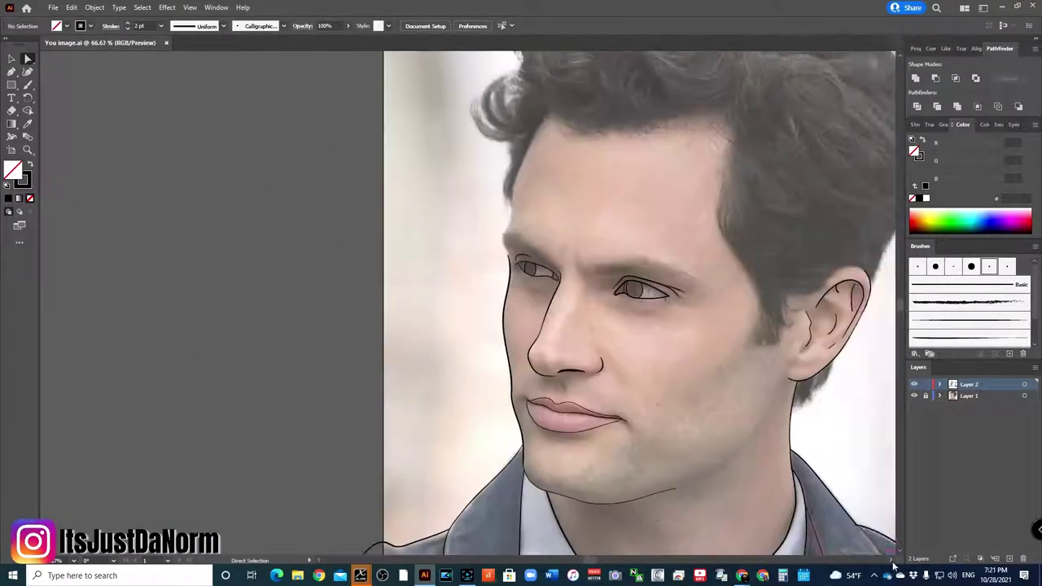
pyautogui.scroll(-1, 782, 381)
pyautogui.press('n')
pyautogui.hotkey('shift', 'x')
# Draw black hair shapes at the hairline and zigzag strands down the left side.
pyautogui.scroll(4, 207, 230)
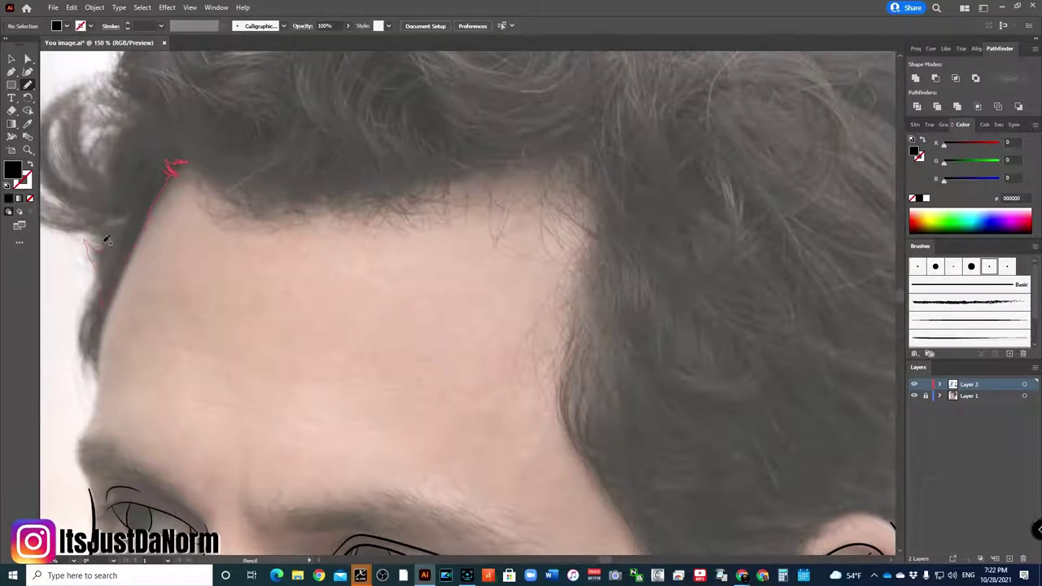
pyautogui.moveTo(195, 158); pyautogui.dragTo(192, 160)
pyautogui.scroll(4, 197, 343)
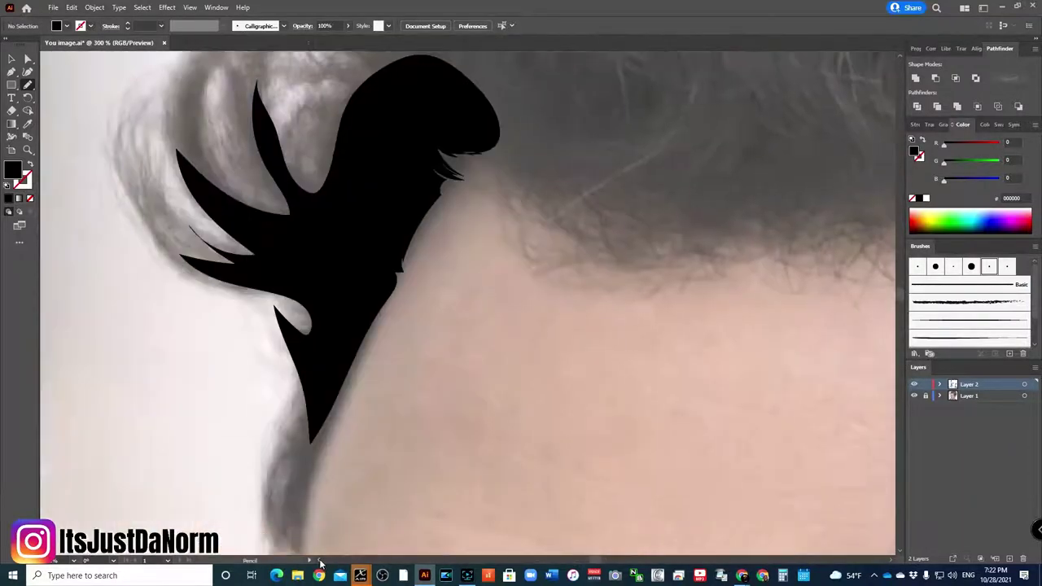
pyautogui.moveTo(277, 358); pyautogui.dragTo(197, 343)
pyautogui.moveTo(138, 166); pyautogui.dragTo(168, 268)
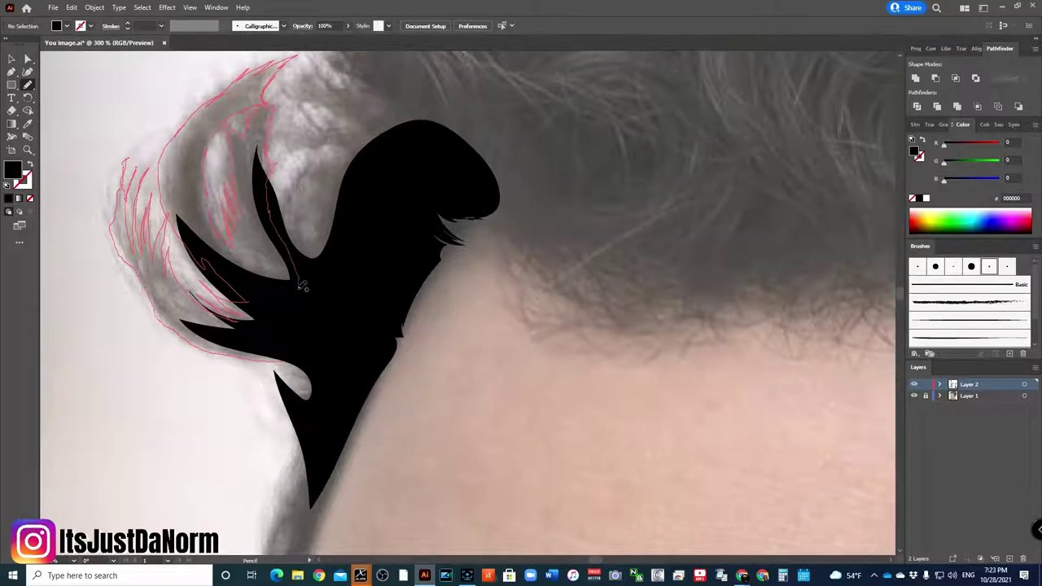
pyautogui.moveTo(302, 287); pyautogui.dragTo(301, 285)
pyautogui.scroll(-4, 439, 505)
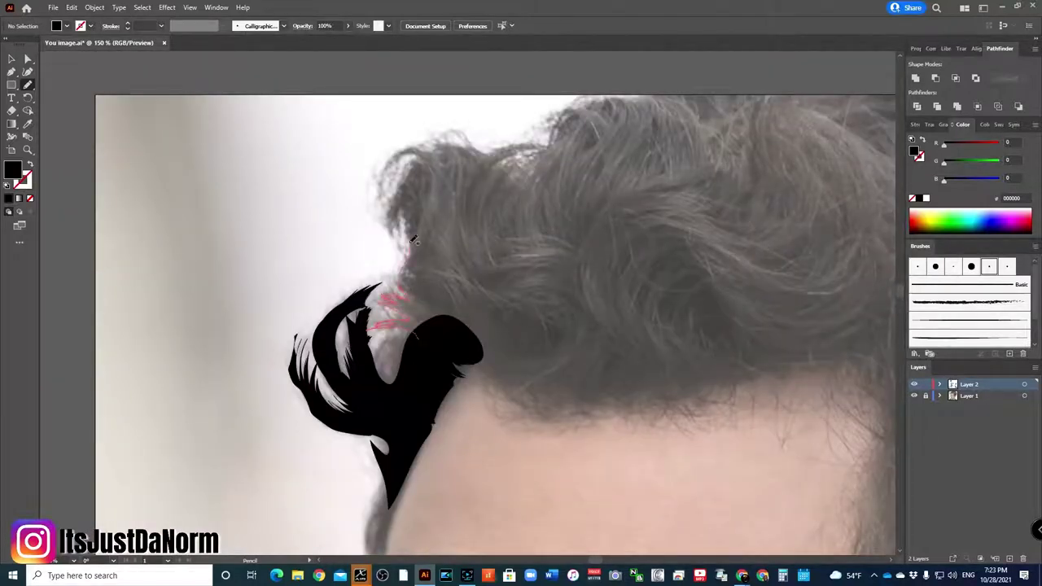
# Fill the hair across the top of the head and the right side with black.
pyautogui.moveTo(525, 400); pyautogui.dragTo(391, 158)
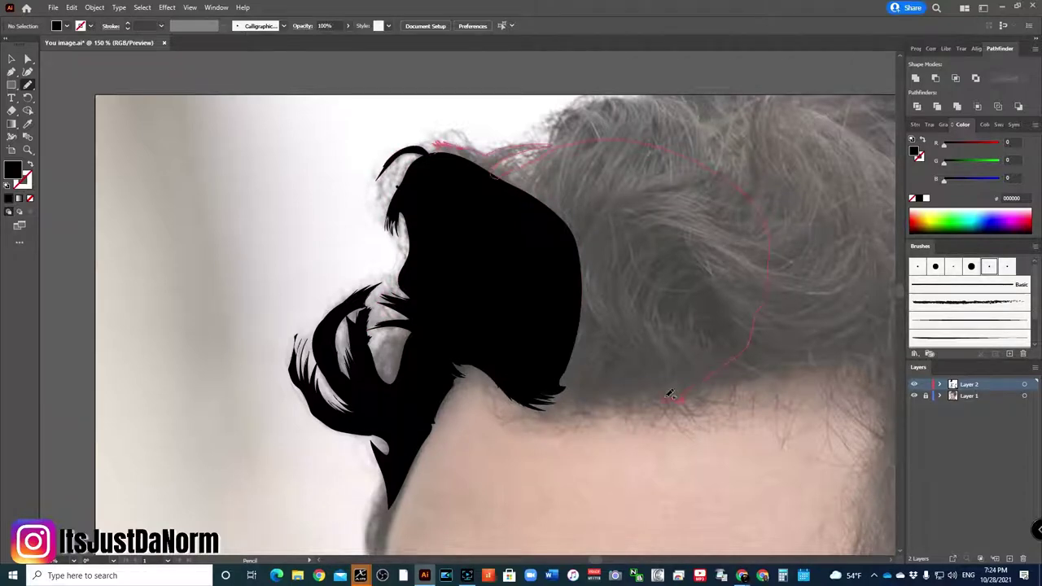
pyautogui.scroll(-4, 466, 304)
pyautogui.scroll(2, 464, 306)
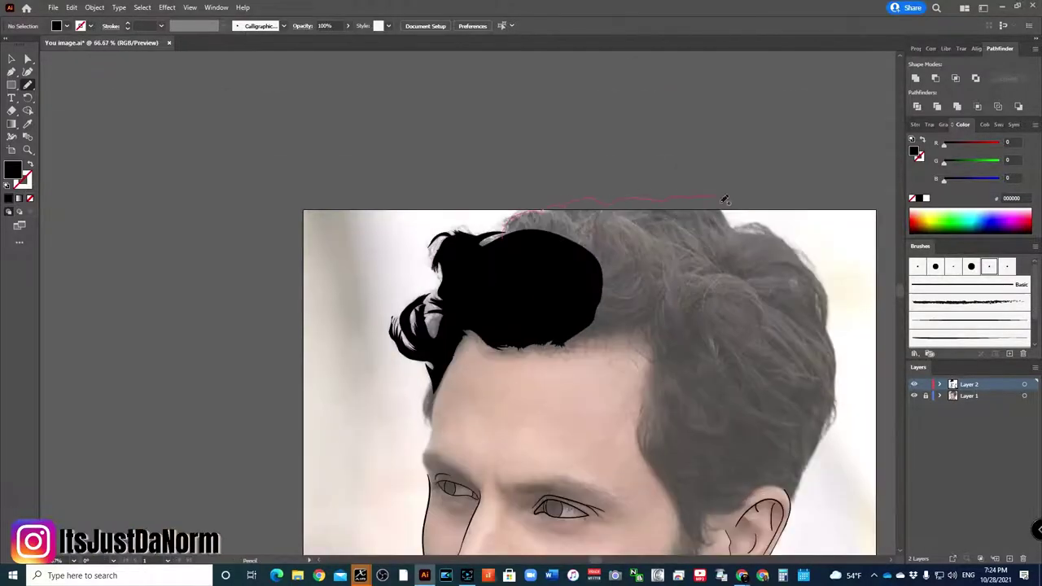
pyautogui.moveTo(719, 271); pyautogui.dragTo(598, 326)
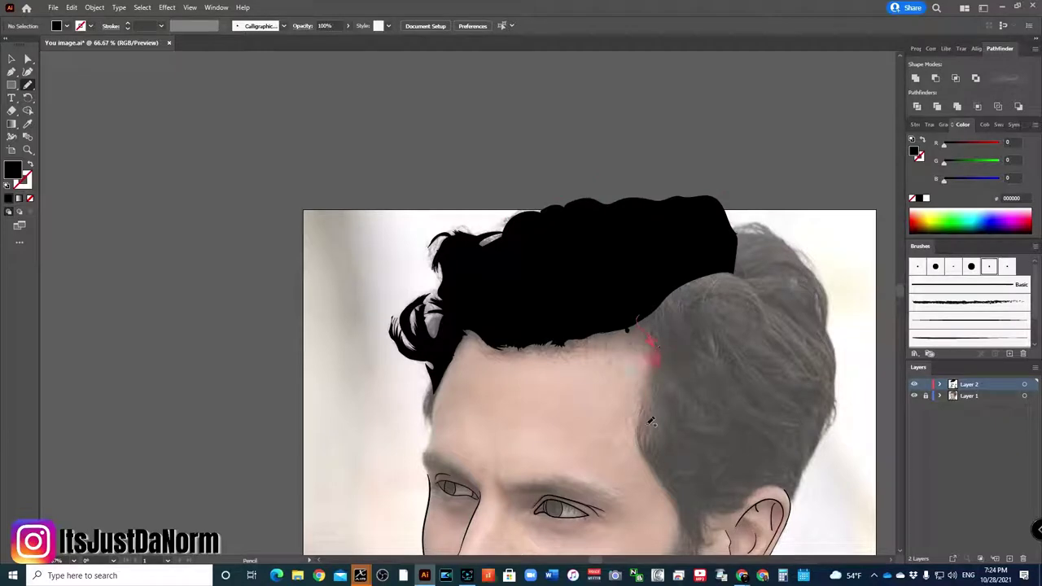
pyautogui.moveTo(774, 230); pyautogui.dragTo(757, 228)
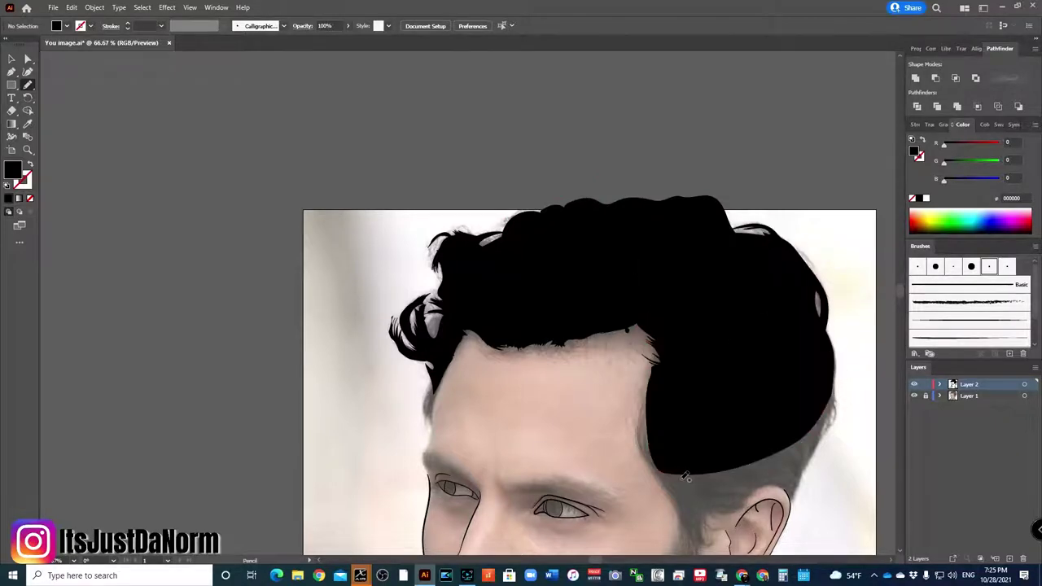
pyautogui.scroll(2, 468, 166)
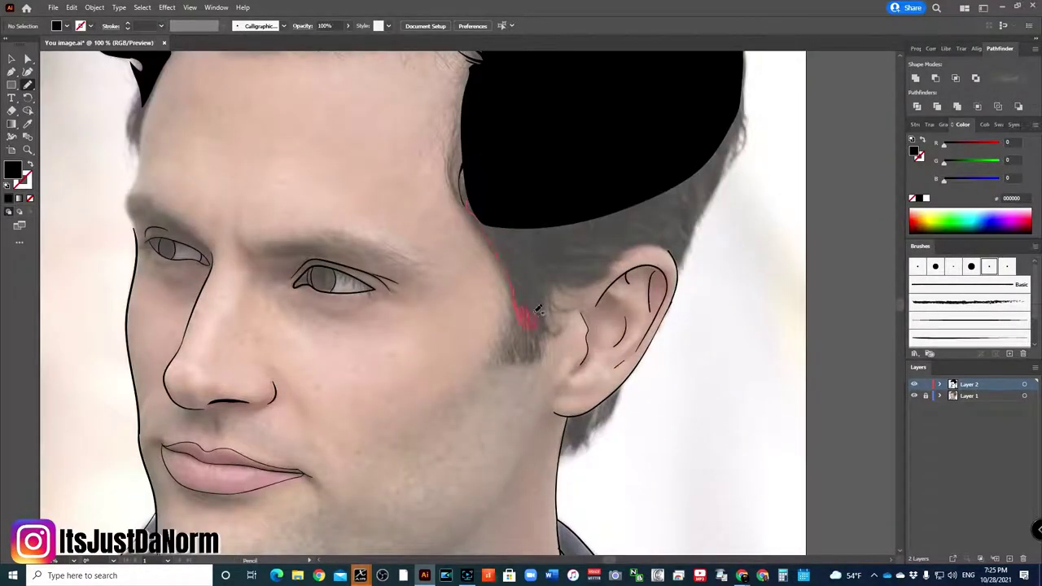
# Fill the sideburn, hair above and below the ear, and top-left hair edge black.
pyautogui.moveTo(566, 256)
pyautogui.mouseDown()
pyautogui.moveTo(570, 222)
pyautogui.moveTo(691, 230)
pyautogui.moveTo(701, 151)
pyautogui.moveTo(710, 189)
pyautogui.mouseUp()
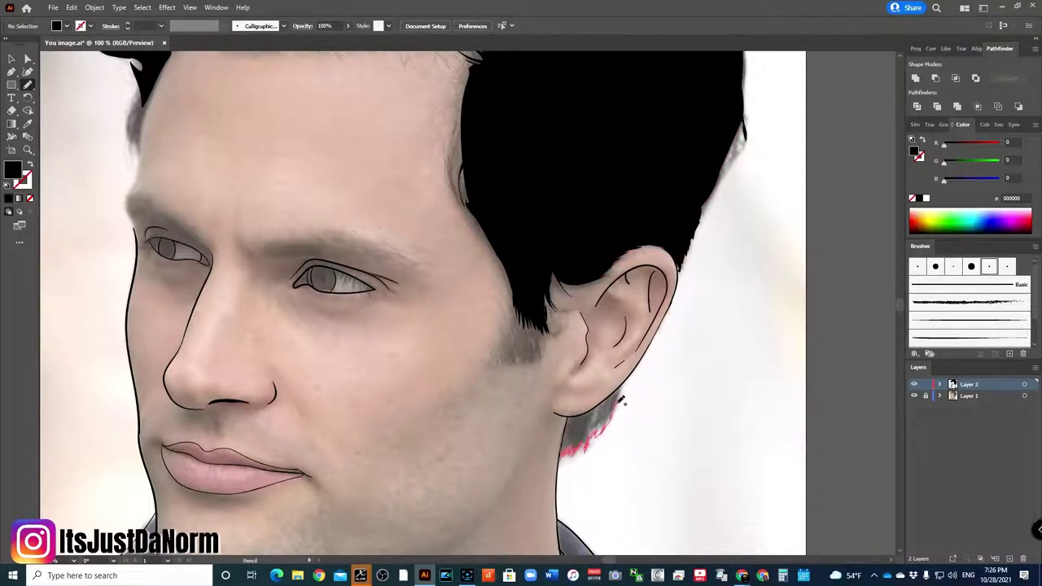
pyautogui.moveTo(620, 399); pyautogui.dragTo(581, 429)
pyautogui.hotkey('ctrl', '-')
pyautogui.hotkey('ctrl', '-')
pyautogui.hotkey('ctrl', '-')
pyautogui.hotkey('ctrl', '+')
pyautogui.hotkey('ctrl', '+')
pyautogui.hotkey('ctrl', '+')
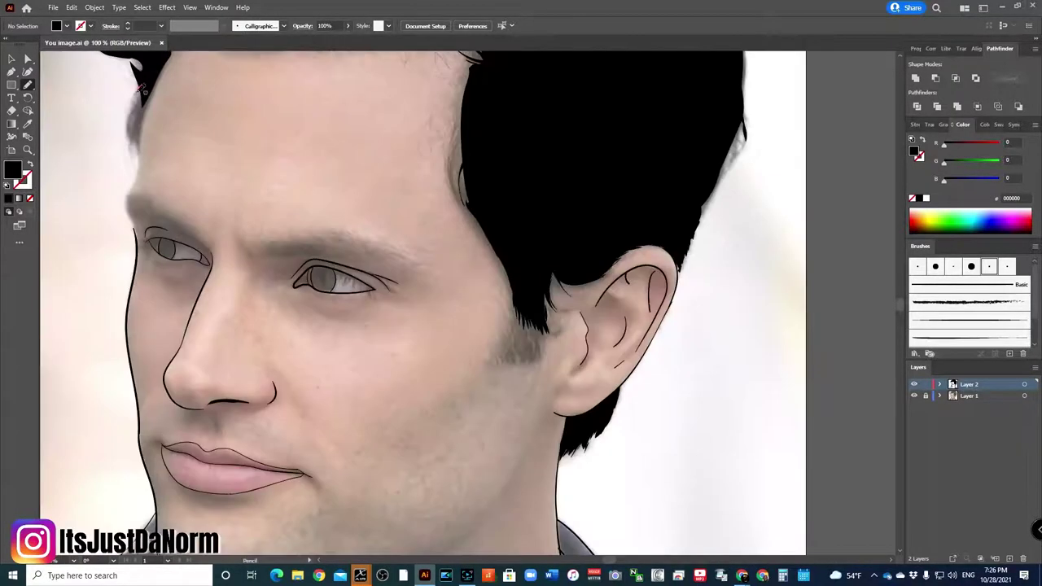
pyautogui.moveTo(141, 147); pyautogui.dragTo(144, 134)
# Undo the jagged left-temple strokes and draw a straight horizontal line across the face.
pyautogui.press('b')
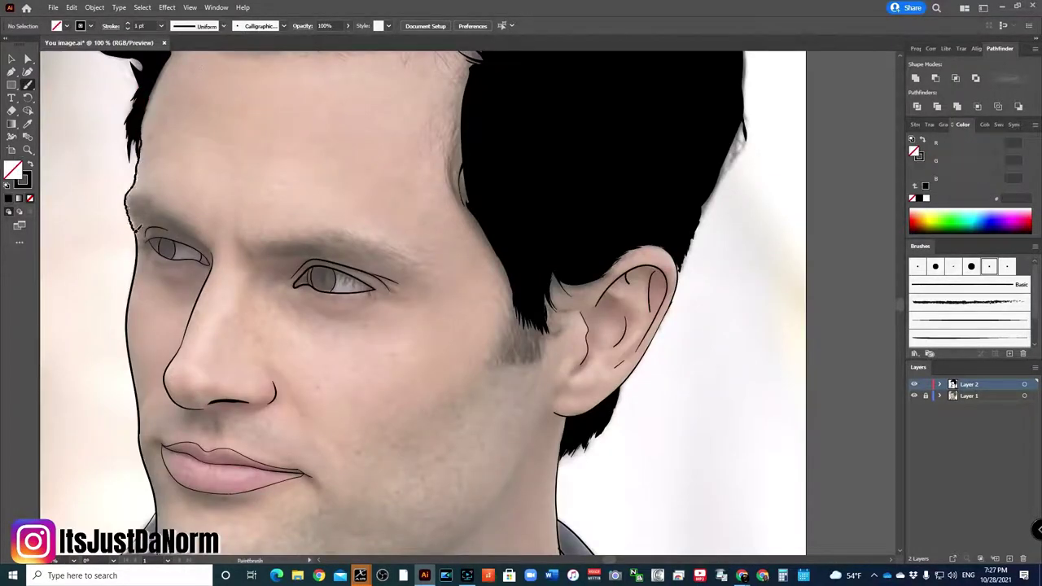
pyautogui.hotkey('ctrl', 'z')
pyautogui.click(11, 84)
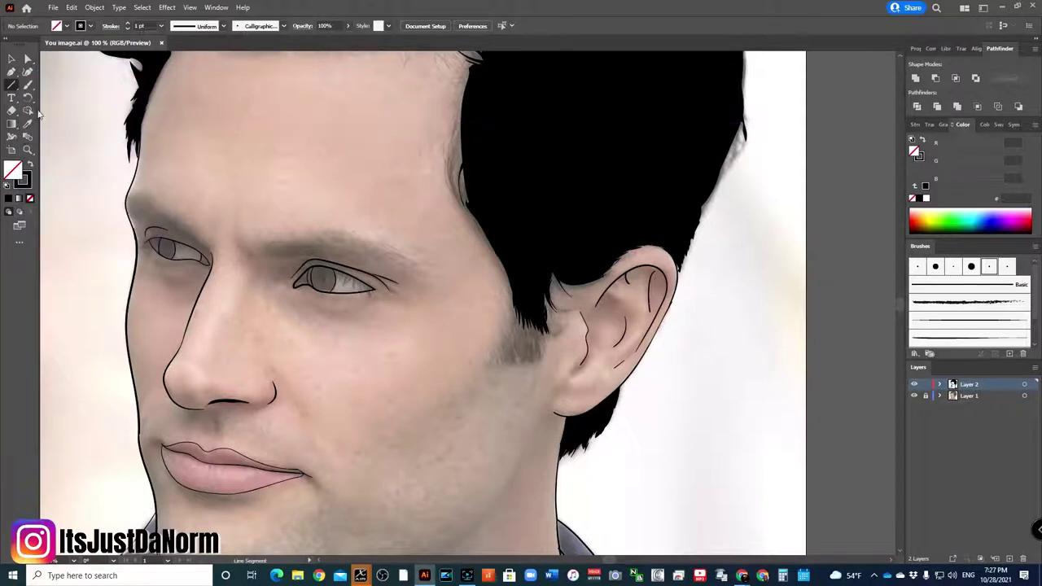
pyautogui.moveTo(285, 260); pyautogui.dragTo(885, 260)
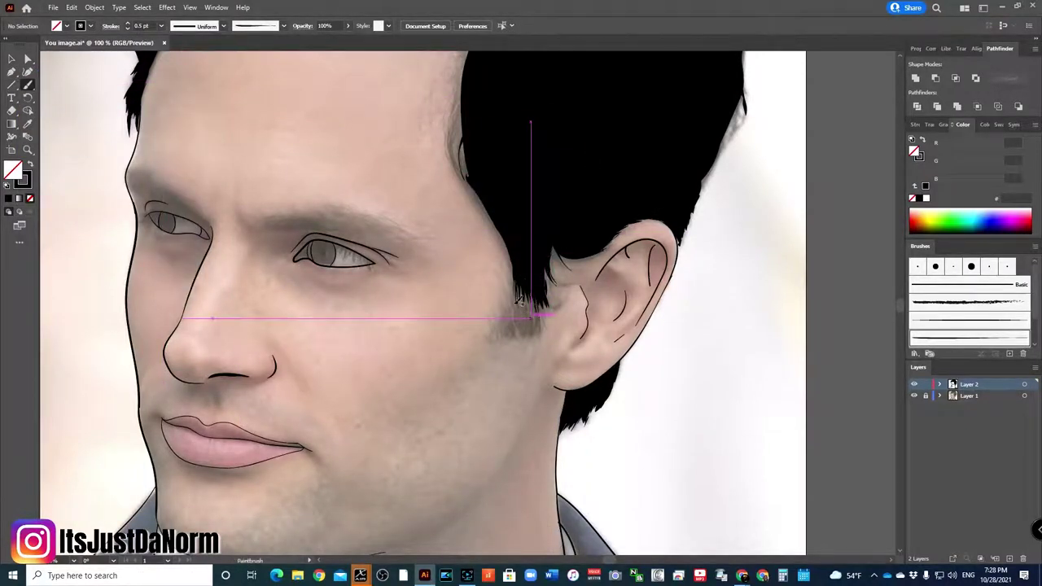
pyautogui.press('v')
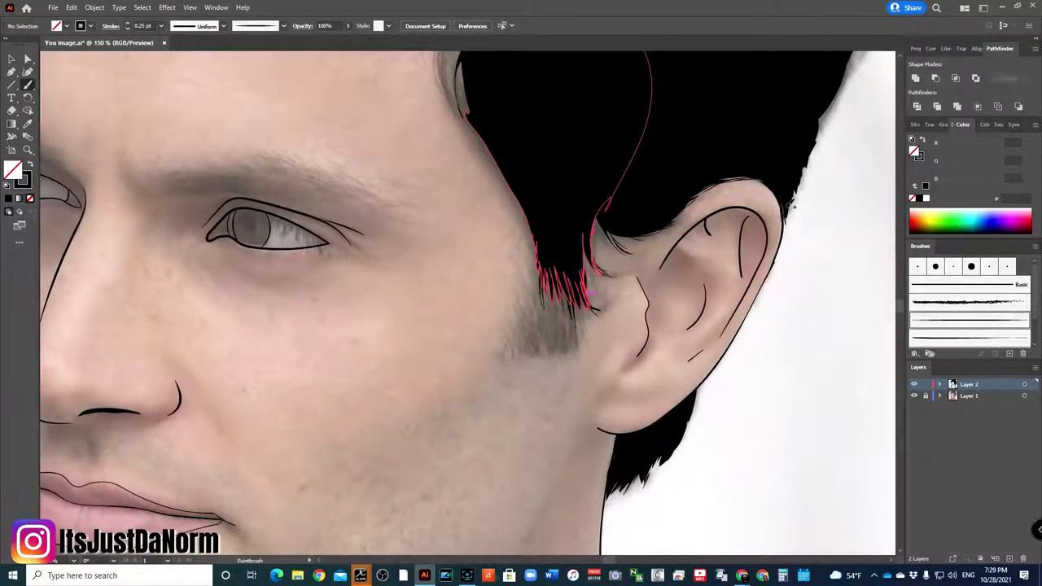
# Paint thin strands below and along the sideburn, temple and forehead hairline.
pyautogui.moveTo(567, 311); pyautogui.dragTo(542, 318)
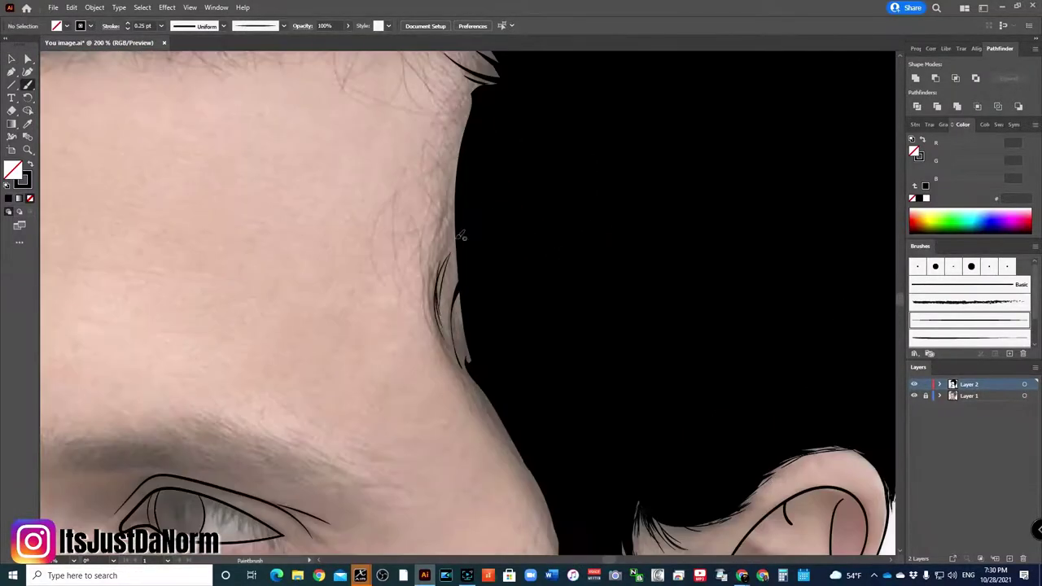
pyautogui.moveTo(461, 236); pyautogui.dragTo(555, 535)
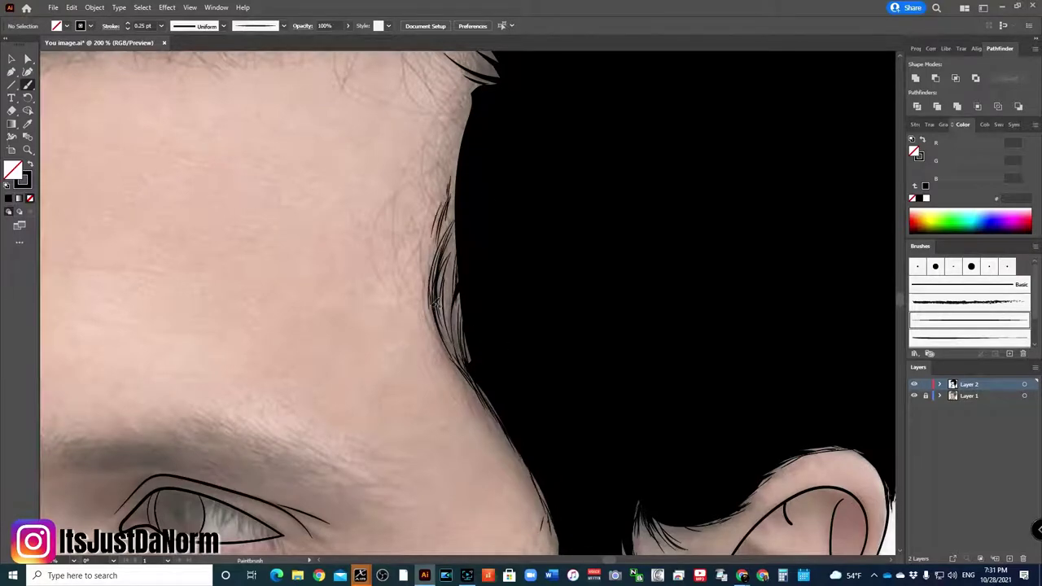
pyautogui.moveTo(460, 86); pyautogui.dragTo(400, 230)
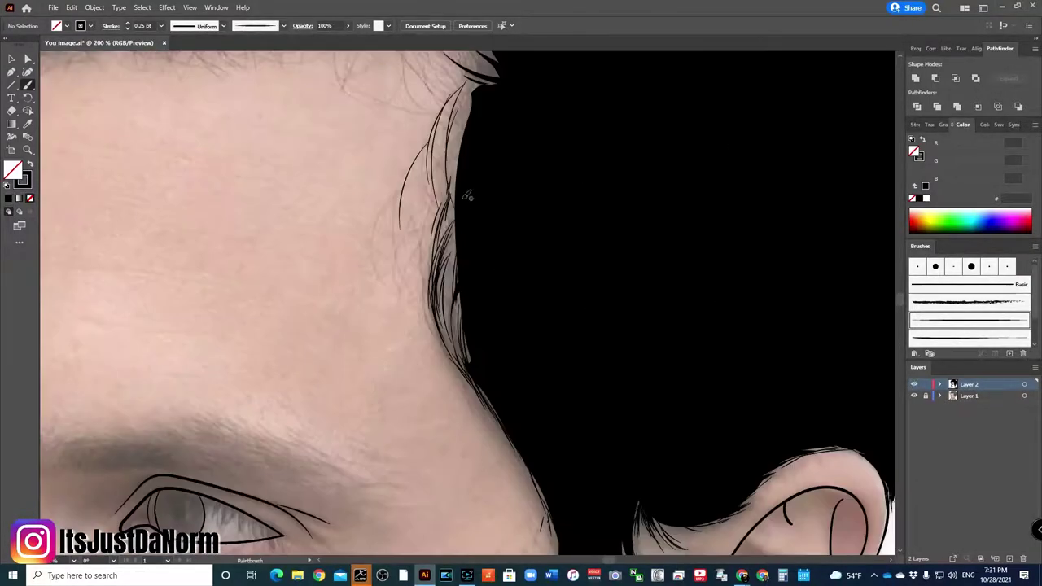
pyautogui.moveTo(493, 90); pyautogui.dragTo(453, 137)
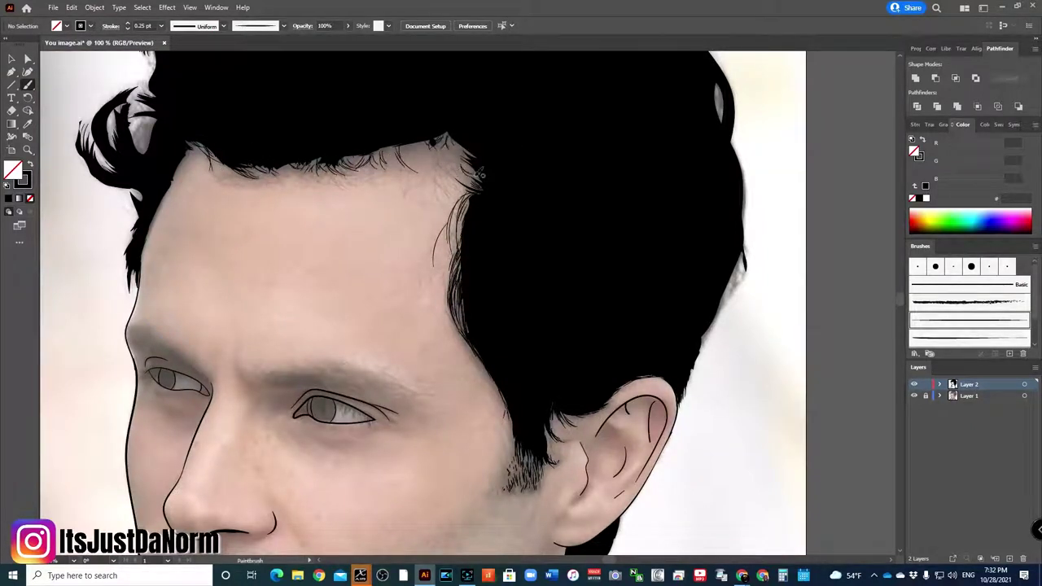
pyautogui.moveTo(460, 139); pyautogui.dragTo(436, 176)
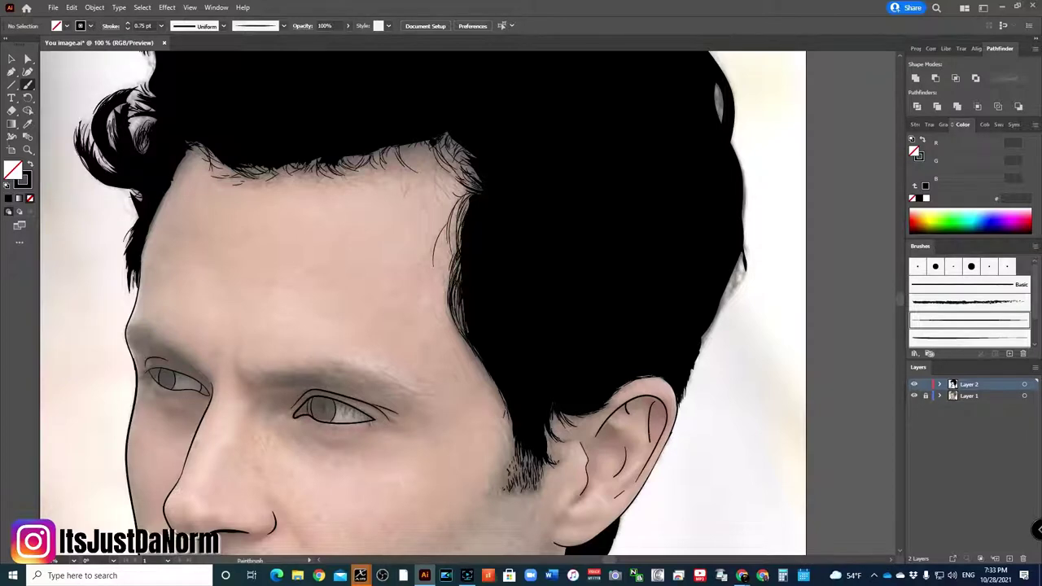
# Paint thin strands along the right side and right edge of the hair.
pyautogui.scroll(3, 458, 390)
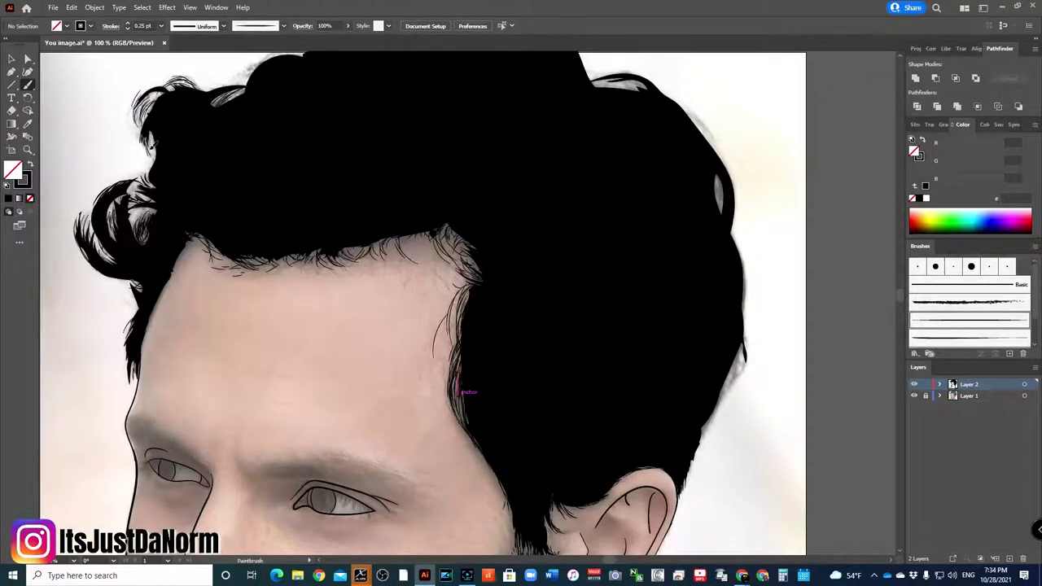
pyautogui.scroll(3, 461, 392)
pyautogui.moveTo(724, 271); pyautogui.dragTo(718, 303)
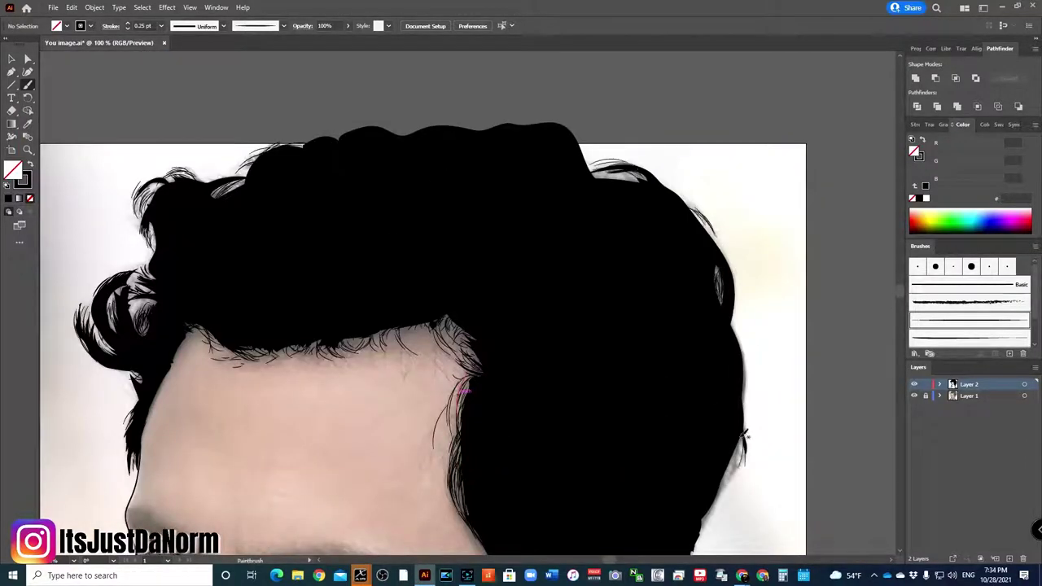
pyautogui.moveTo(746, 439); pyautogui.dragTo(738, 472)
pyautogui.moveTo(732, 464); pyautogui.dragTo(721, 495)
# Hide the reference photo and edit the neck line's anchor points with Direct Selection.
pyautogui.hotkey('ctrl', '0')
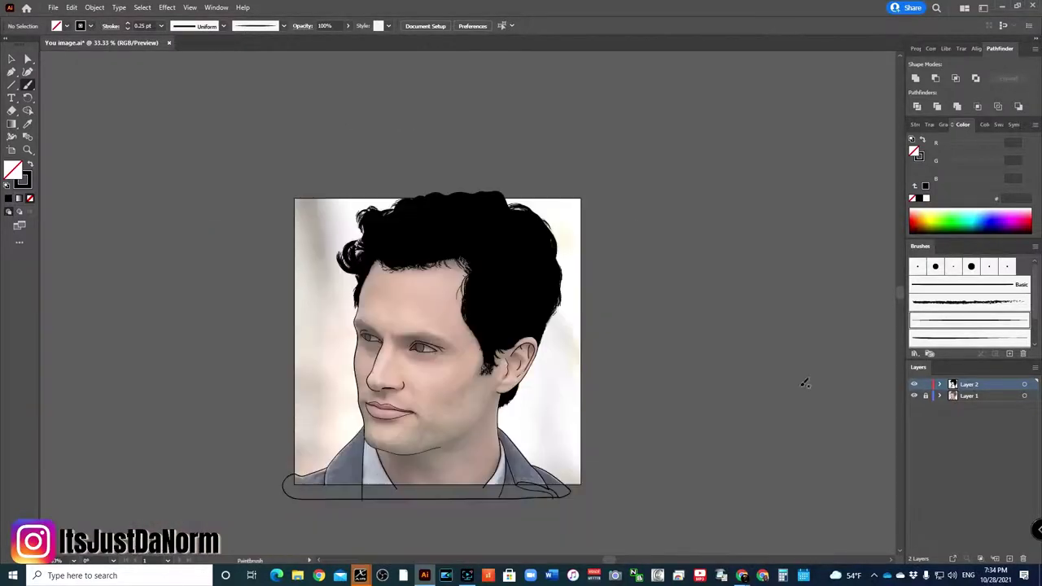
pyautogui.click(913, 396)
pyautogui.scroll(5, 350, 440)
pyautogui.press('a')
pyautogui.click(196, 360)
pyautogui.scroll(3, 196, 360)
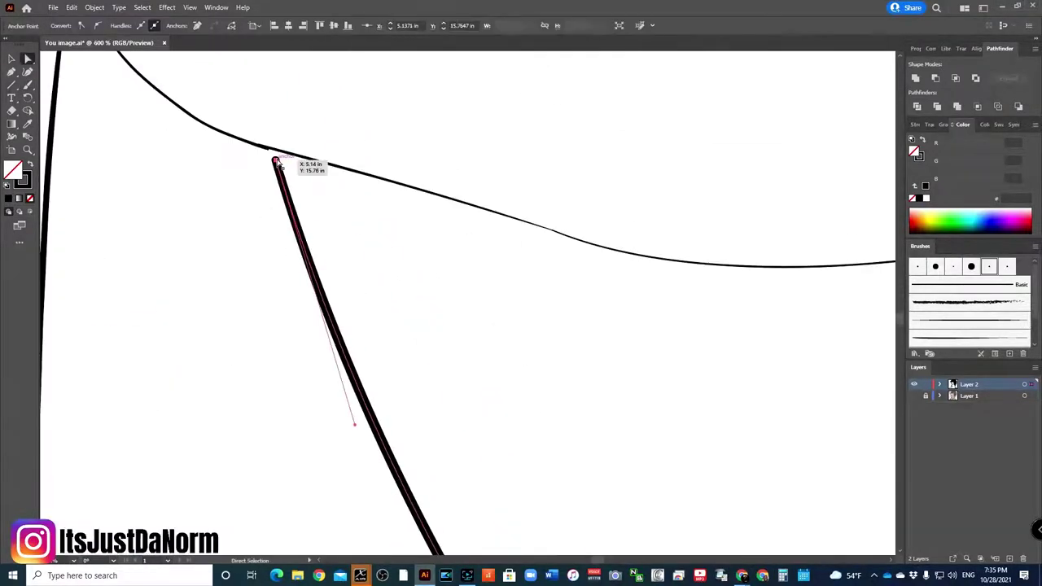
pyautogui.click(418, 309)
pyautogui.scroll(-3, 418, 309)
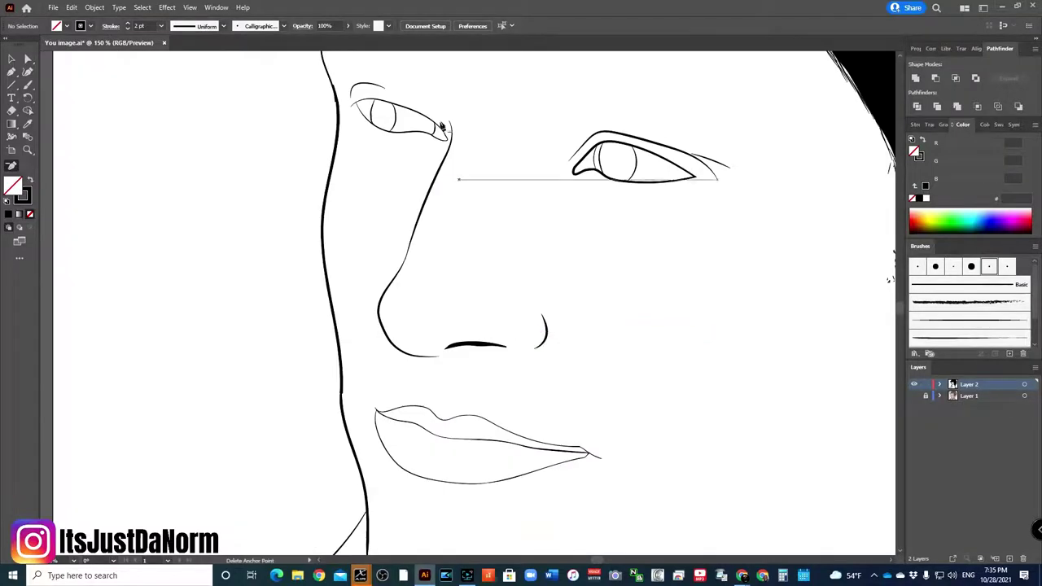
pyautogui.hscroll(3, 767, 357)
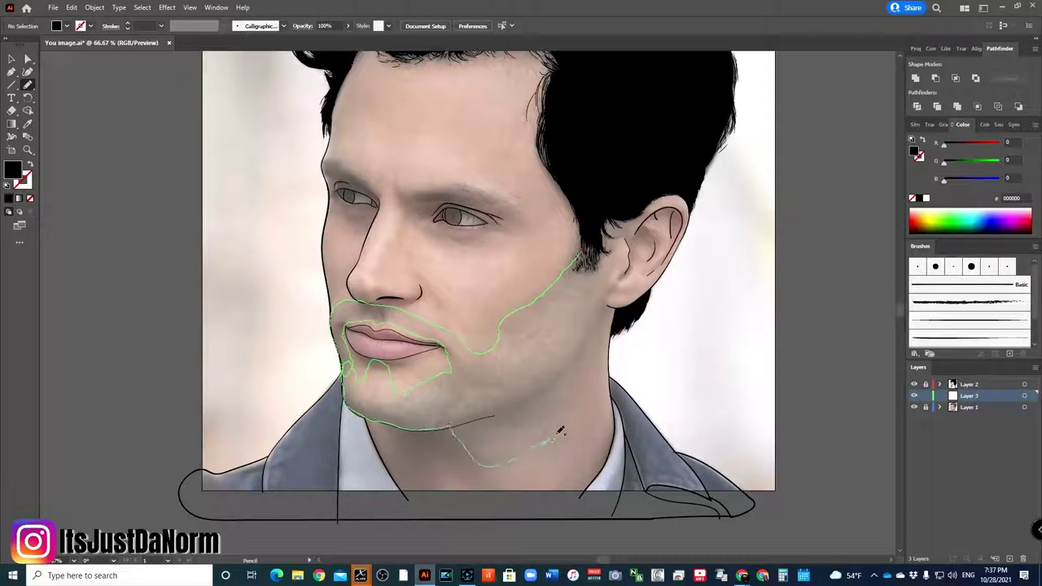
# Fill the beard outline with a dot pattern from the Basic Graphics_Dots swatch library.
pyautogui.press('v')
pyautogui.click(915, 354)
pyautogui.moveTo(945, 453)
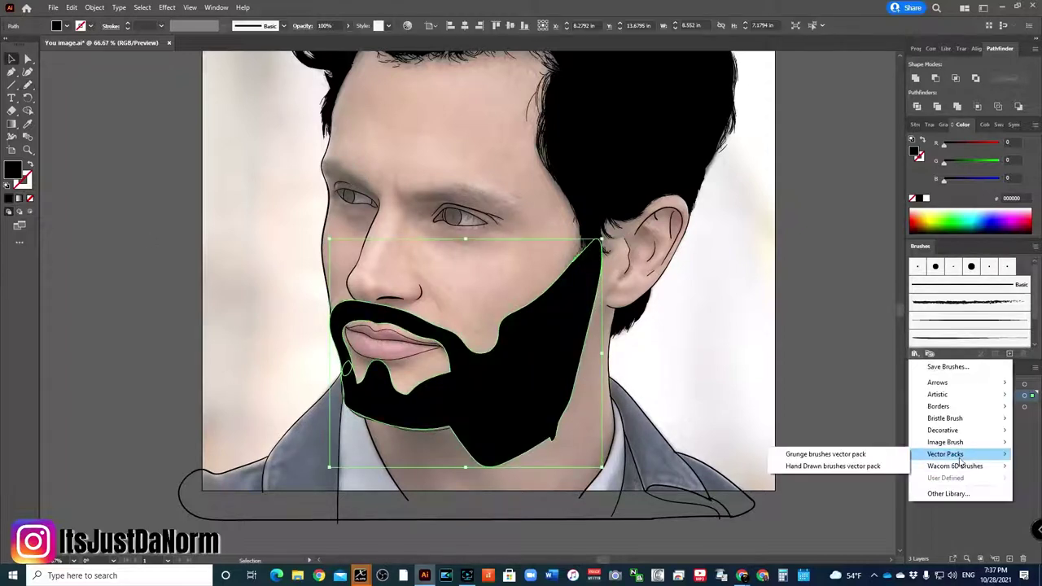
pyautogui.click(986, 123)
pyautogui.click(915, 233)
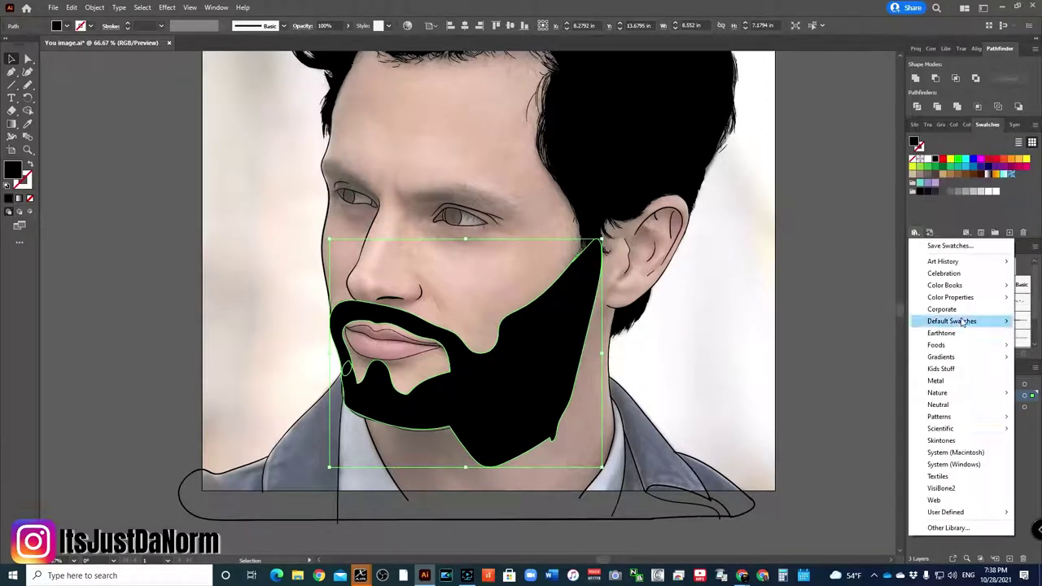
pyautogui.click(915, 233)
pyautogui.click(781, 415)
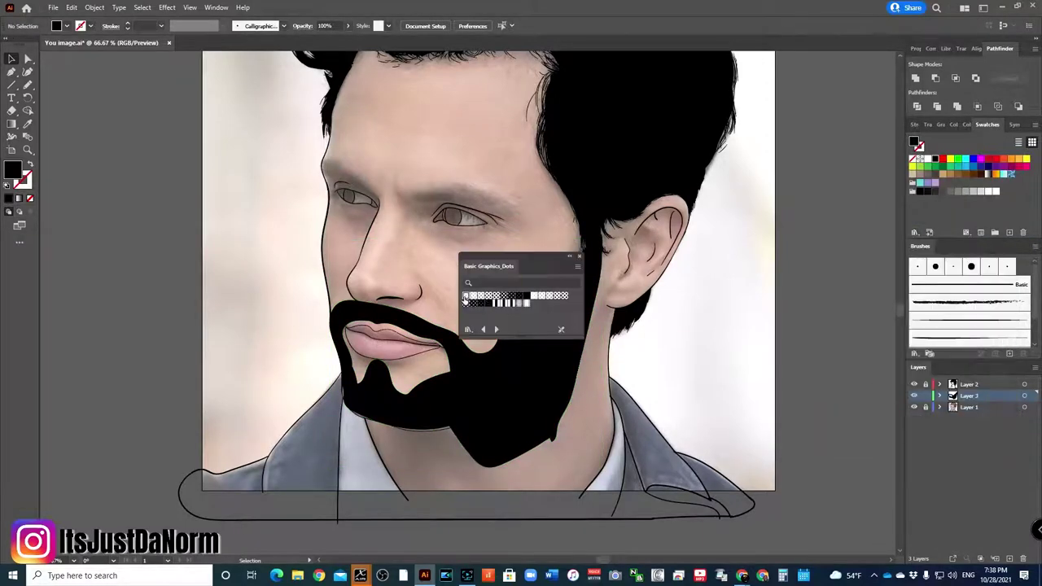
pyautogui.moveTo(556, 353); pyautogui.dragTo(552, 354)
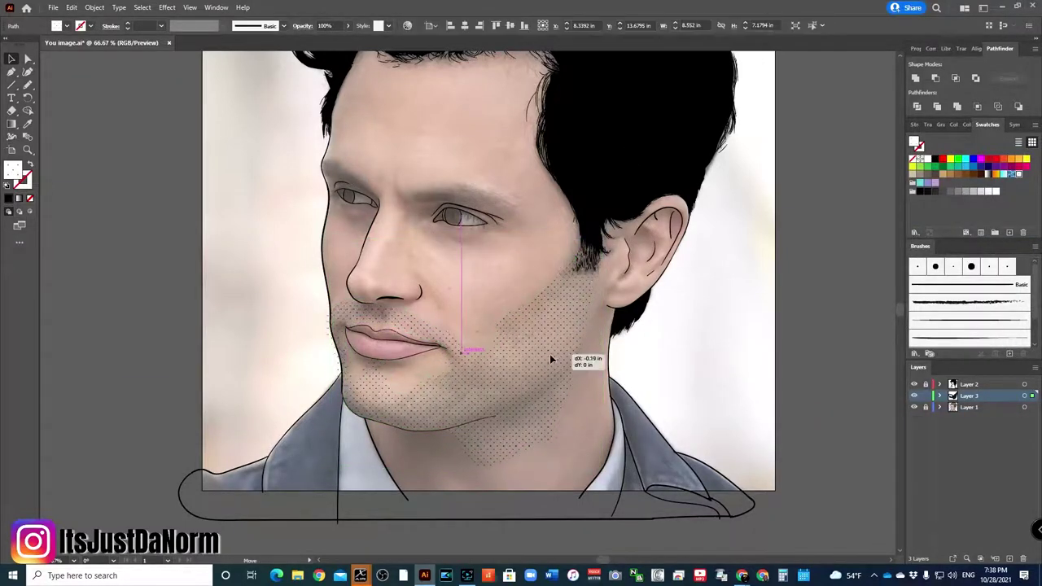
# Scale the beard's dot pattern non-uniformly to 25% and 15%.
pyautogui.rightClick(551, 354)
pyautogui.click(696, 318)
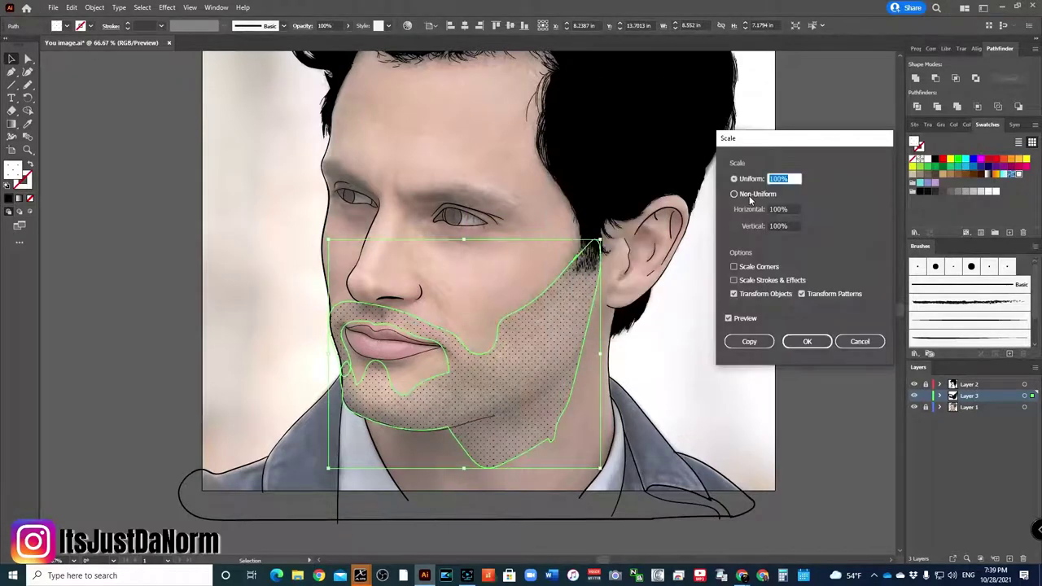
pyautogui.click(806, 341)
pyautogui.rightClick(651, 344)
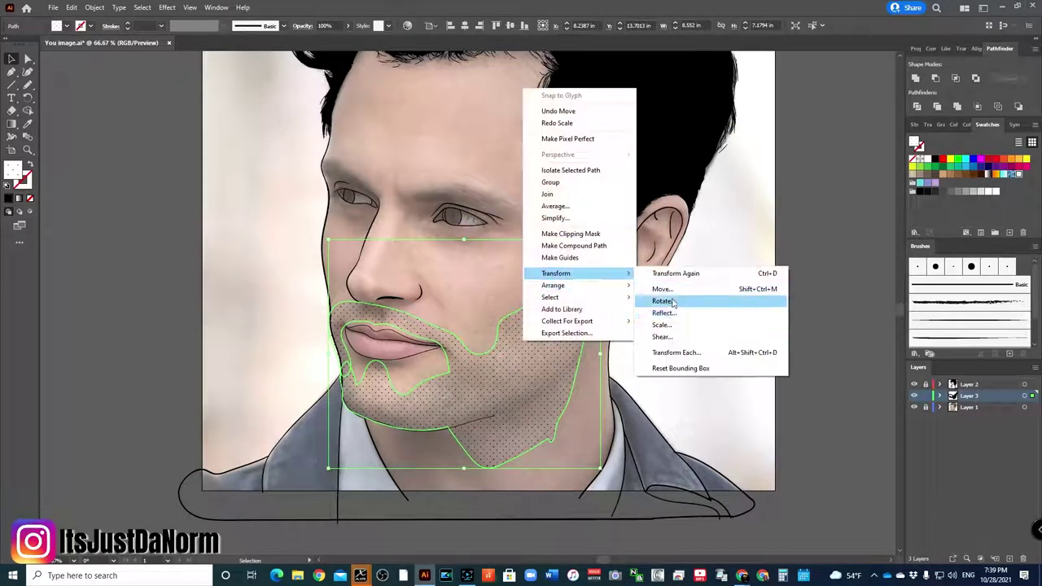
pyautogui.click(777, 298)
pyautogui.write('25')
pyautogui.click(735, 193)
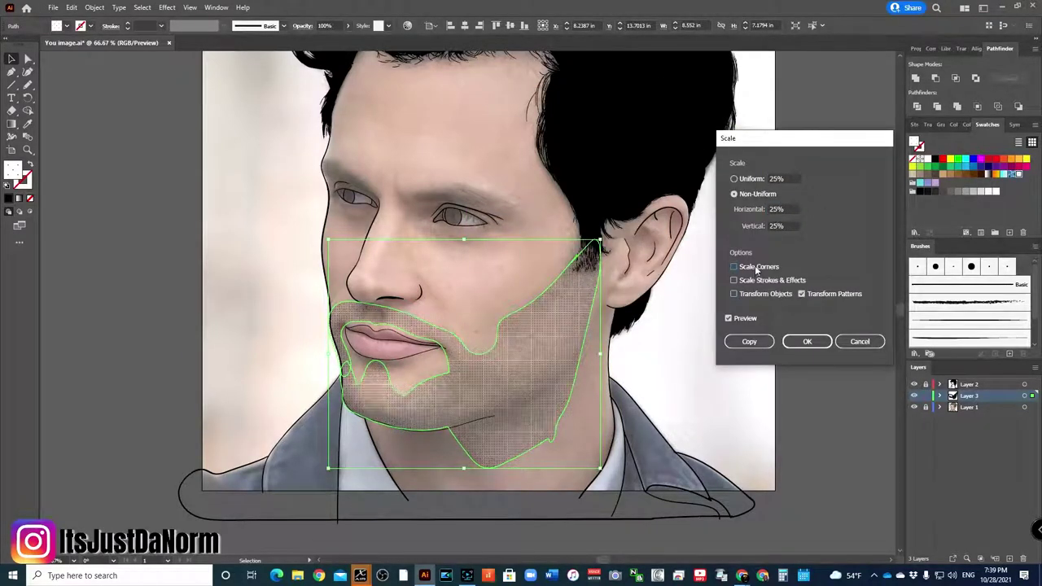
pyautogui.write('15')
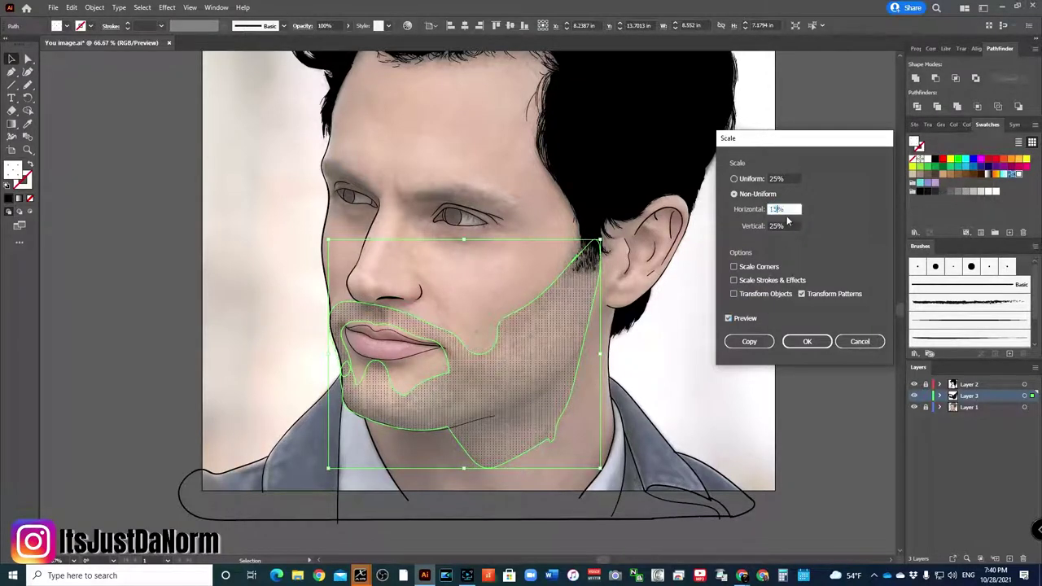
pyautogui.click(806, 341)
# Try a 10% pattern scale on the beard, then cancel it.
pyautogui.rightClick(559, 344)
pyautogui.press('Escape')
pyautogui.rightClick(558, 345)
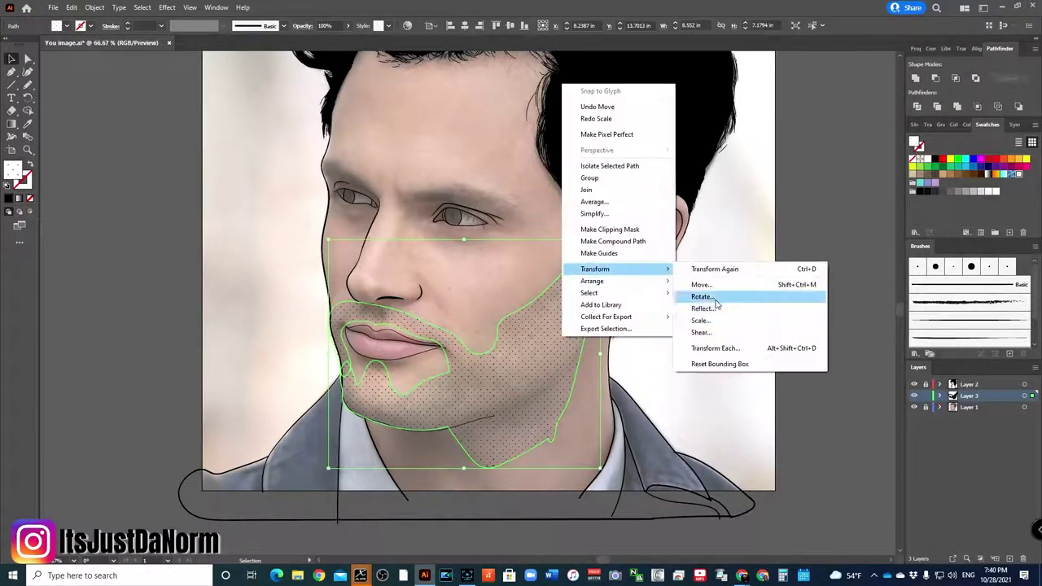
pyautogui.click(699, 323)
pyautogui.write('10')
pyautogui.click(765, 193)
pyautogui.press('Escape')
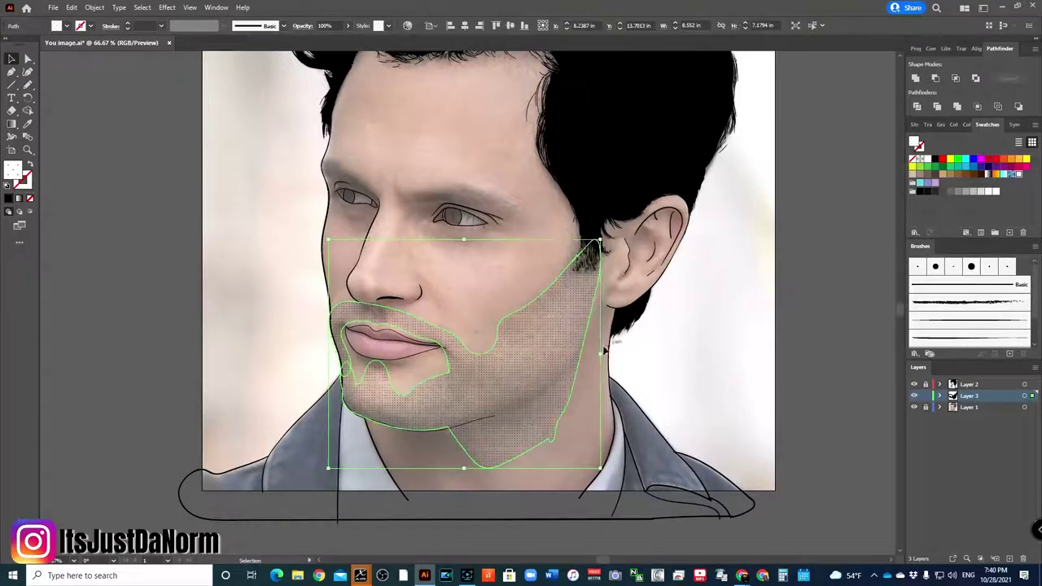
# Rotate the beard's dot pattern and deselect the shape.
pyautogui.rightClick(602, 326)
pyautogui.click(700, 314)
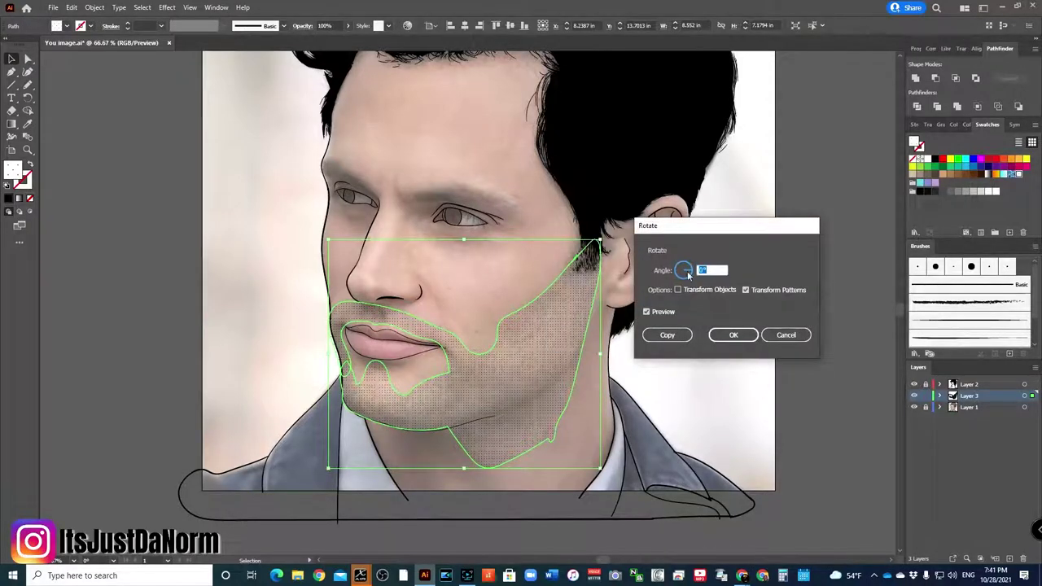
pyautogui.click(733, 335)
pyautogui.click(716, 462)
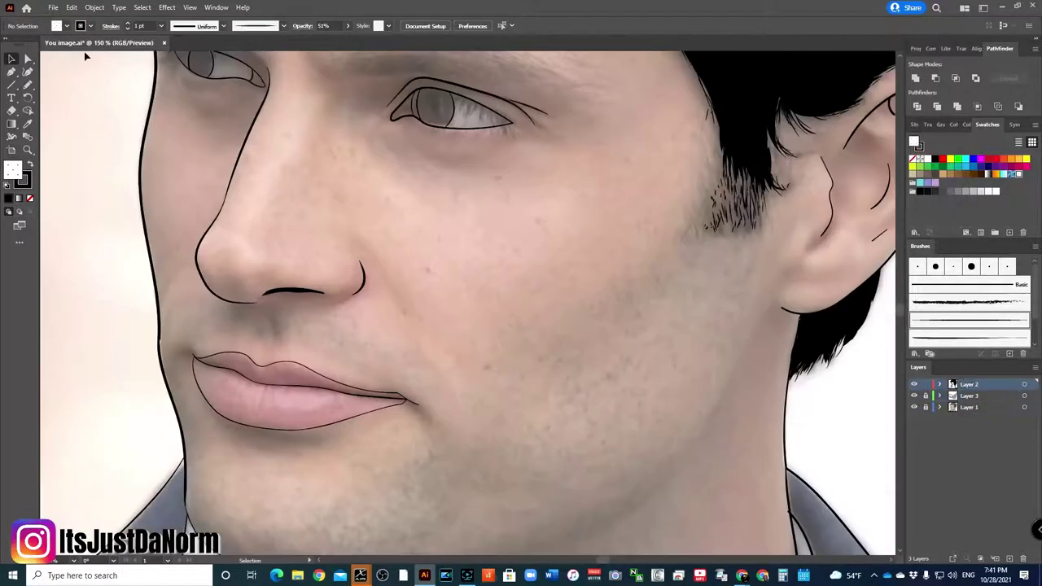
# Set the stroke weight to 0.25 pt with the Paintbrush tool active.
pyautogui.click(157, 25)
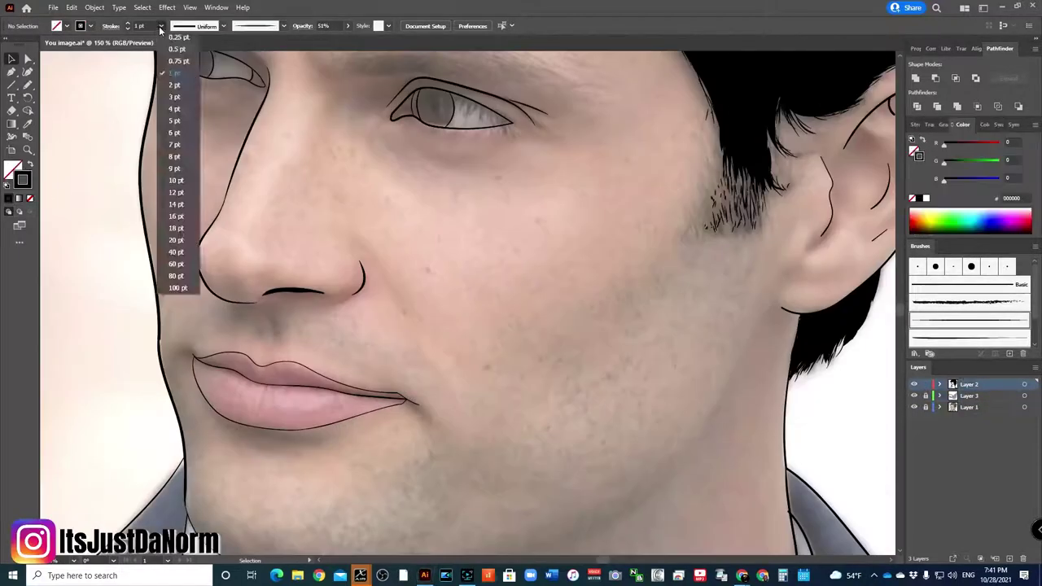
pyautogui.press('n')
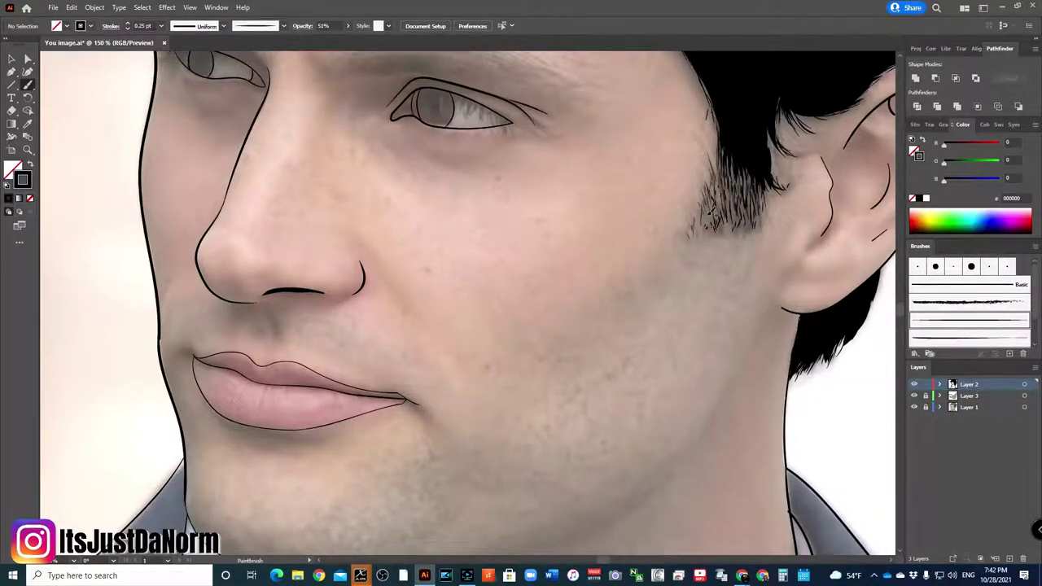
pyautogui.hotkey('ctrl', '-')
pyautogui.hotkey('ctrl', '-')
pyautogui.hotkey('ctrl', '-')
pyautogui.hotkey('ctrl', '-')
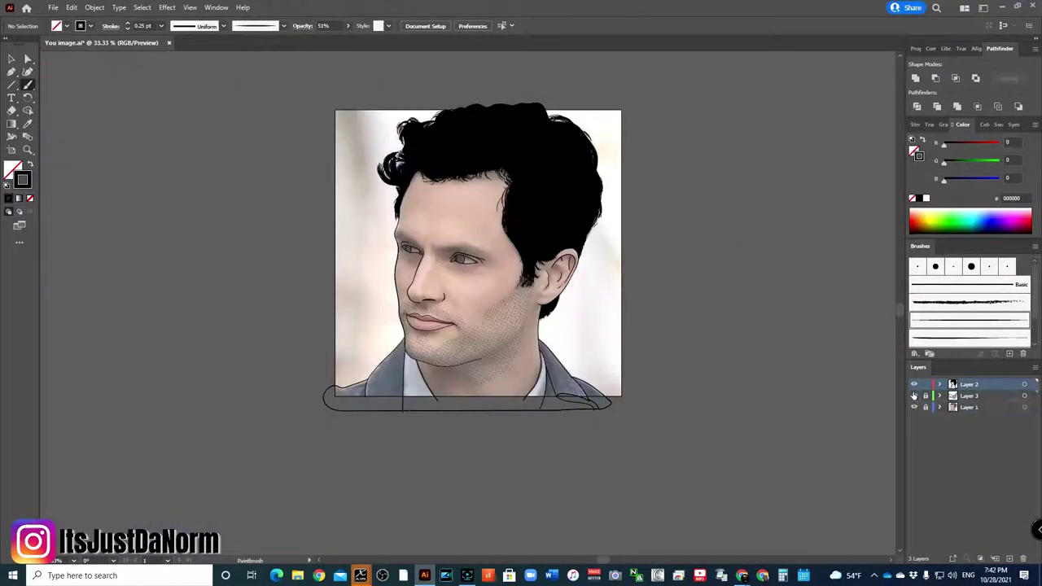
# Hide Layer 1's reference photo, leaving only the black line art visible.
pyautogui.press('v')
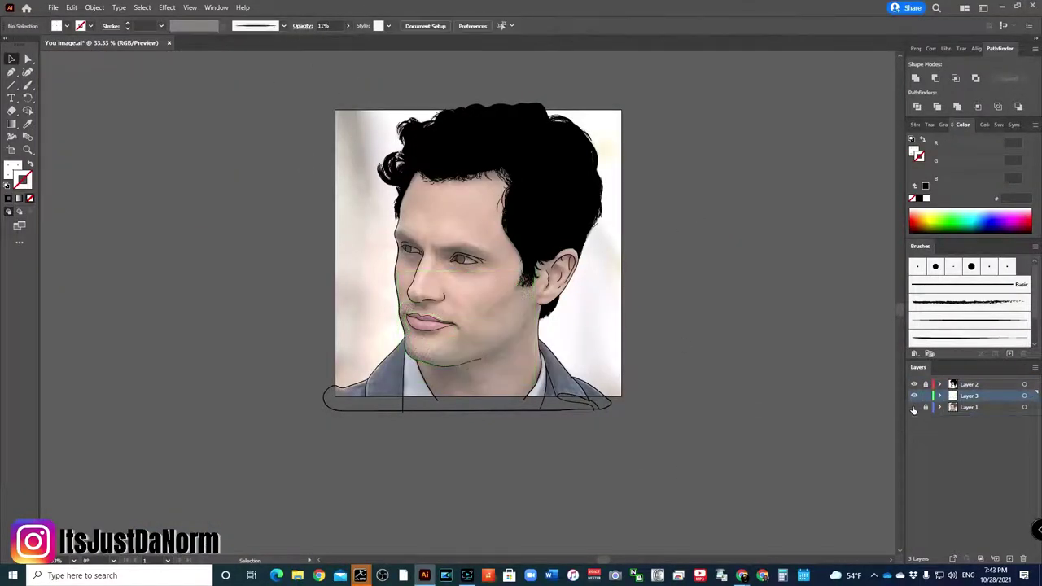
pyautogui.click(913, 406)
pyautogui.hotkey('ctrl', '+')
pyautogui.hotkey('ctrl', '+')
pyautogui.click(913, 407)
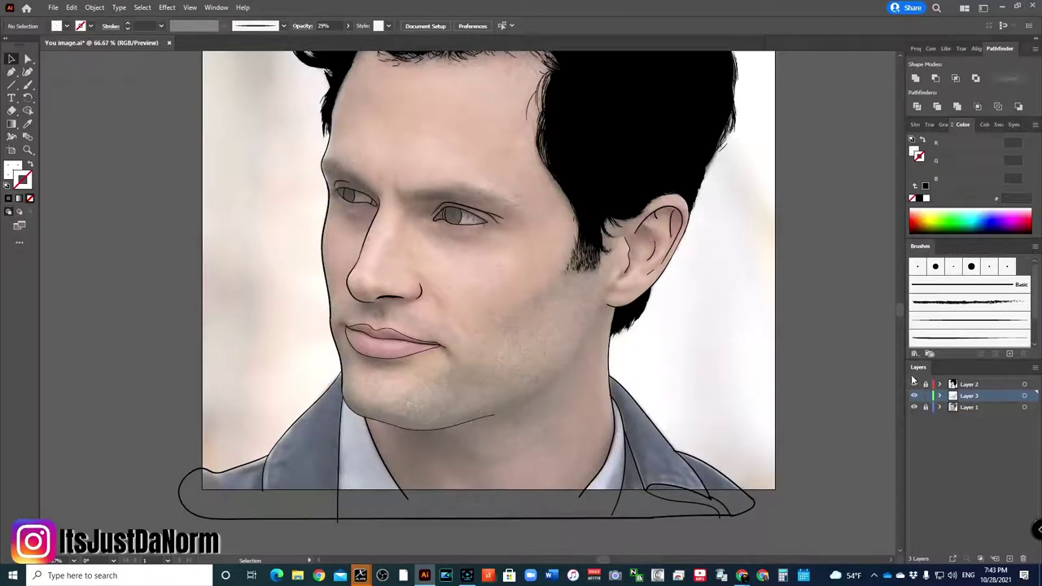
pyautogui.hotkey('ctrl', '-')
pyautogui.click(913, 407)
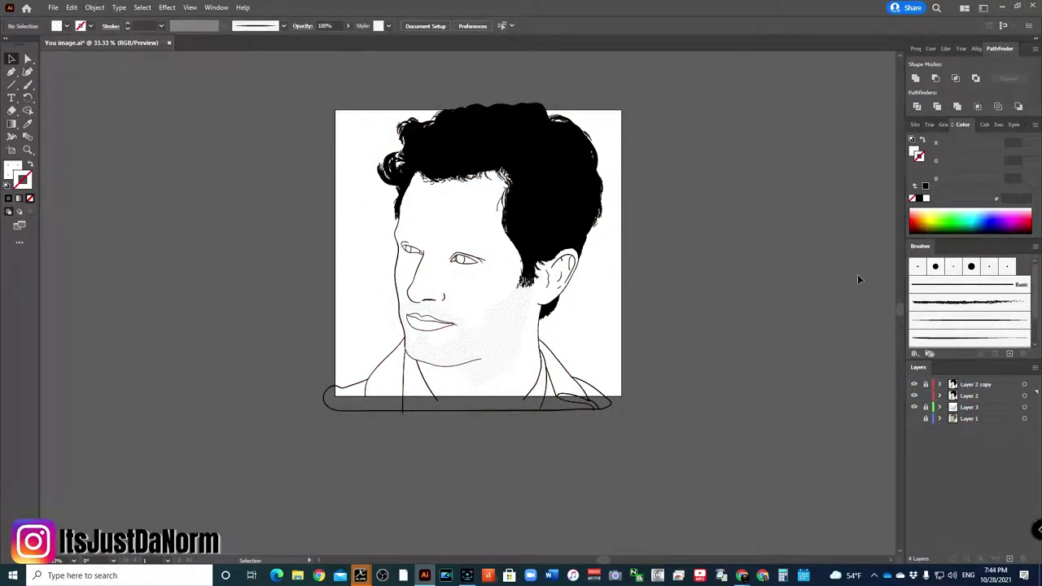
pyautogui.click(12, 85)
pyautogui.click(49, 84)
pyautogui.doubleClick(13, 169)
pyautogui.click(689, 323)
pyautogui.click(776, 437)
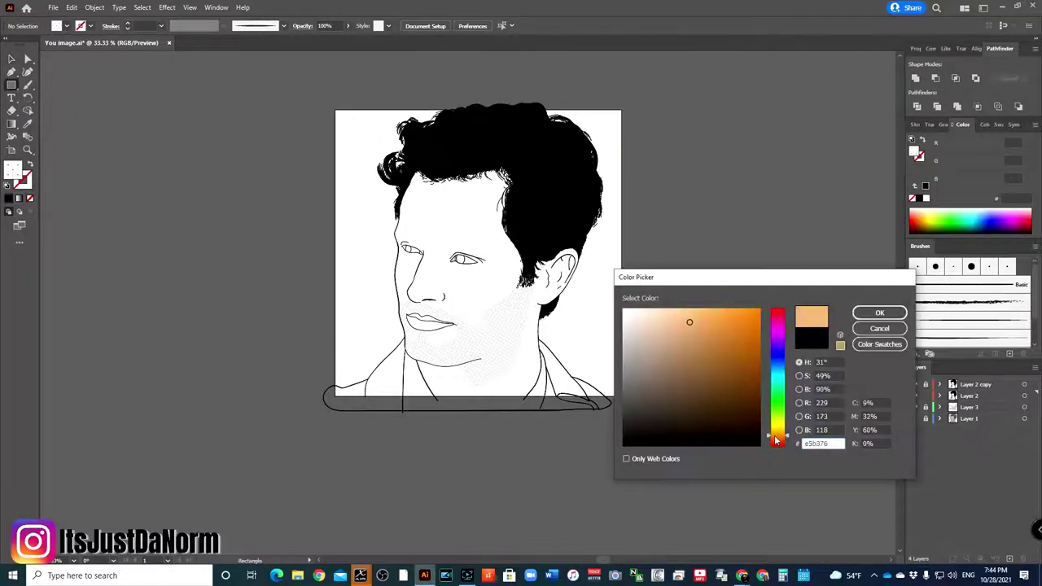
pyautogui.moveTo(775, 439); pyautogui.dragTo(777, 442)
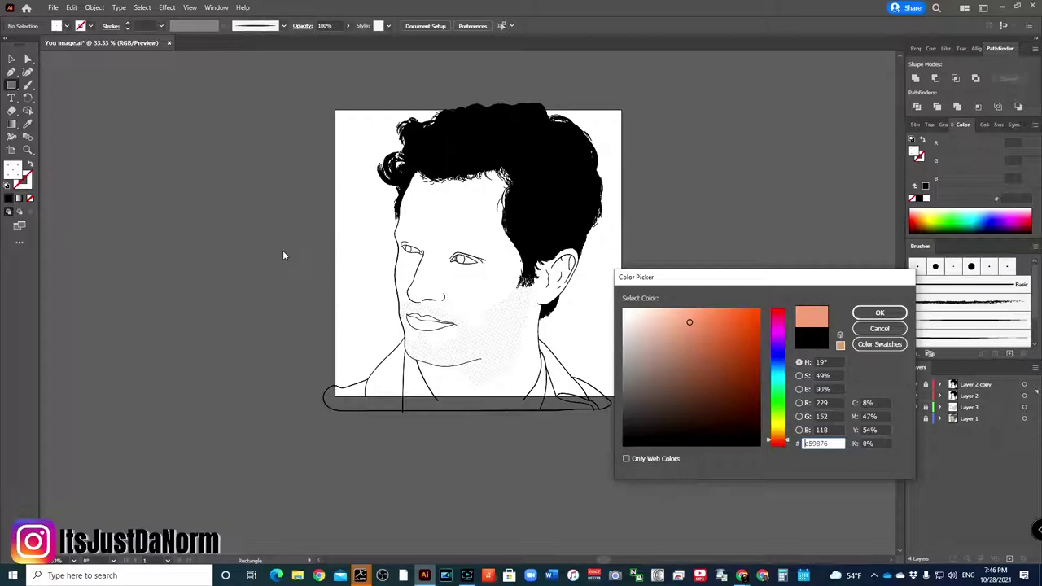
pyautogui.click(778, 436)
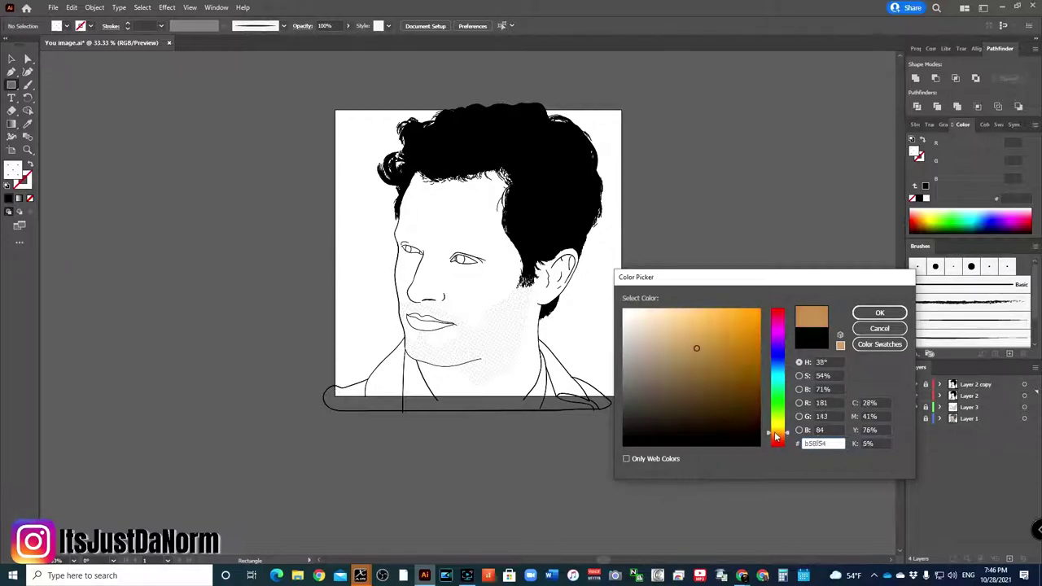
pyautogui.moveTo(777, 437); pyautogui.dragTo(776, 441)
pyautogui.click(705, 322)
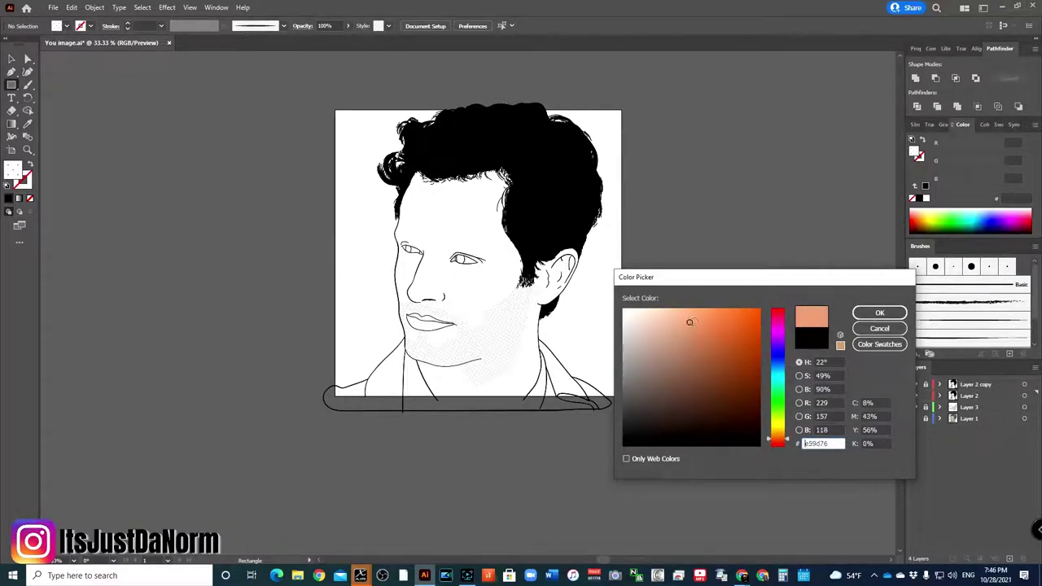
pyautogui.click(879, 313)
pyautogui.moveTo(335, 109); pyautogui.dragTo(621, 405)
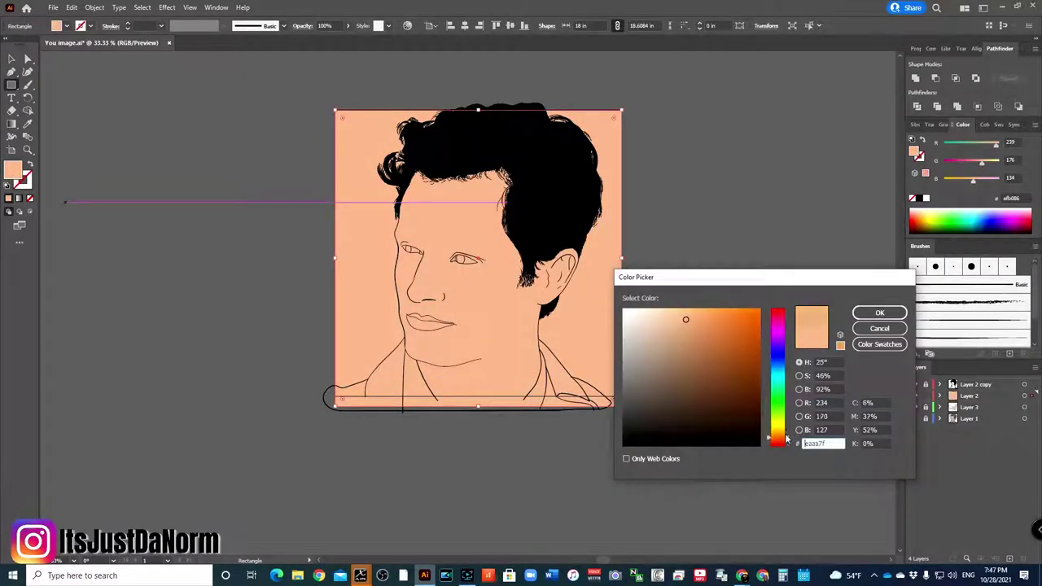
pyautogui.moveTo(697, 316); pyautogui.dragTo(685, 322)
pyautogui.click(879, 313)
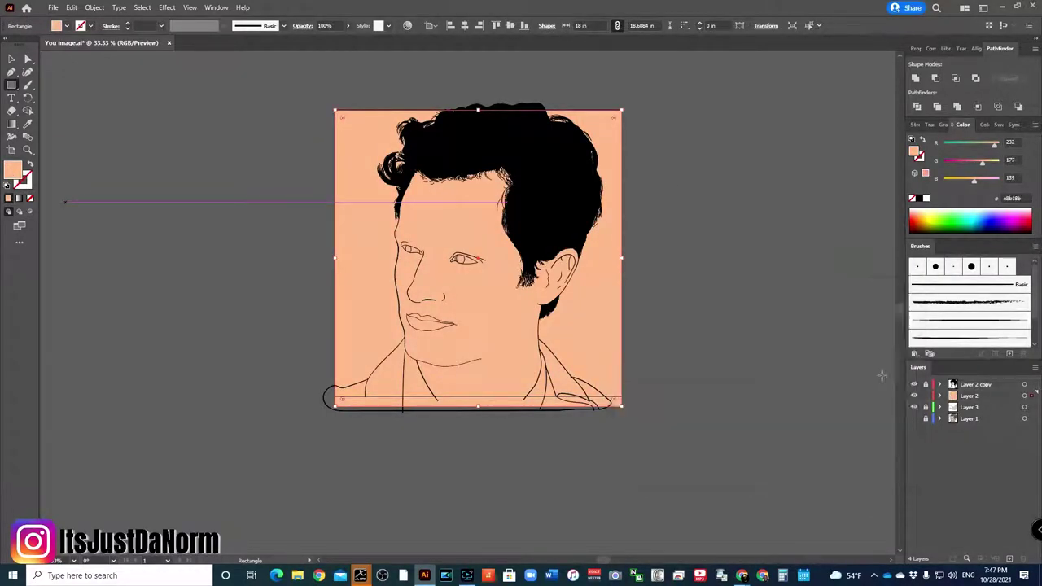
pyautogui.rightClick(608, 280)
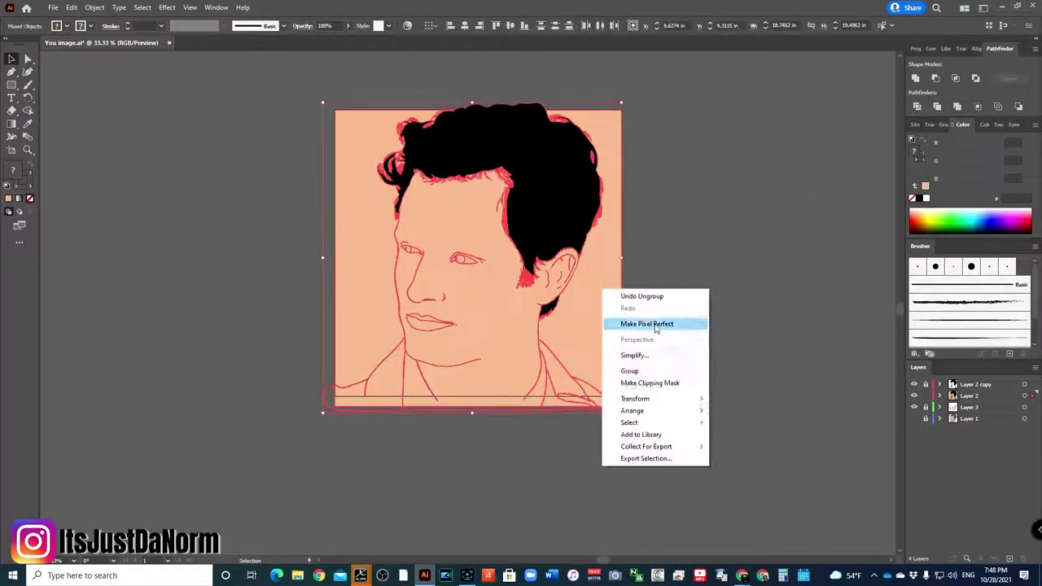
pyautogui.click(71, 8)
pyautogui.click(593, 310)
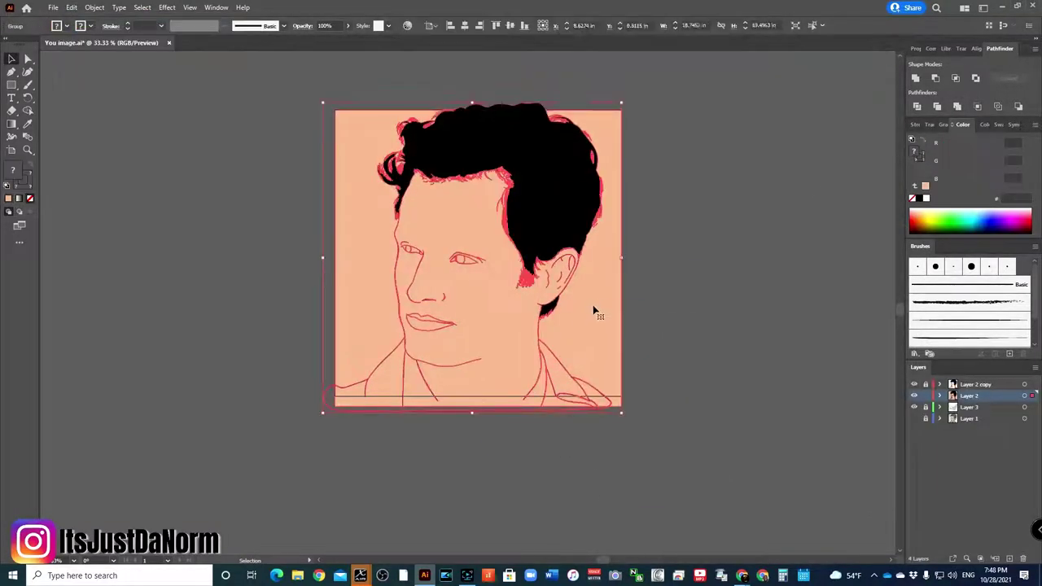
pyautogui.doubleClick(366, 291)
pyautogui.hotkey('ctrl', 'z')
pyautogui.hotkey('ctrl', 'z')
pyautogui.hotkey('ctrl', 'z')
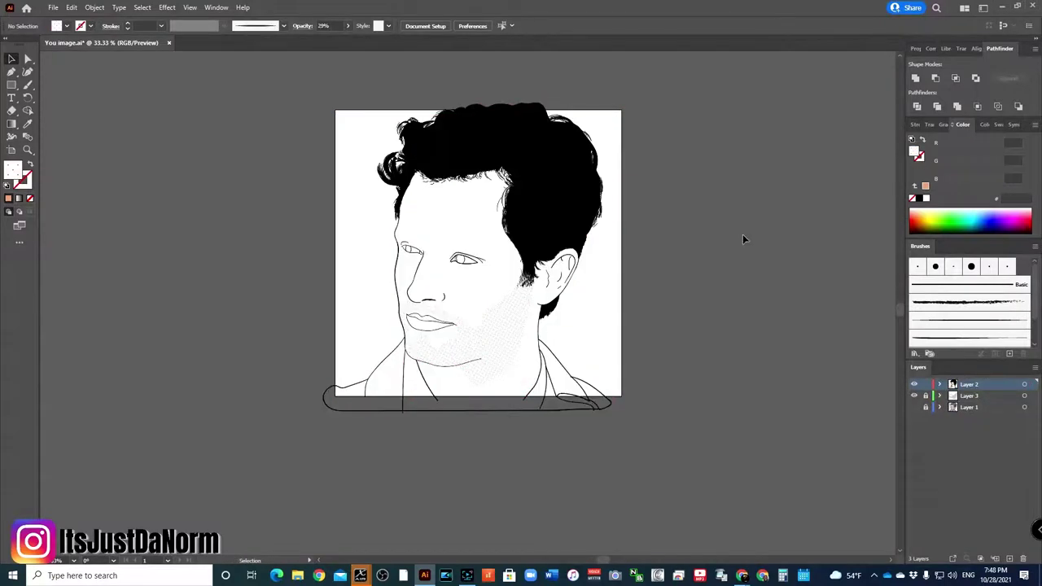
# Drag the neck line endpoints down onto the bottom outline.
pyautogui.scroll(5, 694, 306)
pyautogui.click(214, 349)
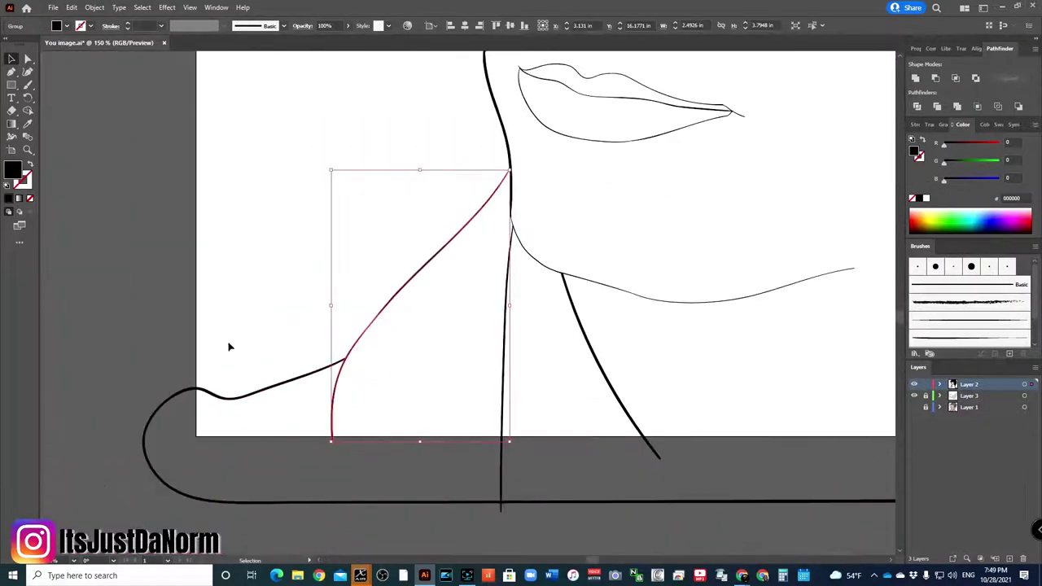
pyautogui.press('a')
pyautogui.moveTo(671, 482); pyautogui.dragTo(700, 517)
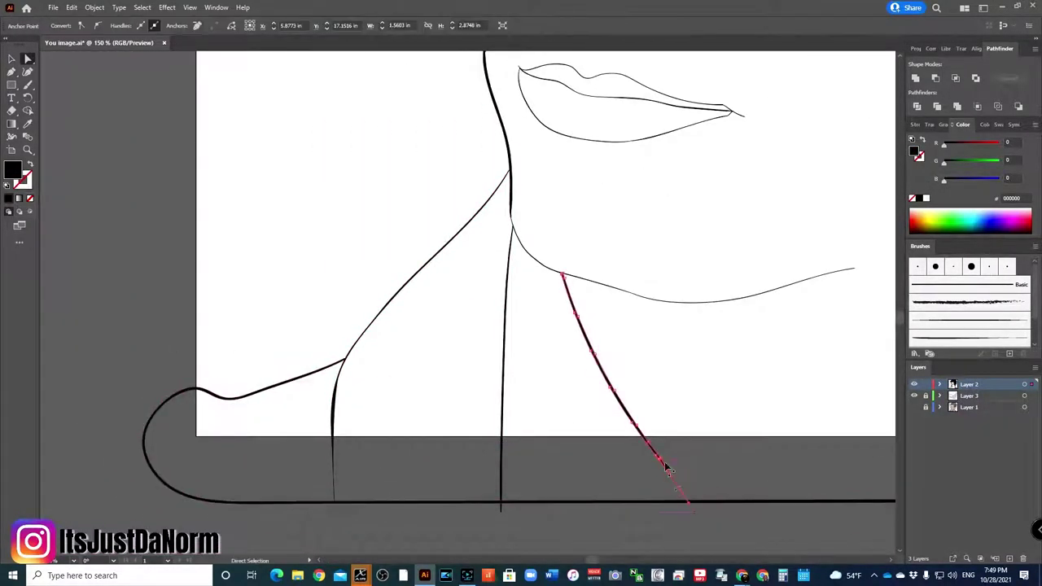
pyautogui.click(786, 472)
pyautogui.hscroll(5, 772, 484)
pyautogui.moveTo(418, 450); pyautogui.dragTo(391, 498)
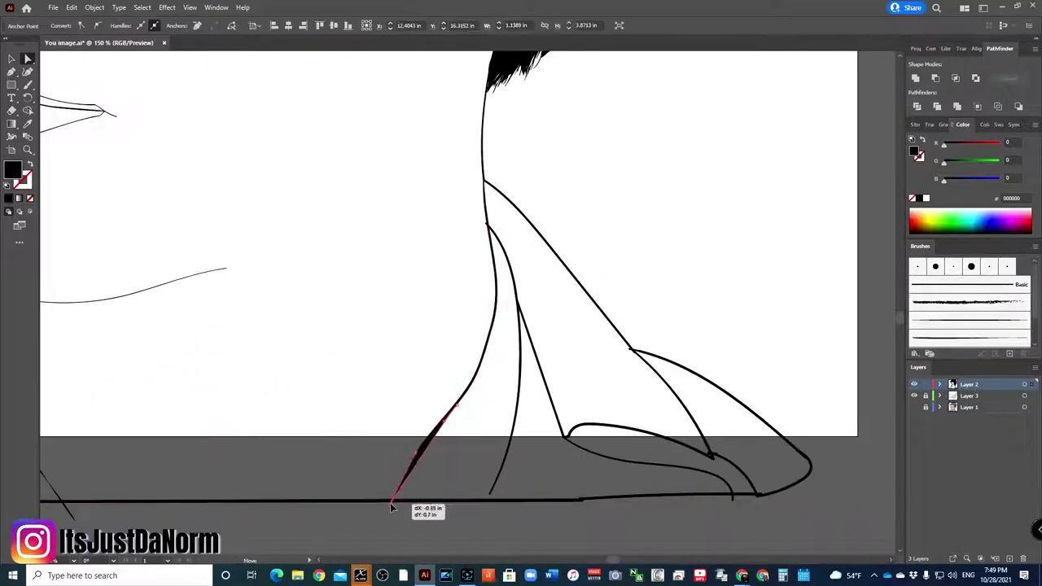
pyautogui.moveTo(489, 493); pyautogui.dragTo(486, 498)
# Select all the line art and group it.
pyautogui.hotkey('ctrl', '0')
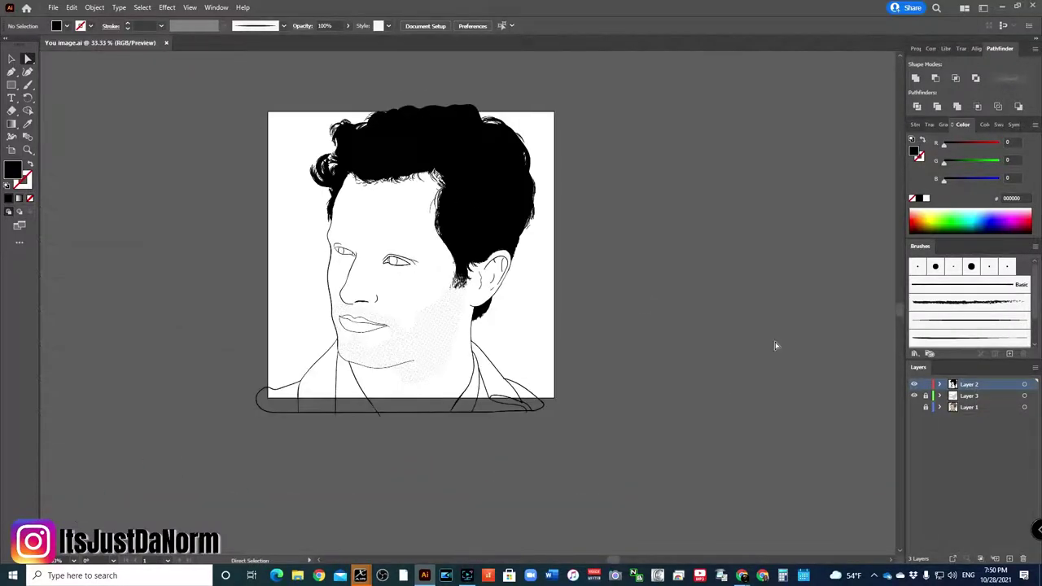
pyautogui.press('v')
pyautogui.hotkey('ctrl', 'a')
pyautogui.click(95, 7)
pyautogui.click(114, 77)
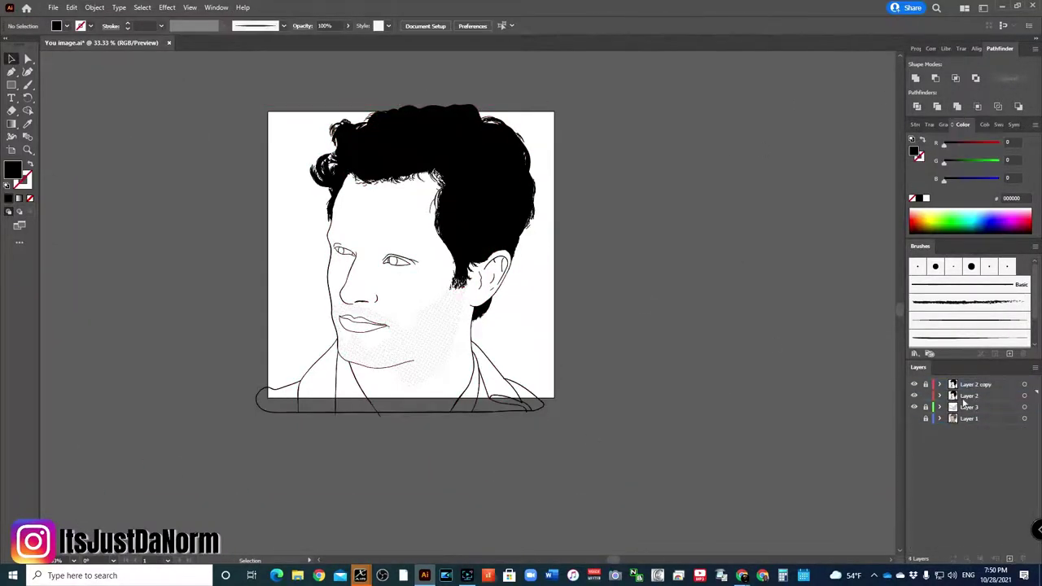
# Draw a peach rectangle over the artboard and send it behind the face.
pyautogui.click(11, 85)
pyautogui.click(48, 85)
pyautogui.doubleClick(13, 170)
pyautogui.click(879, 313)
pyautogui.moveTo(268, 111); pyautogui.dragTo(561, 405)
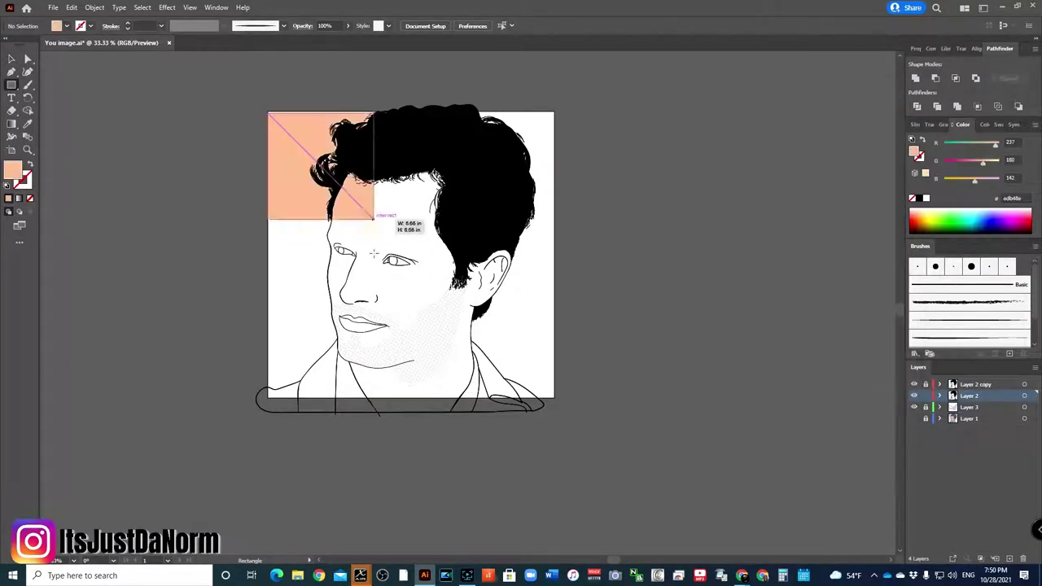
pyautogui.hotkey('ctrl', 'z')
pyautogui.moveTo(252, 99); pyautogui.dragTo(560, 411)
pyautogui.rightClick(287, 240)
pyautogui.click(498, 472)
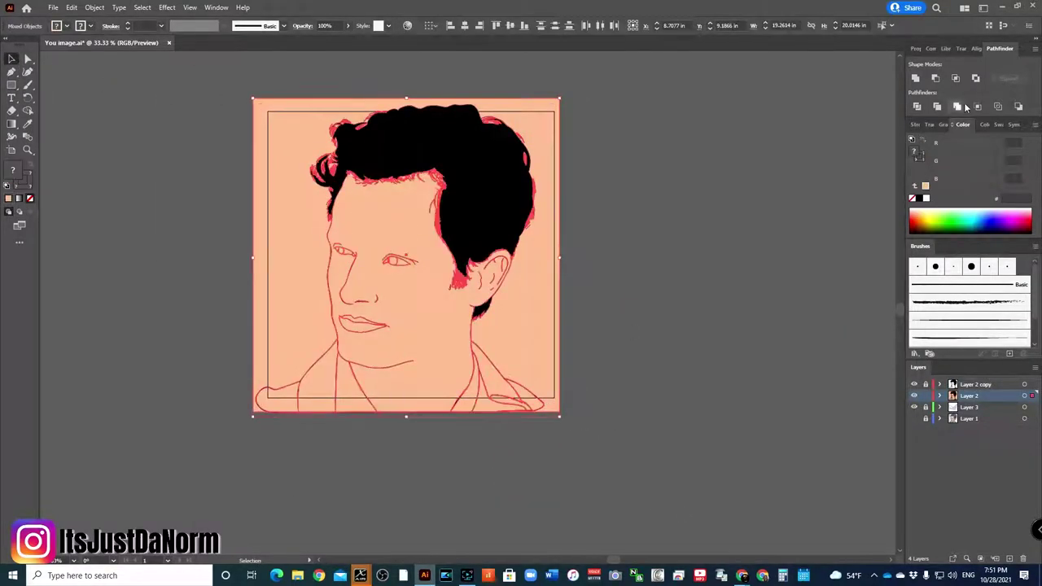
# Undo the peach rectangle and zoom in on the collar.
pyautogui.hotkey('ctrl', 'z')
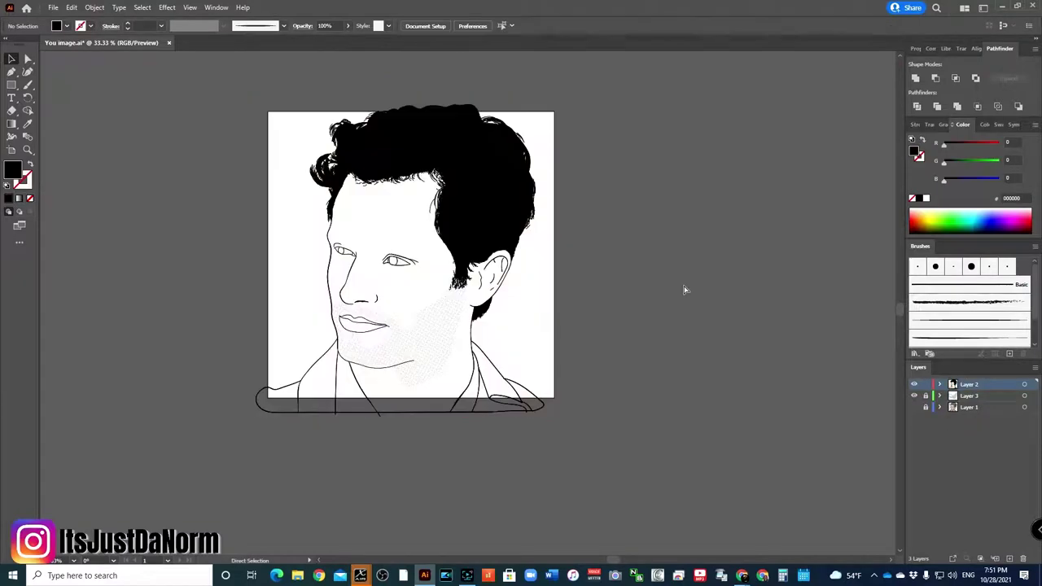
pyautogui.hotkey('ctrl', '+')
pyautogui.hotkey('ctrl', '+')
pyautogui.scroll(-3, 488, 366)
pyautogui.scroll(3, 304, 464)
pyautogui.scroll(-2, 172, 362)
pyautogui.hscroll(-2, 173, 362)
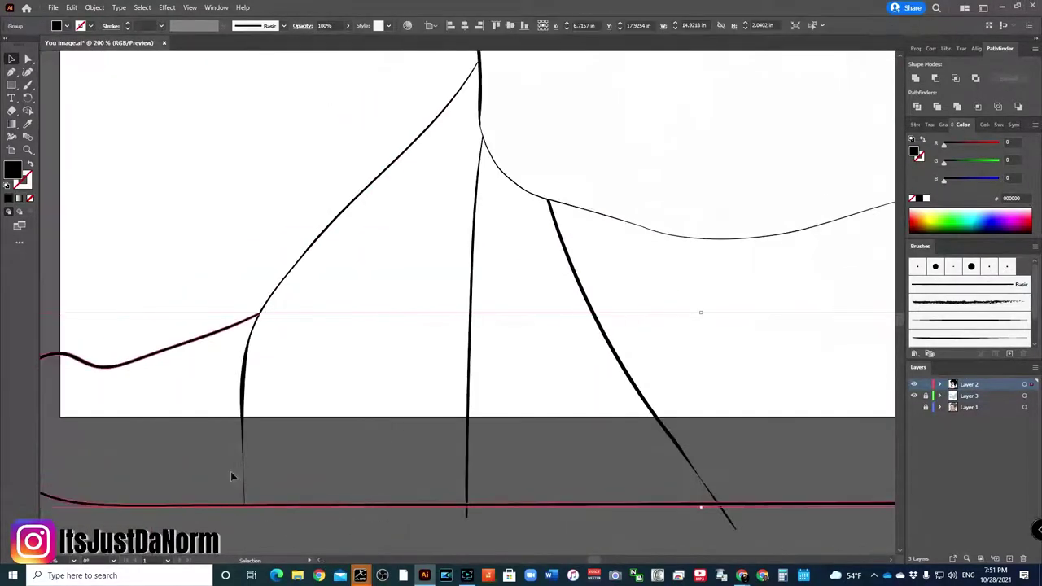
# Move the collar line end anchors onto the thick bottom stroke.
pyautogui.press('a')
pyautogui.click(241, 407)
pyautogui.moveTo(259, 315); pyautogui.dragTo(260, 314)
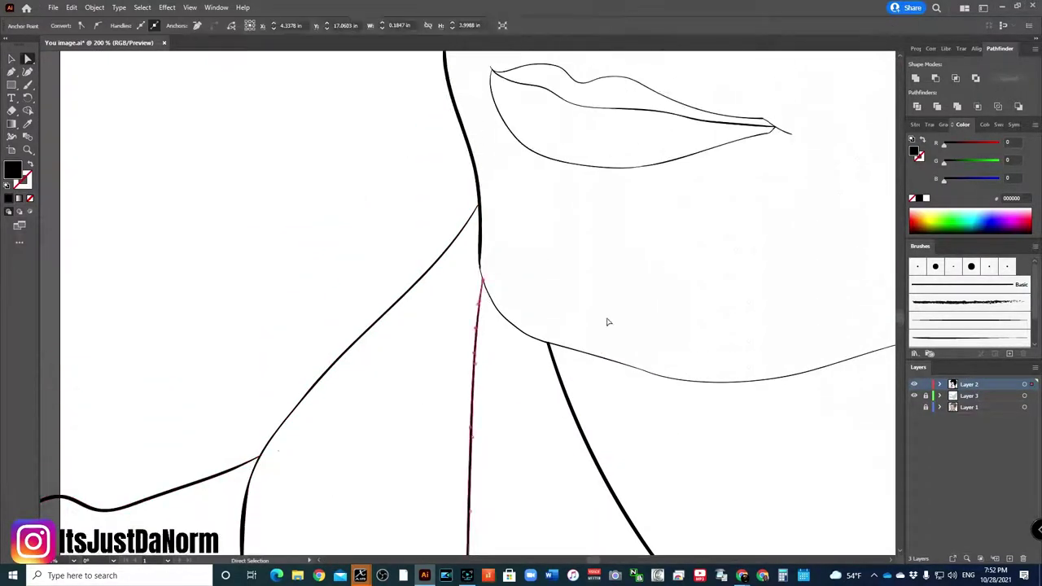
pyautogui.scroll(5, 504, 154)
pyautogui.moveTo(507, 151)
pyautogui.mouseDown()
pyautogui.moveTo(468, 122)
pyautogui.moveTo(498, 115)
pyautogui.mouseUp()
# Select all the artwork and open Object > Expand.
pyautogui.hotkey('ctrl', '0')
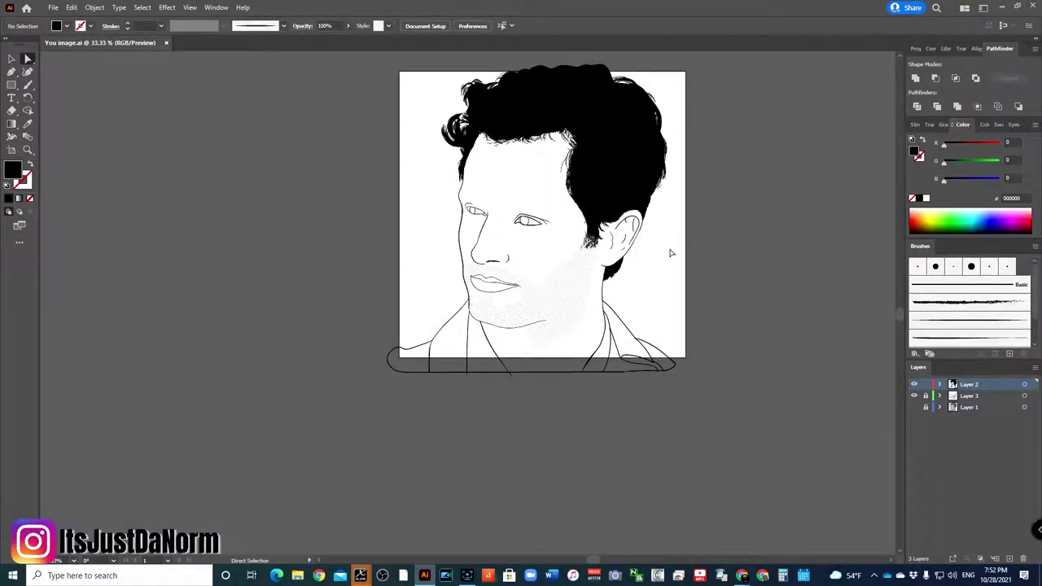
pyautogui.press('v')
pyautogui.hotkey('ctrl', 'a')
pyautogui.click(95, 7)
pyautogui.click(99, 132)
# Expand the line art and place a peach (#eaa583) rectangle behind it.
pyautogui.press('Return')
pyautogui.click(748, 165)
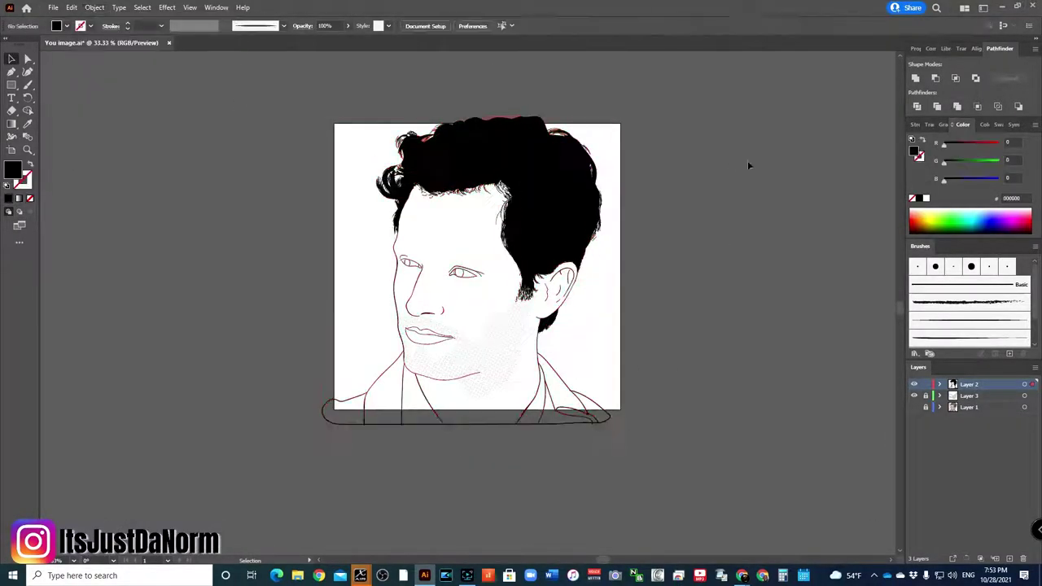
pyautogui.click(12, 84)
pyautogui.click(90, 86)
pyautogui.doubleClick(12, 169)
pyautogui.click(683, 319)
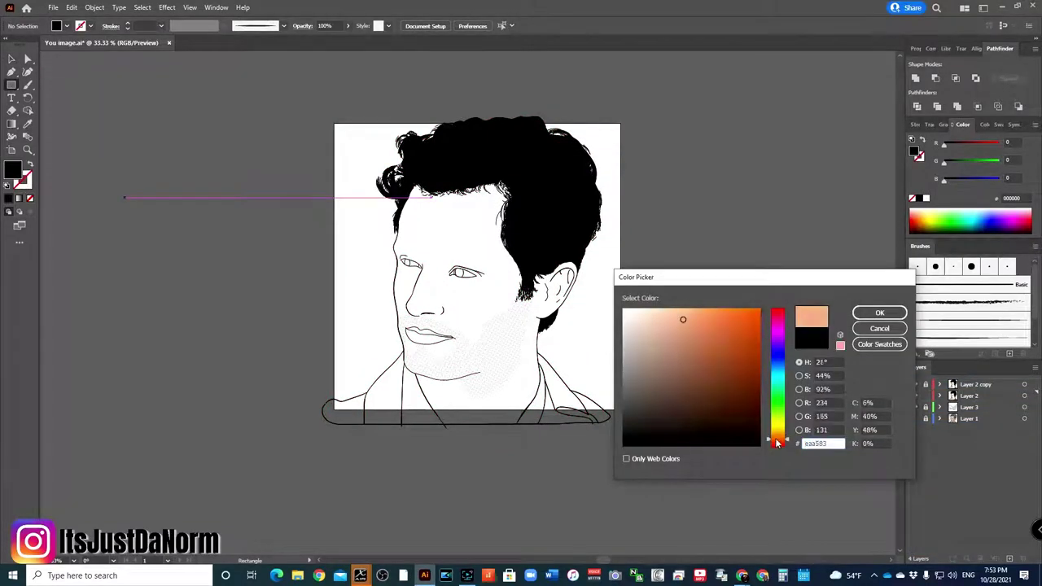
pyautogui.click(879, 312)
pyautogui.moveTo(316, 113); pyautogui.dragTo(626, 427)
pyautogui.rightClick(593, 302)
pyautogui.click(716, 546)
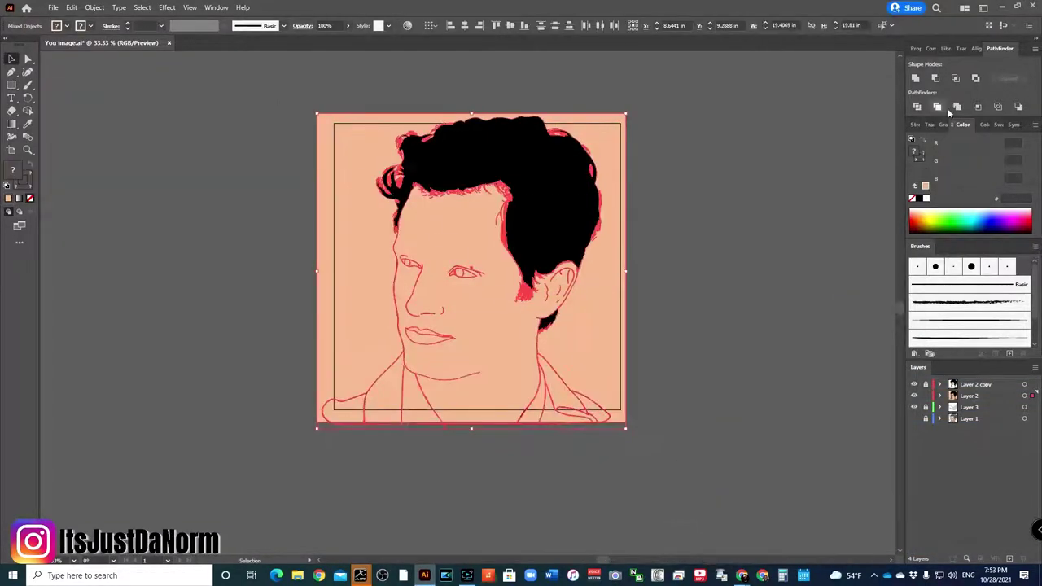
# Trim the peach fill to the face shapes with Pathfinder and inspect it.
pyautogui.click(948, 112)
pyautogui.doubleClick(602, 305)
pyautogui.scroll(-2, 949, 383)
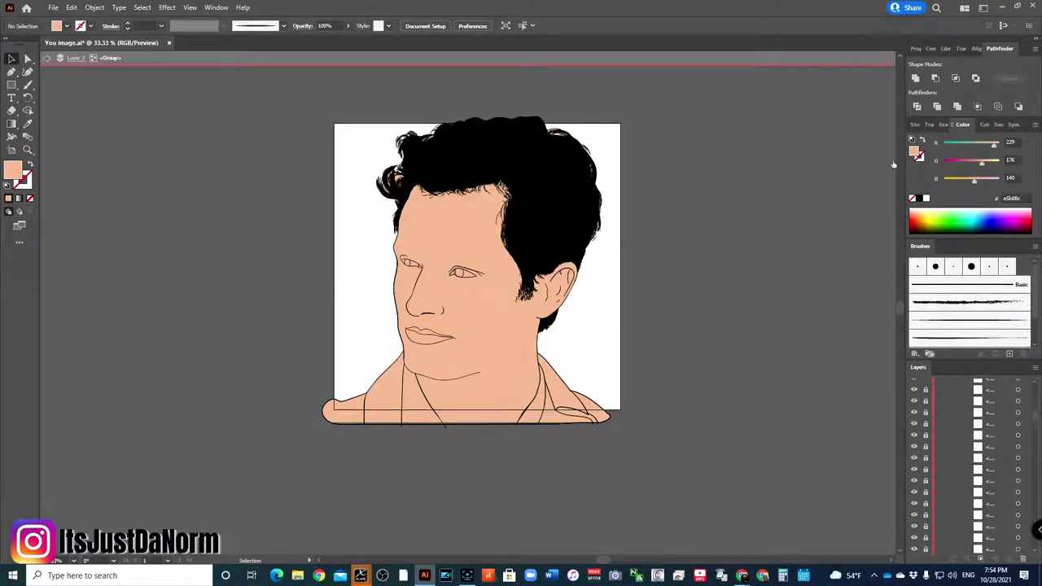
pyautogui.scroll(5, 925, 411)
pyautogui.hotkey('ctrl', '1')
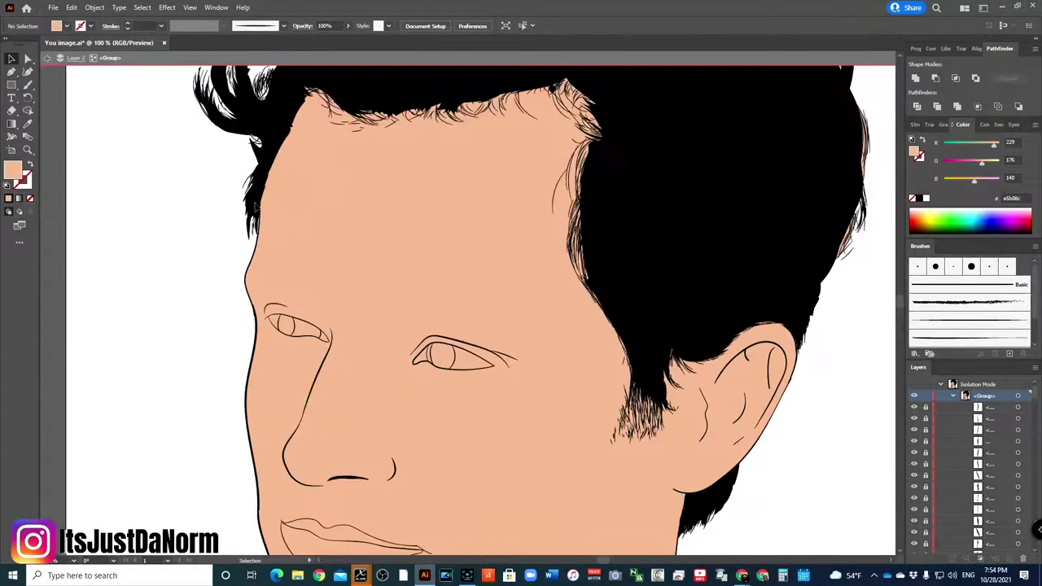
pyautogui.scroll(5, 521, 309)
pyautogui.scroll(-4, 669, 349)
pyautogui.scroll(-3, 669, 349)
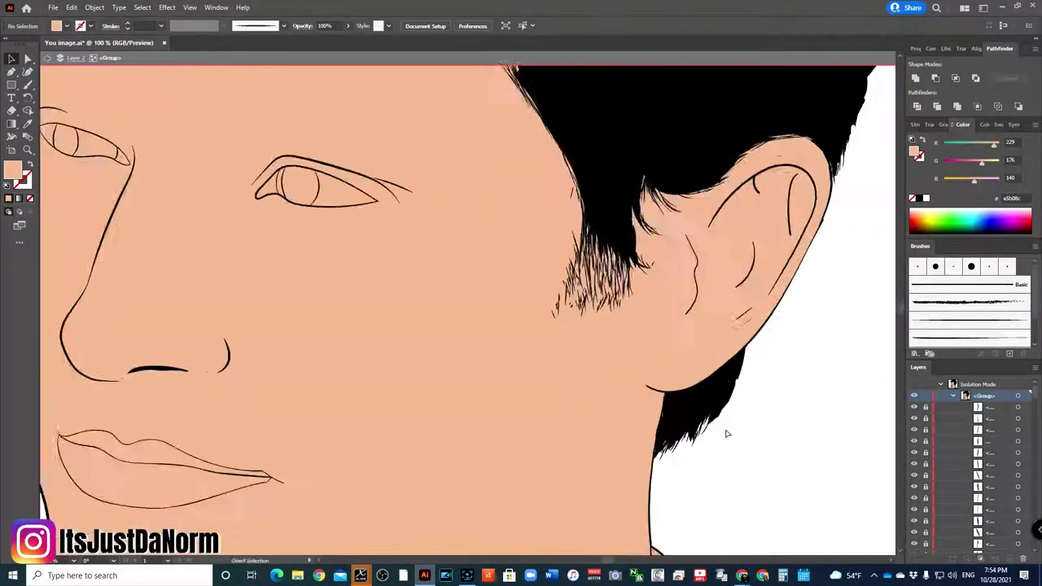
pyautogui.scroll(-2, 732, 366)
pyautogui.hotkey('ctrl', '-')
pyautogui.hotkey('ctrl', '-')
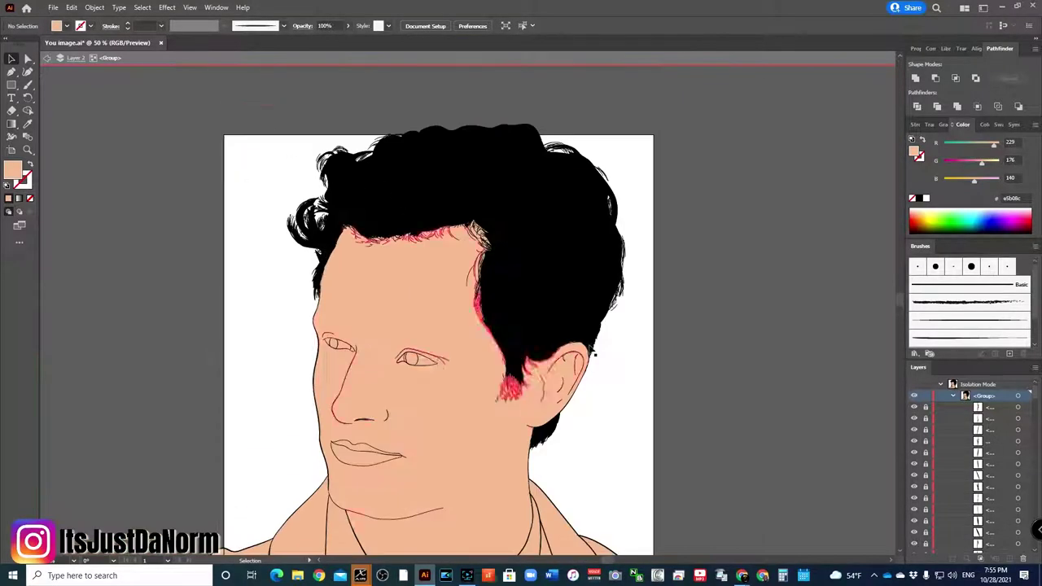
pyautogui.moveTo(521, 375); pyautogui.dragTo(664, 322)
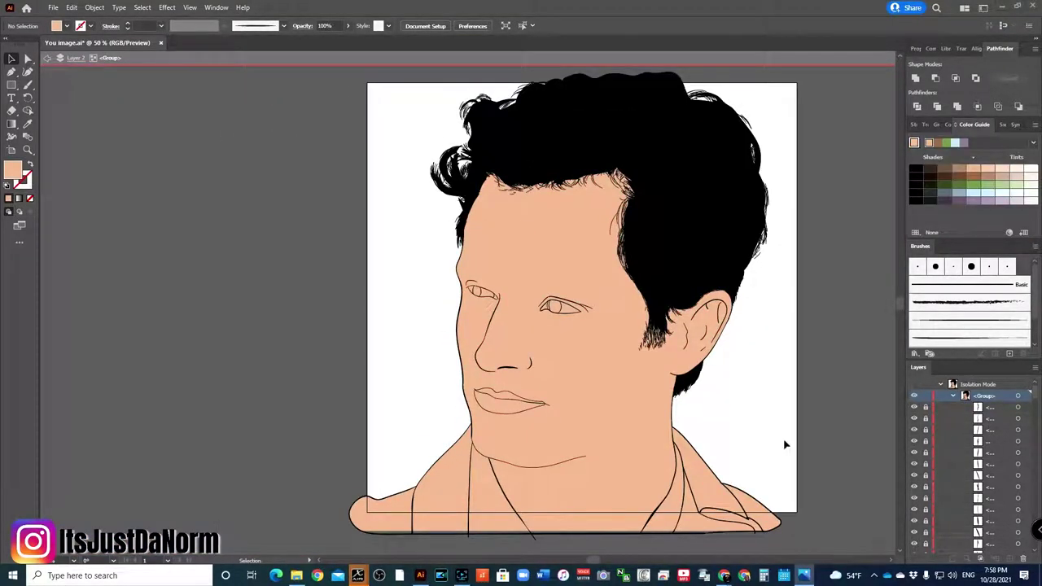
# Colour the right eye: black iris, white eye white, mauve inner corner.
pyautogui.scroll(5, 561, 308)
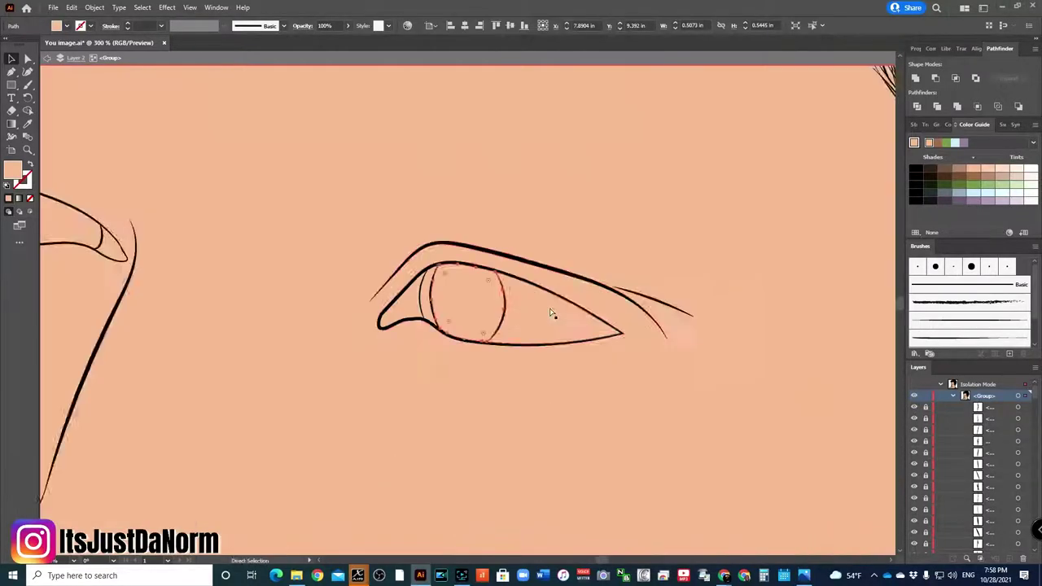
pyautogui.scroll(2, 553, 310)
pyautogui.click(415, 281)
pyautogui.click(551, 302)
pyautogui.click(988, 124)
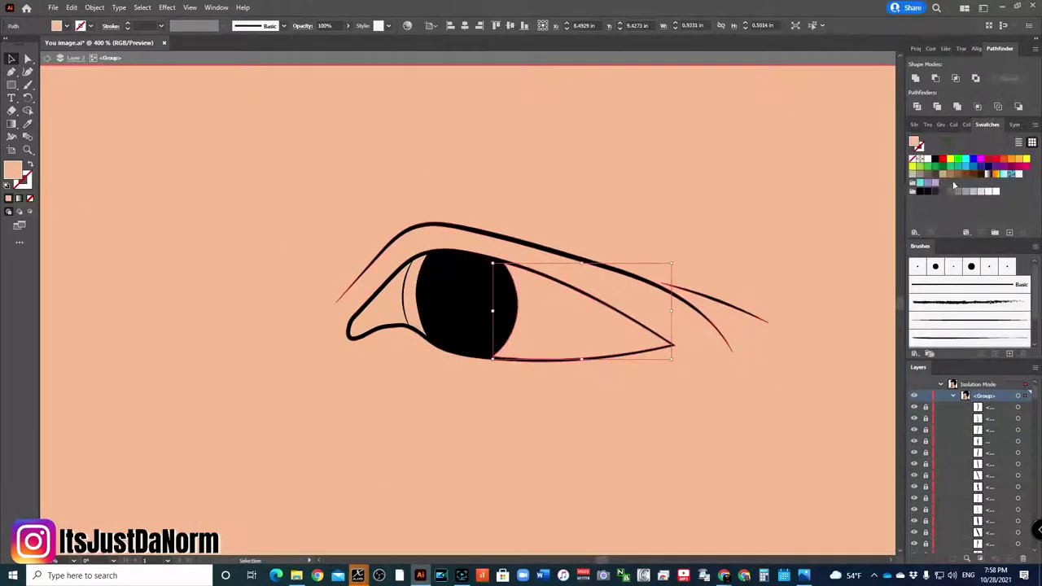
pyautogui.click(920, 159)
pyautogui.click(383, 321)
pyautogui.click(972, 174)
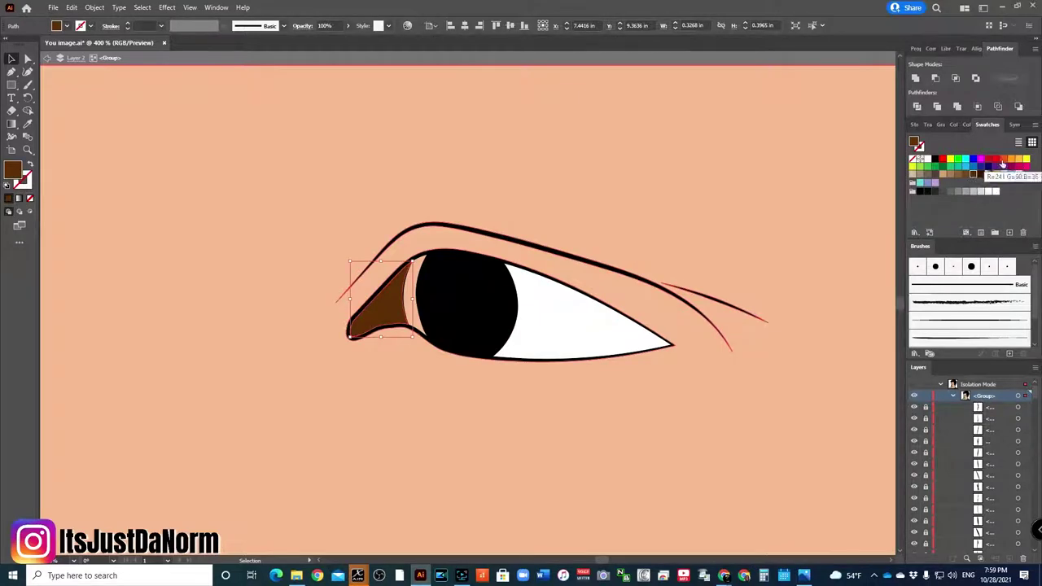
pyautogui.doubleClick(12, 168)
pyautogui.click(716, 374)
pyautogui.click(874, 309)
# Copy the black, white and mauve onto the left eye with the Eyedropper.
pyautogui.hscroll(-3, 733, 309)
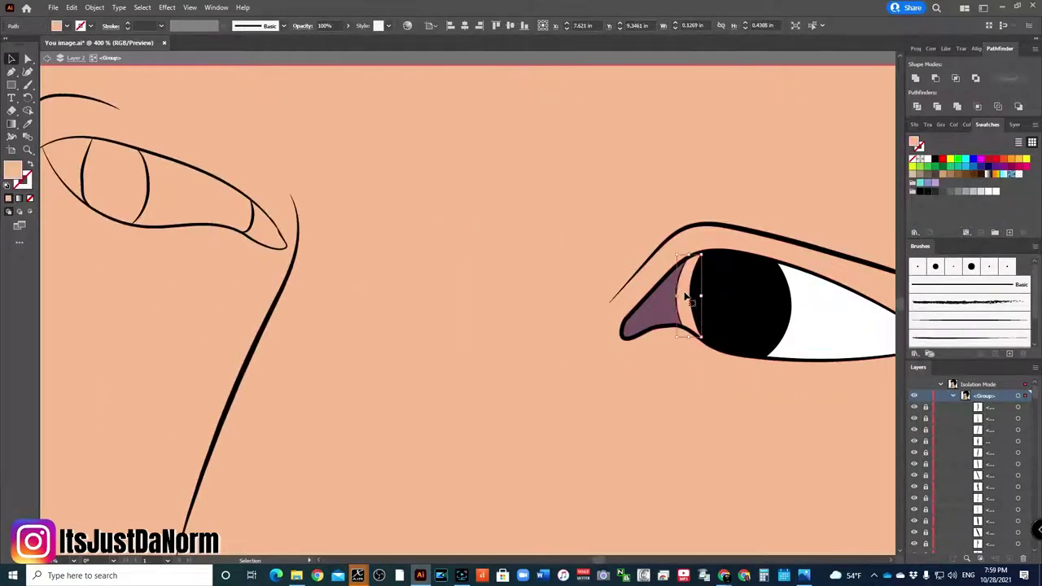
pyautogui.click(114, 179)
pyautogui.press('i')
pyautogui.click(740, 301)
pyautogui.click(207, 222)
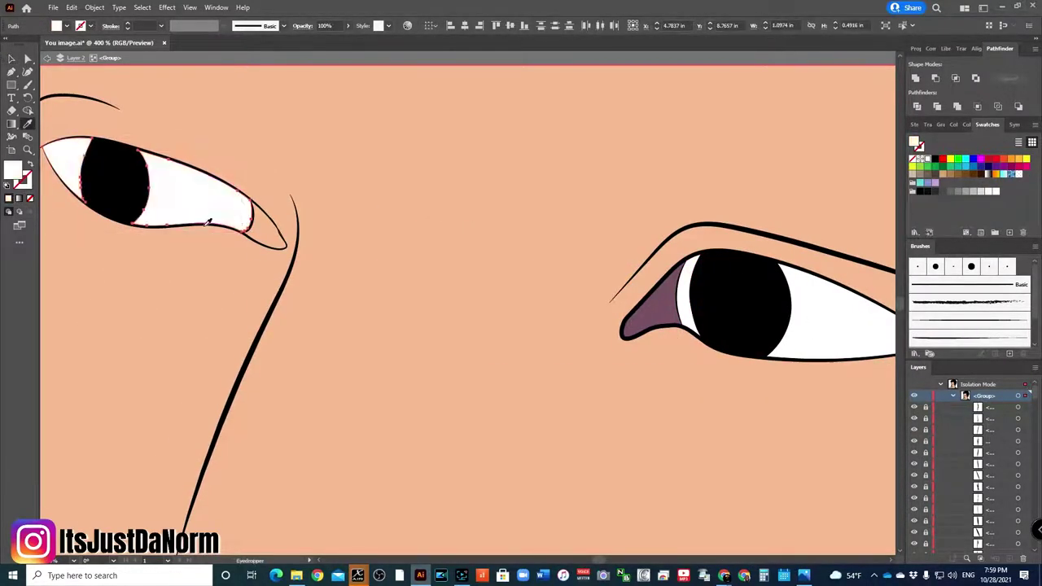
pyautogui.click(244, 220)
pyautogui.press('v')
pyautogui.press('Escape')
pyautogui.hotkey('ctrl', '0')
# Show the photo, lock Layer 2 copy and add Layer 5 beneath it.
pyautogui.click(913, 419)
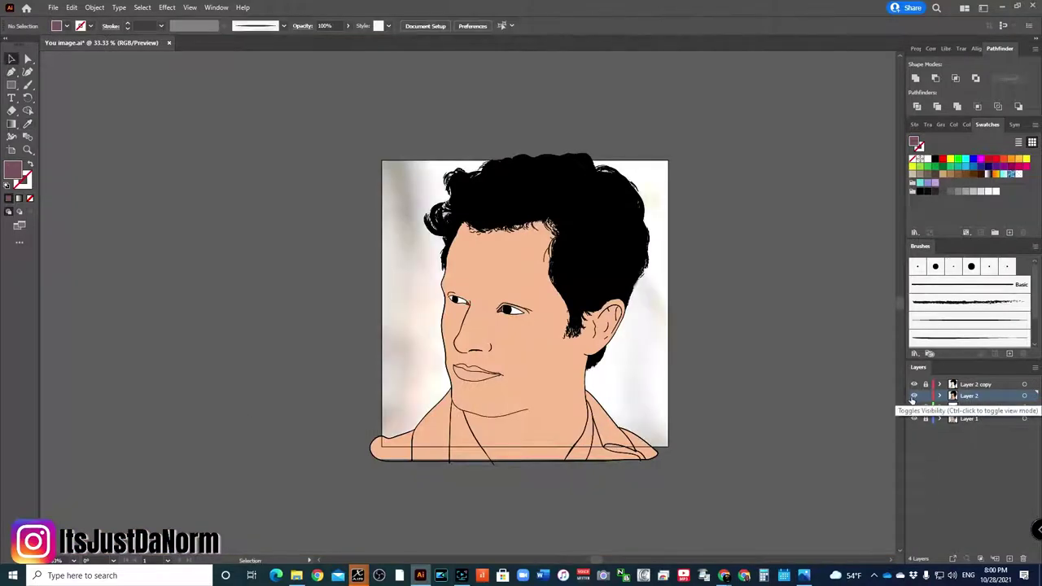
pyautogui.scroll(10, 511, 437)
pyautogui.scroll(-3, 511, 437)
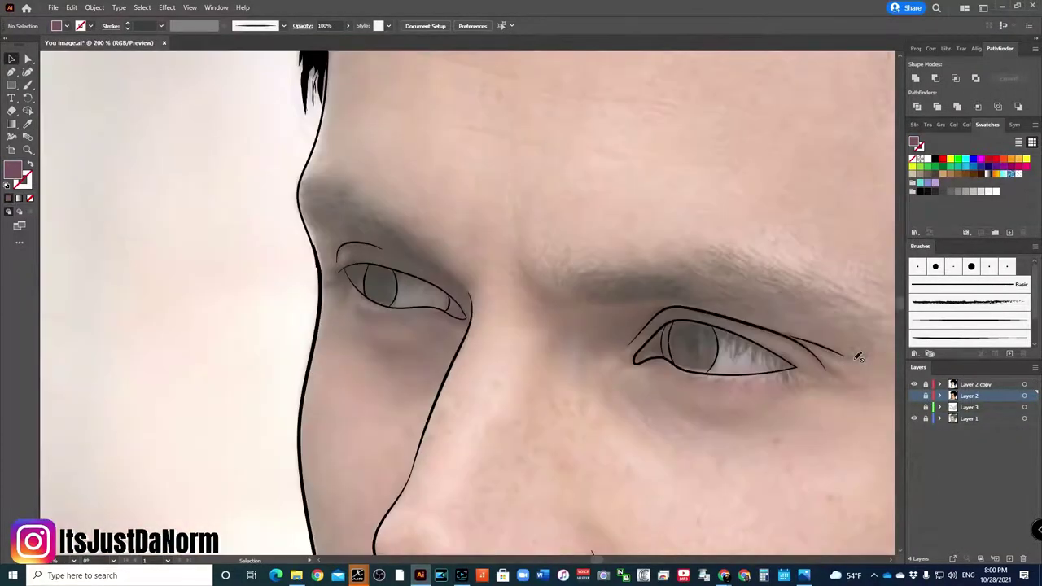
pyautogui.click(19, 181)
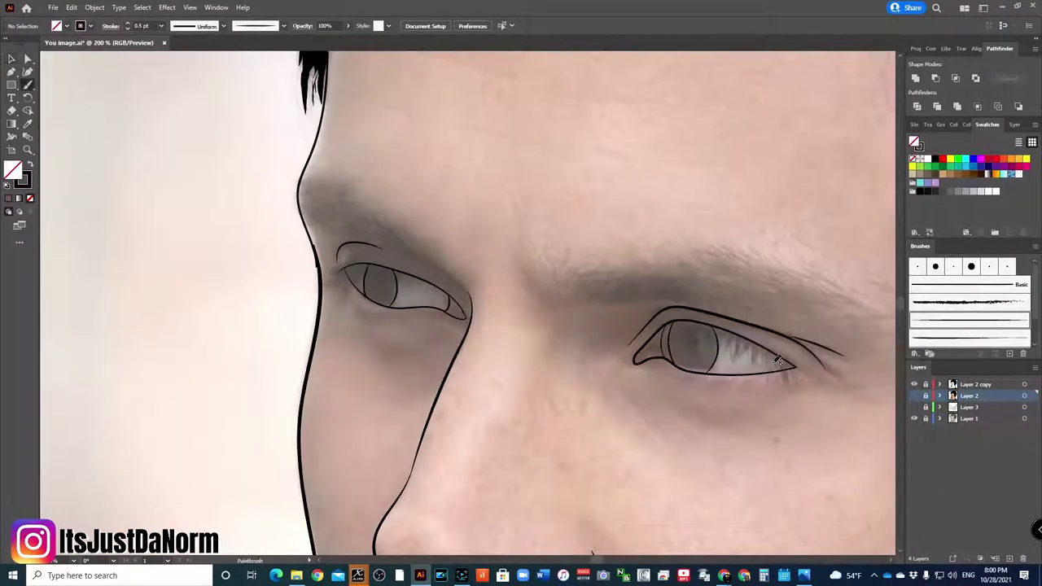
pyautogui.click(969, 384)
pyautogui.click(925, 384)
pyautogui.click(1010, 558)
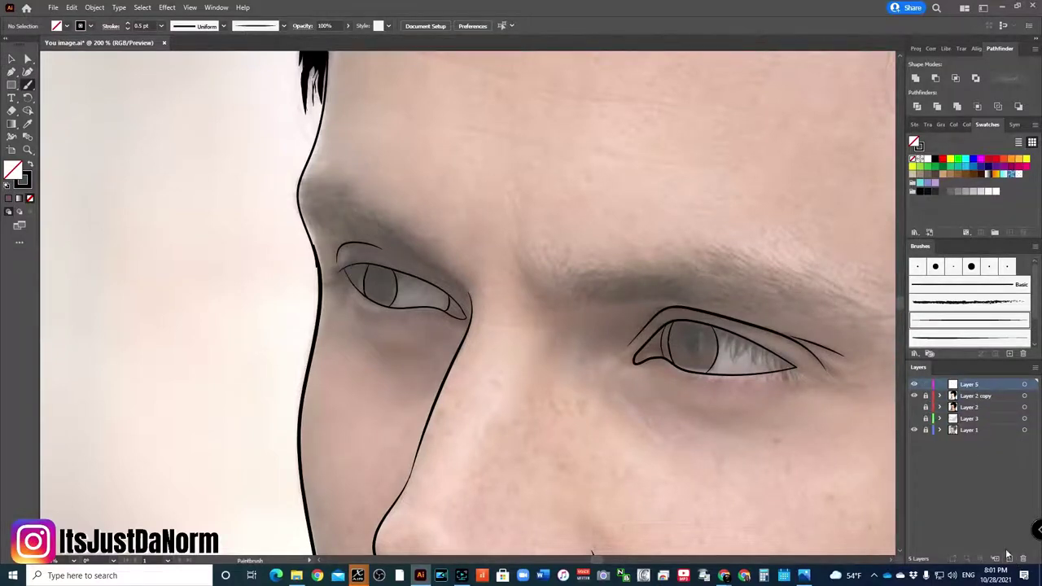
pyautogui.moveTo(983, 388); pyautogui.dragTo(977, 401)
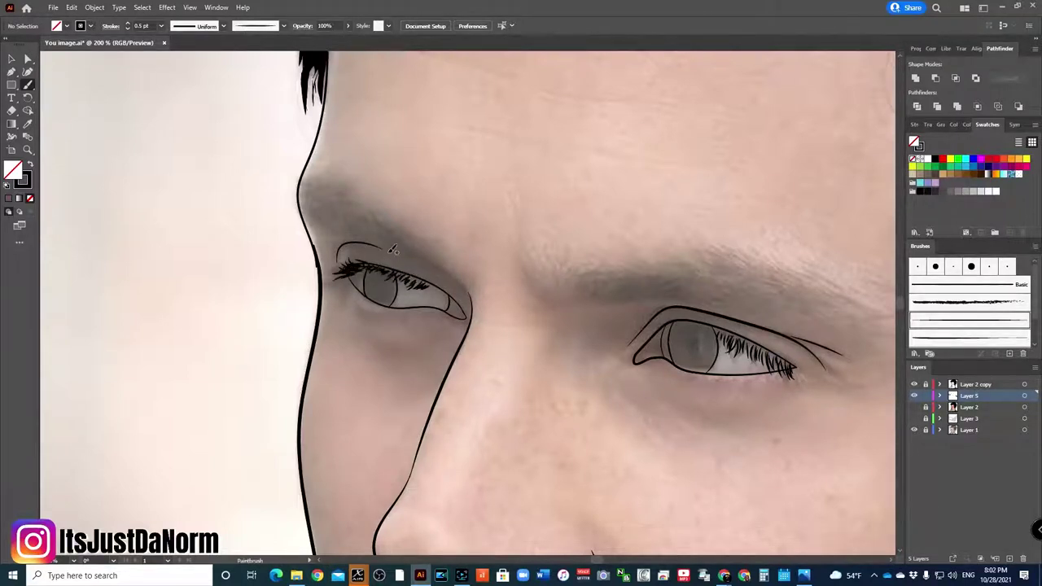
# Check the painted eyelashes close up with the reference photo hidden and shown.
pyautogui.click(390, 250)
pyautogui.press('Return')
pyautogui.press('v')
pyautogui.hotkey('ctrl', '0')
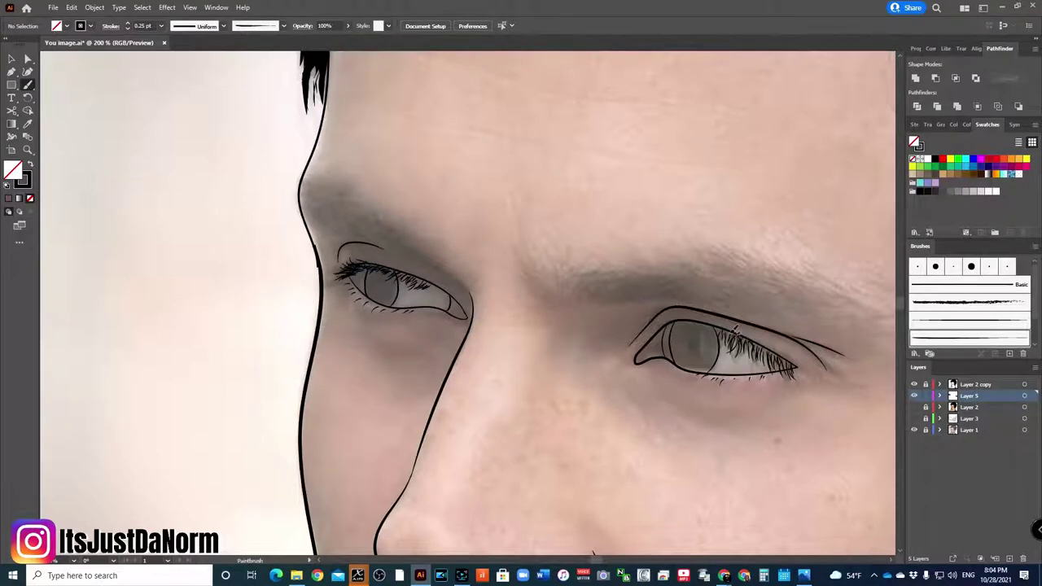
pyautogui.hotkey('ctrl', '0')
pyautogui.click(913, 430)
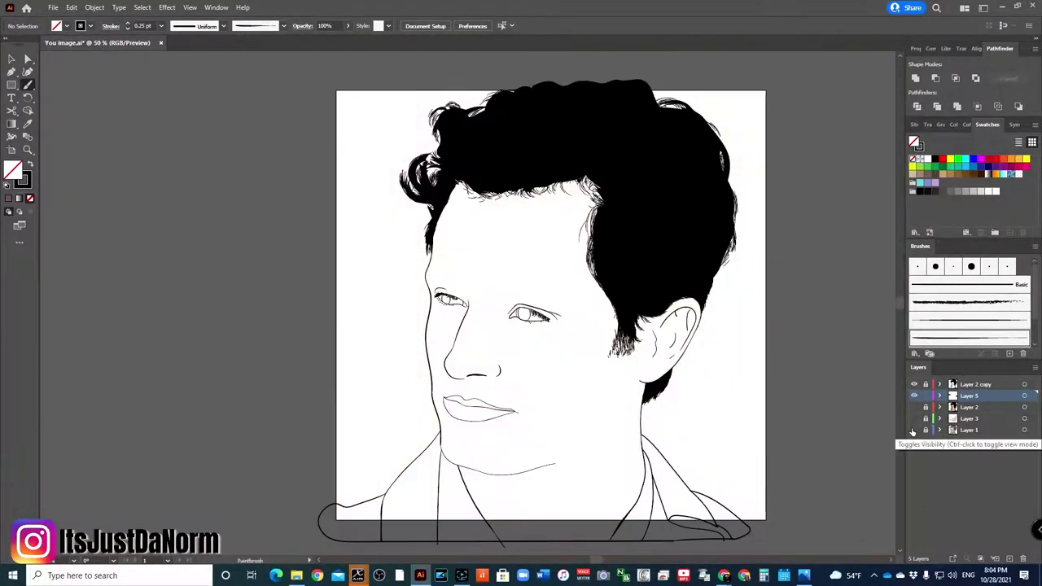
pyautogui.moveTo(431, 275); pyautogui.dragTo(622, 372)
pyautogui.click(913, 430)
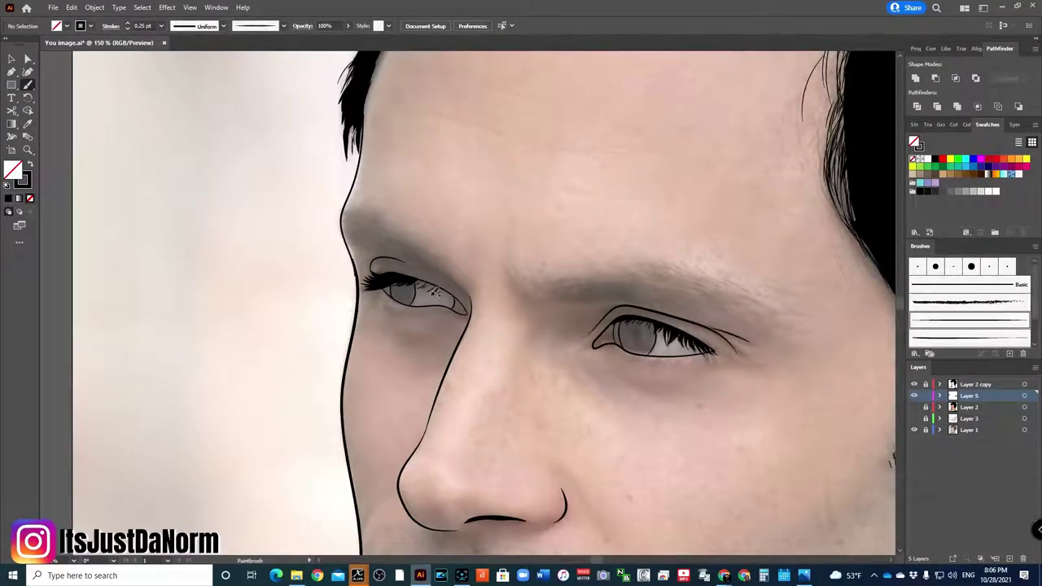
# Hide the reference photo, fill the lips pink, and pick pale blue #b4e1ef for the shirt.
pyautogui.hotkey('ctrl', '-')
pyautogui.hotkey('ctrl', '-')
pyautogui.hotkey('ctrl', '-')
pyautogui.click(914, 429)
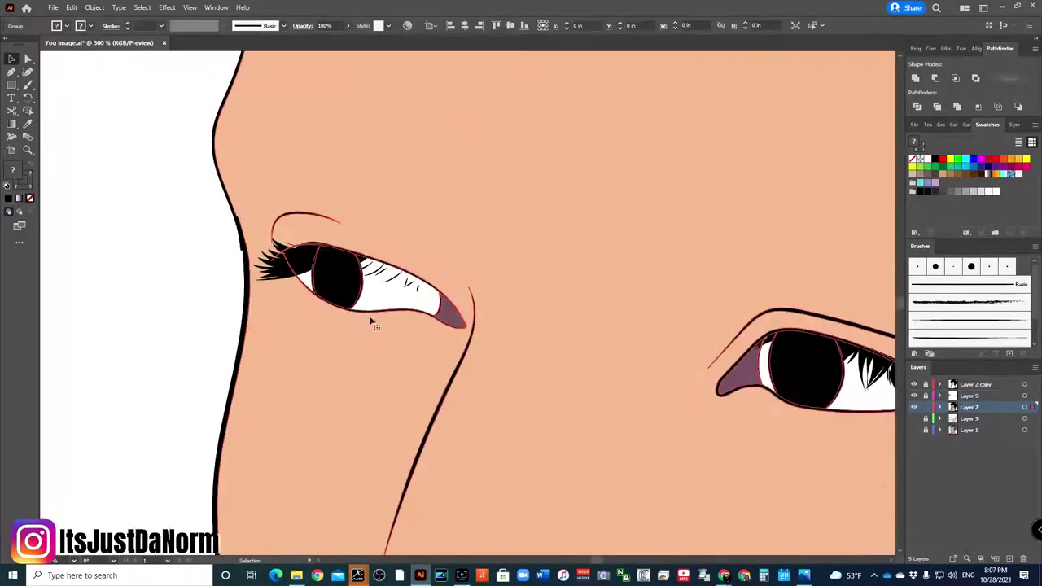
pyautogui.press('i')
pyautogui.doubleClick(12, 169)
pyautogui.moveTo(716, 391); pyautogui.dragTo(702, 408)
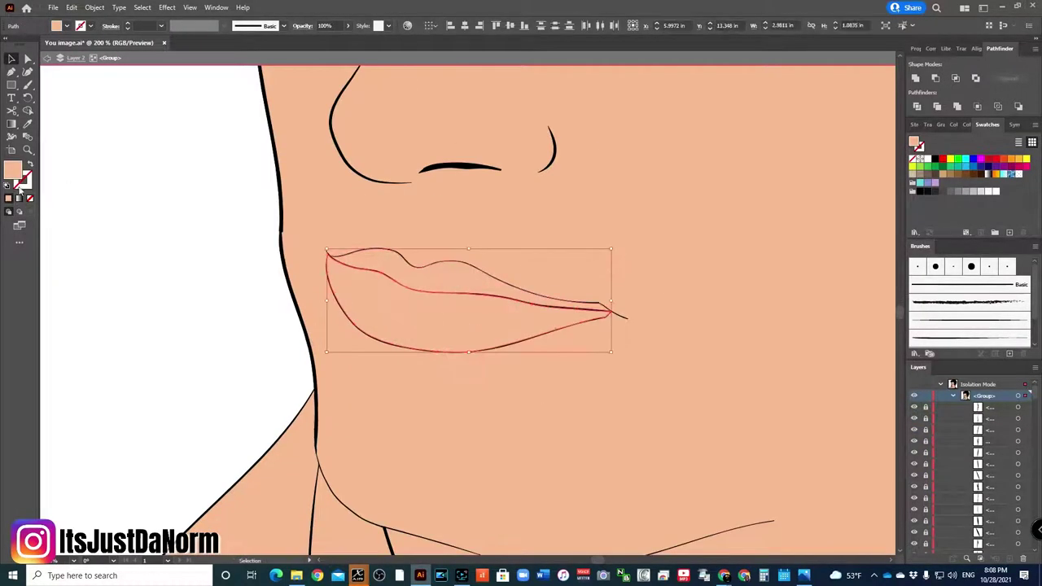
pyautogui.doubleClick(12, 168)
pyautogui.click(673, 329)
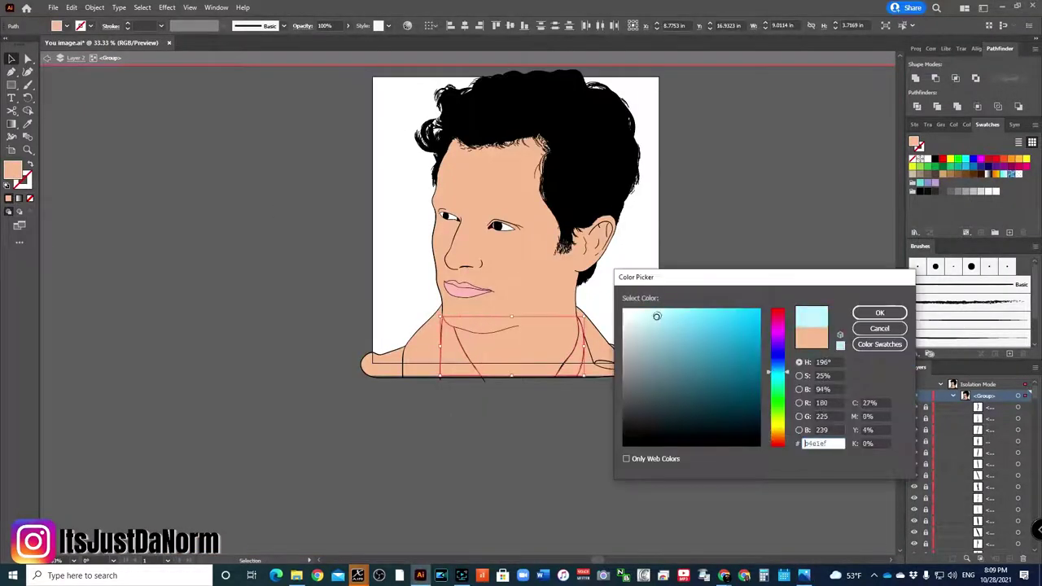
# Apply the pale blue shirt fill and give the jacket shoulder shape a navy fill.
pyautogui.click(879, 312)
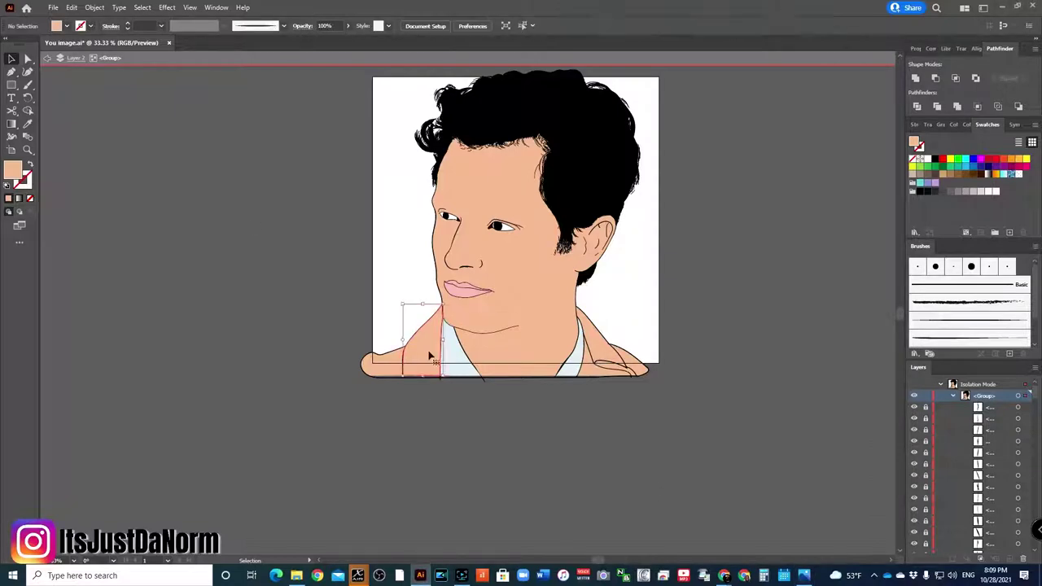
pyautogui.click(638, 371)
pyautogui.doubleClick(13, 169)
pyautogui.click(690, 417)
pyautogui.click(874, 312)
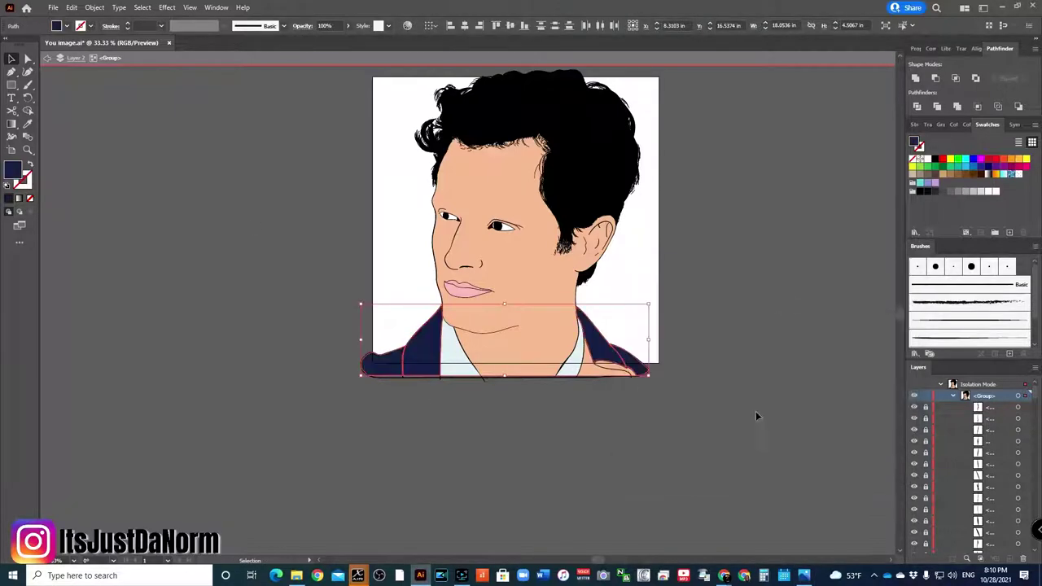
pyautogui.click(606, 362)
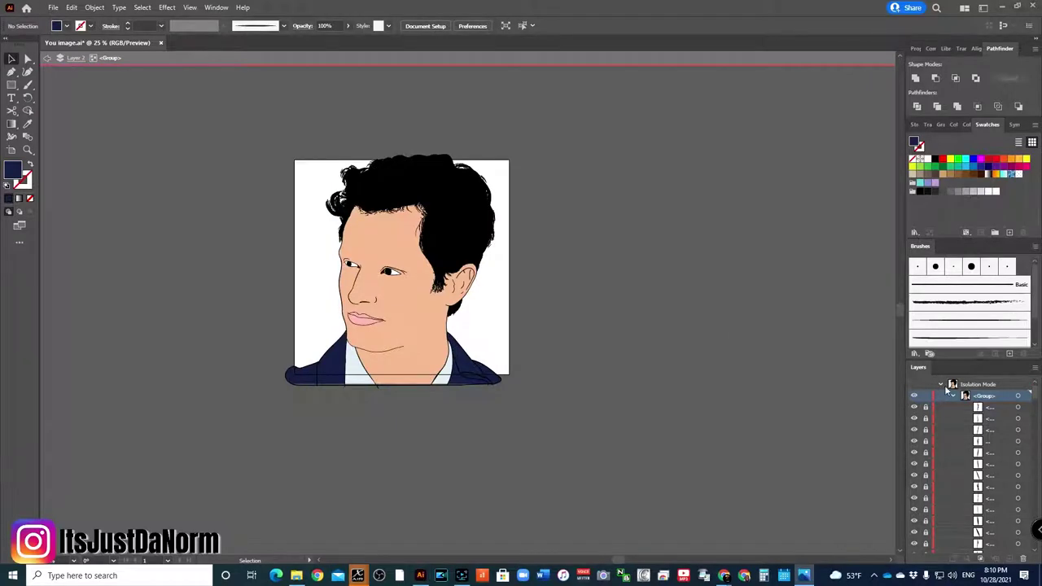
# Collapse the layer list and slightly shift and lighten the face's peach skin colour.
pyautogui.click(952, 394)
pyautogui.click(382, 245)
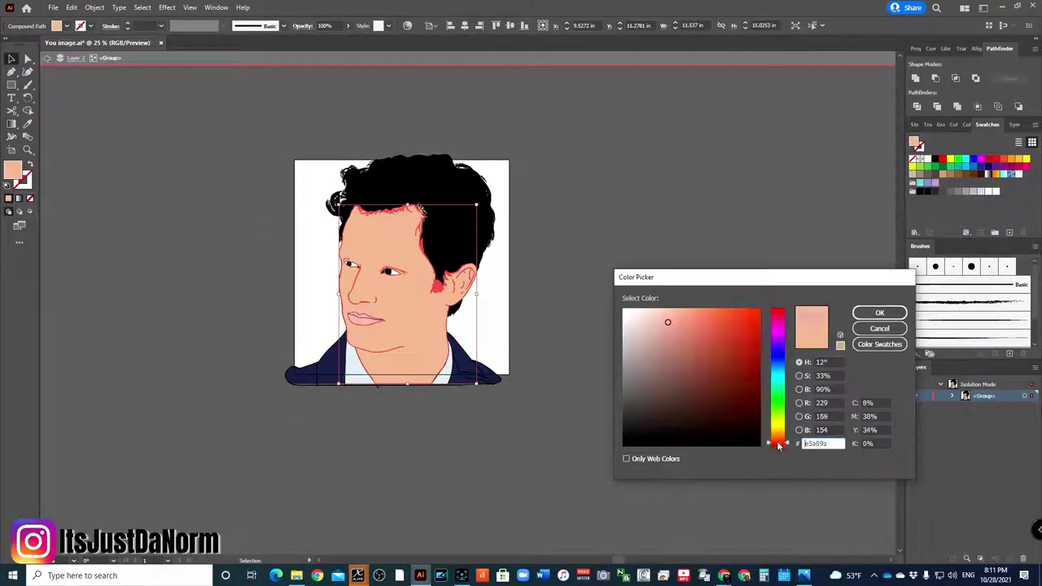
pyautogui.click(785, 442)
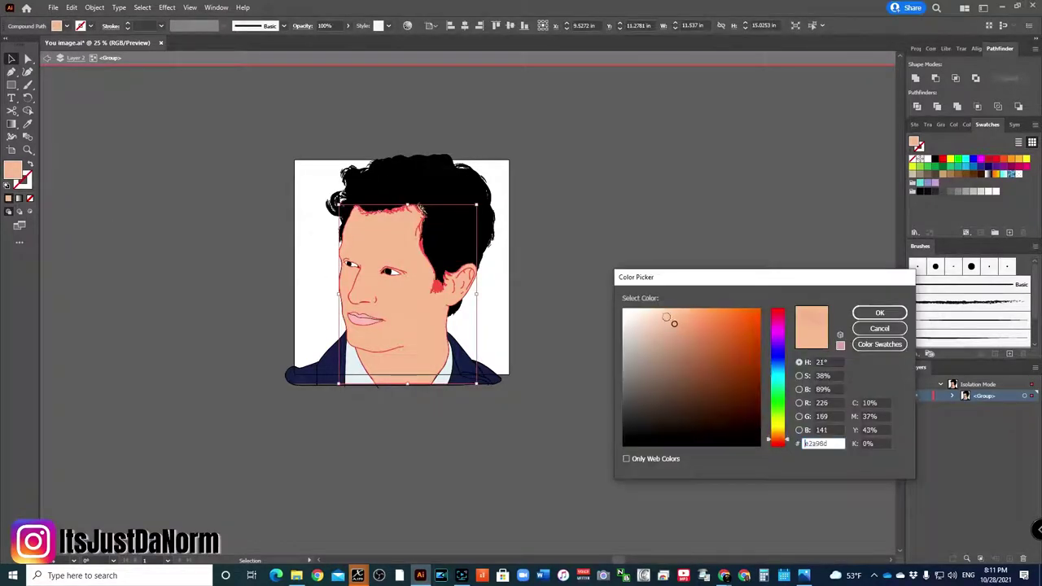
pyautogui.moveTo(674, 323); pyautogui.dragTo(670, 311)
pyautogui.click(670, 317)
# Exit the isolated group, hide the colour fills to reveal the photo, and activate Layer 5.
pyautogui.press('Return')
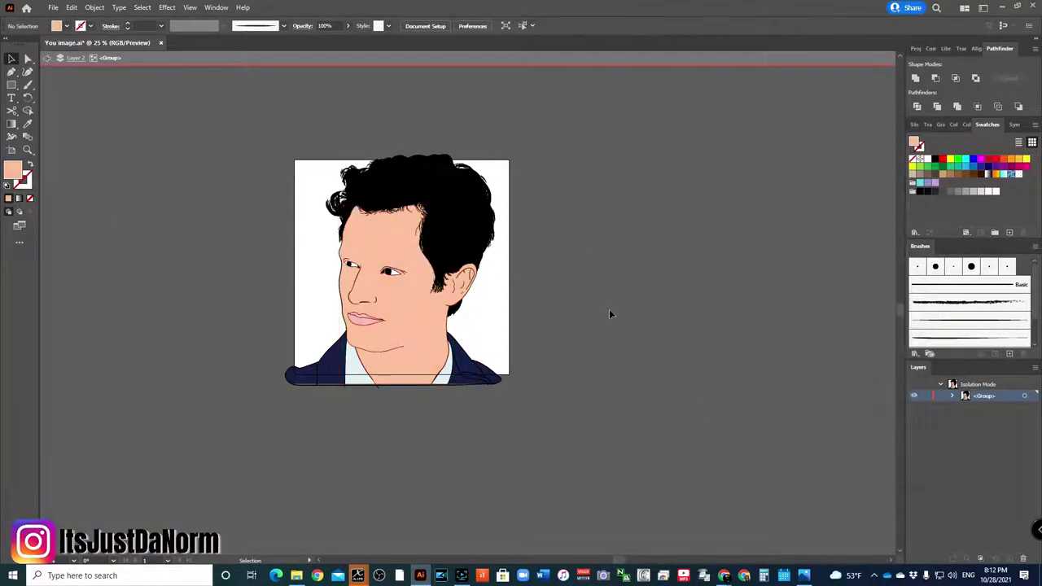
pyautogui.doubleClick(583, 308)
pyautogui.click(913, 406)
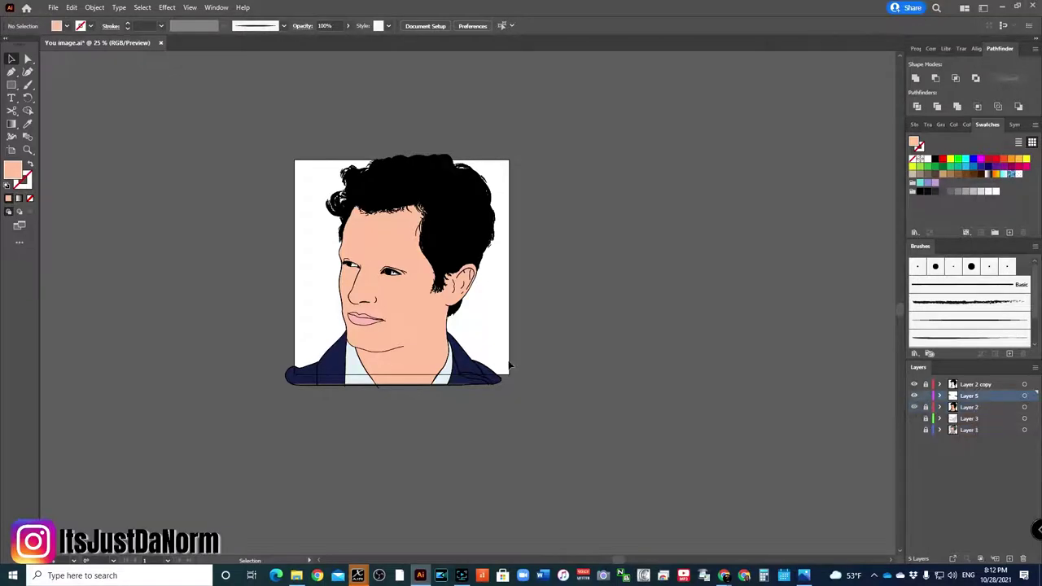
pyautogui.click(913, 429)
pyautogui.scroll(3, 726, 319)
pyautogui.scroll(2, 293, 232)
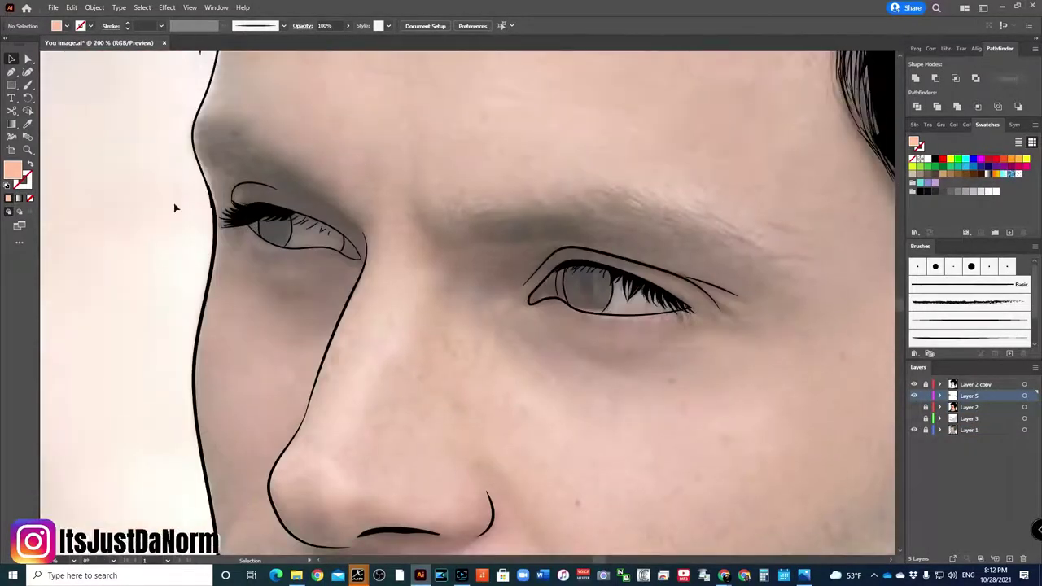
# Paint fine black eyebrow hair strokes with no fill above the left eye using the Paintbrush.
pyautogui.doubleClick(12, 169)
pyautogui.press('Escape')
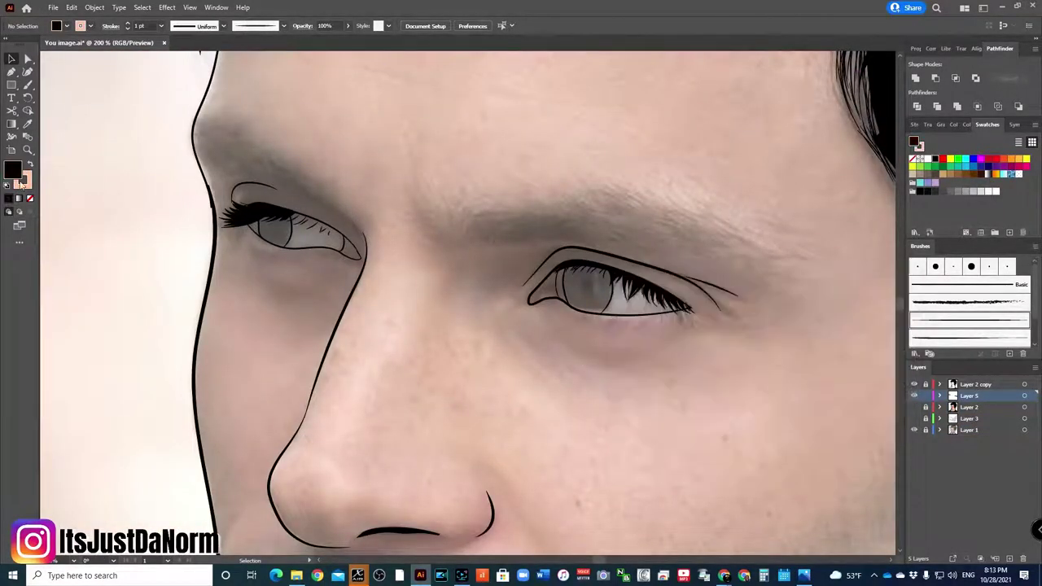
pyautogui.press('b')
pyautogui.moveTo(308, 185)
pyautogui.mouseDown()
pyautogui.moveTo(244, 146)
pyautogui.moveTo(279, 158)
pyautogui.mouseUp()
pyautogui.moveTo(254, 167); pyautogui.dragTo(189, 124)
pyautogui.moveTo(235, 145); pyautogui.dragTo(197, 134)
pyautogui.moveTo(254, 167); pyautogui.dragTo(241, 144)
pyautogui.moveTo(301, 184); pyautogui.dragTo(281, 163)
pyautogui.moveTo(265, 159)
pyautogui.mouseDown()
pyautogui.moveTo(225, 135)
pyautogui.moveTo(194, 134)
pyautogui.mouseUp()
pyautogui.moveTo(223, 162); pyautogui.dragTo(196, 144)
pyautogui.hotkey('ctrl', '-')
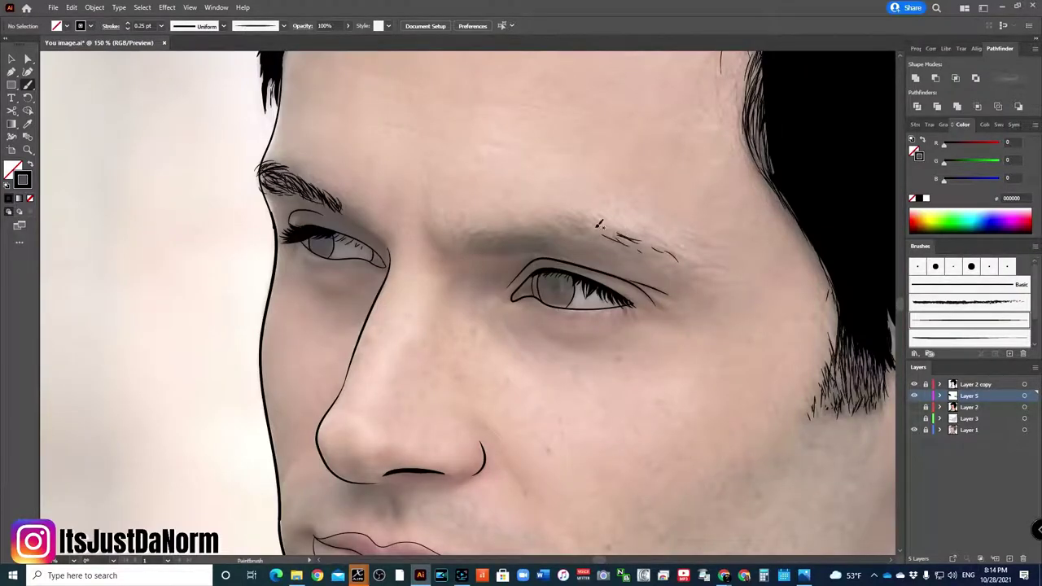
# Draw a solid black eyebrow base shape with the Pencil and add a thin hair stroke.
pyautogui.hotkey('shift', 'x')
pyautogui.press('n')
pyautogui.moveTo(574, 250)
pyautogui.mouseDown()
pyautogui.moveTo(468, 253)
pyautogui.moveTo(460, 237)
pyautogui.mouseUp()
pyautogui.hotkey('shift', 'x')
pyautogui.press('b')
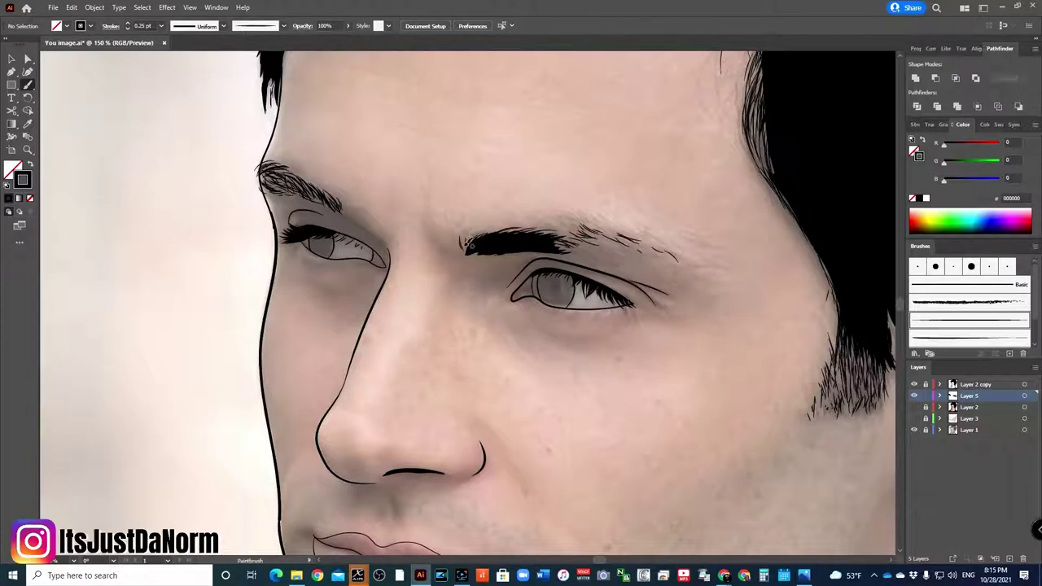
pyautogui.moveTo(578, 247); pyautogui.dragTo(584, 223)
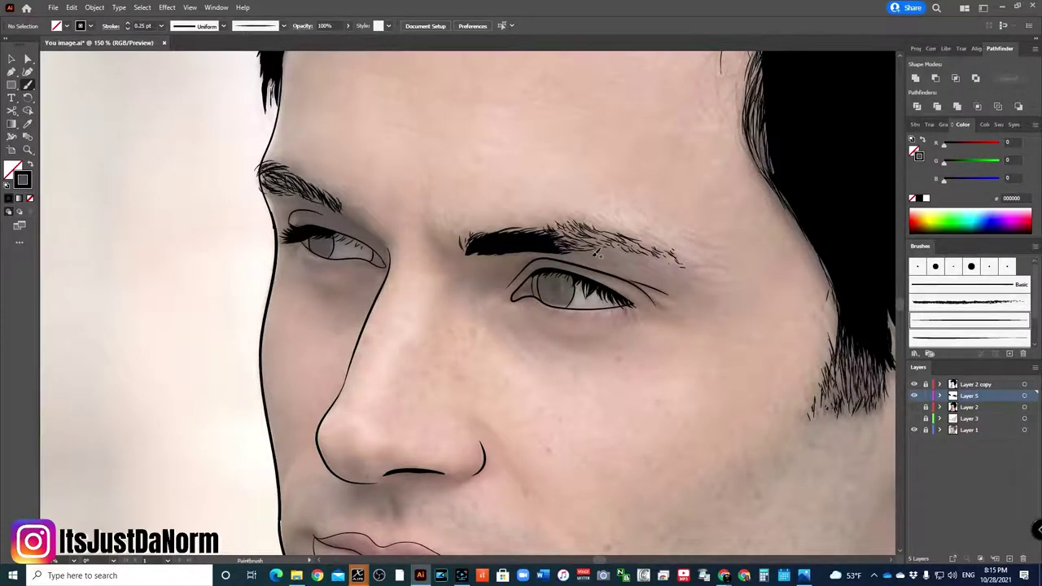
# Fit the artboard to the window, show the colour fill layer, and move Layer 2 below Layer 3.
pyautogui.hotkey('ctrl', '+')
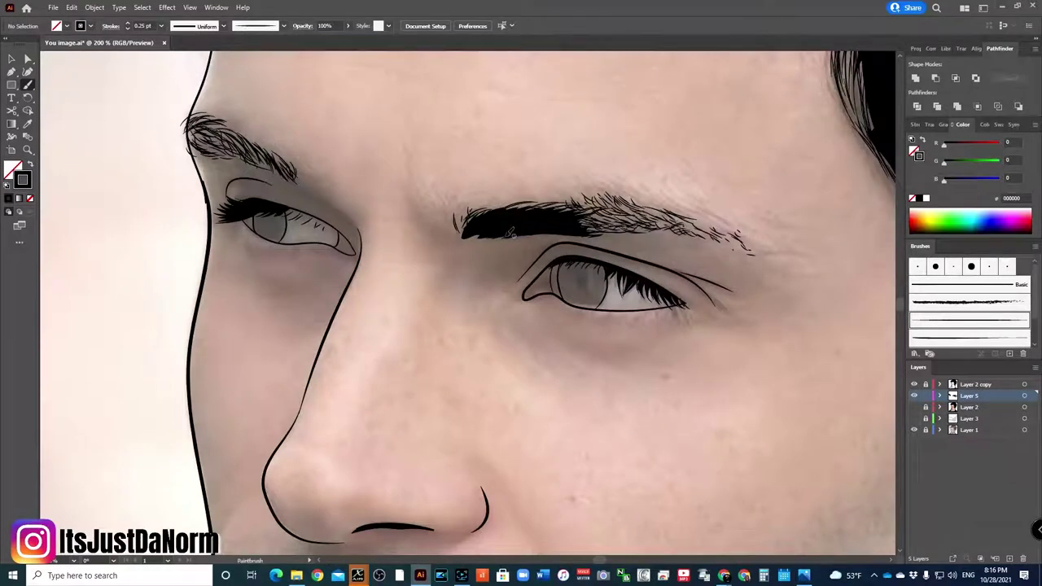
pyautogui.hotkey('ctrl', '-')
pyautogui.hotkey('ctrl', '0')
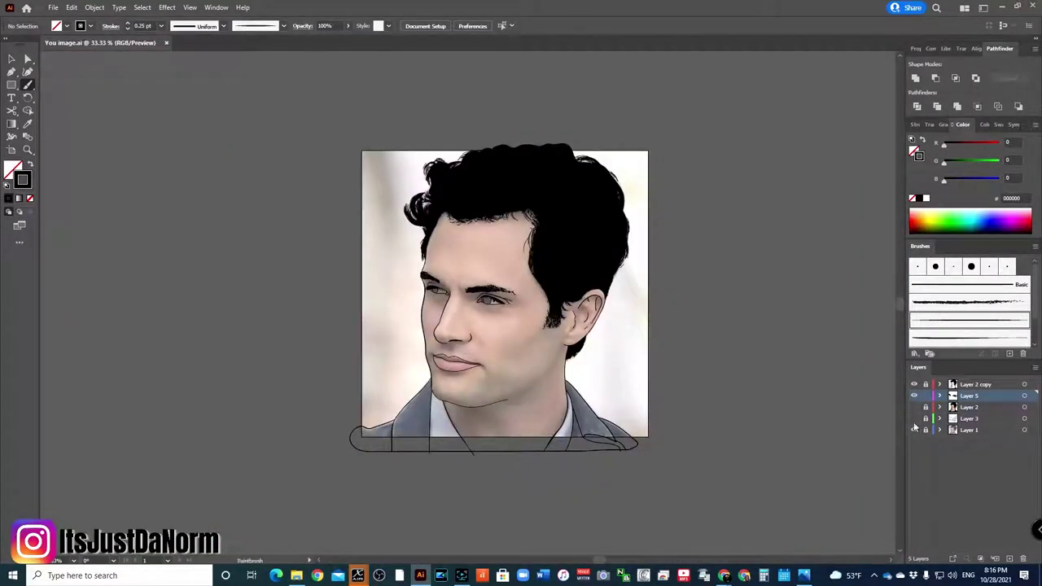
pyautogui.click(913, 407)
pyautogui.moveTo(969, 407); pyautogui.dragTo(978, 423)
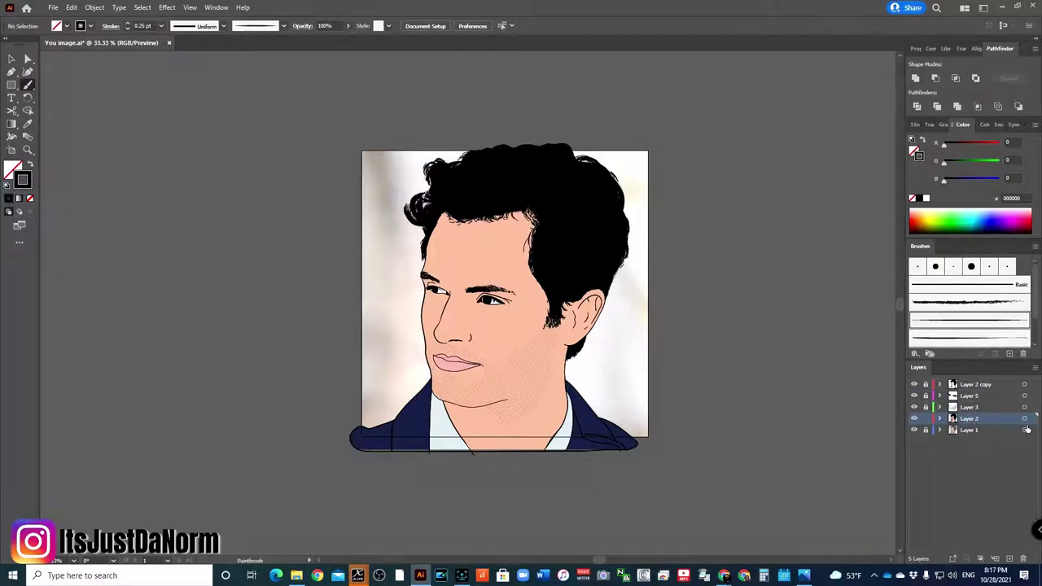
# Duplicate the Layer 2 copy layer and isolate the selected group for editing.
pyautogui.moveTo(972, 418); pyautogui.dragTo(982, 398)
pyautogui.press('v')
pyautogui.rightClick(509, 340)
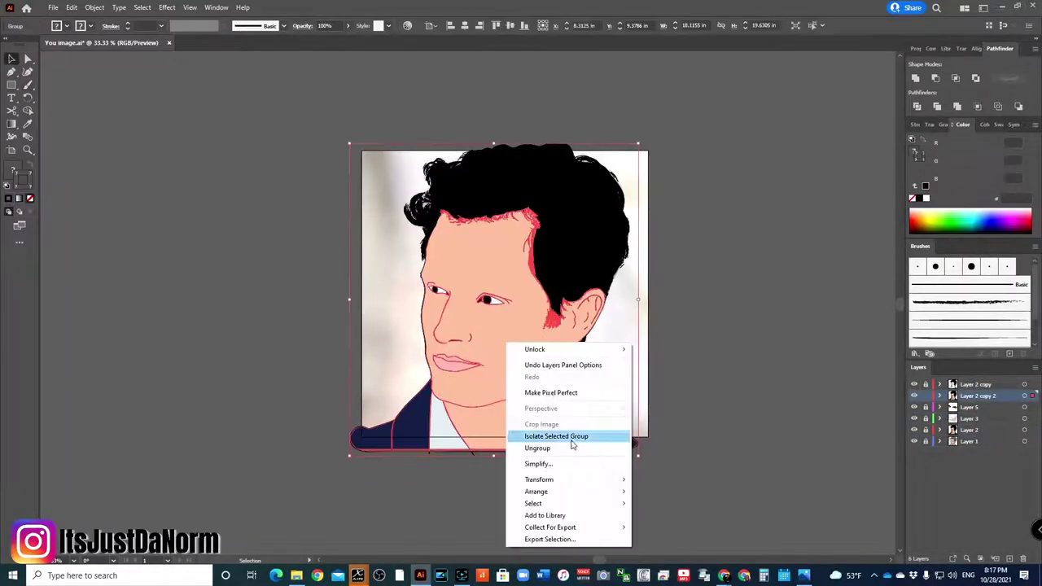
pyautogui.click(553, 434)
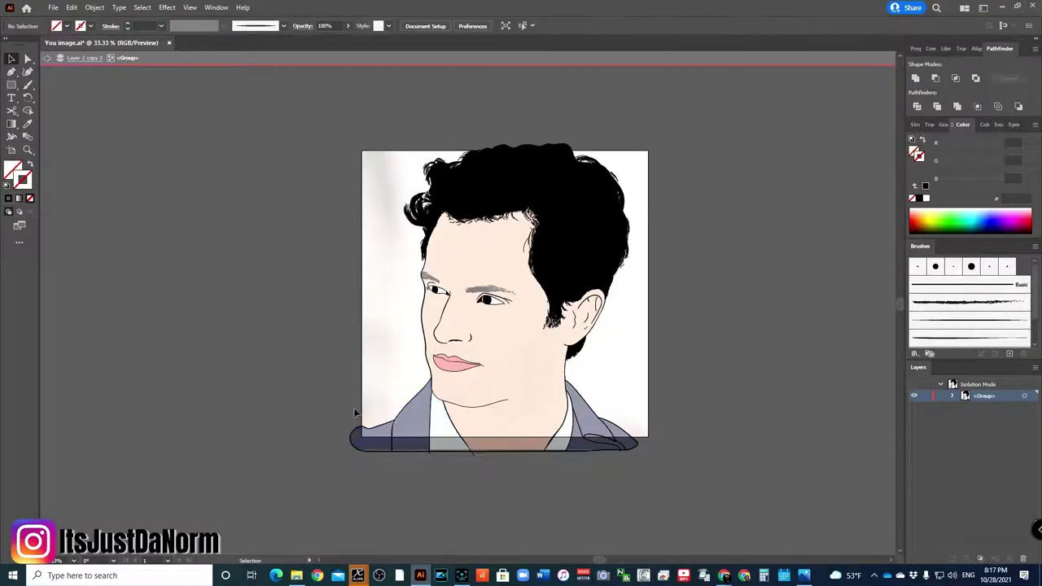
pyautogui.scroll(4, 467, 276)
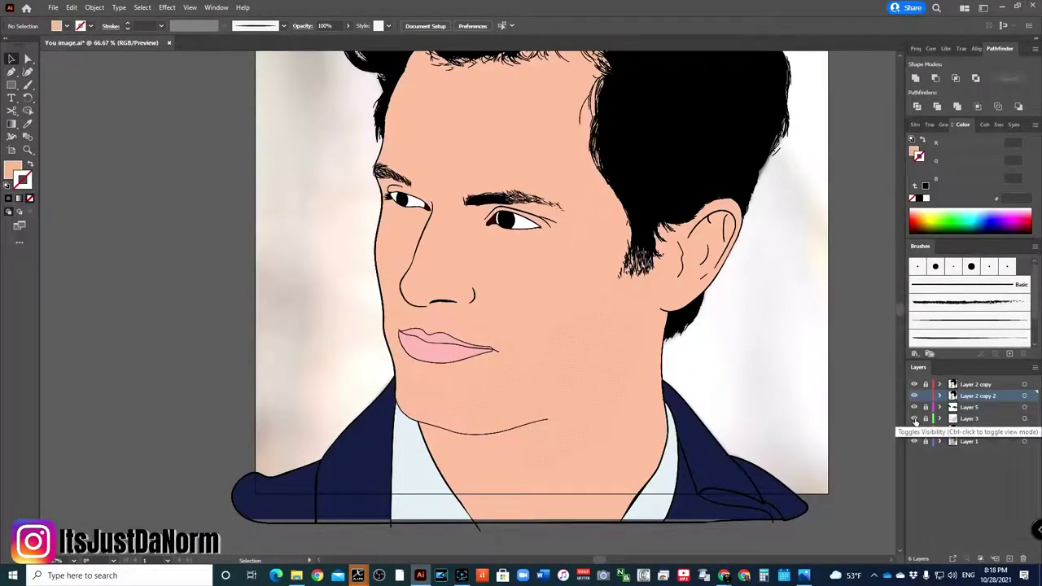
# Add a new shading layer, set the fill to a tan skin tone, and save it as a swatch.
pyautogui.hotkey('ctrl', 'l')
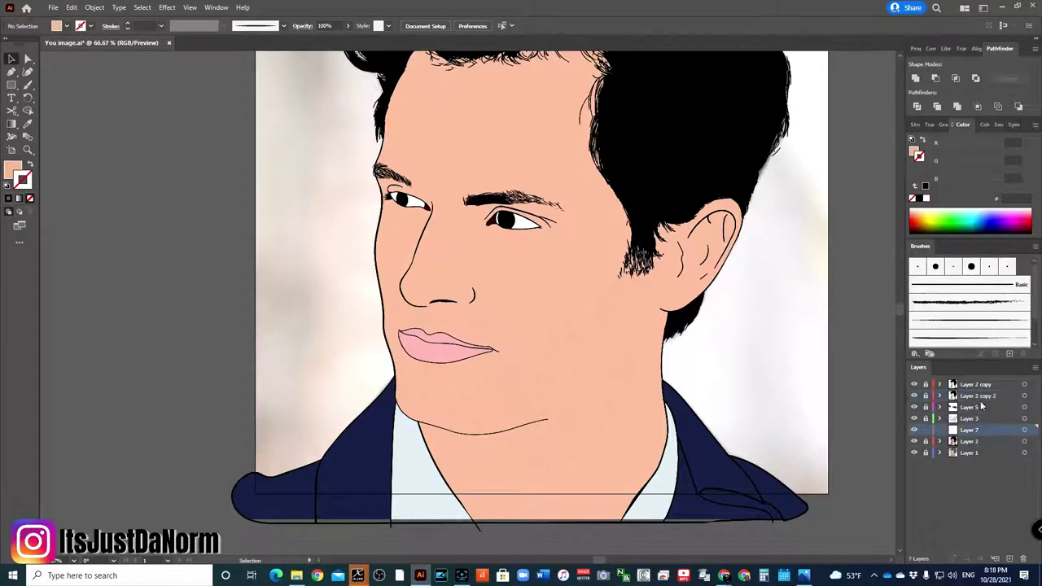
pyautogui.scroll(1, 537, 301)
pyautogui.click(10, 171)
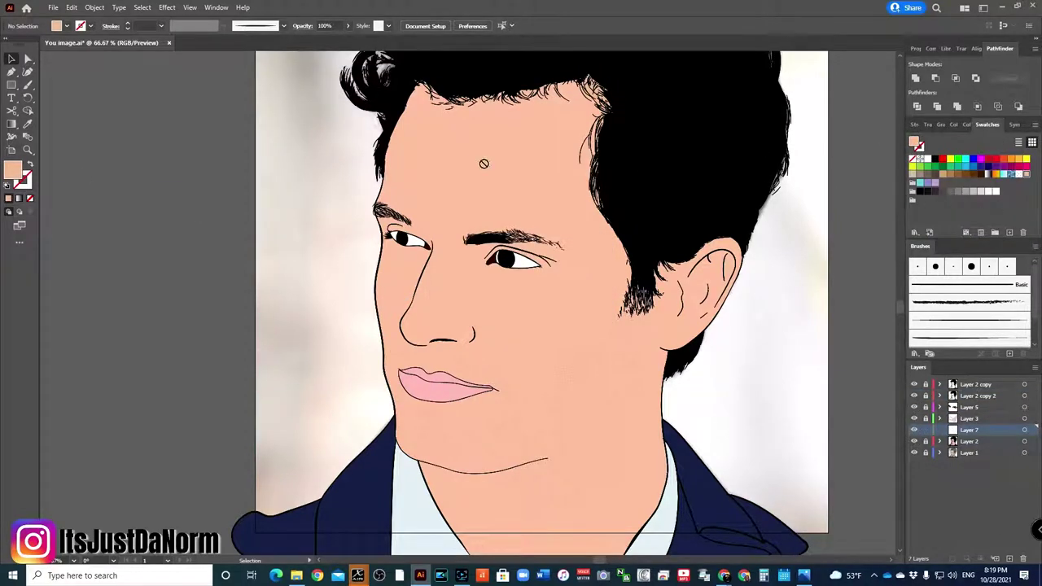
pyautogui.doubleClick(13, 169)
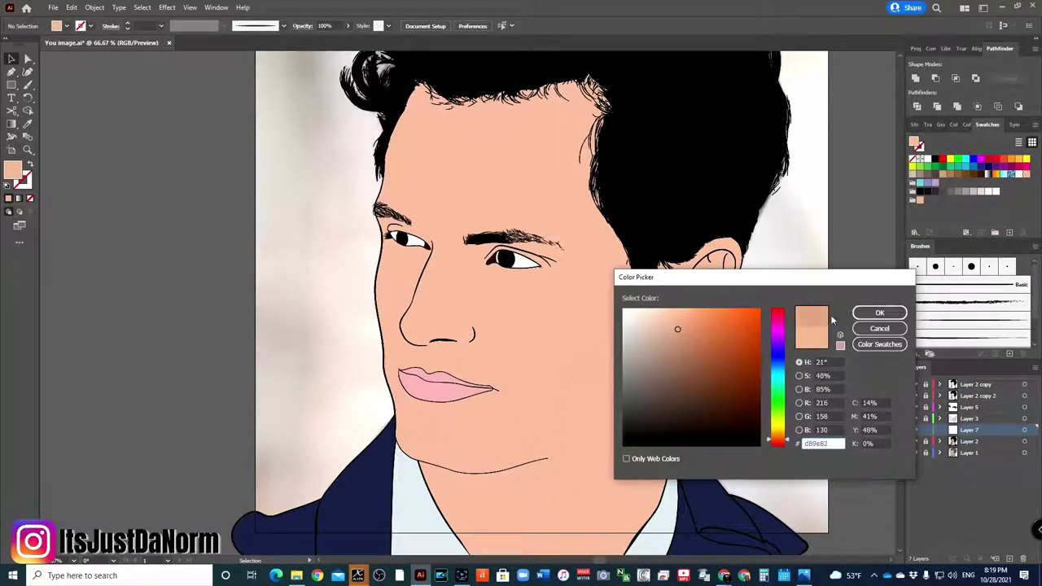
pyautogui.click(874, 311)
pyautogui.doubleClick(13, 169)
pyautogui.click(679, 329)
pyautogui.click(867, 309)
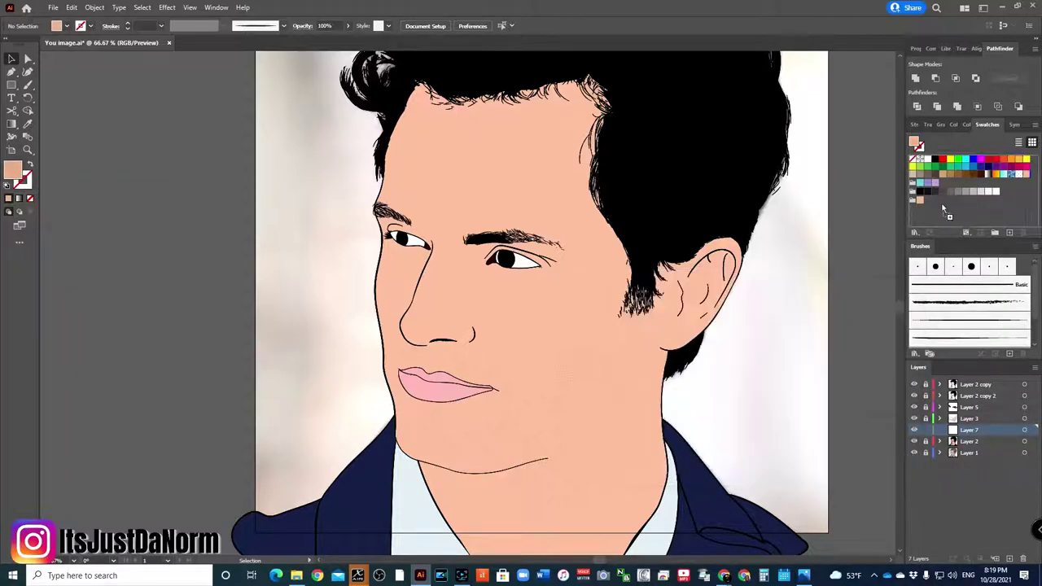
pyautogui.moveTo(13, 170); pyautogui.dragTo(928, 199)
# Choose a darker tan fill for shading and hide the colour fills to show the photo.
pyautogui.doubleClick(13, 169)
pyautogui.moveTo(681, 329); pyautogui.dragTo(690, 347)
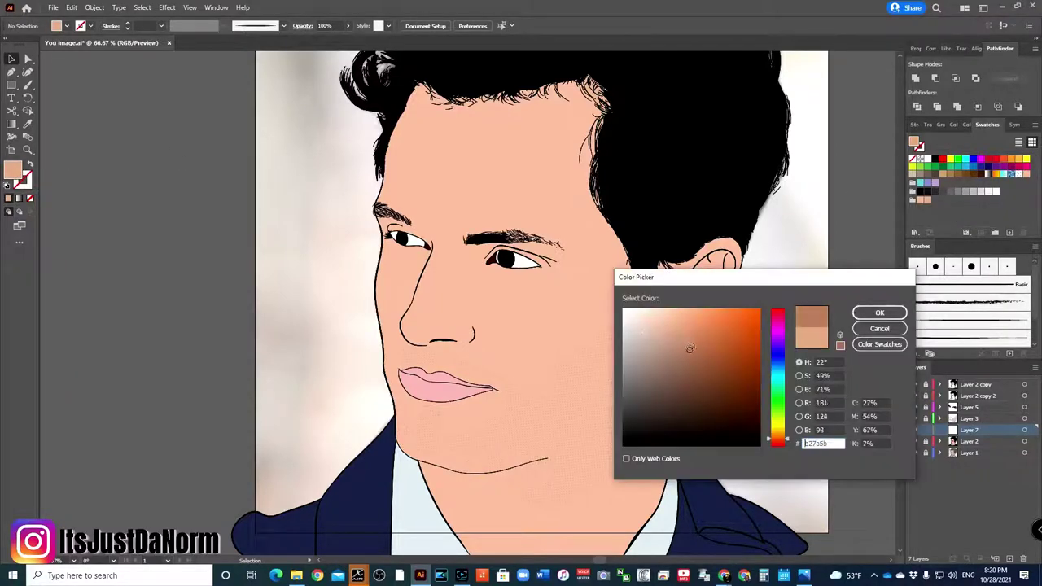
pyautogui.click(868, 310)
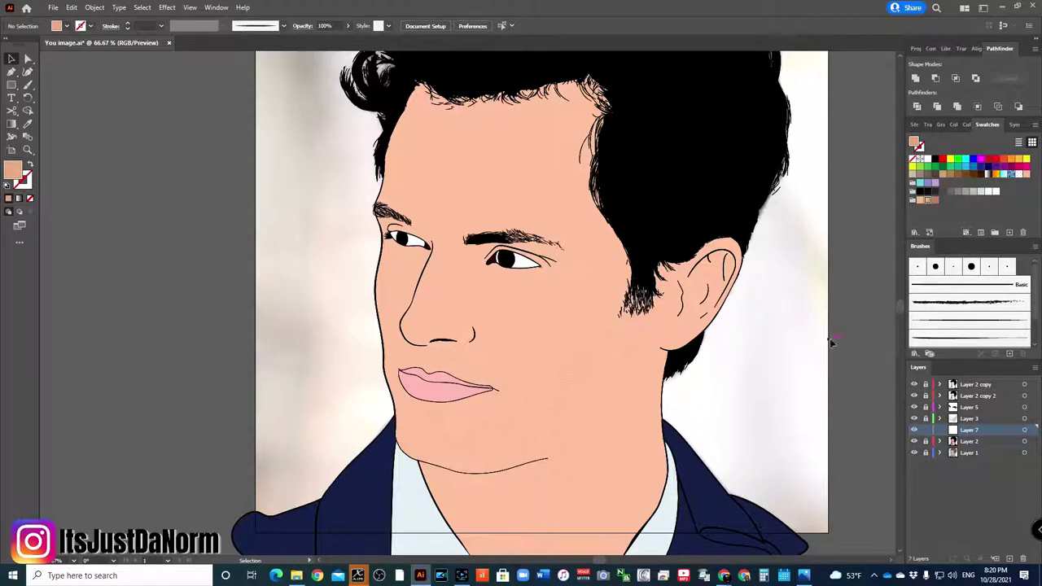
pyautogui.scroll(1, 768, 423)
pyautogui.click(913, 441)
pyautogui.hotkey('ctrl', '+')
# Set the Layer 1 photo to 96% opacity, lock it, and make Layer 7 active.
pyautogui.click(1023, 453)
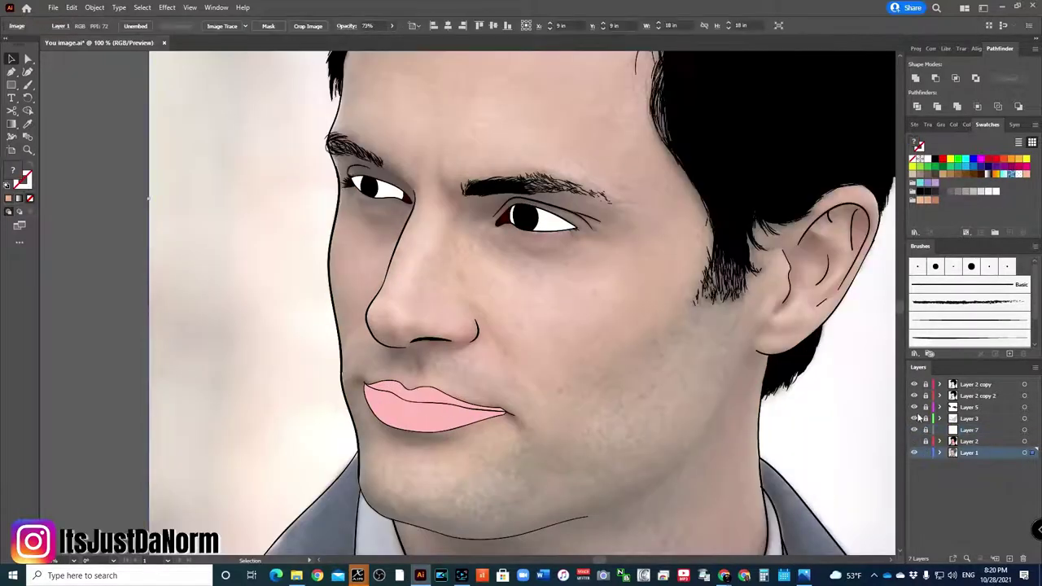
pyautogui.moveTo(391, 26); pyautogui.dragTo(423, 41)
pyautogui.scroll(-1, 665, 372)
pyautogui.scroll(3, 636, 363)
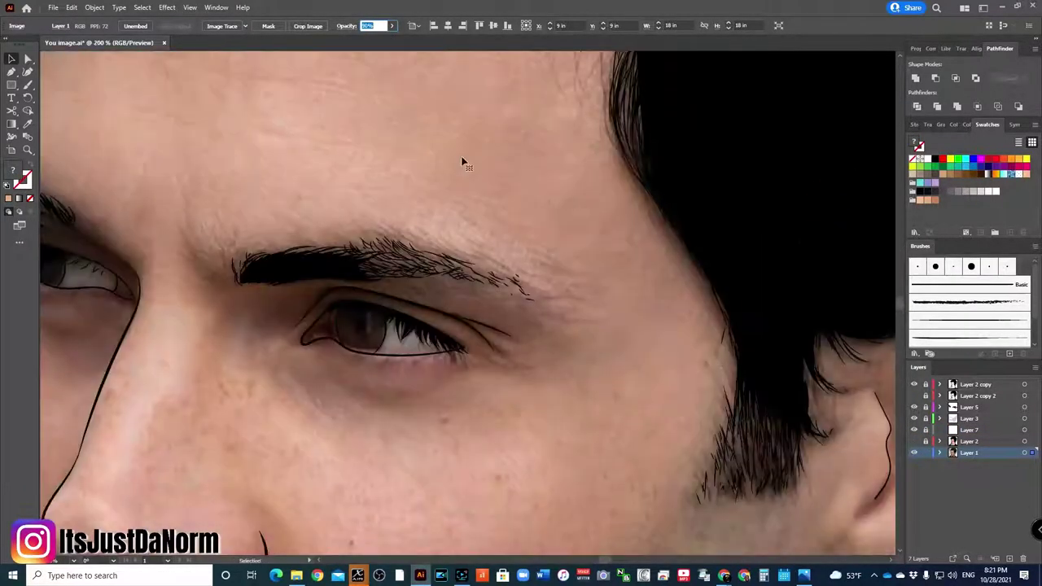
pyautogui.hotkey('ctrl', '-')
pyautogui.hotkey('ctrl', '-')
pyautogui.scroll(-1, 345, 384)
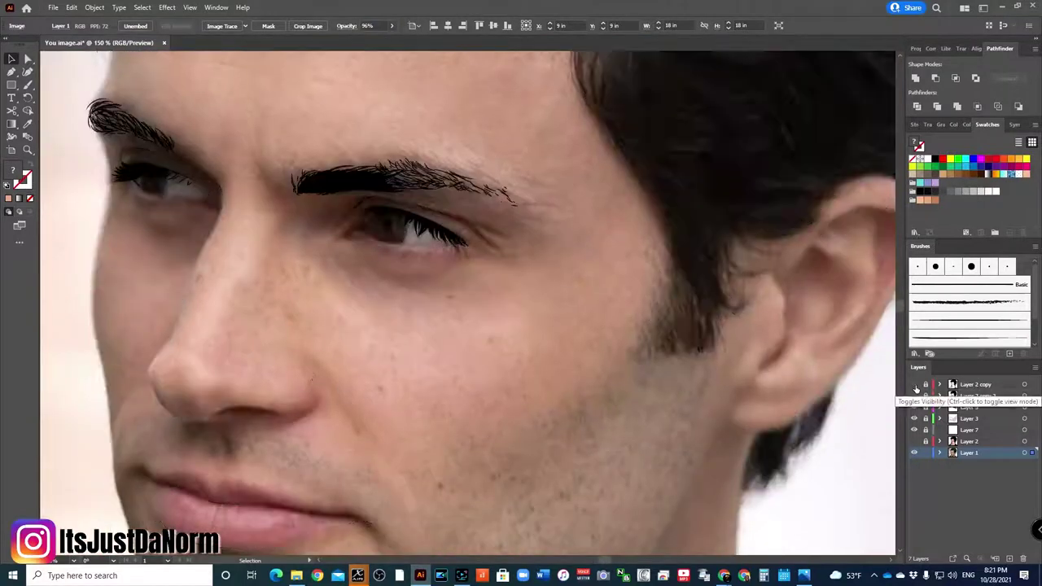
pyautogui.click(968, 430)
pyautogui.click(925, 452)
pyautogui.moveTo(850, 232)
pyautogui.mouseDown()
pyautogui.moveTo(719, 142)
pyautogui.moveTo(773, 136)
pyautogui.moveTo(704, 267)
pyautogui.mouseUp()
pyautogui.press('n')
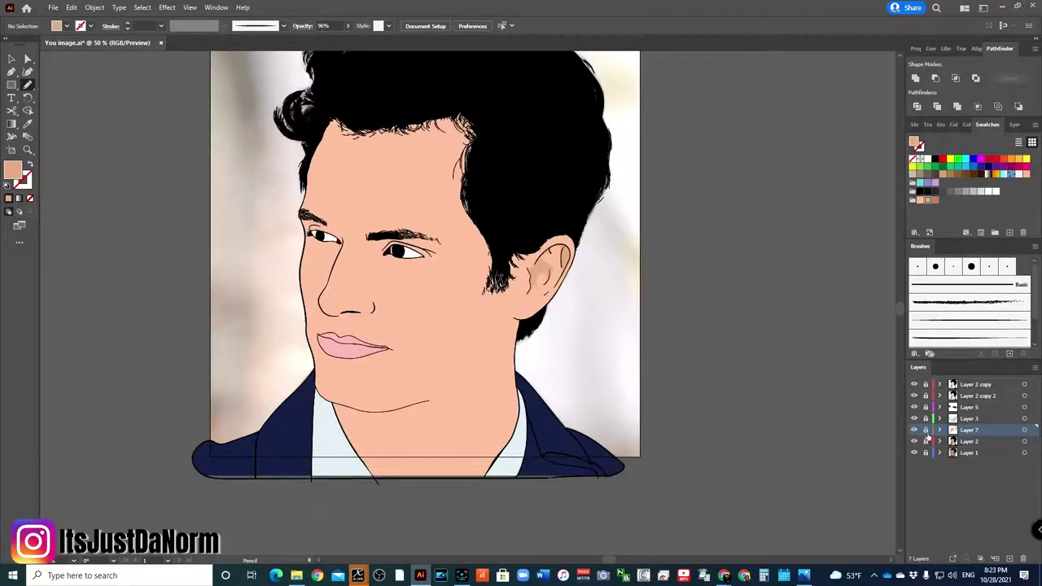
# Recolour the face's base skin fill in the isolated group to a warmer salmon-peach.
pyautogui.doubleClick(12, 169)
pyautogui.moveTo(677, 329); pyautogui.dragTo(691, 318)
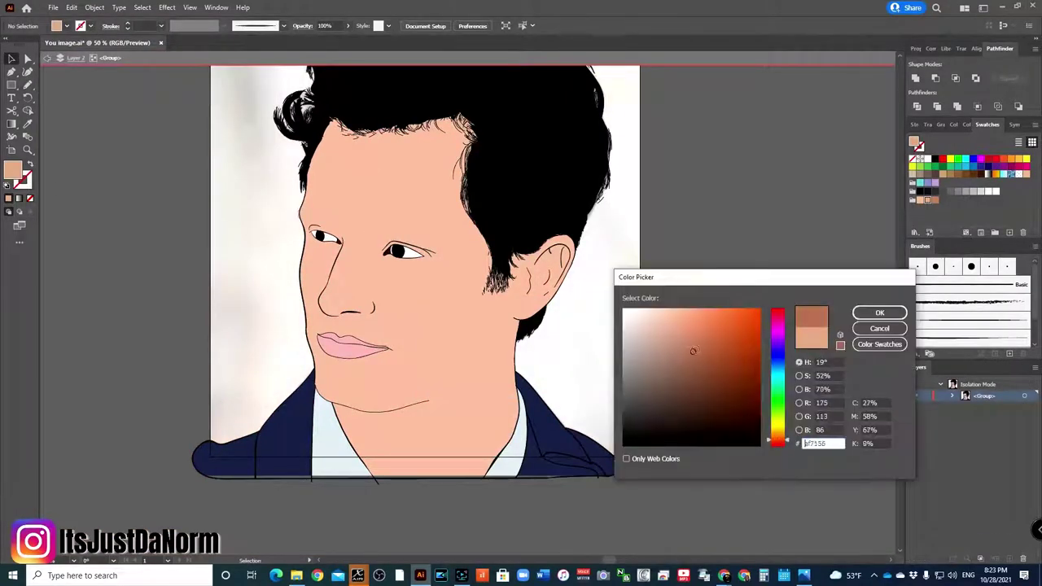
pyautogui.press('Return')
pyautogui.click(422, 327)
pyautogui.doubleClick(12, 169)
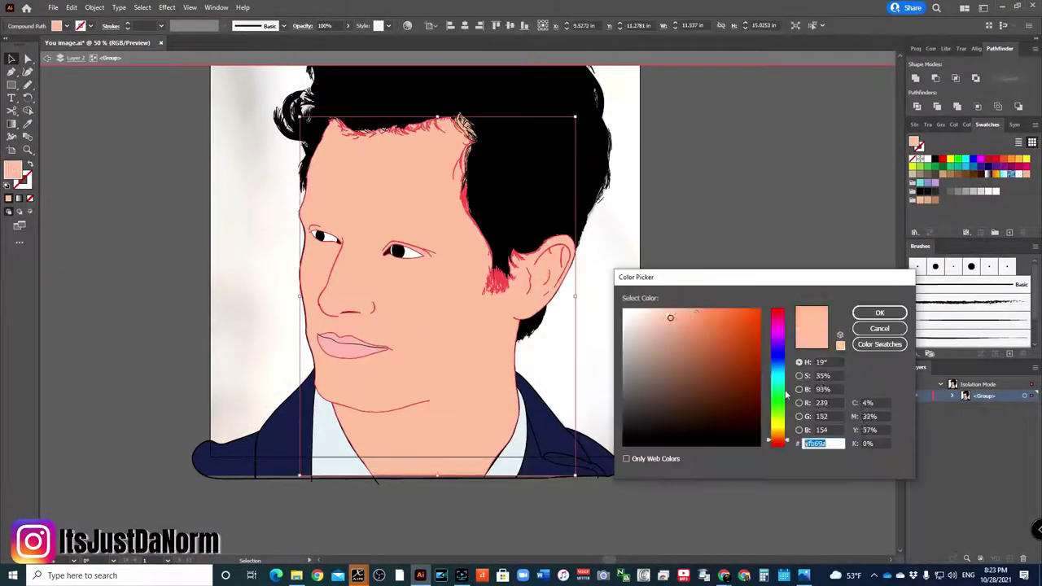
pyautogui.press('Return')
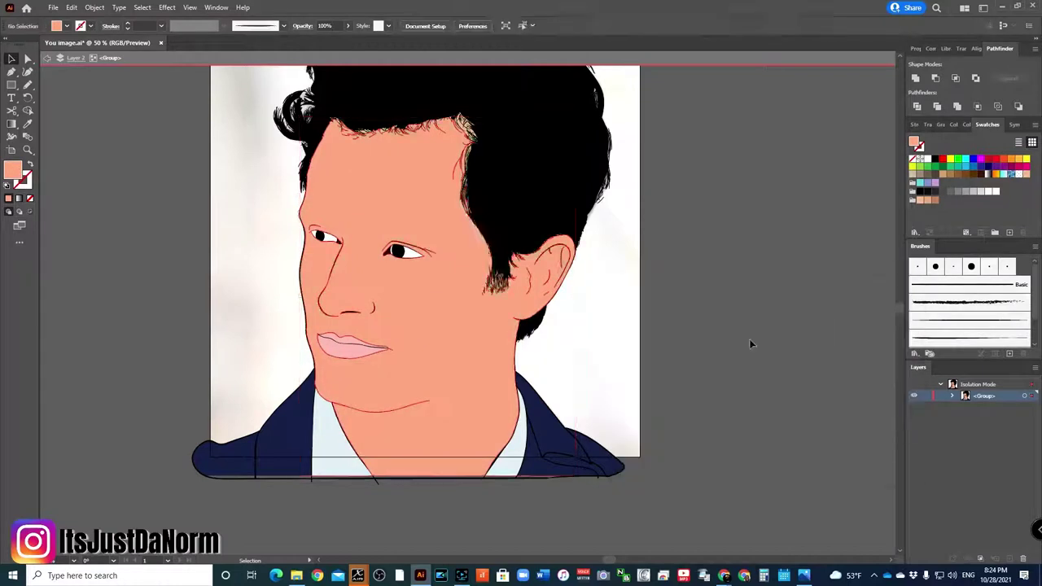
pyautogui.doubleClick(12, 169)
pyautogui.click(676, 321)
pyautogui.click(879, 313)
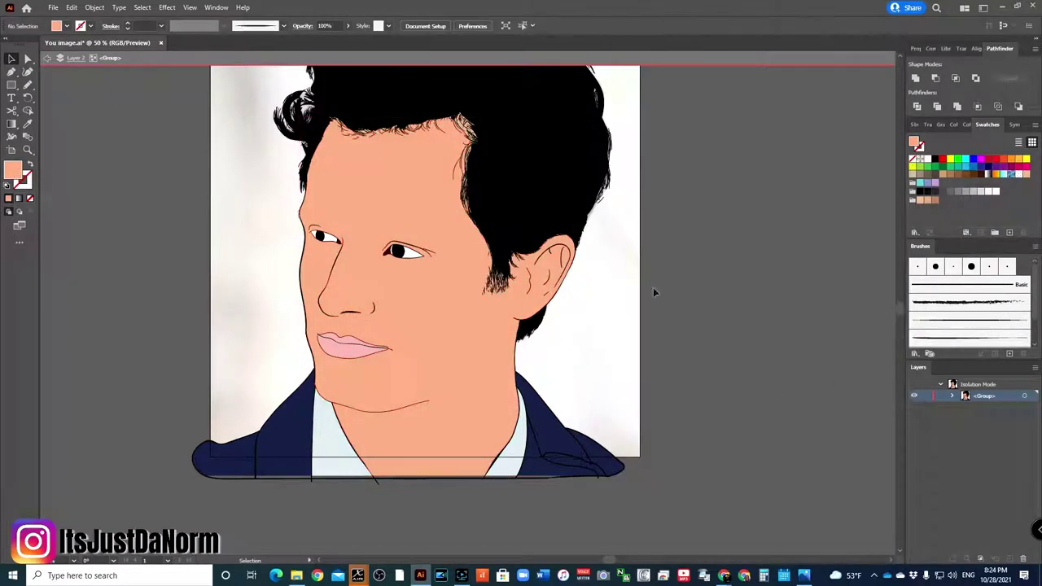
# Exit isolation, sample the salmon shading colour, deselect, and hide the skin fill to reveal the photo.
pyautogui.press('Escape')
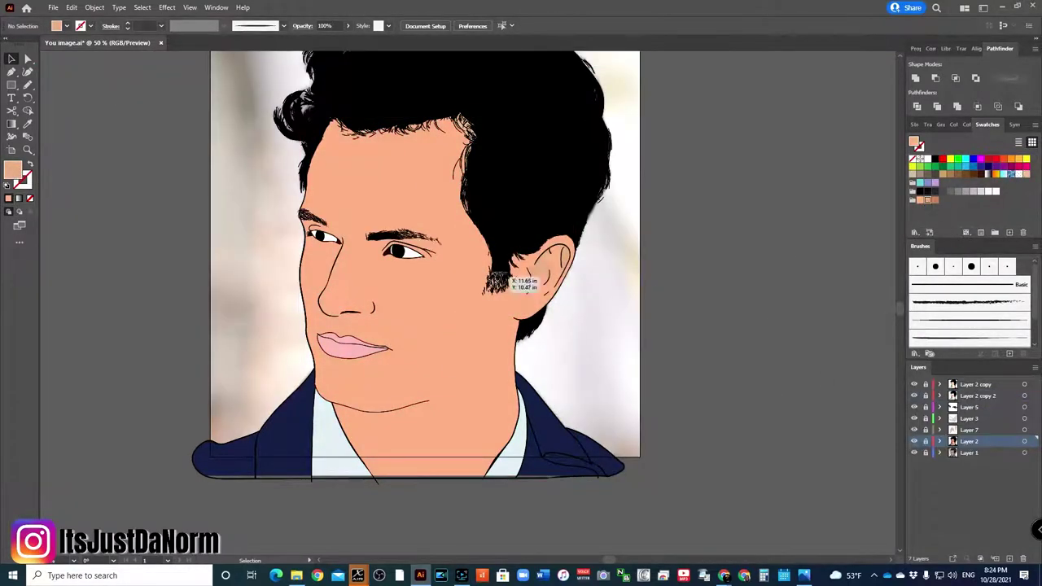
pyautogui.click(27, 124)
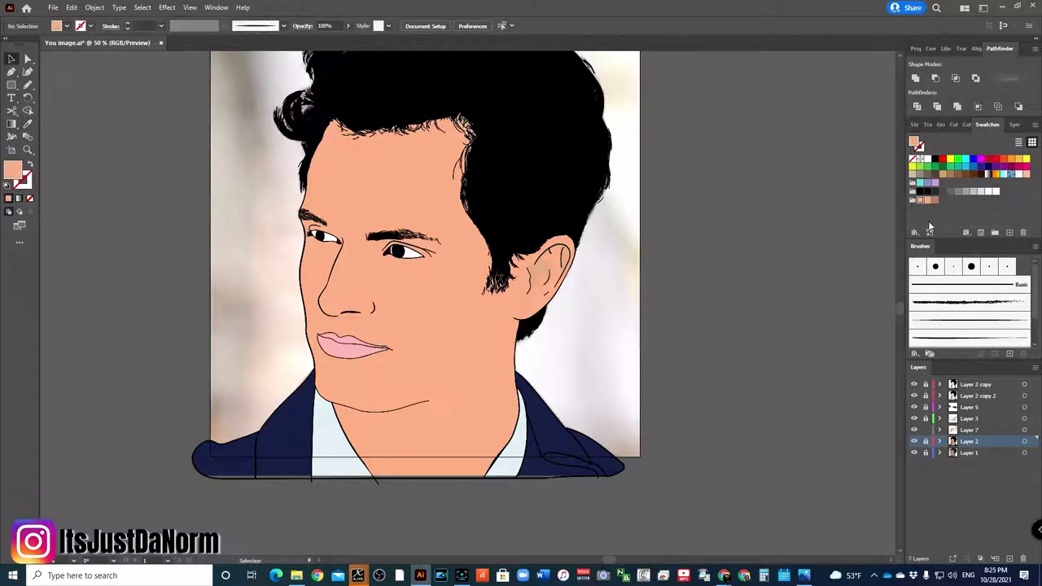
pyautogui.doubleClick(12, 170)
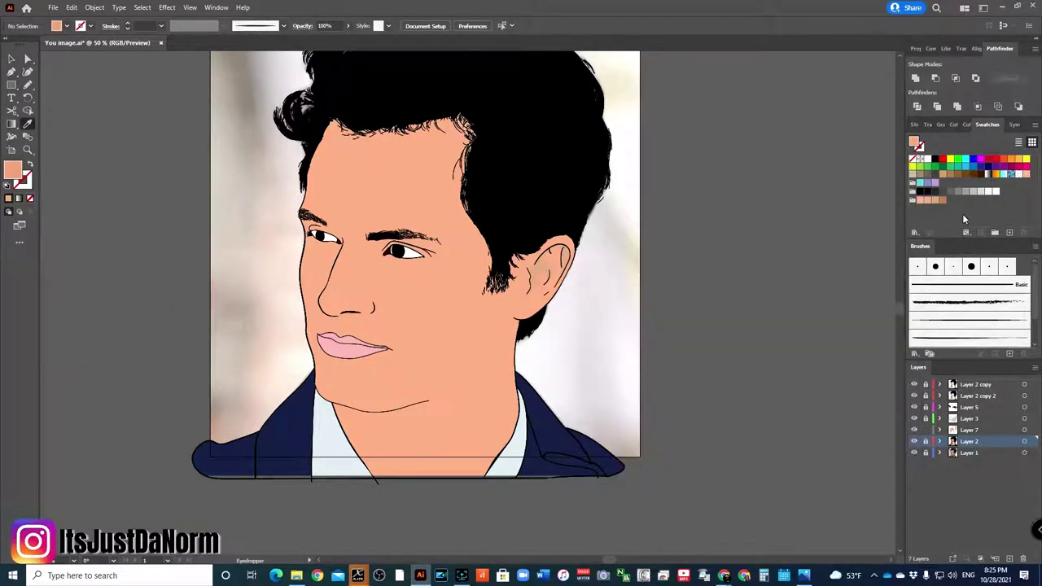
pyautogui.press('Return')
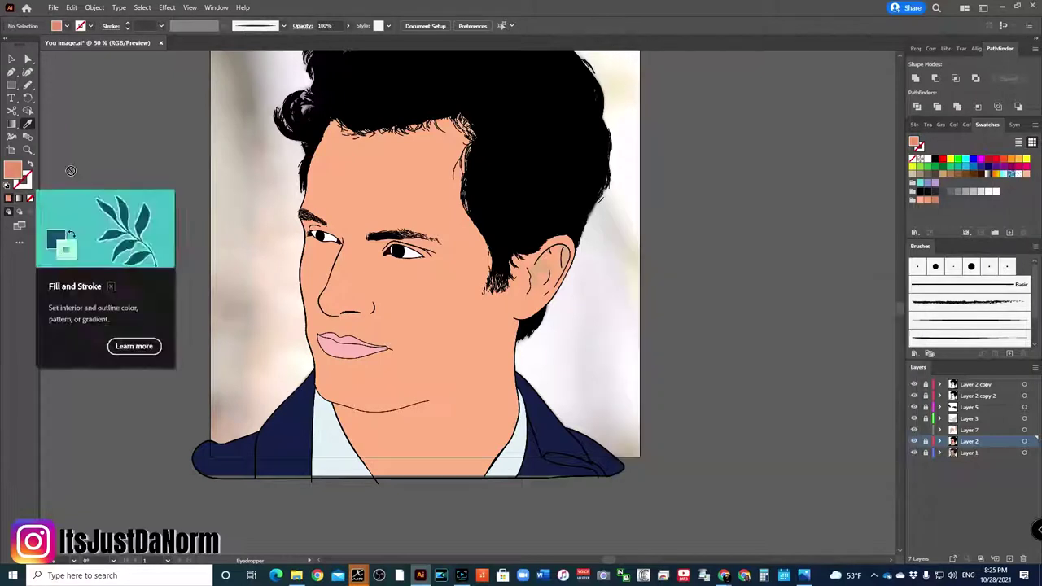
pyautogui.press('Return')
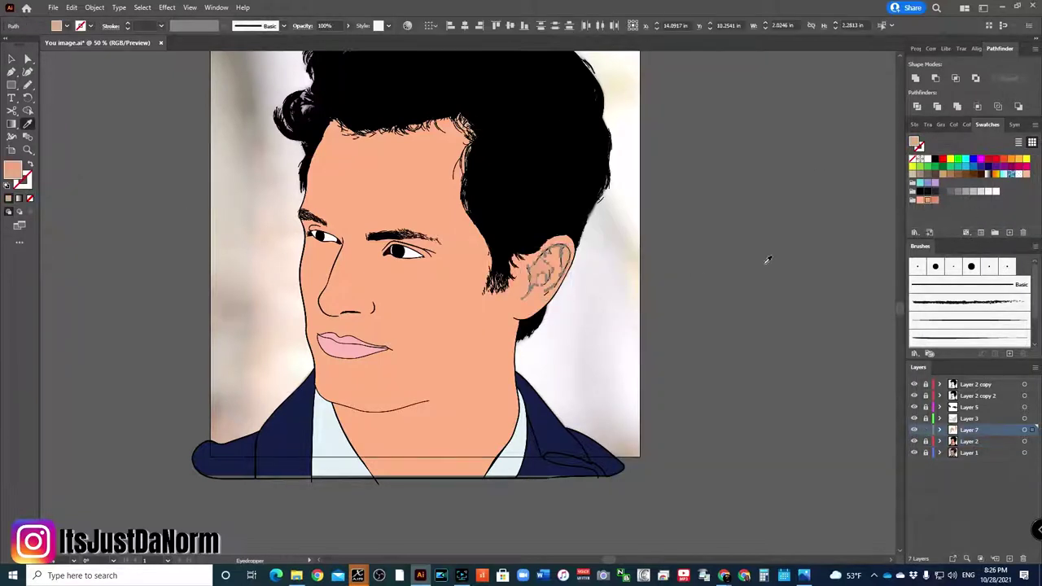
pyautogui.click(778, 312)
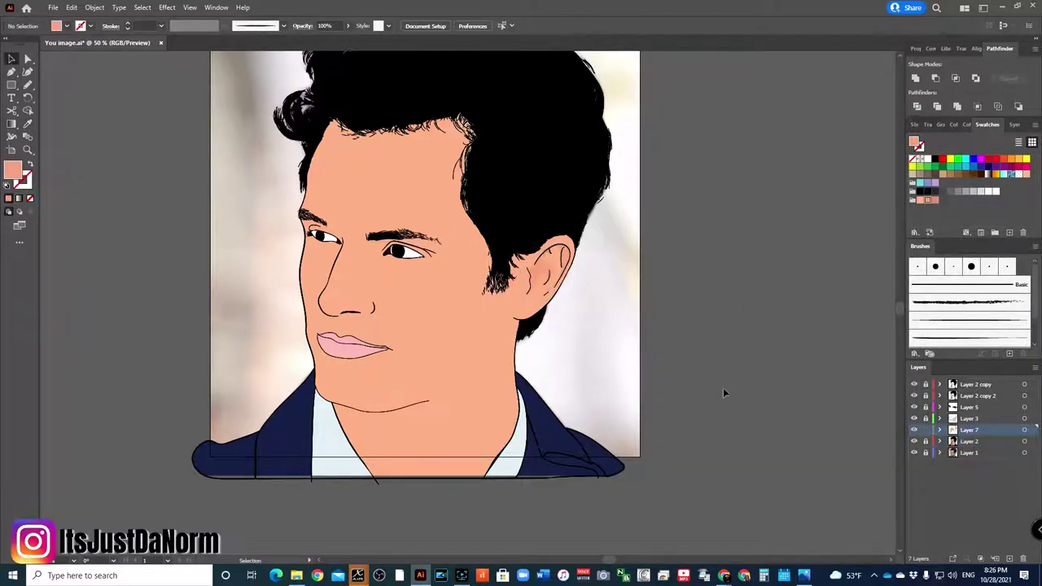
pyautogui.hotkey('ctrl', '+')
pyautogui.press('n')
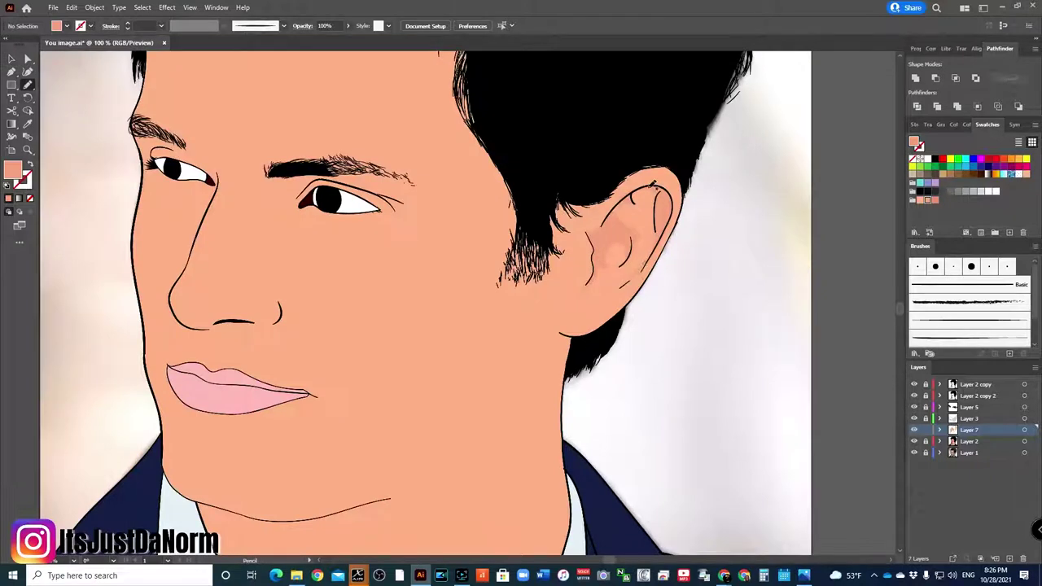
pyautogui.click(913, 441)
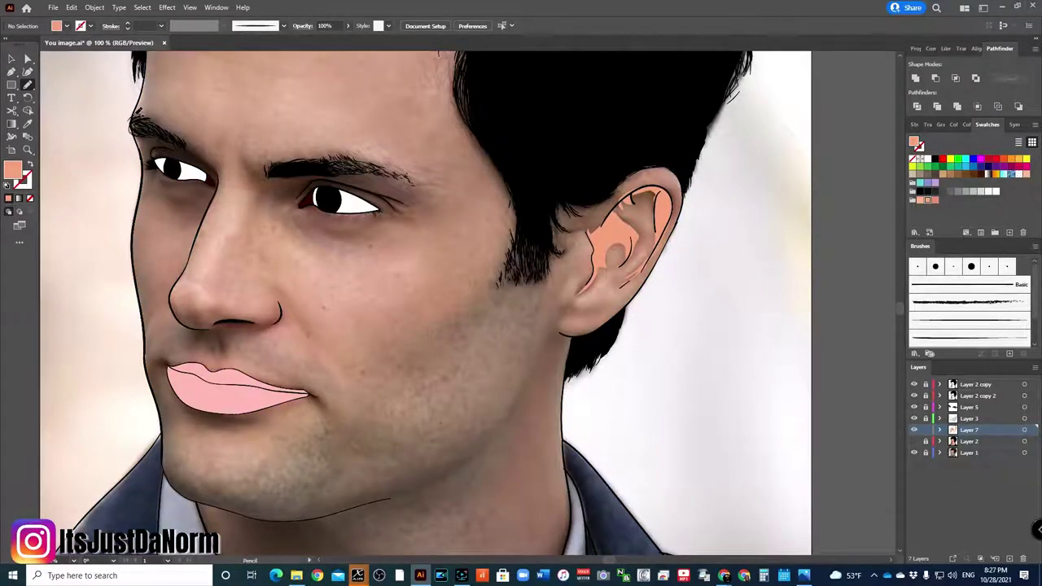
# Draw salmon shading shapes around both eye sockets and brows, the left cheek and jaw, and below the chin.
pyautogui.moveTo(142, 148); pyautogui.dragTo(145, 152)
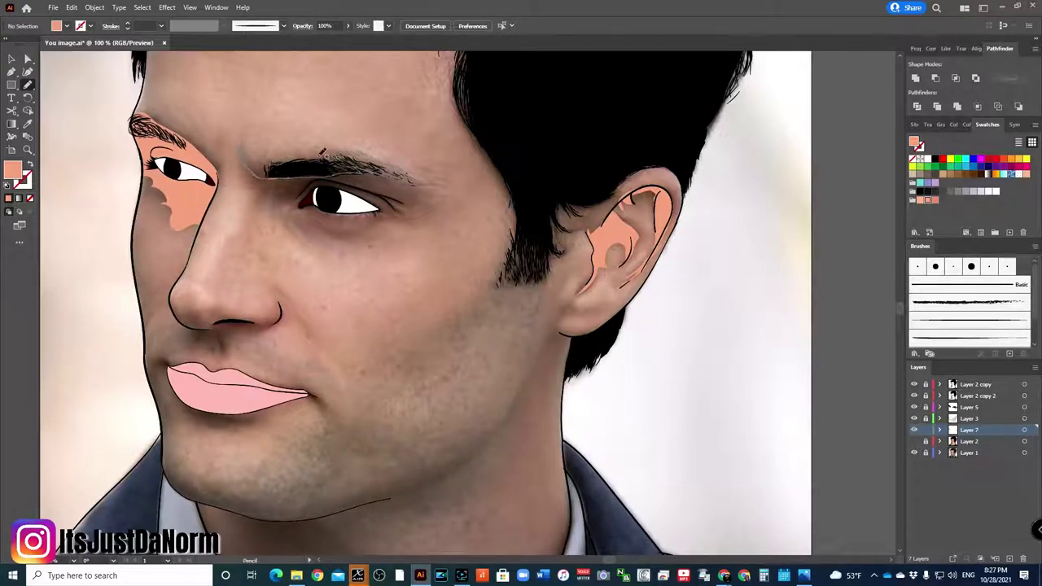
pyautogui.moveTo(407, 171); pyautogui.dragTo(408, 175)
pyautogui.moveTo(218, 172); pyautogui.dragTo(219, 173)
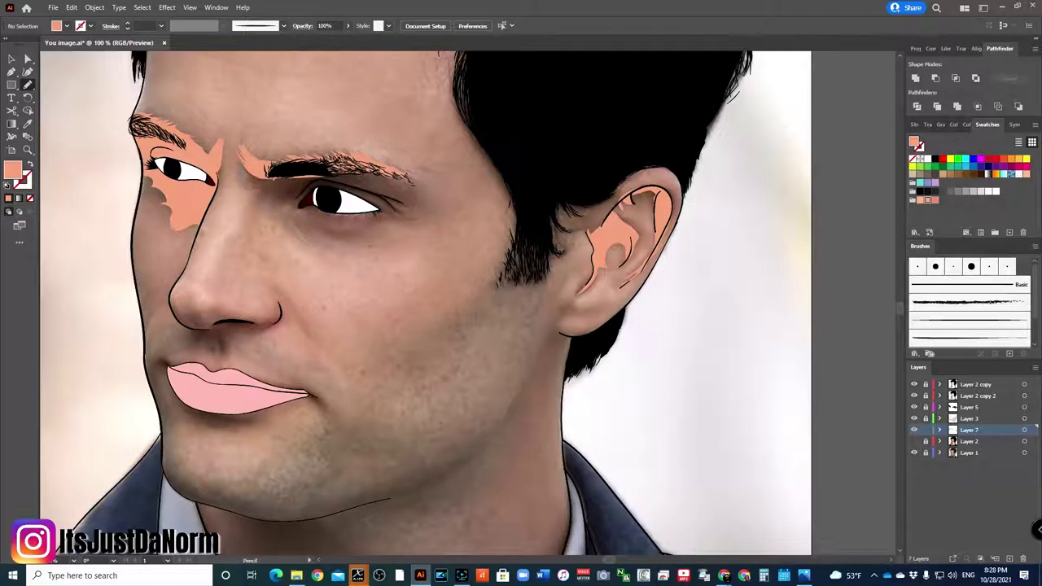
pyautogui.moveTo(437, 200); pyautogui.dragTo(434, 197)
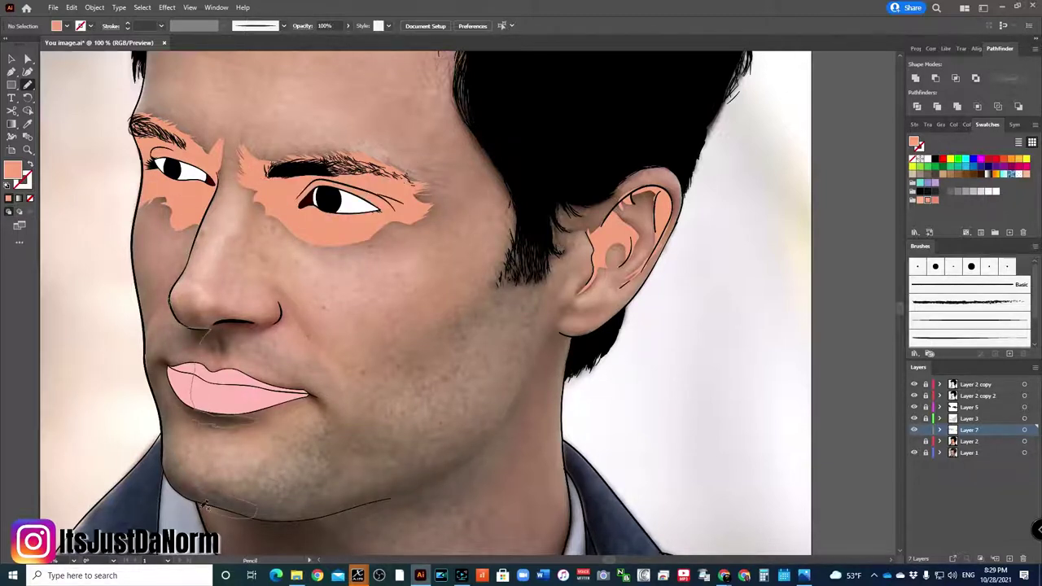
pyautogui.moveTo(197, 418); pyautogui.dragTo(203, 508)
pyautogui.scroll(-5, 407, 325)
pyautogui.hscroll(-4, 532, 267)
pyautogui.moveTo(498, 283); pyautogui.dragTo(494, 348)
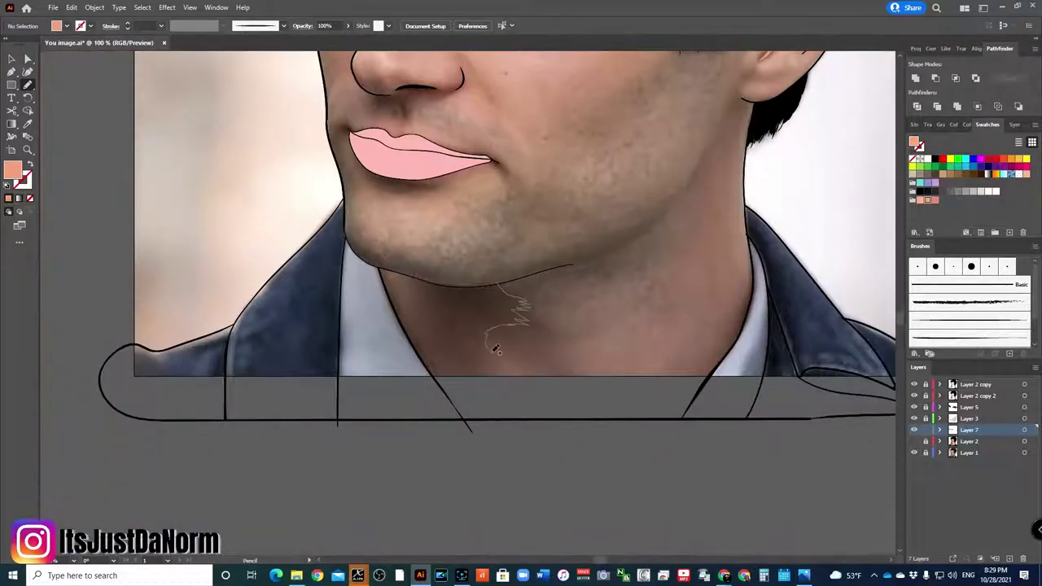
pyautogui.moveTo(416, 340); pyautogui.dragTo(391, 285)
# Shade the underside of the nose and the left corner of the lips.
pyautogui.scroll(-3, 439, 330)
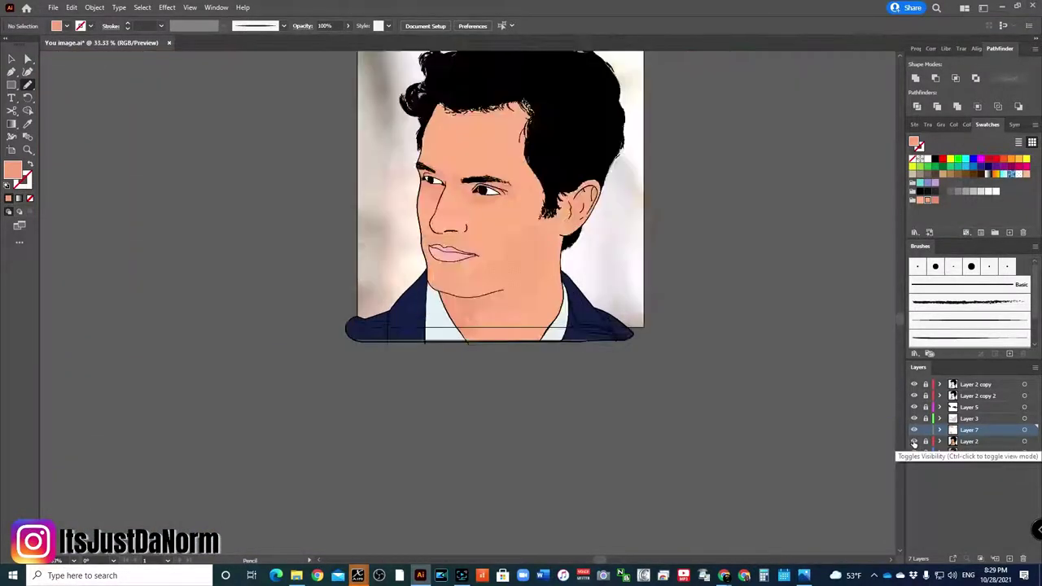
pyautogui.scroll(2, 721, 338)
pyautogui.hotkey('ctrl', '=')
pyautogui.hotkey('ctrl', '=')
pyautogui.hotkey('ctrl', '=')
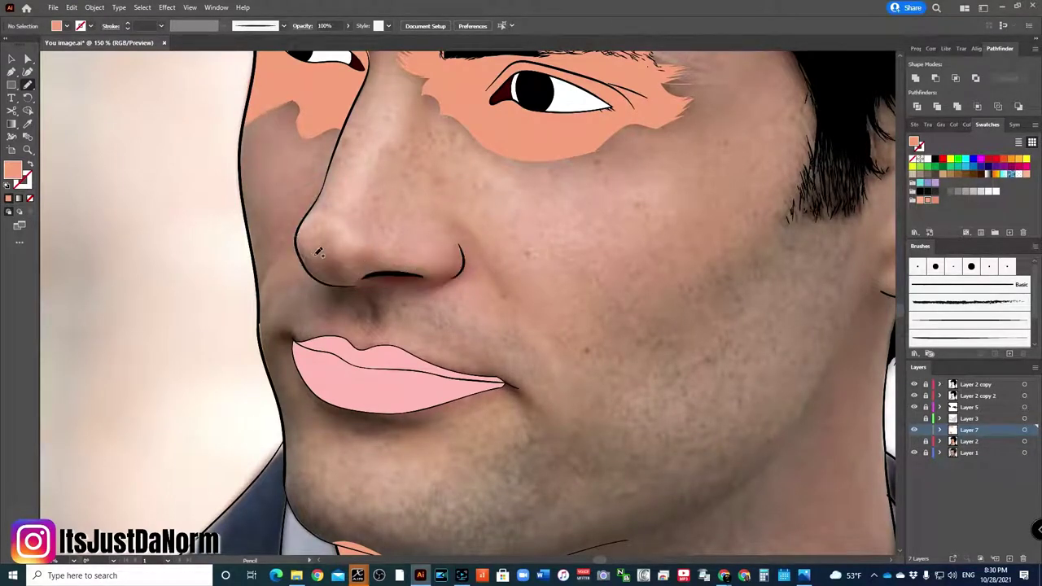
pyautogui.moveTo(315, 271); pyautogui.dragTo(335, 256)
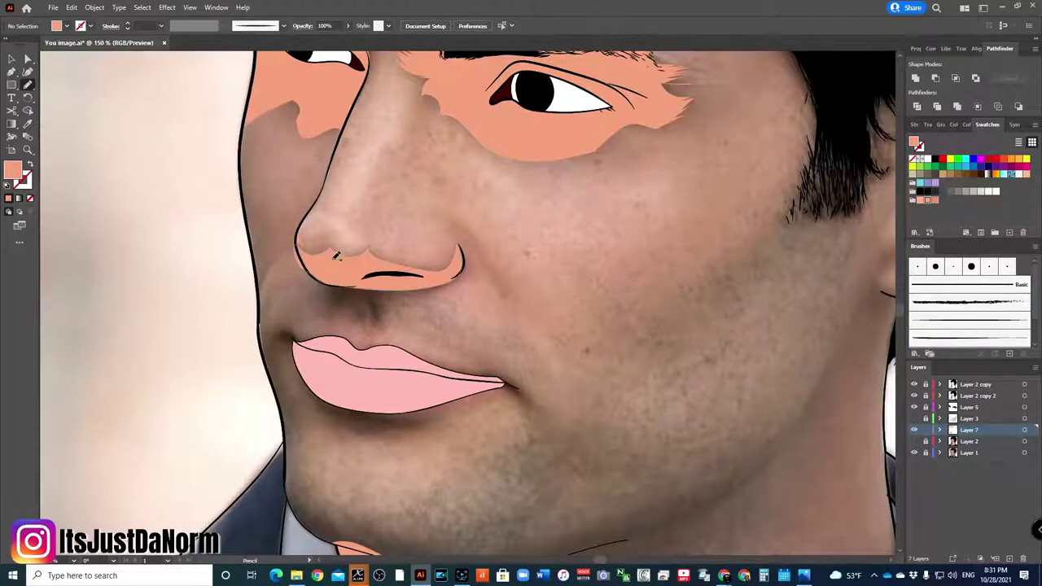
pyautogui.moveTo(301, 334); pyautogui.dragTo(279, 337)
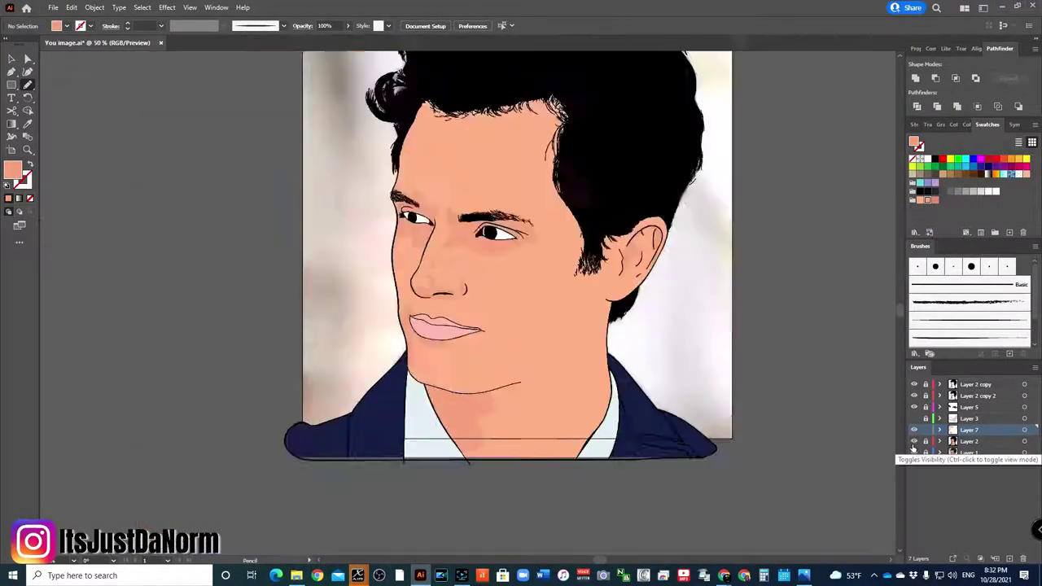
# Shade along the jawline up to the ear and over the ear, then hide the photo.
pyautogui.press('n')
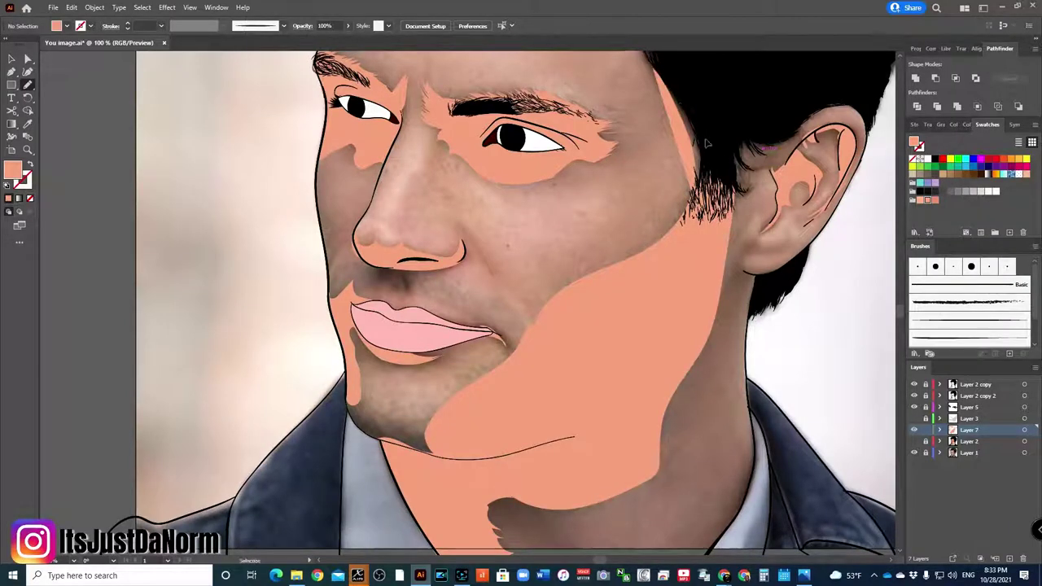
pyautogui.scroll(2, 391, 407)
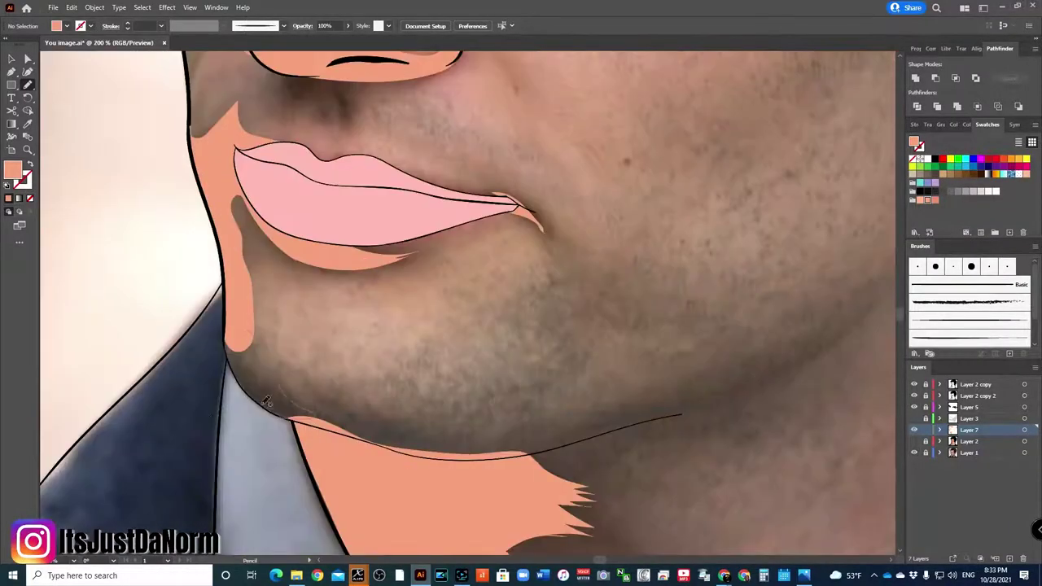
pyautogui.scroll(-3, 266, 400)
pyautogui.moveTo(580, 325); pyautogui.dragTo(656, 231)
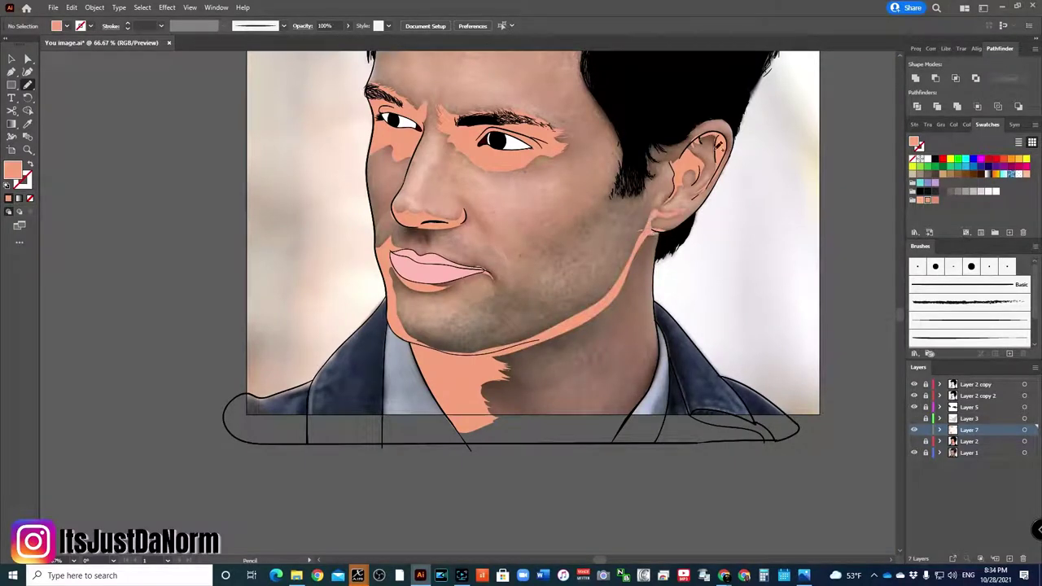
pyautogui.moveTo(698, 138); pyautogui.dragTo(656, 177)
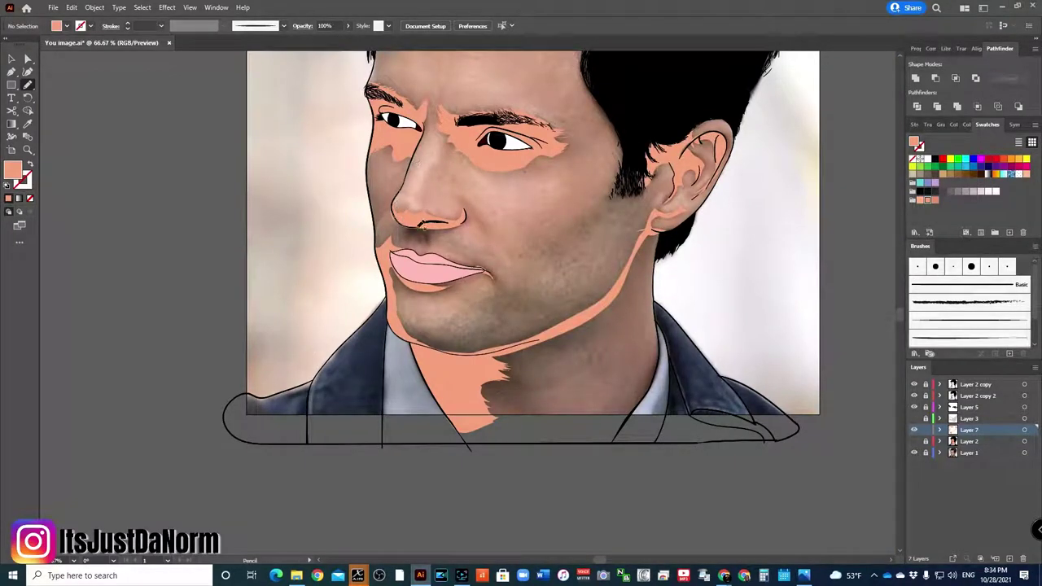
pyautogui.hotkey('ctrl', '-')
pyautogui.hotkey('ctrl', '-')
pyautogui.click(913, 452)
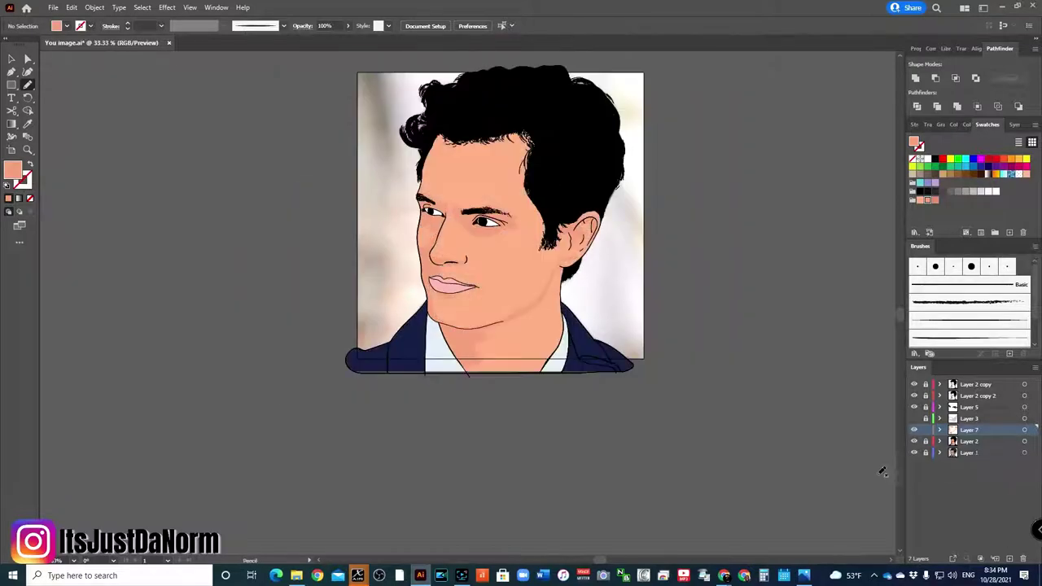
# Create Layer 8 and move it above Layer 7.
pyautogui.click(1010, 559)
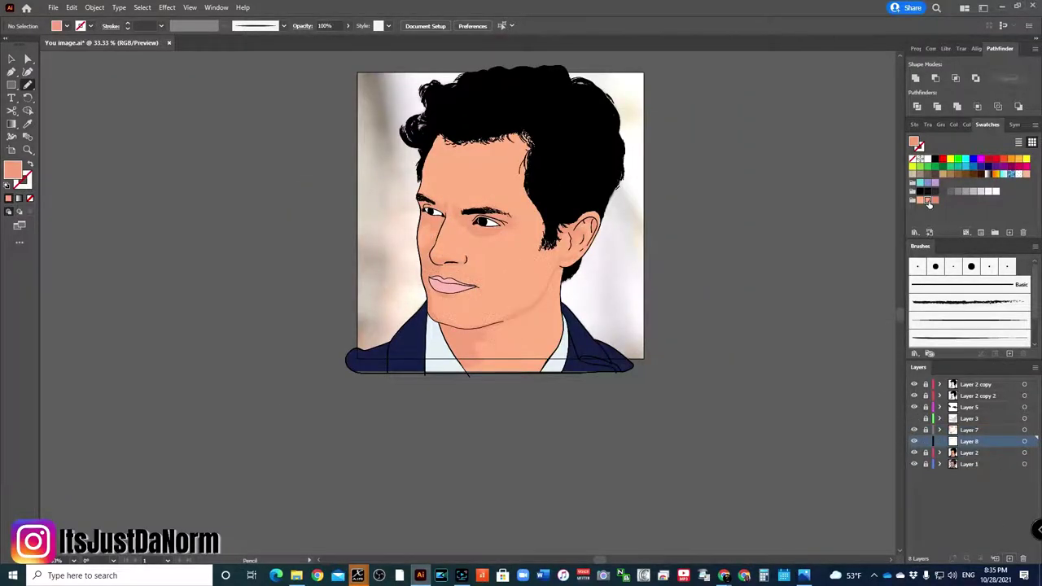
pyautogui.hotkey('ctrl', '1')
pyautogui.scroll(1, 859, 440)
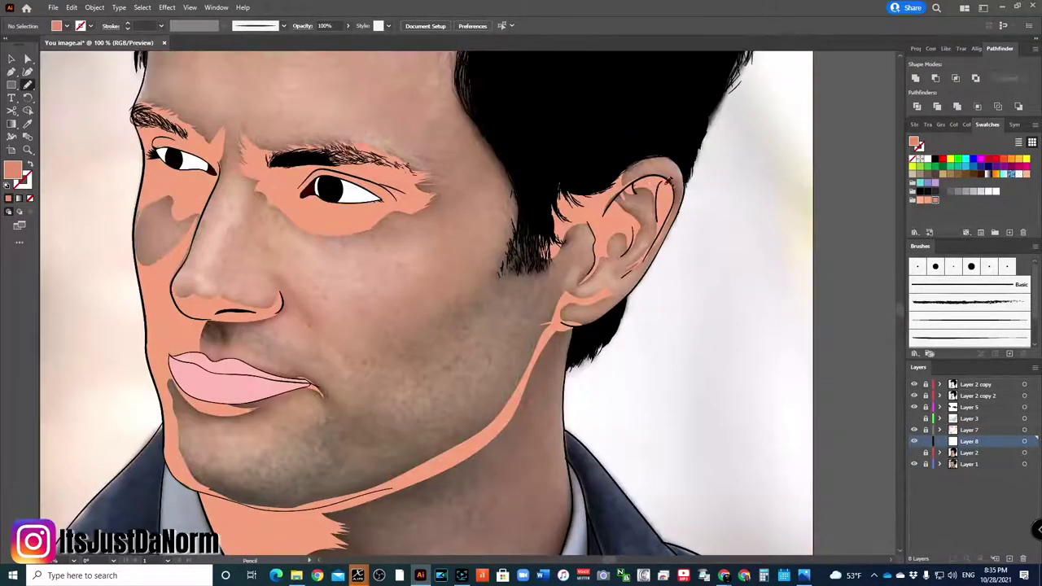
pyautogui.moveTo(969, 441); pyautogui.dragTo(968, 429)
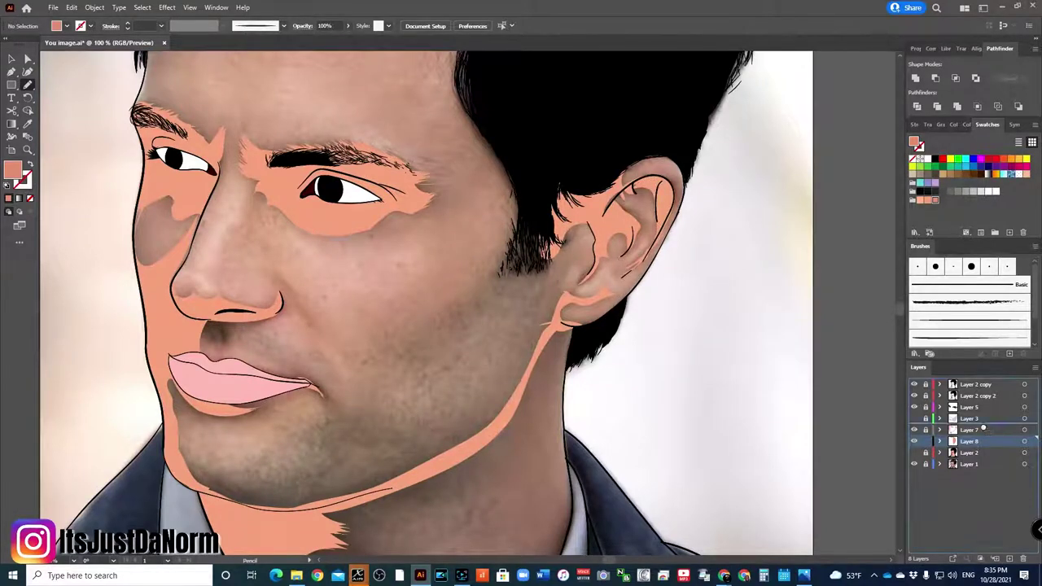
# Set the drawing fill to the darker brown #99523F for deeper shadows.
pyautogui.doubleClick(14, 171)
pyautogui.moveTo(699, 358); pyautogui.dragTo(710, 374)
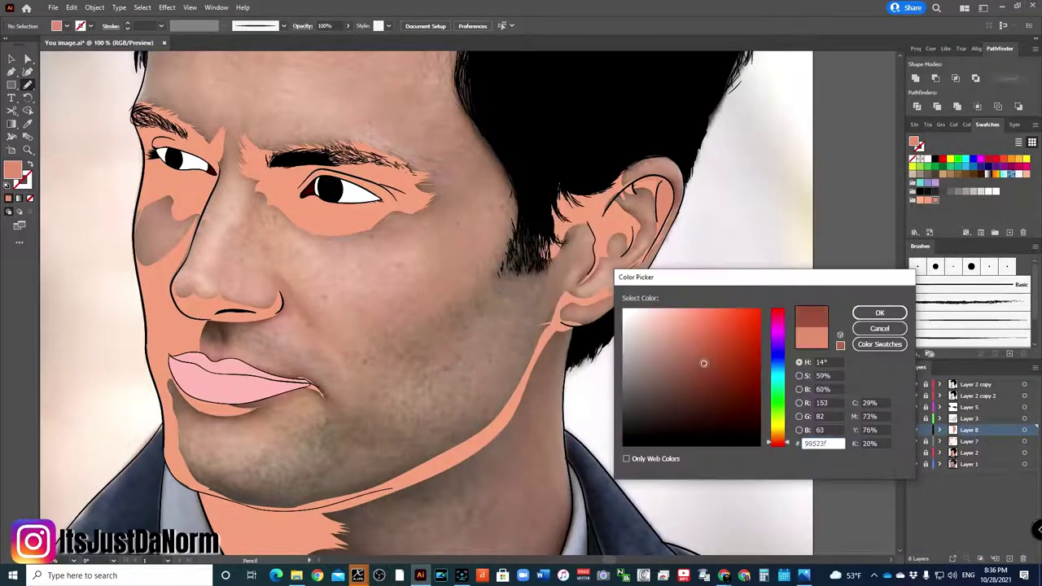
pyautogui.click(876, 309)
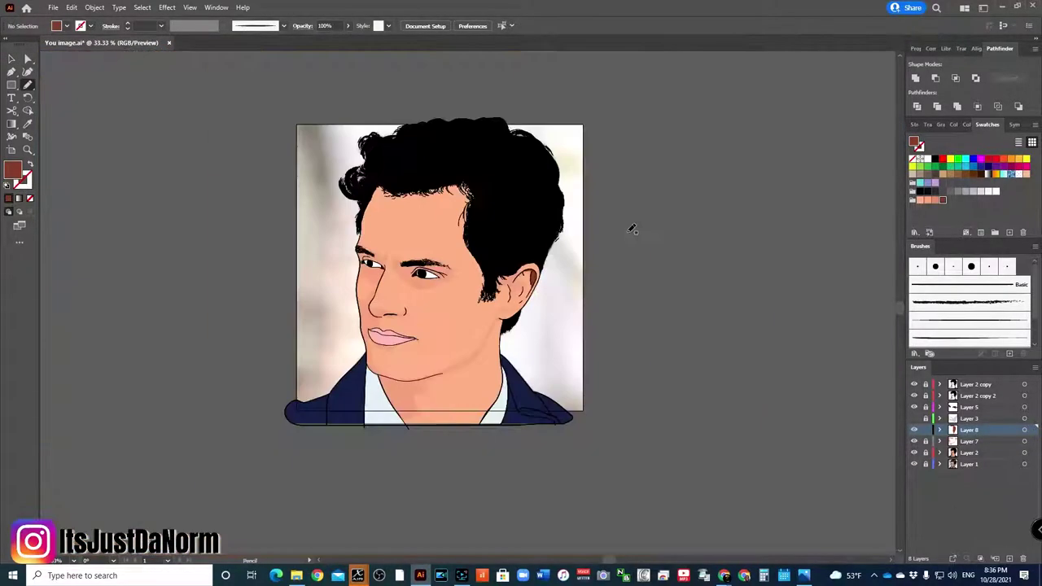
pyautogui.hotkey('ctrl', '1')
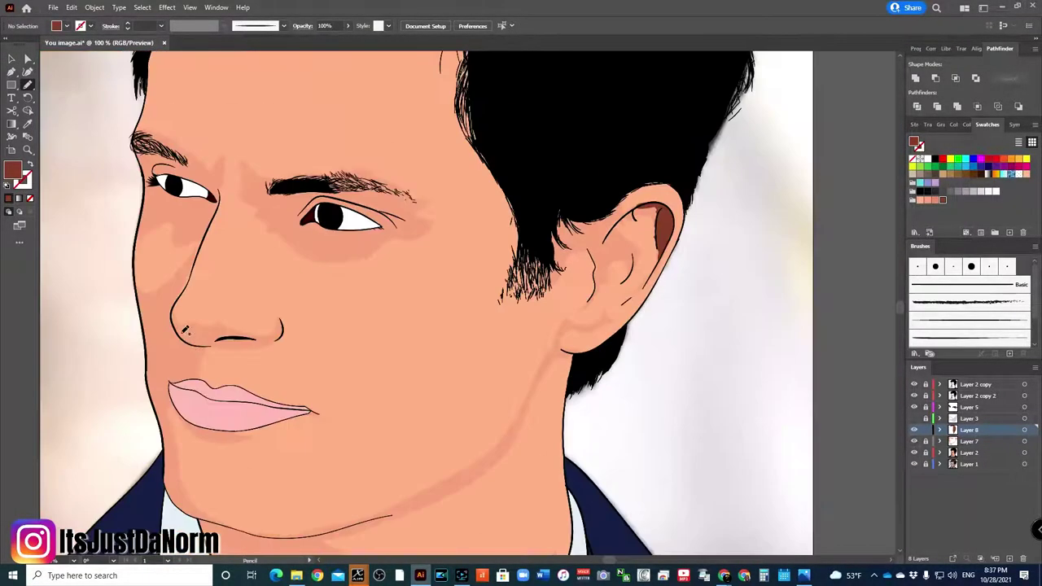
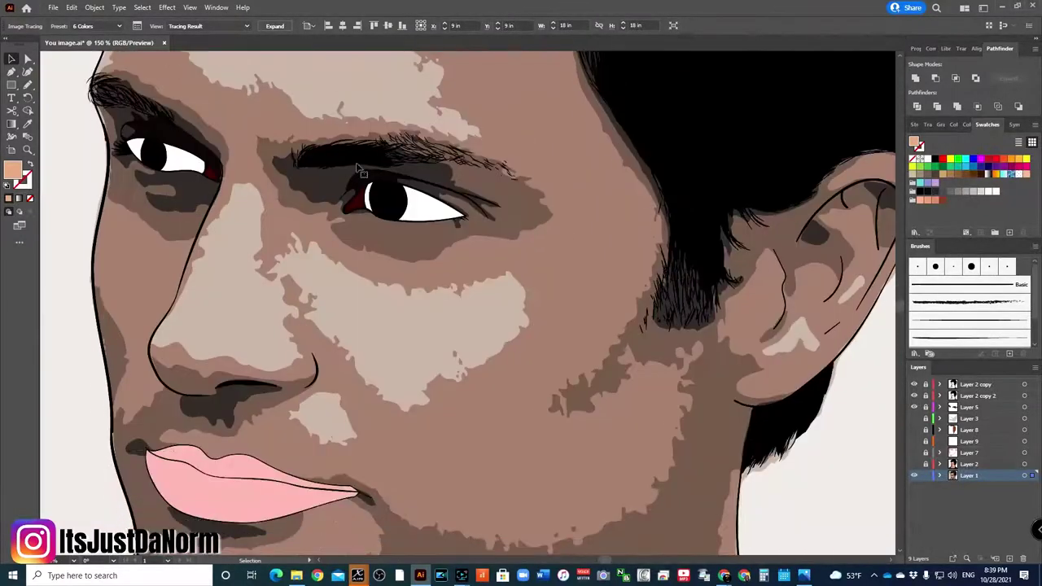
# Toggle Layer 7's peach skin shading on and off while zooming, leaving it visible and selected.
pyautogui.hotkey('ctrl', '-')
pyautogui.hotkey('ctrl', '-')
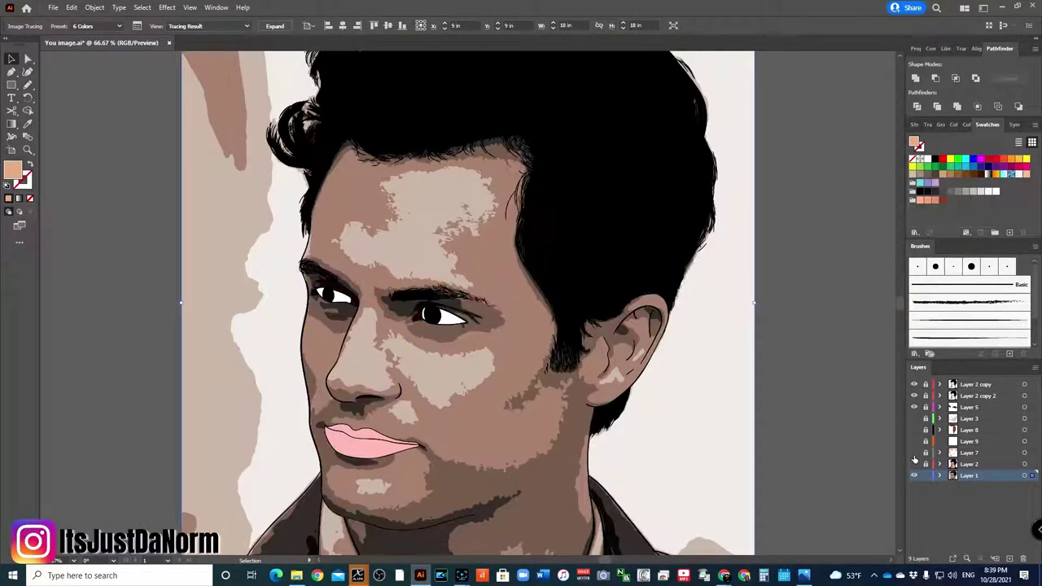
pyautogui.click(913, 462)
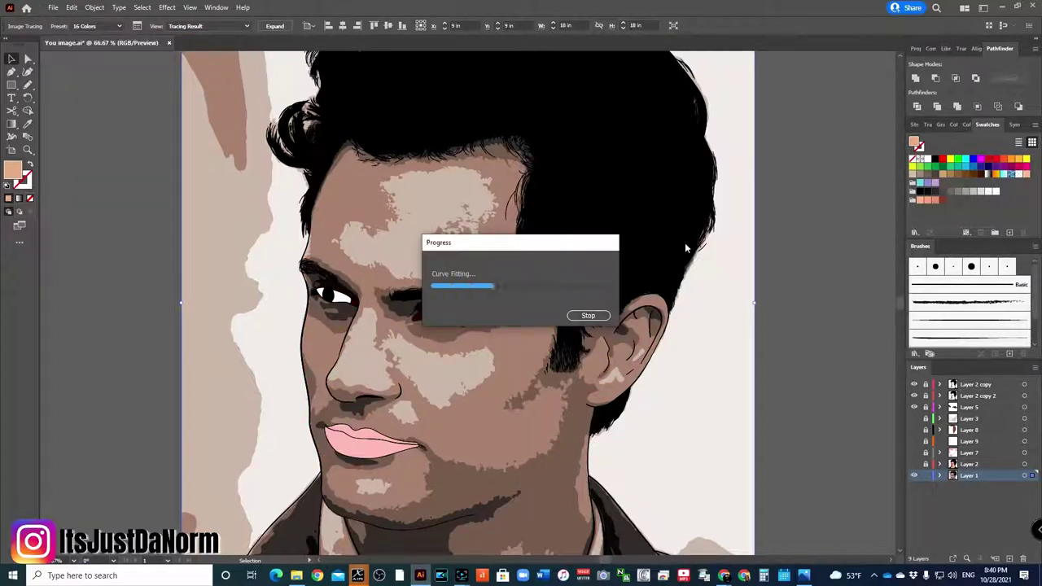
pyautogui.click(914, 452)
pyautogui.click(914, 452)
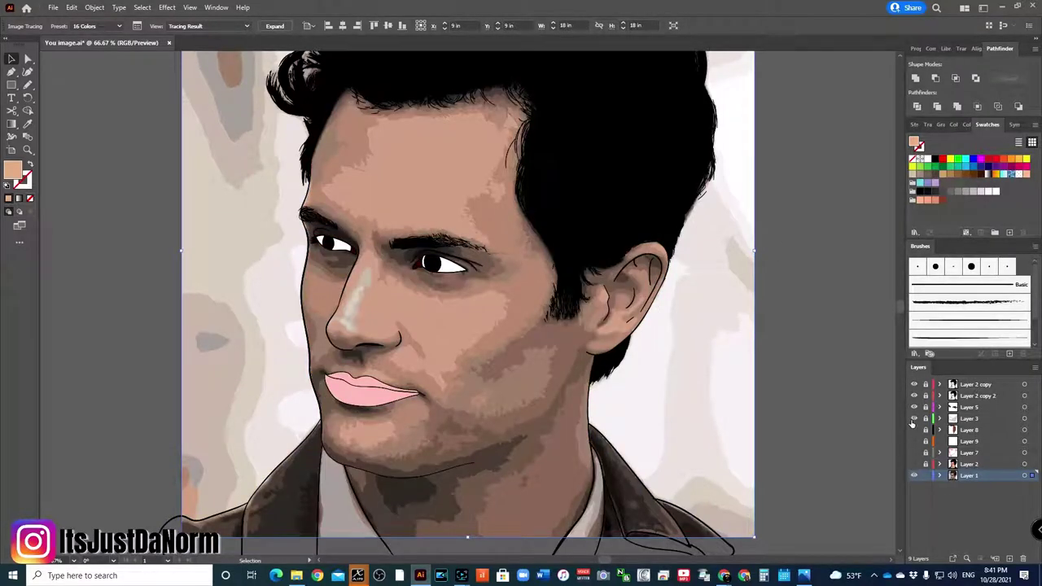
pyautogui.hotkey('ctrl', '1')
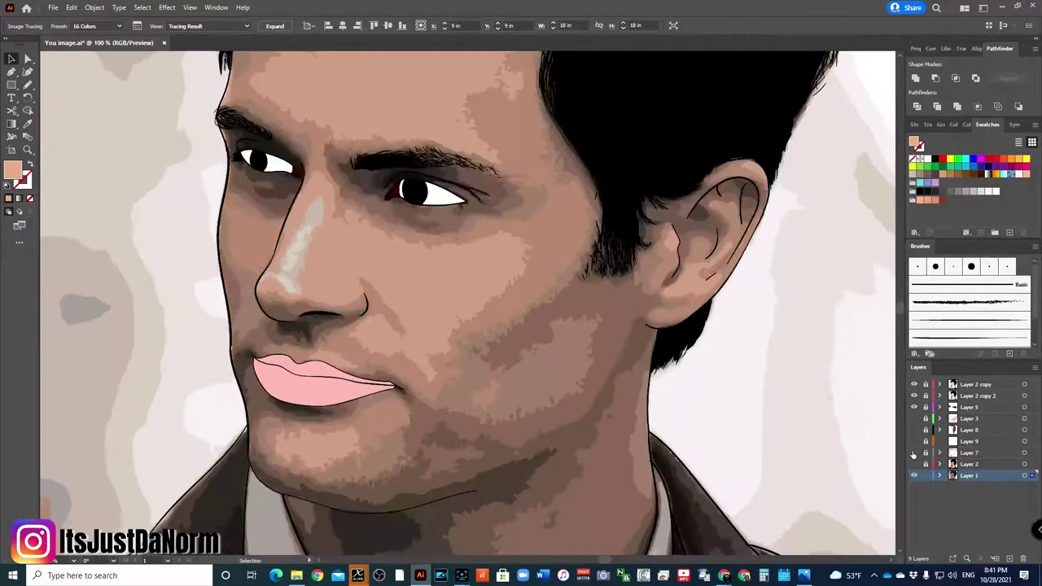
pyautogui.click(914, 452)
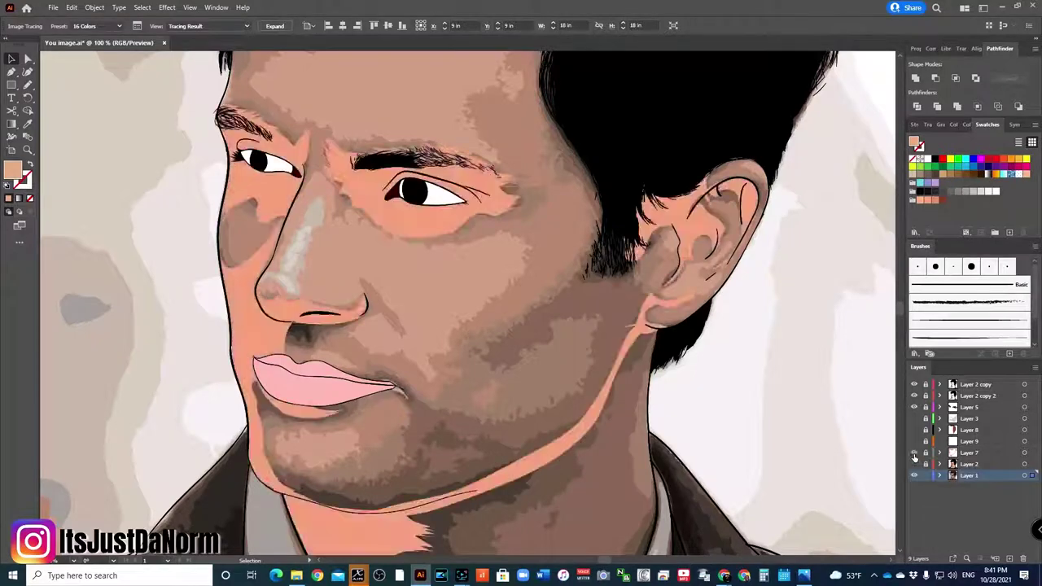
pyautogui.click(913, 452)
pyautogui.hotkey('ctrl', '-')
pyautogui.hotkey('ctrl', '+')
pyautogui.hotkey('ctrl', '+')
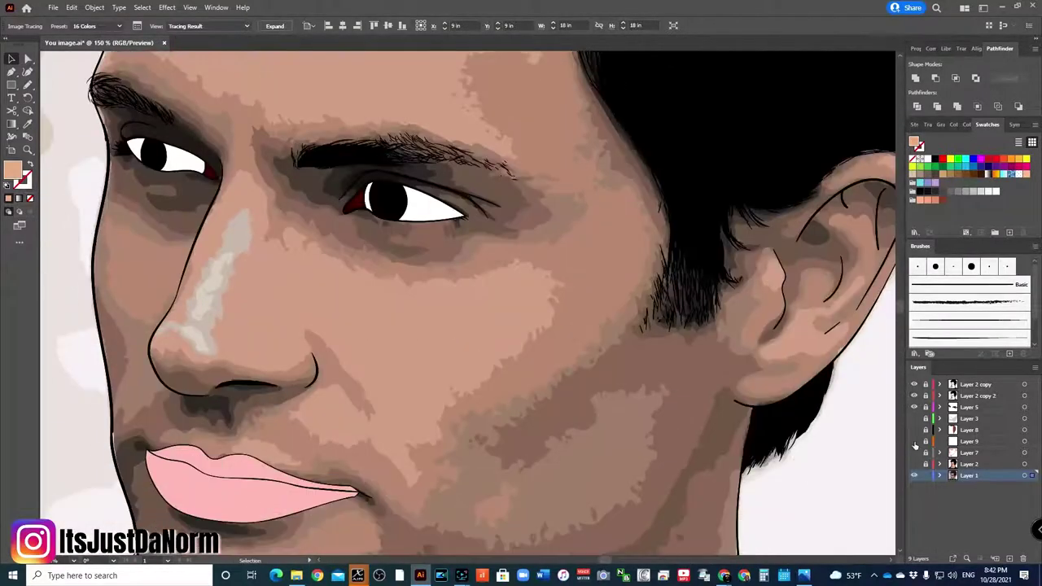
pyautogui.hotkey('ctrl', '-')
pyautogui.hotkey('ctrl', '-')
pyautogui.click(913, 452)
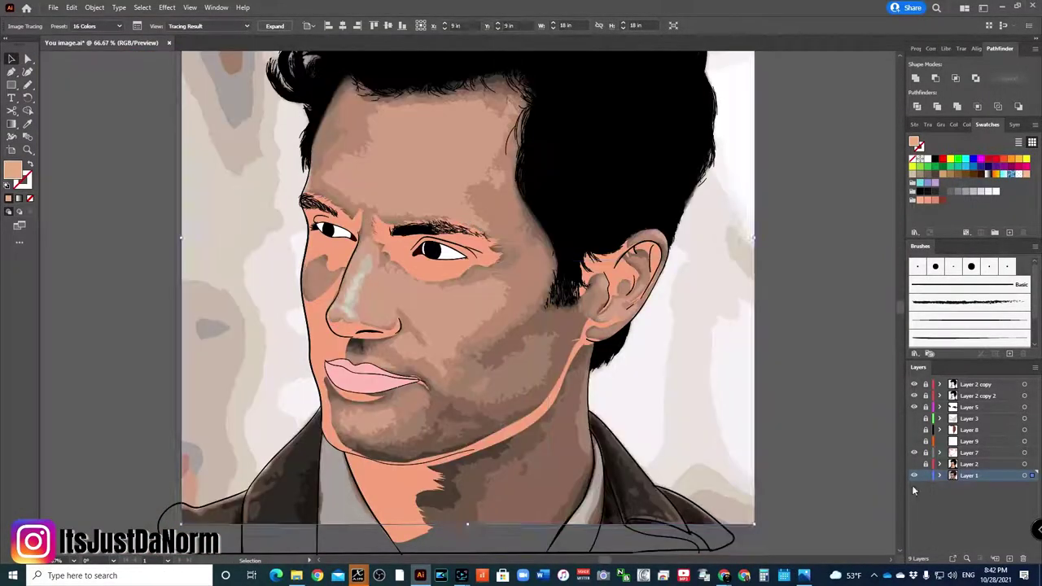
# On Layer 9, draw a light salmon square beside the face and colour a lower copy dark brown.
pyautogui.hotkey('ctrl', '+')
pyautogui.hotkey('ctrl', '+')
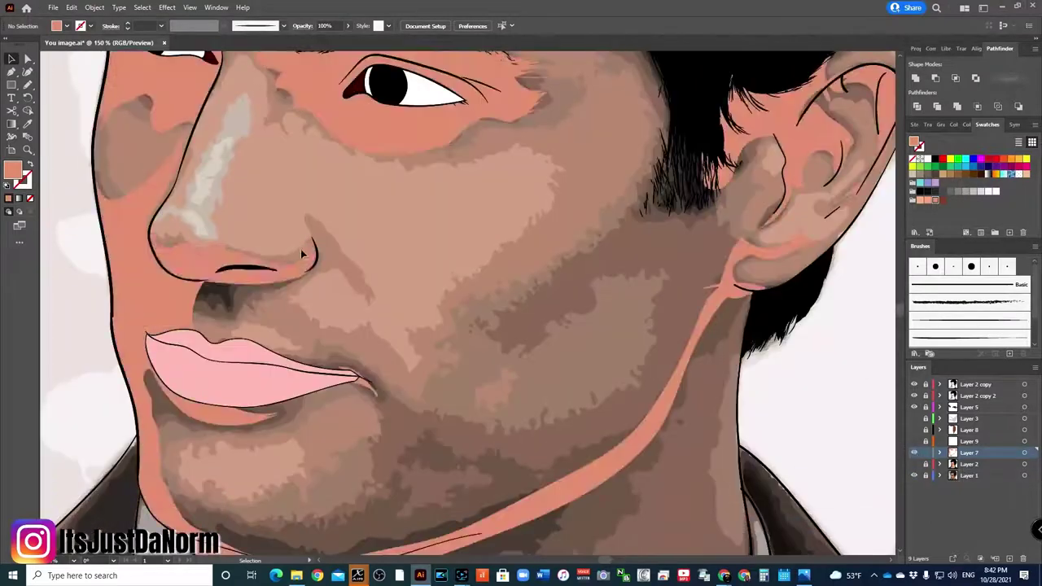
pyautogui.moveTo(160, 257); pyautogui.dragTo(339, 244)
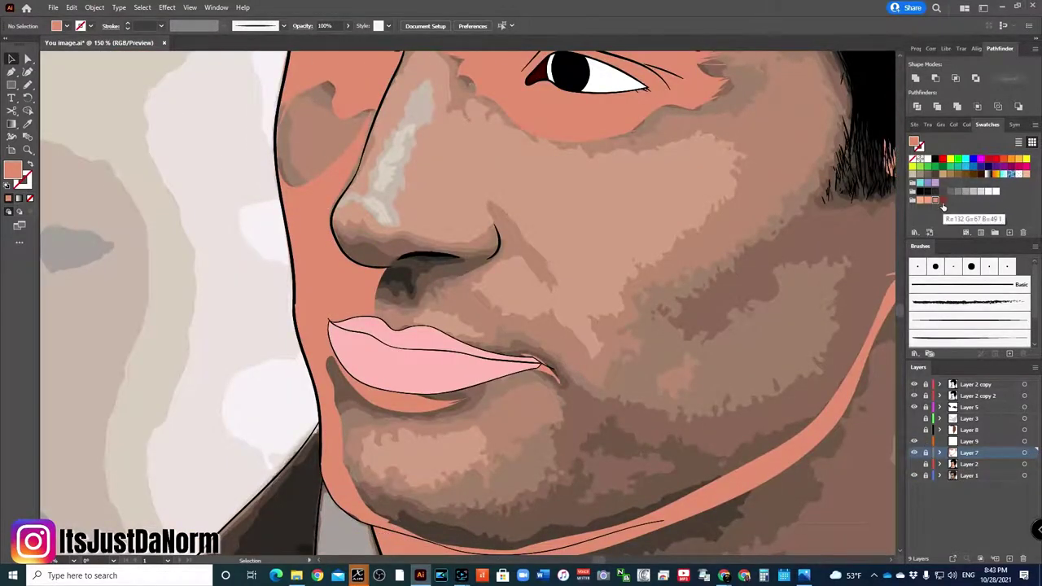
pyautogui.click(920, 199)
pyautogui.press('m')
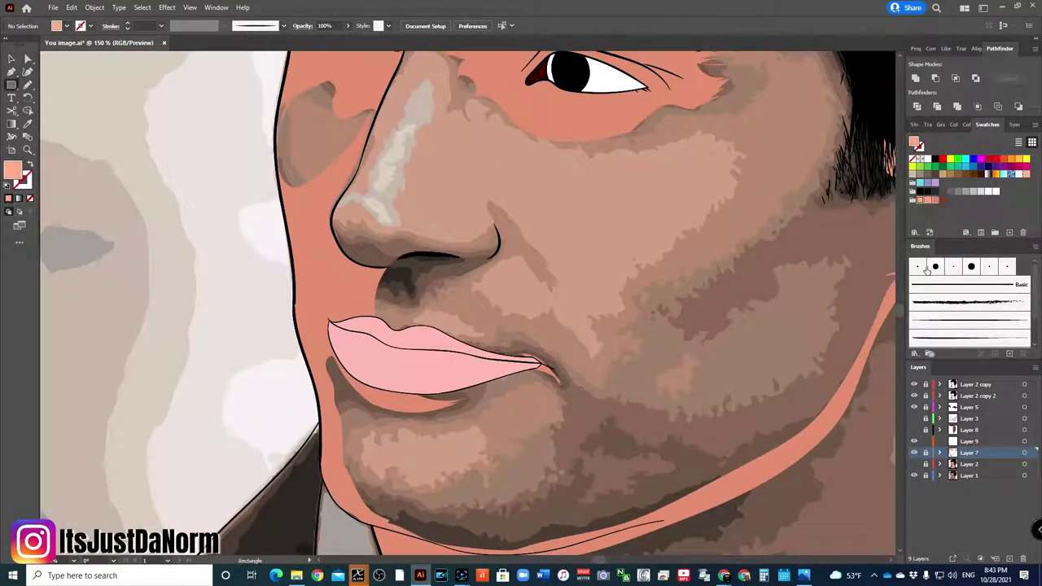
pyautogui.click(969, 440)
pyautogui.moveTo(131, 189)
pyautogui.mouseDown()
pyautogui.moveTo(176, 235)
pyautogui.moveTo(155, 427)
pyautogui.mouseUp()
pyautogui.press('v')
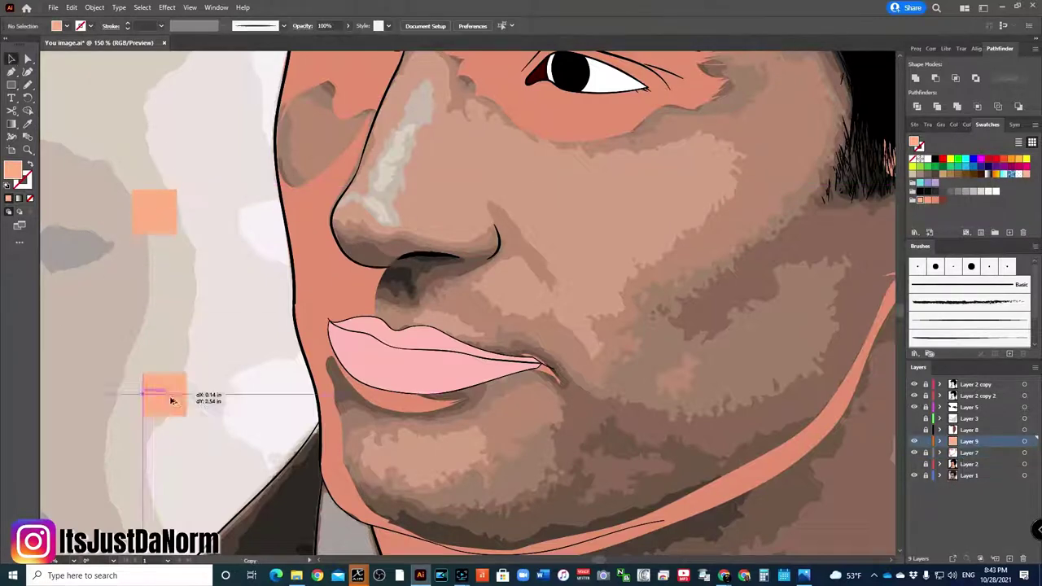
pyautogui.moveTo(681, 396); pyautogui.dragTo(708, 409)
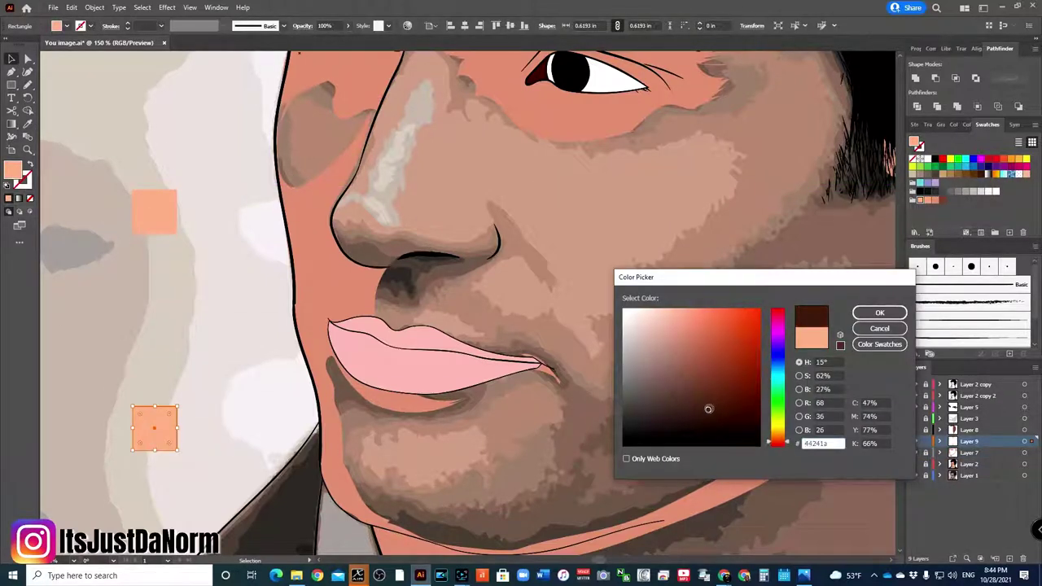
pyautogui.click(879, 312)
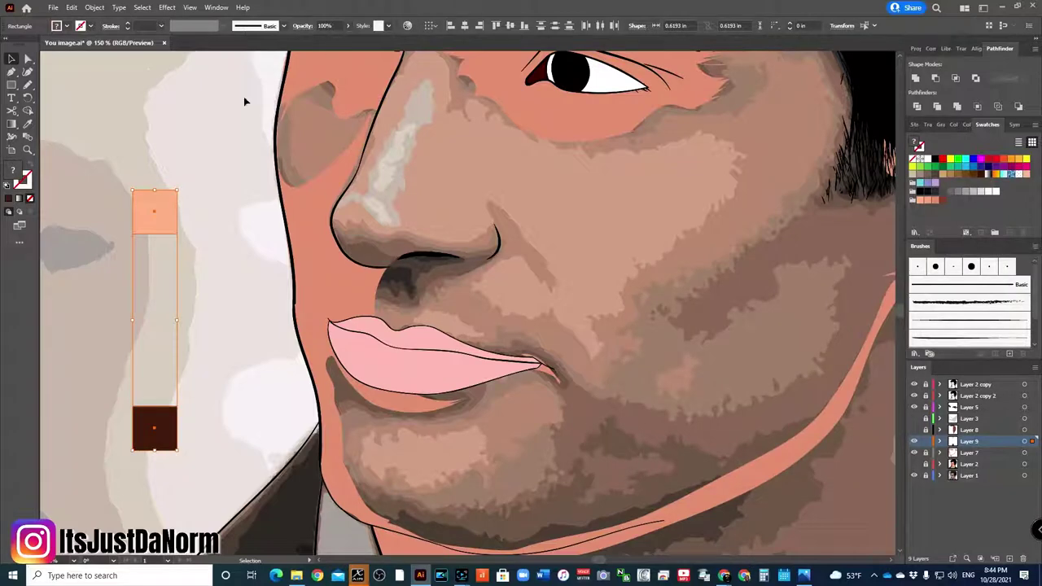
# Blend the salmon and dark brown squares using 4 specified steps.
pyautogui.click(94, 7)
pyautogui.click(277, 383)
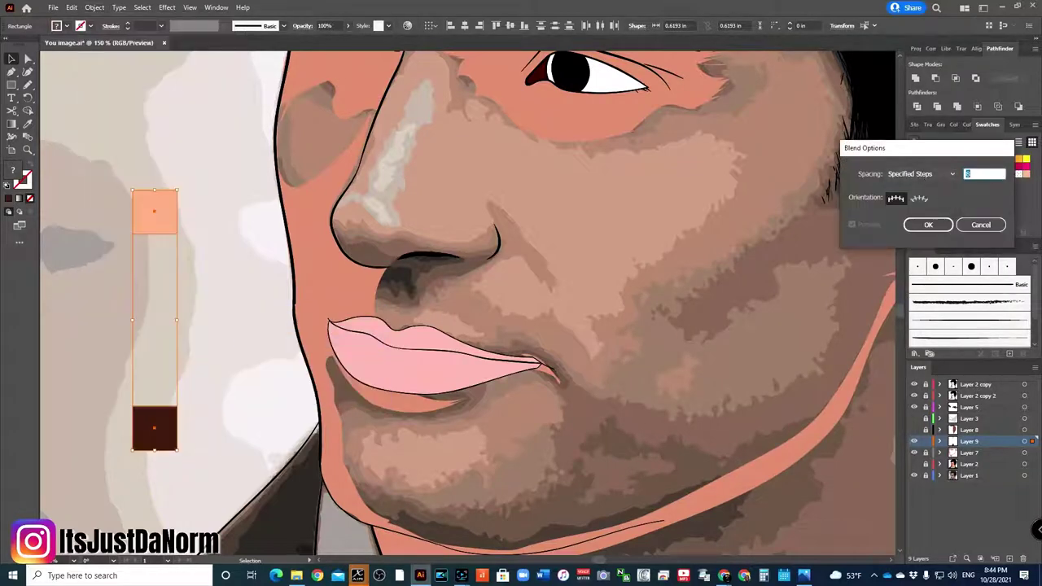
pyautogui.write('4')
pyautogui.click(928, 225)
pyautogui.click(95, 7)
pyautogui.click(261, 302)
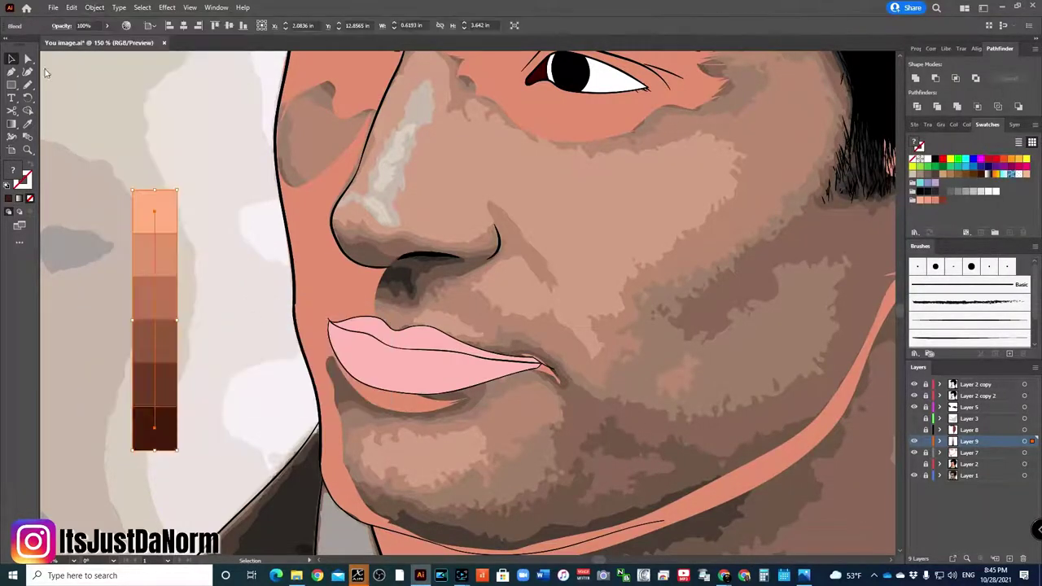
# Expand the blend into six separate colour squares and reposition the ramp beside the face.
pyautogui.moveTo(145, 257); pyautogui.dragTo(217, 175)
pyautogui.hotkey('ctrl', 'shift', 'a')
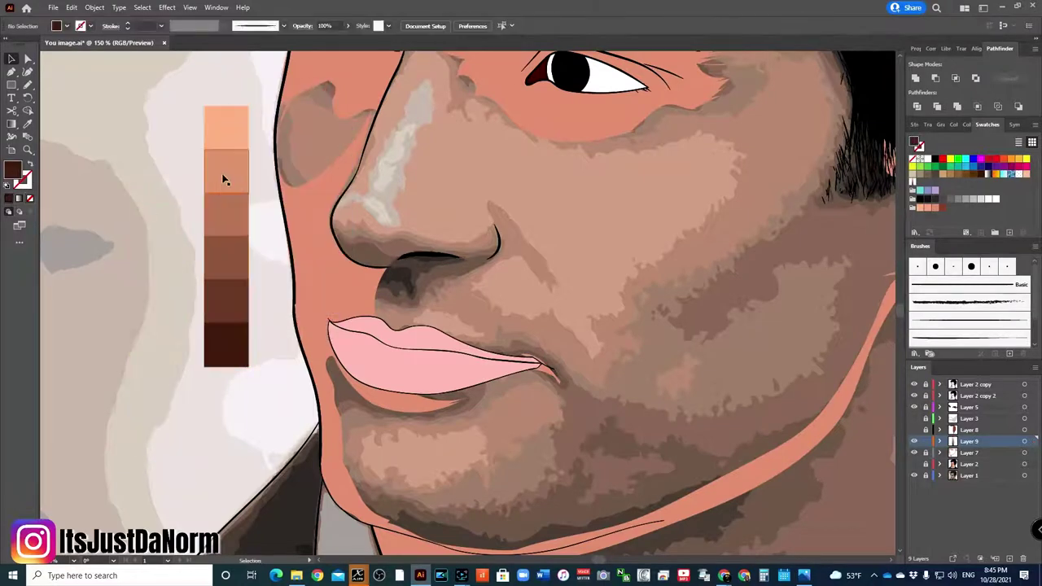
pyautogui.click(225, 179)
pyautogui.press('Return')
pyautogui.moveTo(226, 171); pyautogui.dragTo(225, 171)
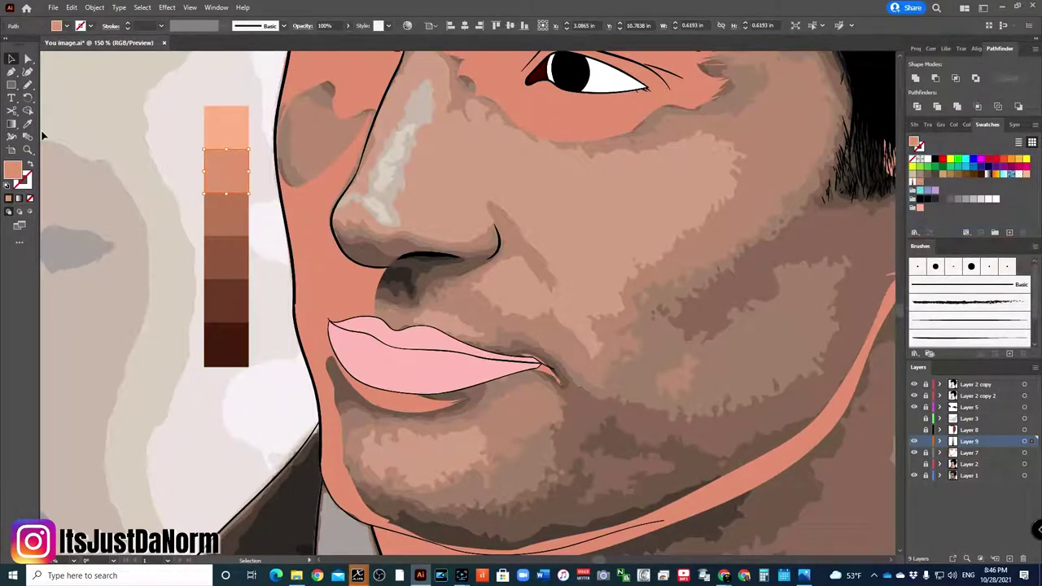
pyautogui.moveTo(228, 244); pyautogui.dragTo(157, 264)
pyautogui.click(399, 163)
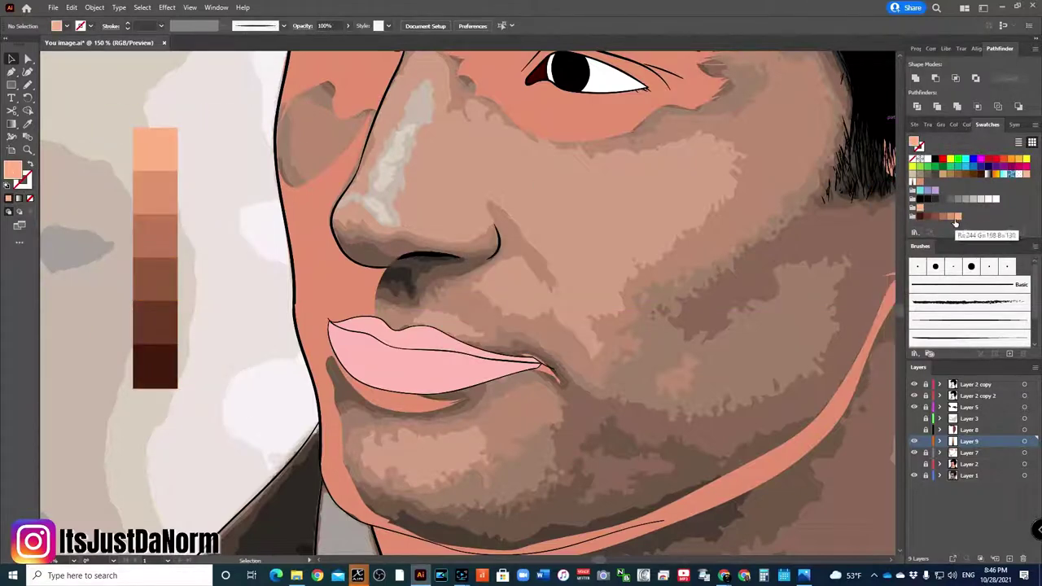
# Recheck Layer 7's shading, move Layer 7 above Layers 8 and 9, and add a new layer.
pyautogui.hotkey('ctrl', '-')
pyautogui.hotkey('ctrl', '-')
pyautogui.hotkey('ctrl', '-')
pyautogui.scroll(1, 773, 501)
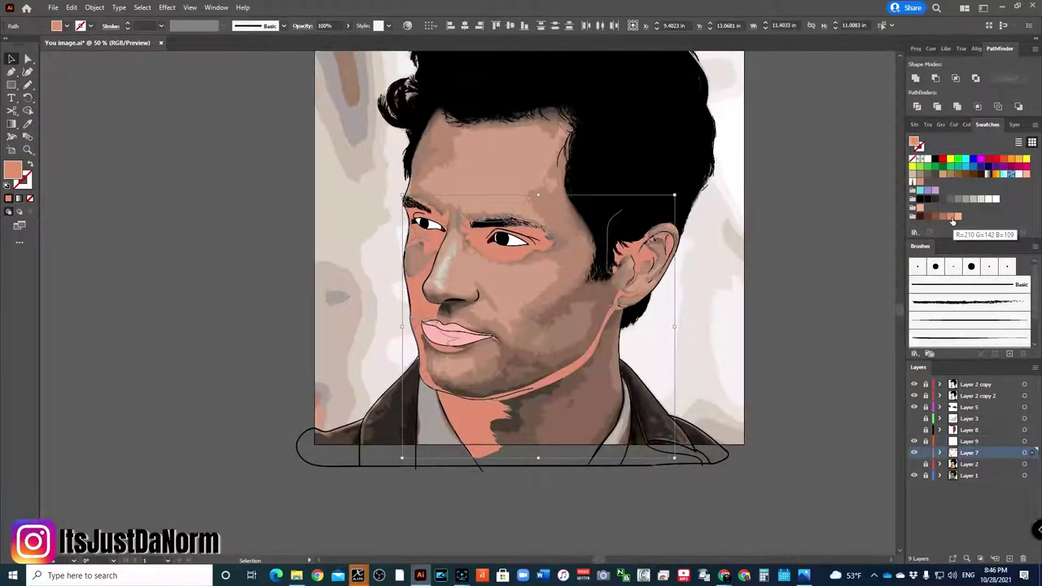
pyautogui.click(913, 453)
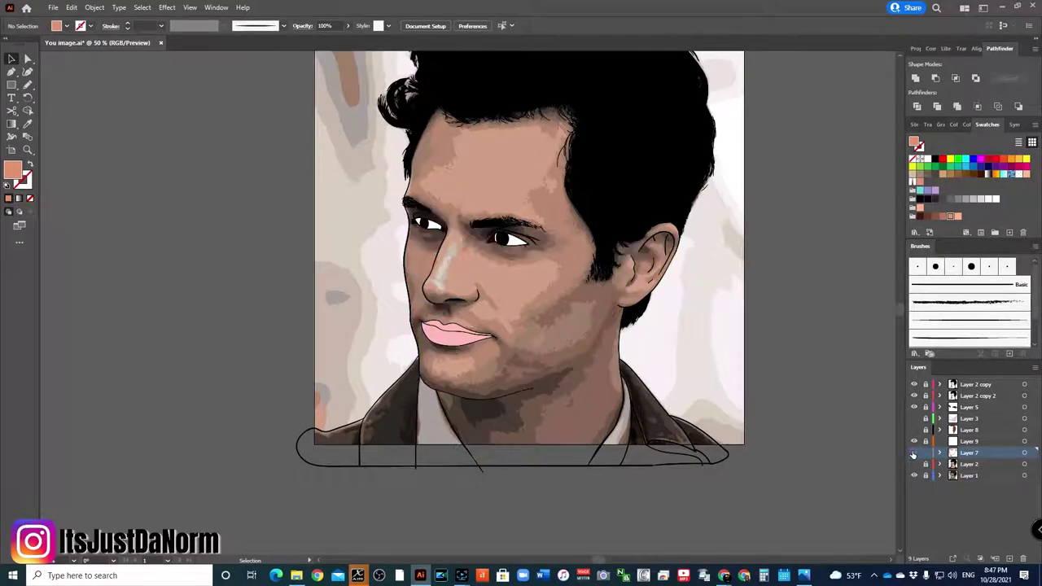
pyautogui.hotkey('ctrl', '+')
pyautogui.hotkey('ctrl', '+')
pyautogui.hotkey('ctrl', '+')
pyautogui.click(913, 452)
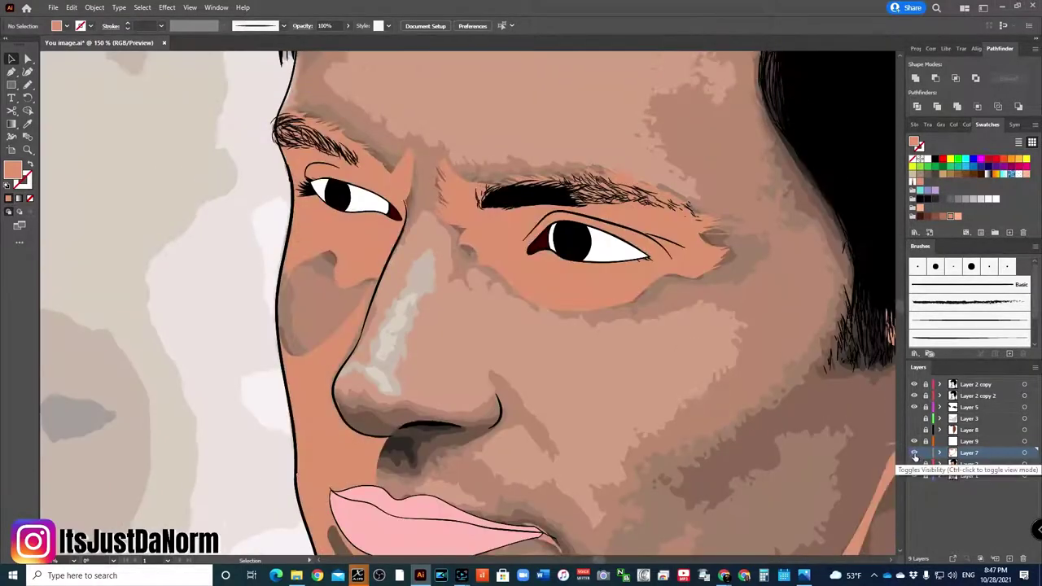
pyautogui.hotkey('ctrl', '-')
pyautogui.hotkey('ctrl', '-')
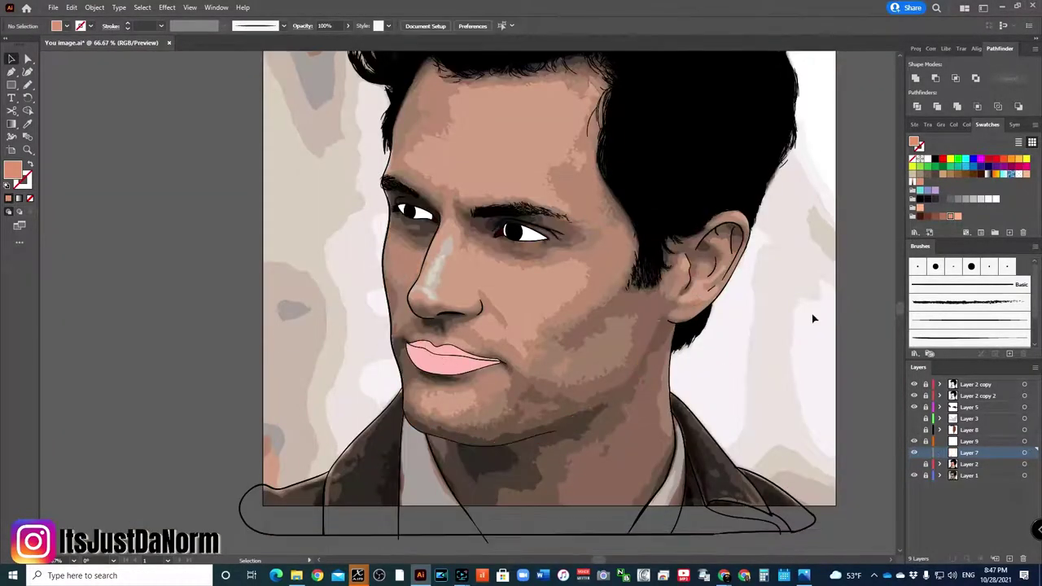
pyautogui.moveTo(968, 452); pyautogui.dragTo(968, 426)
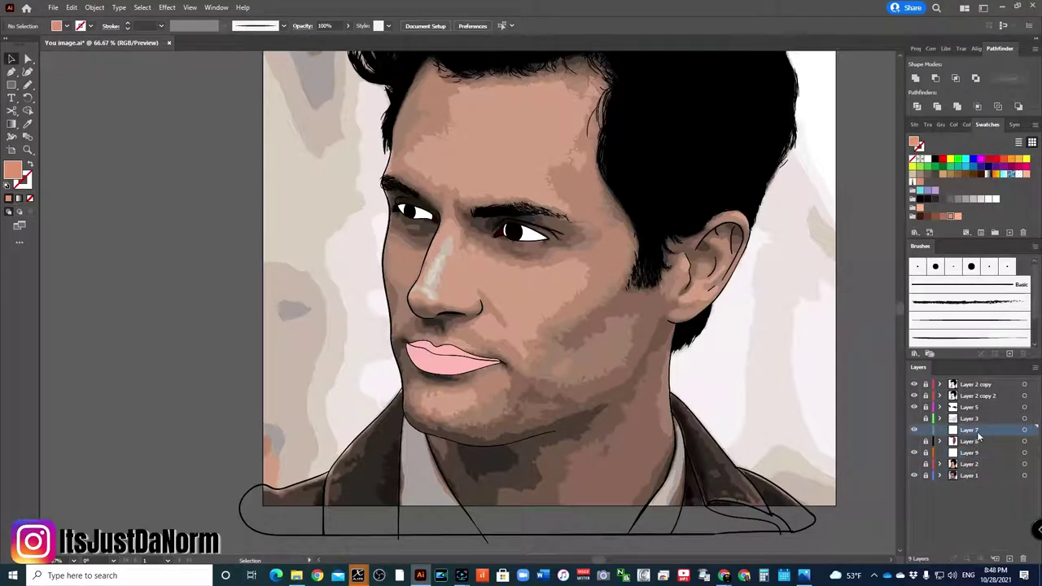
pyautogui.click(936, 453)
pyautogui.hotkey('ctrl', 'l')
pyautogui.hotkey('ctrl', 'l')
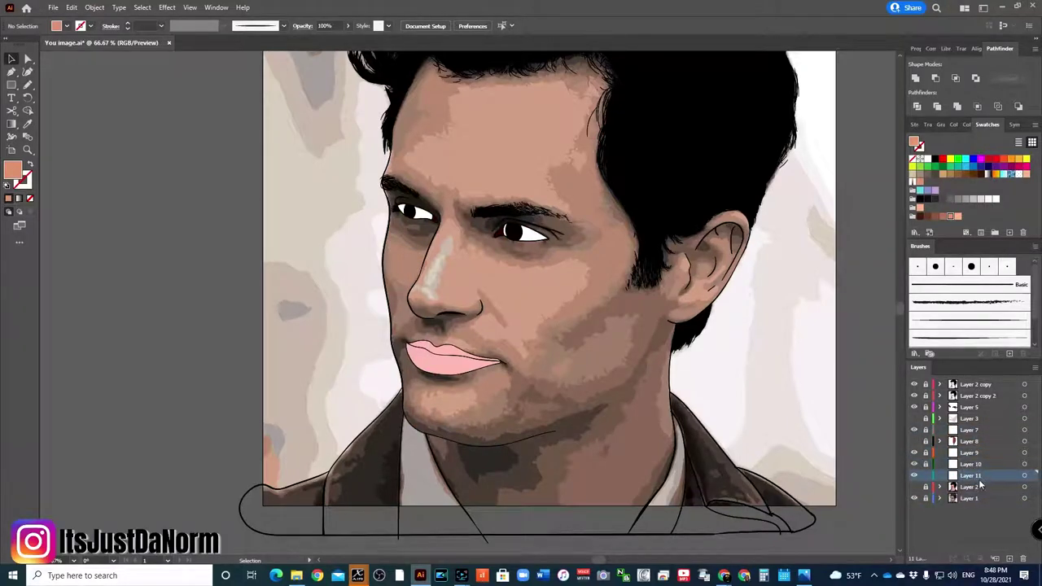
pyautogui.hotkey('ctrl', '+')
pyautogui.hotkey('ctrl', '+')
pyautogui.hotkey('ctrl', '+')
# Pencil a peach shading shape from brow to cheek around the eye, removing an unwanted patch.
pyautogui.press('n')
pyautogui.scroll(2, 291, 63)
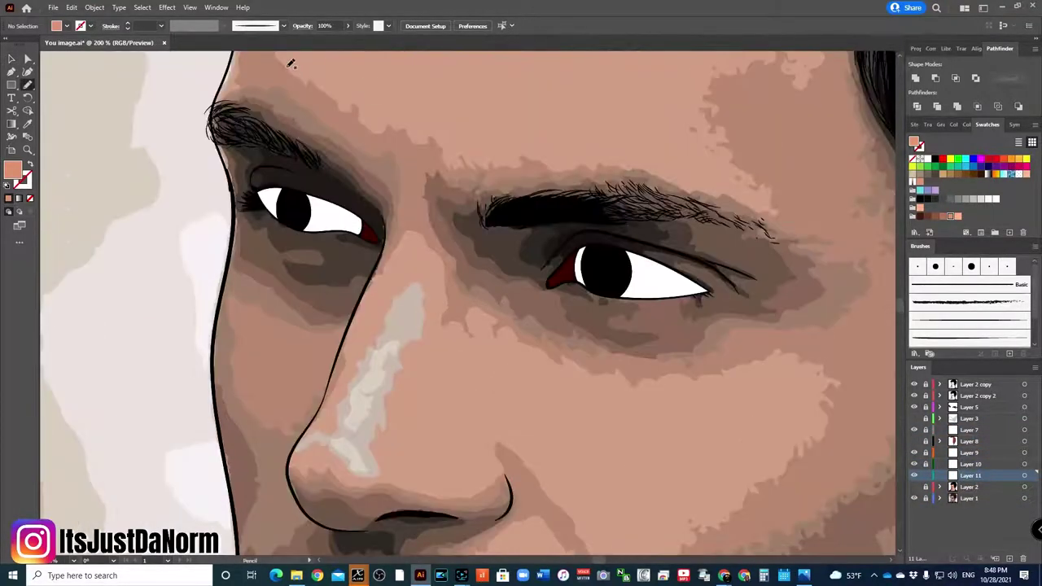
pyautogui.moveTo(627, 166); pyautogui.dragTo(753, 357)
pyautogui.moveTo(636, 383); pyautogui.dragTo(515, 326)
pyautogui.moveTo(377, 210); pyautogui.dragTo(342, 81)
pyautogui.scroll(-2, 352, 258)
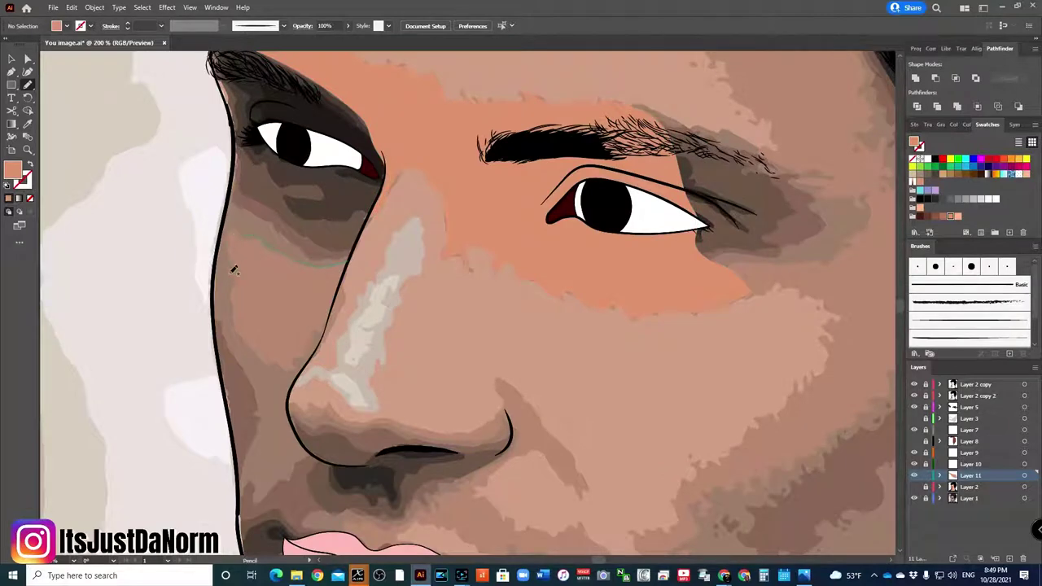
pyautogui.press('Return')
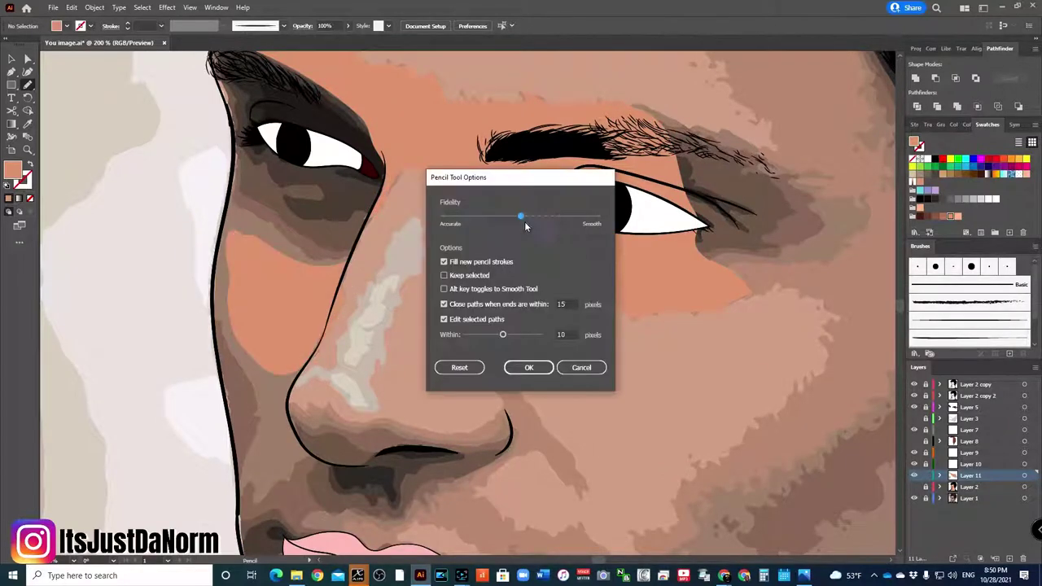
# Pencil peach shading down the forehead and under the hairline.
pyautogui.press('Escape')
pyautogui.scroll(-8, 667, 398)
pyautogui.hotkey('ctrl', '0')
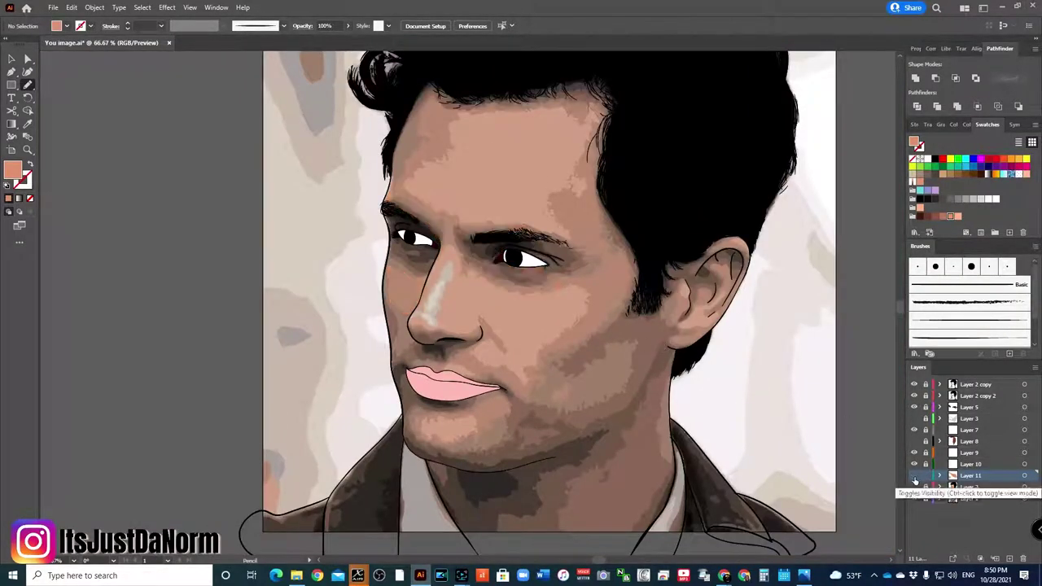
pyautogui.scroll(3, 535, 136)
pyautogui.scroll(2, 535, 137)
pyautogui.moveTo(431, 166)
pyautogui.mouseDown()
pyautogui.moveTo(434, 225)
pyautogui.moveTo(362, 264)
pyautogui.mouseUp()
pyautogui.moveTo(308, 232); pyautogui.dragTo(558, 96)
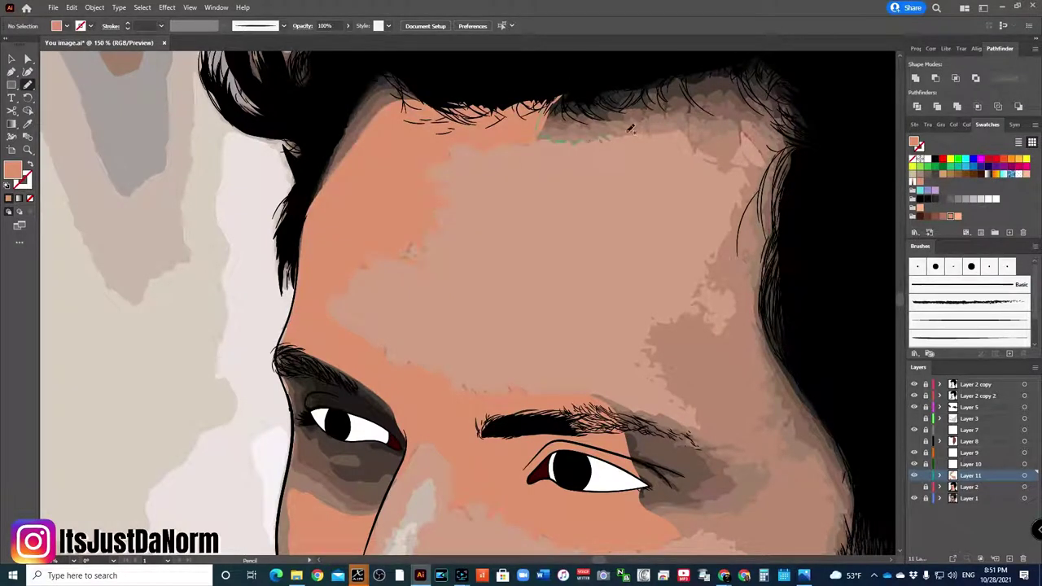
pyautogui.moveTo(751, 169); pyautogui.dragTo(745, 189)
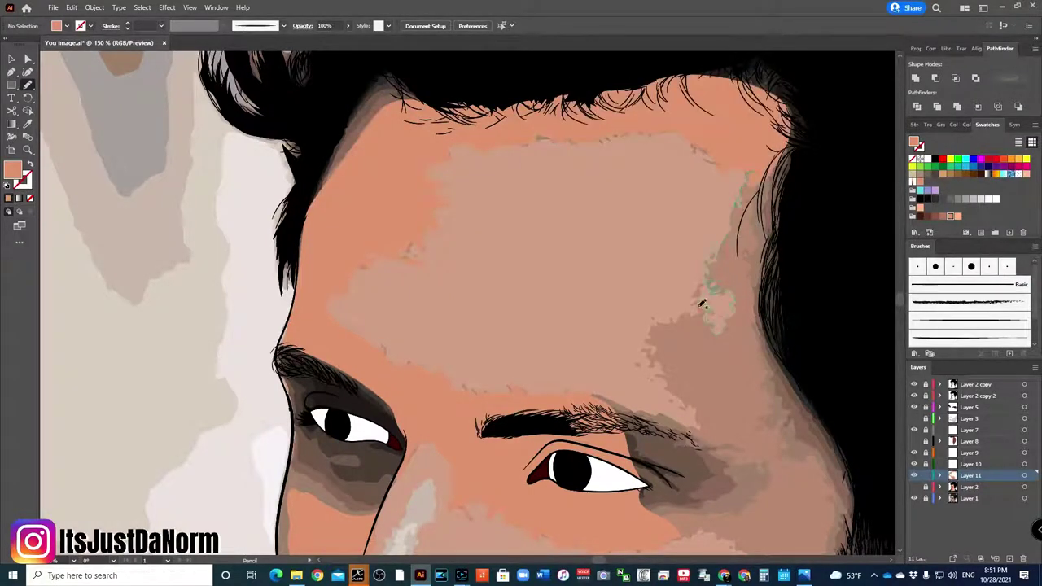
# Add light peach highlight patches across the cheek, around the nose and upper lip, and on the chin.
pyautogui.moveTo(732, 530)
pyautogui.mouseDown()
pyautogui.moveTo(733, 326)
pyautogui.moveTo(586, 268)
pyautogui.mouseUp()
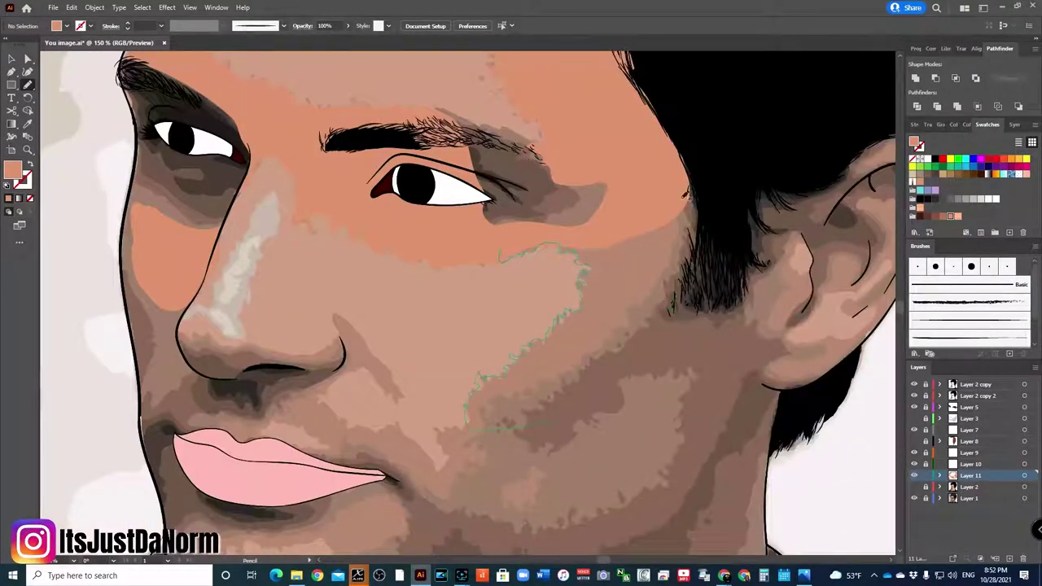
pyautogui.moveTo(553, 425); pyautogui.dragTo(342, 411)
pyautogui.moveTo(403, 396); pyautogui.dragTo(338, 315)
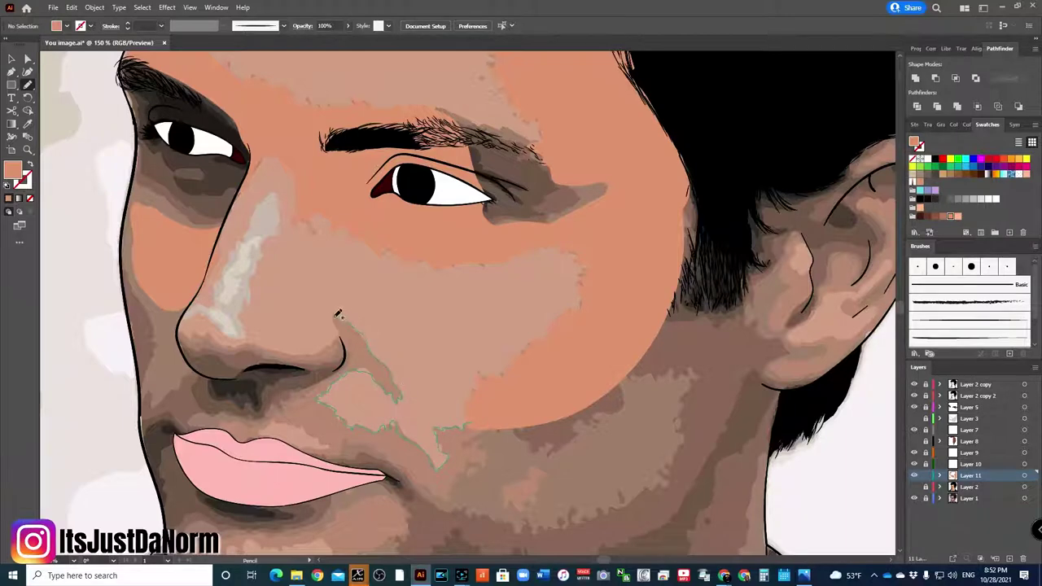
pyautogui.moveTo(289, 419); pyautogui.dragTo(341, 413)
pyautogui.moveTo(415, 403); pyautogui.dragTo(415, 207)
pyautogui.moveTo(282, 348)
pyautogui.mouseDown()
pyautogui.moveTo(335, 356)
pyautogui.moveTo(329, 368)
pyautogui.mouseUp()
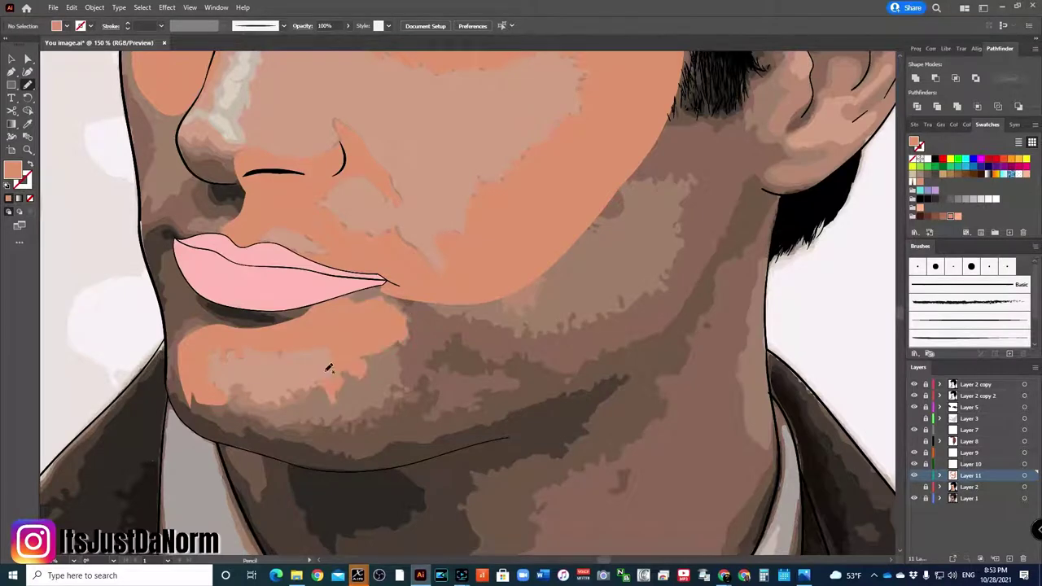
pyautogui.scroll(-3, 411, 403)
# On Layer 7, pencil dark brown shadows under the chin and beneath the lower lip.
pyautogui.press('v')
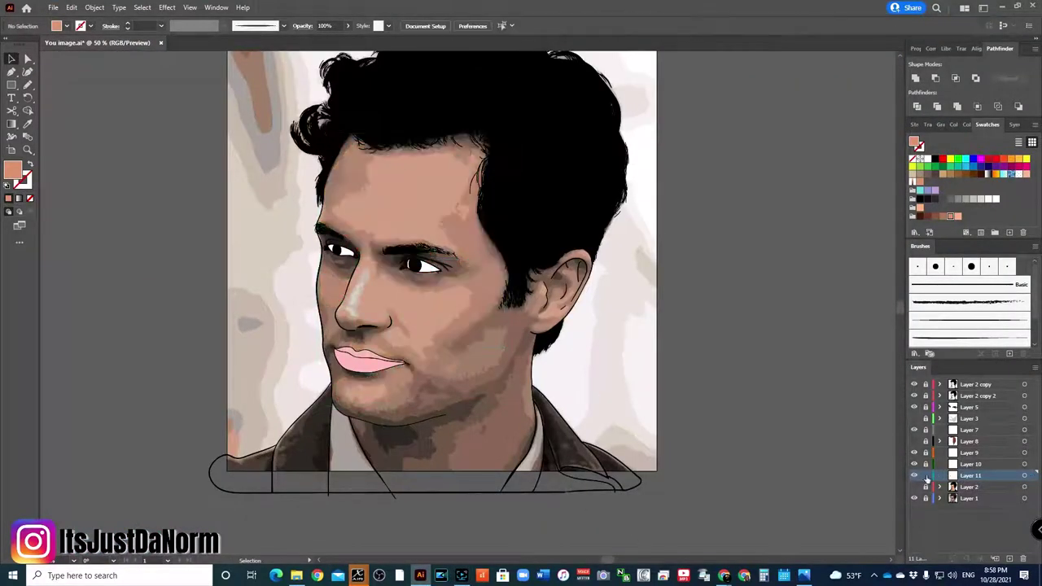
pyautogui.click(968, 430)
pyautogui.keyDown('alt'); pyautogui.scroll(4, 670, 366); pyautogui.keyUp('alt')
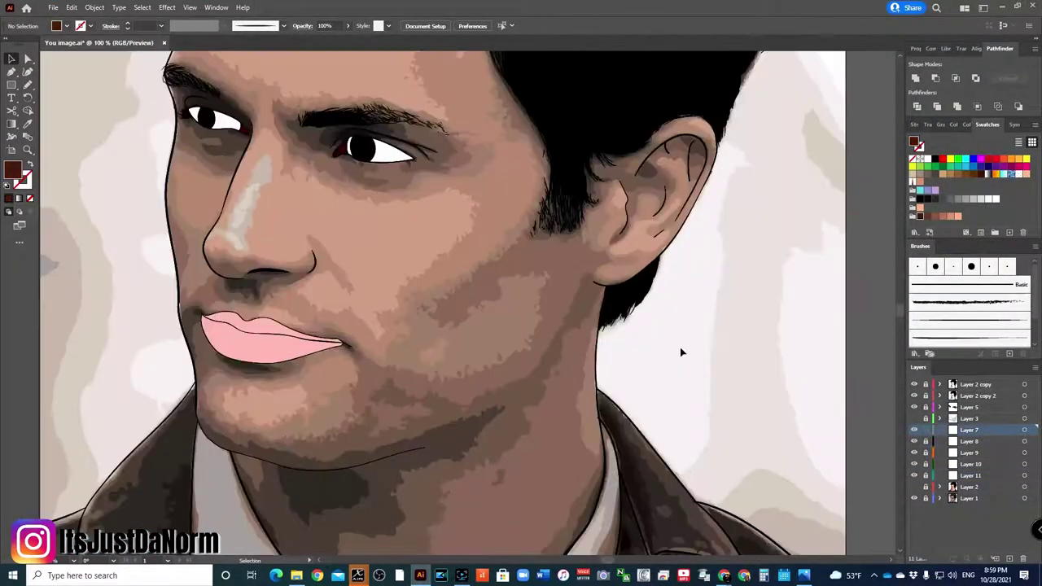
pyautogui.press('n')
pyautogui.keyDown('alt'); pyautogui.scroll(2, 313, 391); pyautogui.keyUp('alt')
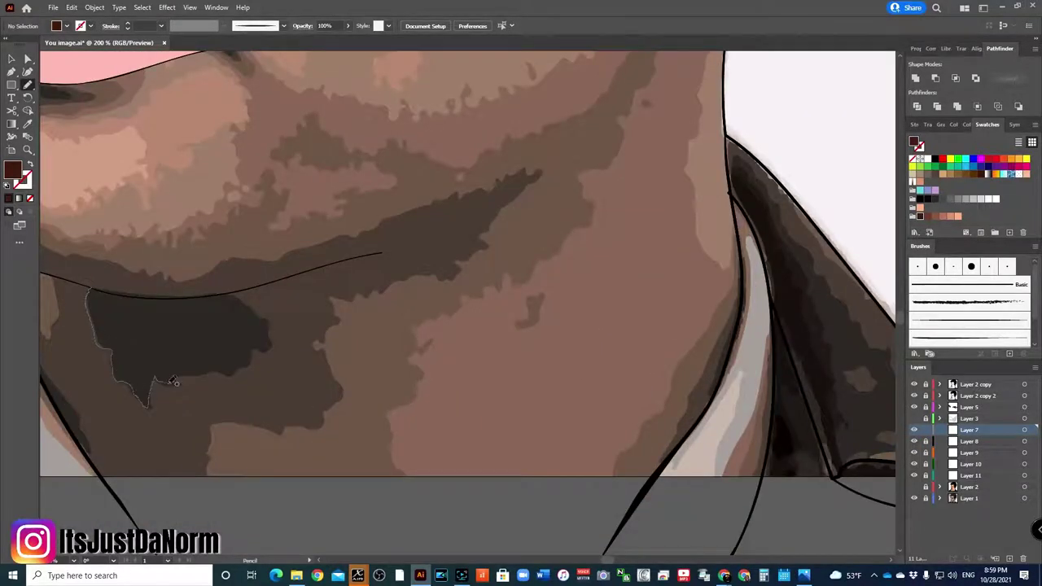
pyautogui.moveTo(97, 327); pyautogui.dragTo(91, 290)
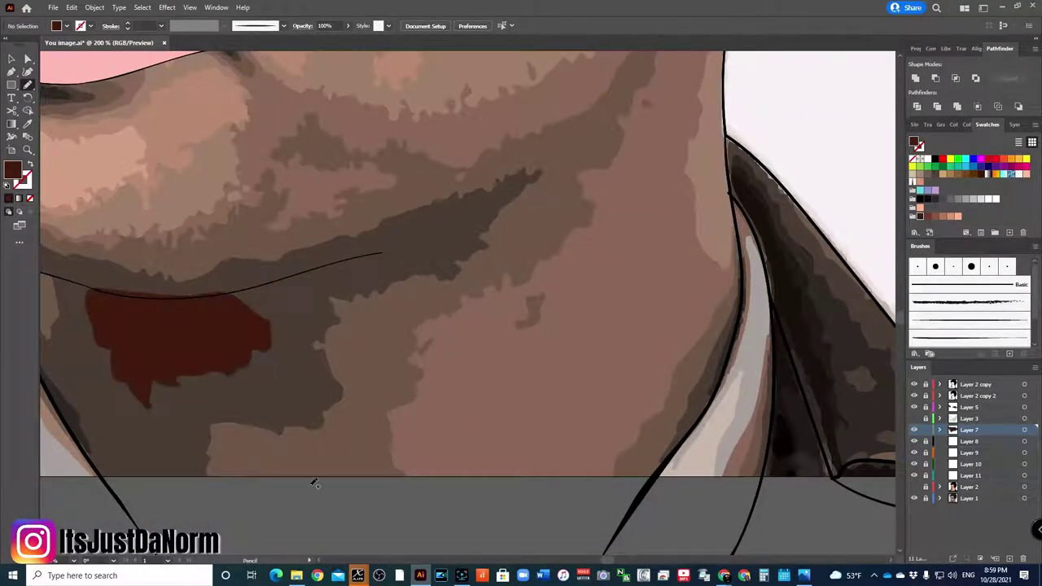
pyautogui.moveTo(314, 483); pyautogui.dragTo(522, 457)
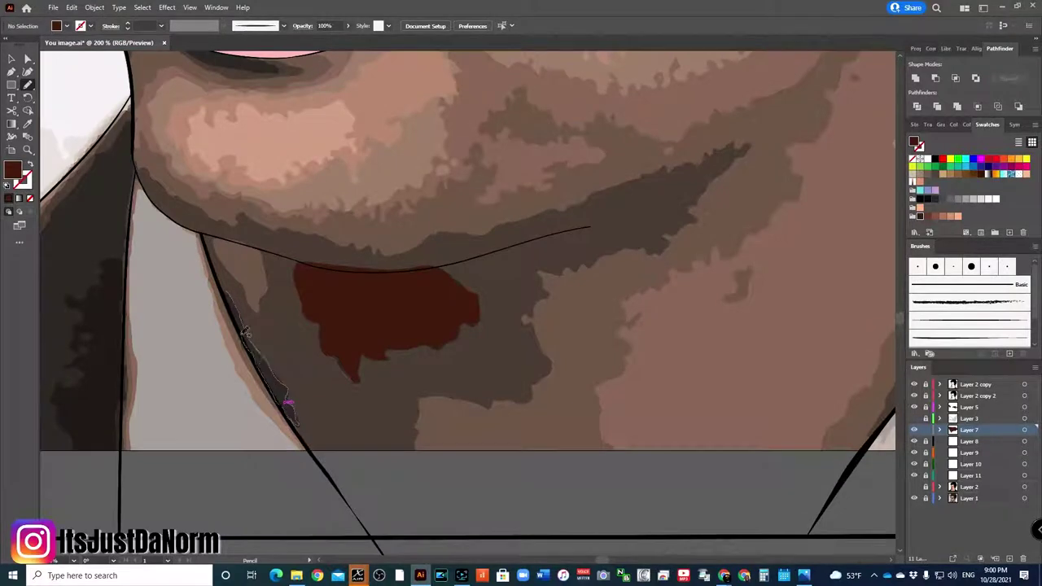
pyautogui.scroll(3, 167, 159)
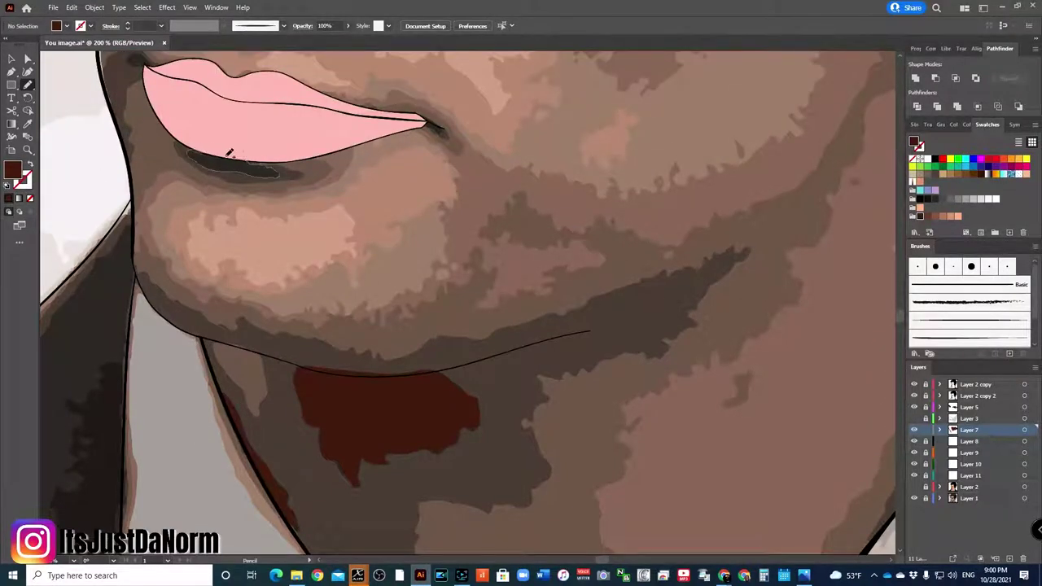
pyautogui.moveTo(228, 153); pyautogui.dragTo(218, 151)
# Add dark shadows on the upper eyelid crease and near the left eye's inner corner.
pyautogui.scroll(-3, 196, 73)
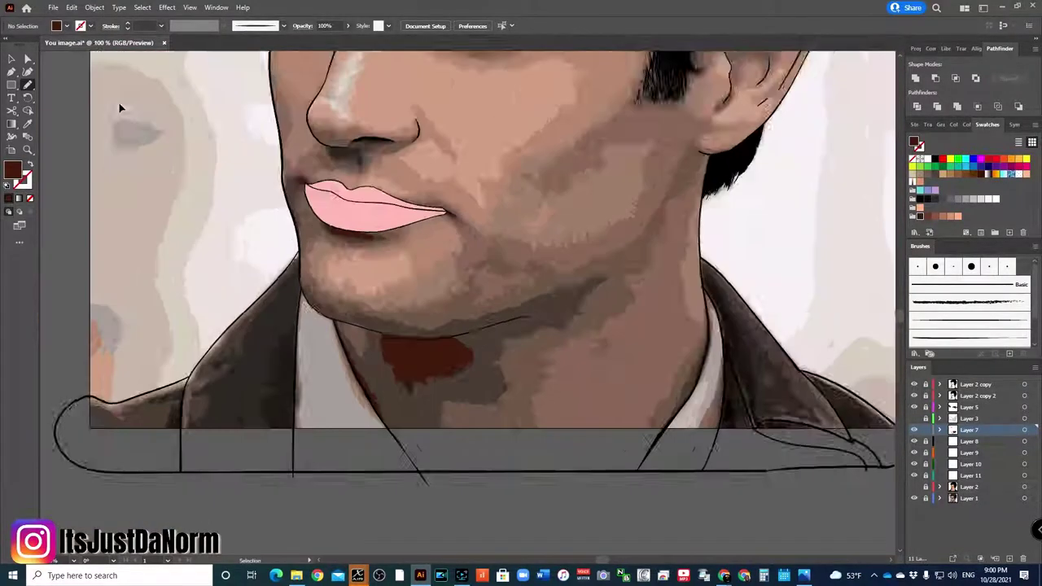
pyautogui.scroll(2, 367, 203)
pyautogui.scroll(2, 461, 182)
pyautogui.scroll(2, 461, 182)
pyautogui.moveTo(405, 232)
pyautogui.mouseDown()
pyautogui.moveTo(468, 191)
pyautogui.moveTo(376, 197)
pyautogui.mouseUp()
pyautogui.moveTo(126, 96)
pyautogui.mouseDown()
pyautogui.moveTo(116, 149)
pyautogui.moveTo(175, 112)
pyautogui.mouseUp()
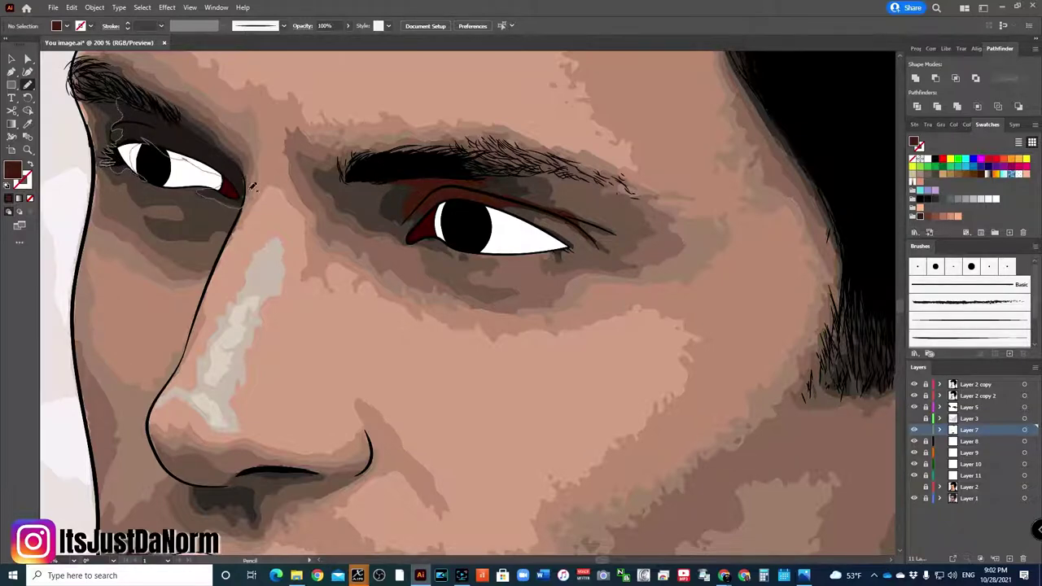
pyautogui.hotkey('ctrl', '0')
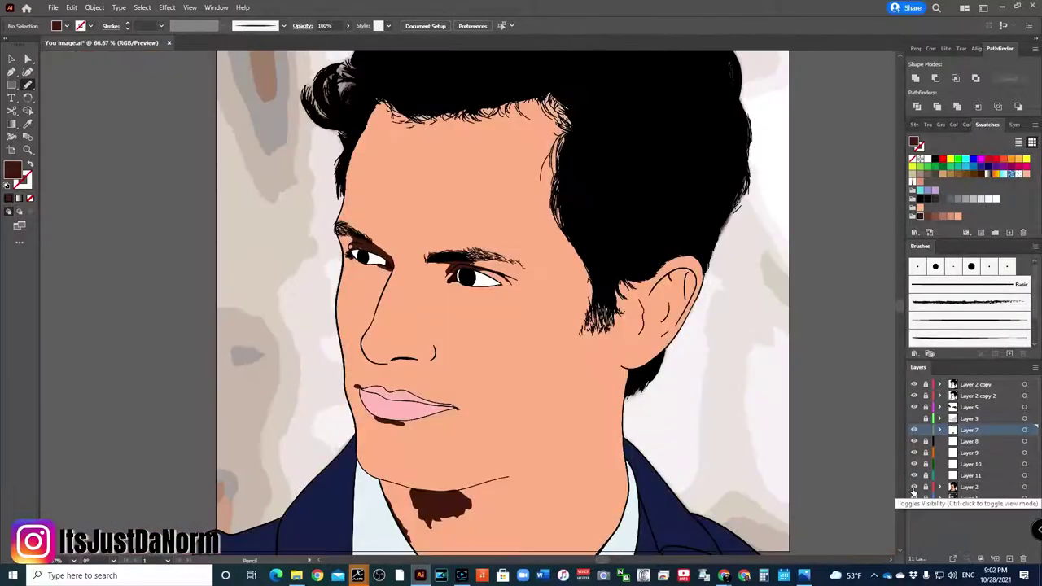
pyautogui.hotkey('ctrl', '1')
# On Layer 8, pencil a closed reddish-brown shadow shape along the jaw edge.
pyautogui.click(969, 440)
pyautogui.hotkey('ctrl', '=')
pyautogui.scroll(-5, 697, 81)
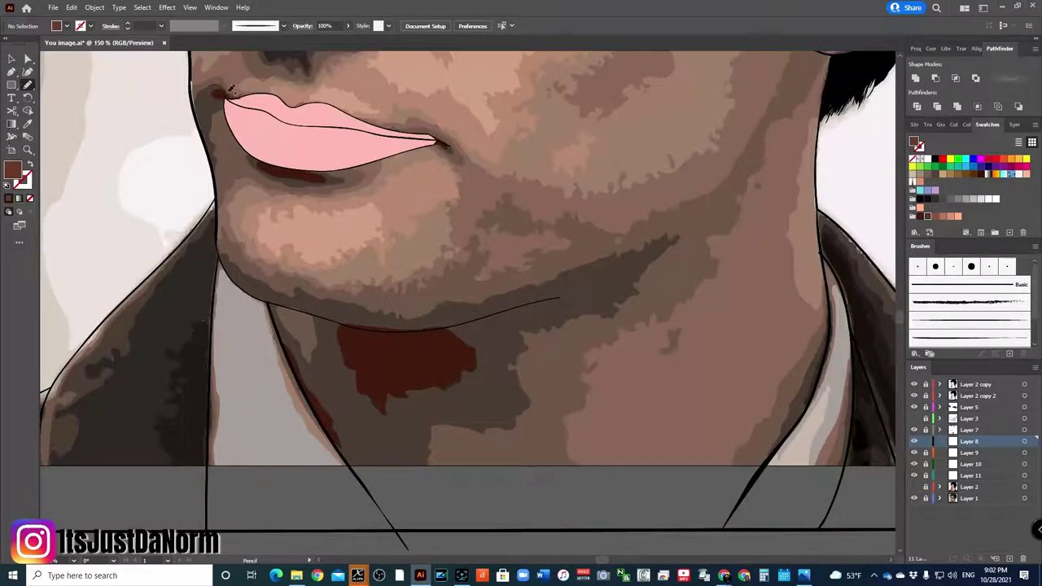
pyautogui.moveTo(216, 167); pyautogui.dragTo(217, 171)
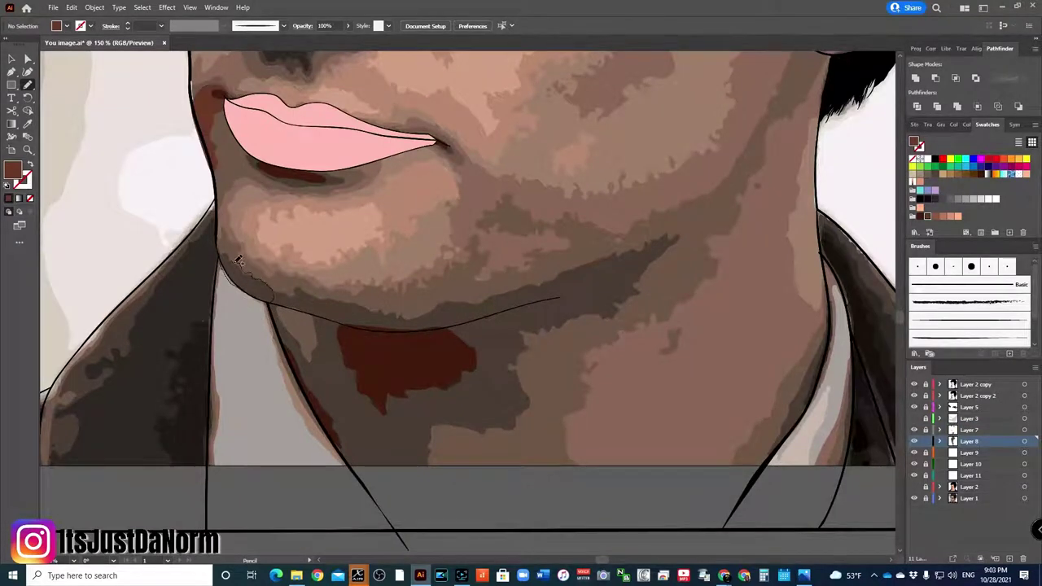
pyautogui.hotkey('ctrl', '=')
pyautogui.hotkey('ctrl', '=')
pyautogui.moveTo(74, 268)
pyautogui.mouseDown()
pyautogui.moveTo(201, 292)
pyautogui.moveTo(424, 294)
pyautogui.mouseUp()
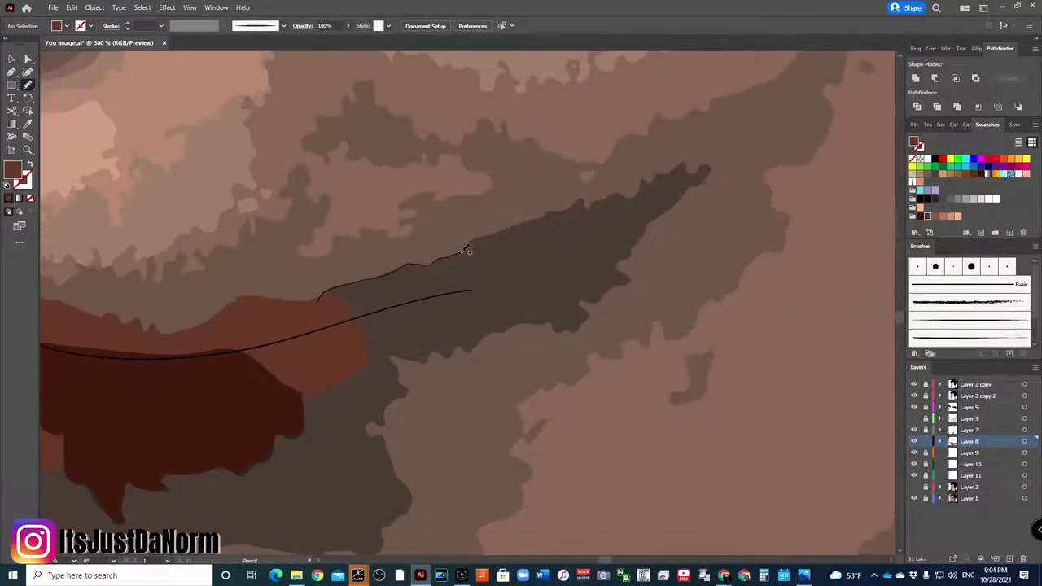
pyautogui.moveTo(423, 294); pyautogui.dragTo(606, 197)
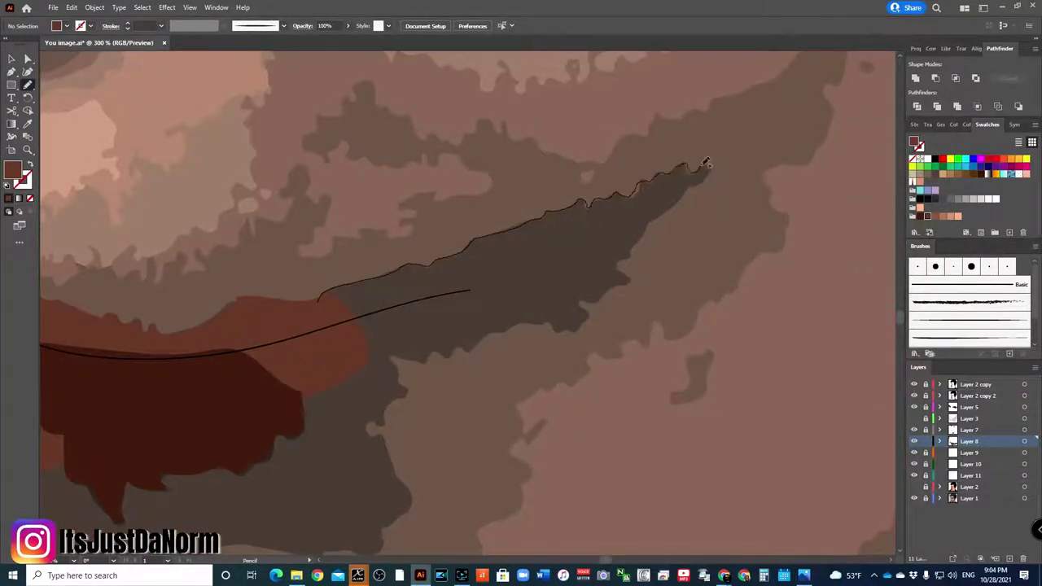
pyautogui.moveTo(580, 309); pyautogui.dragTo(415, 361)
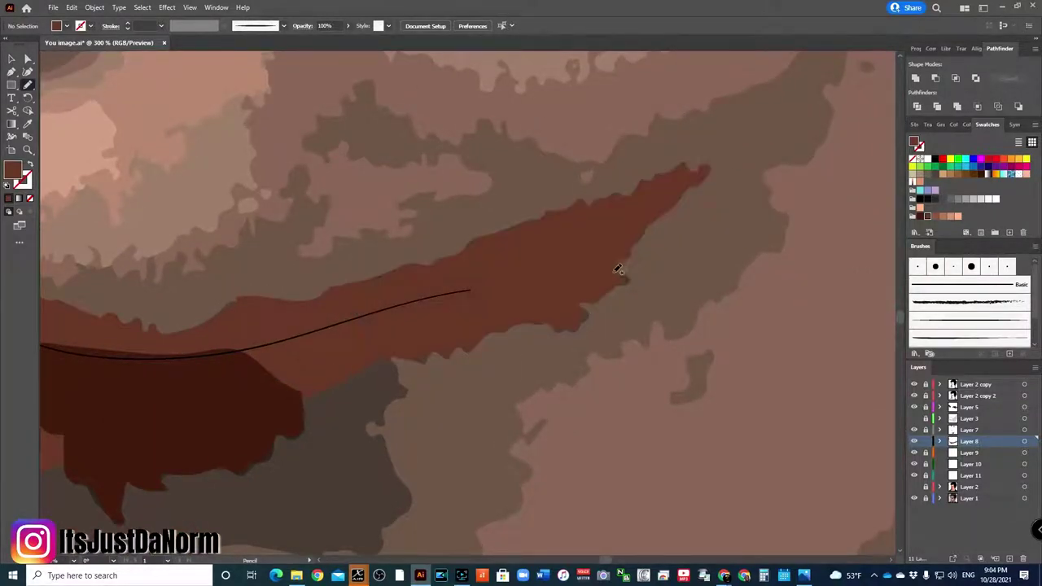
# Fill the grey neck area with reddish-brown shading.
pyautogui.scroll(-3, 580, 329)
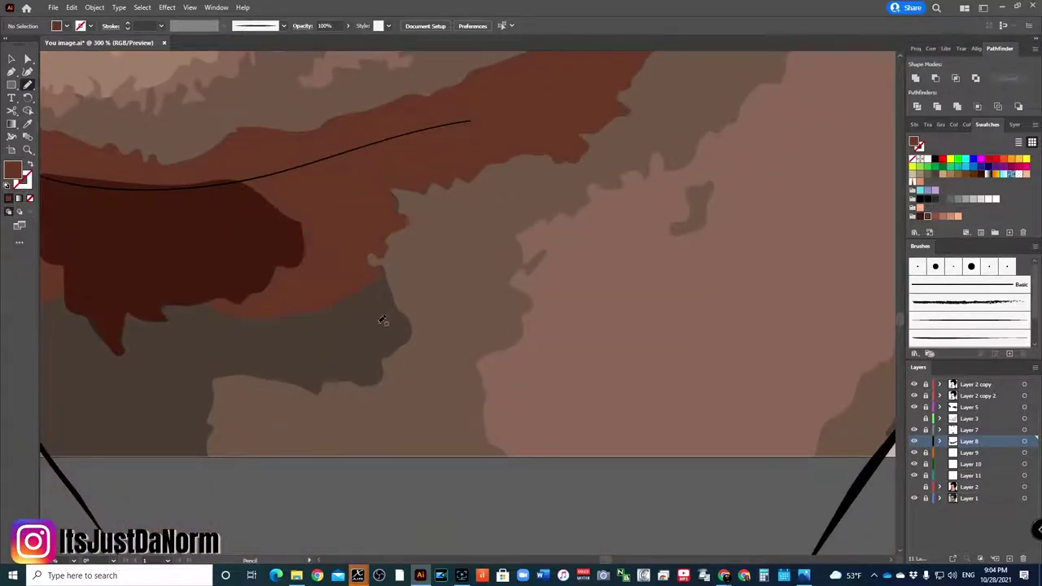
pyautogui.moveTo(331, 380); pyautogui.dragTo(213, 386)
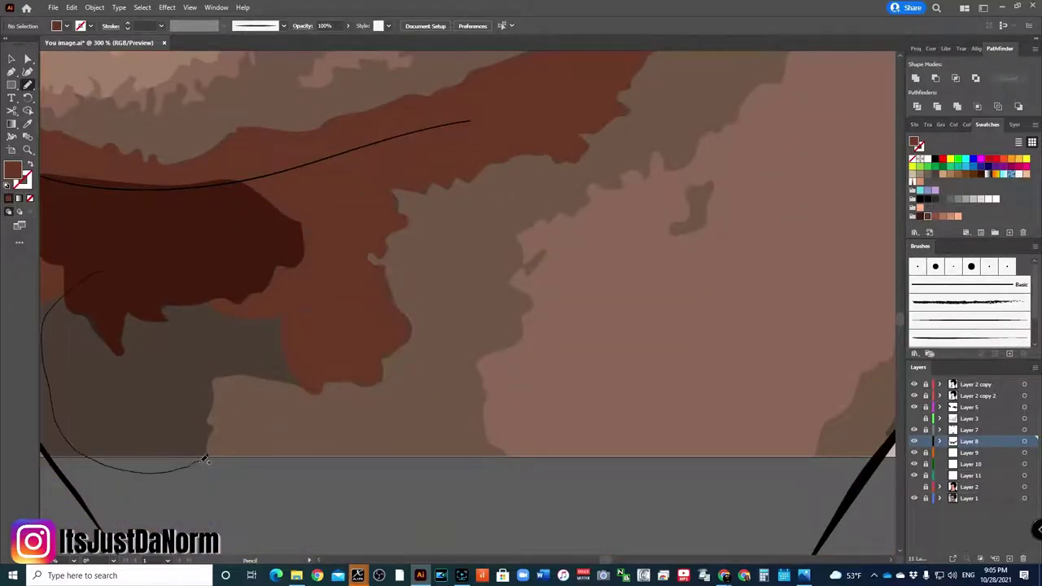
pyautogui.hscroll(-3, 348, 365)
pyautogui.hscroll(-1, 287, 465)
pyautogui.hotkey('ctrl', '-')
pyautogui.hotkey('ctrl', '-')
pyautogui.hotkey('ctrl', '-')
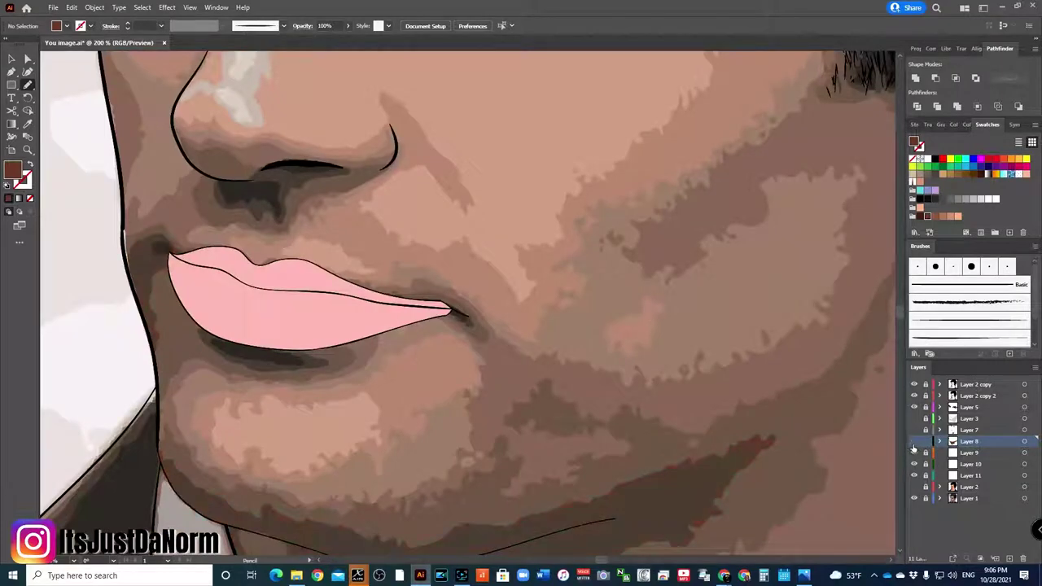
# Shade the eyelids and sockets of both eyes with brown pencil shapes.
pyautogui.click(913, 441)
pyautogui.scroll(5, 206, 199)
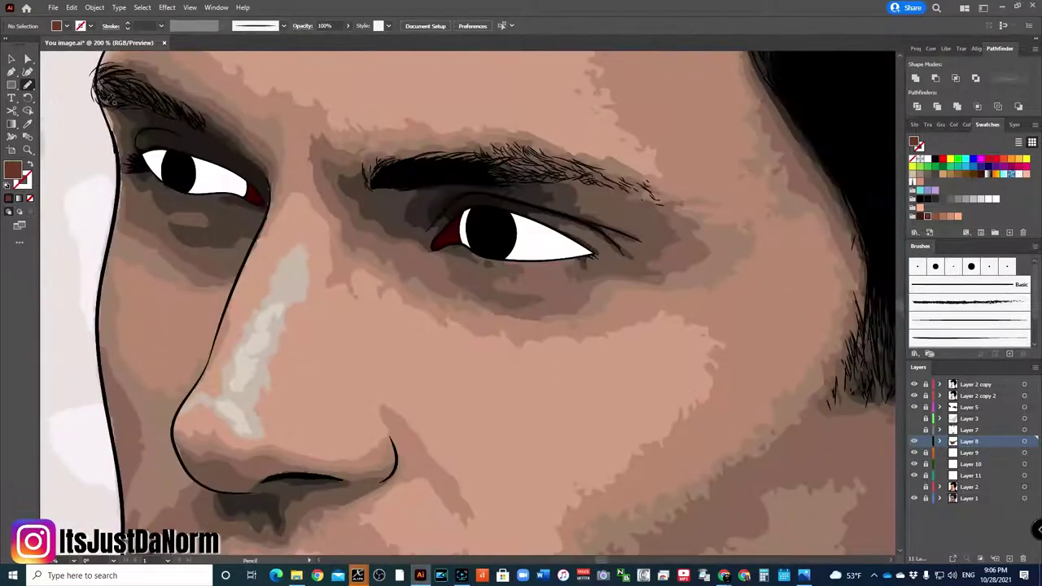
pyautogui.moveTo(136, 152); pyautogui.dragTo(174, 143)
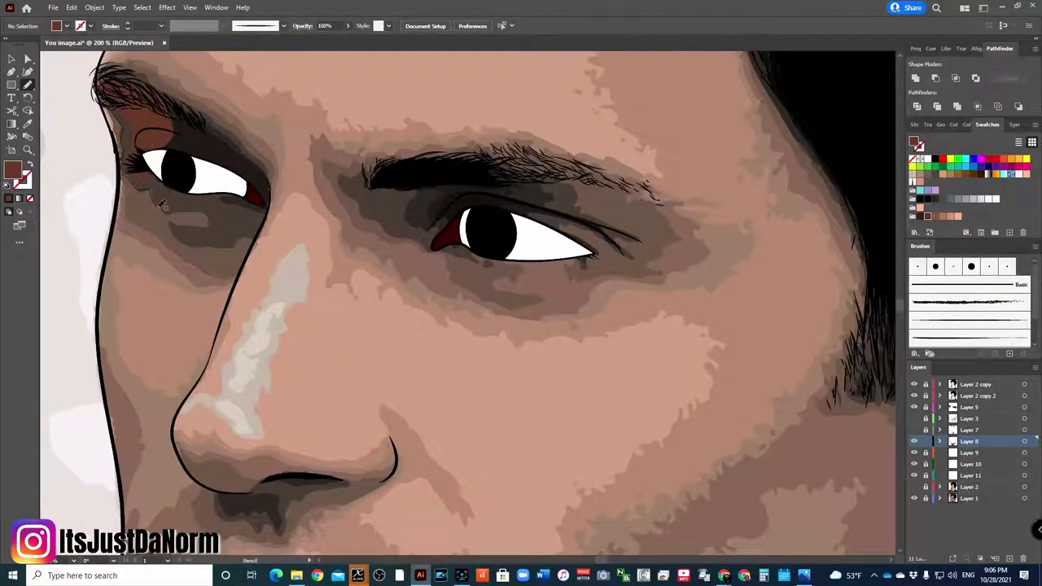
pyautogui.moveTo(162, 206); pyautogui.dragTo(178, 230)
pyautogui.moveTo(275, 189); pyautogui.dragTo(115, 104)
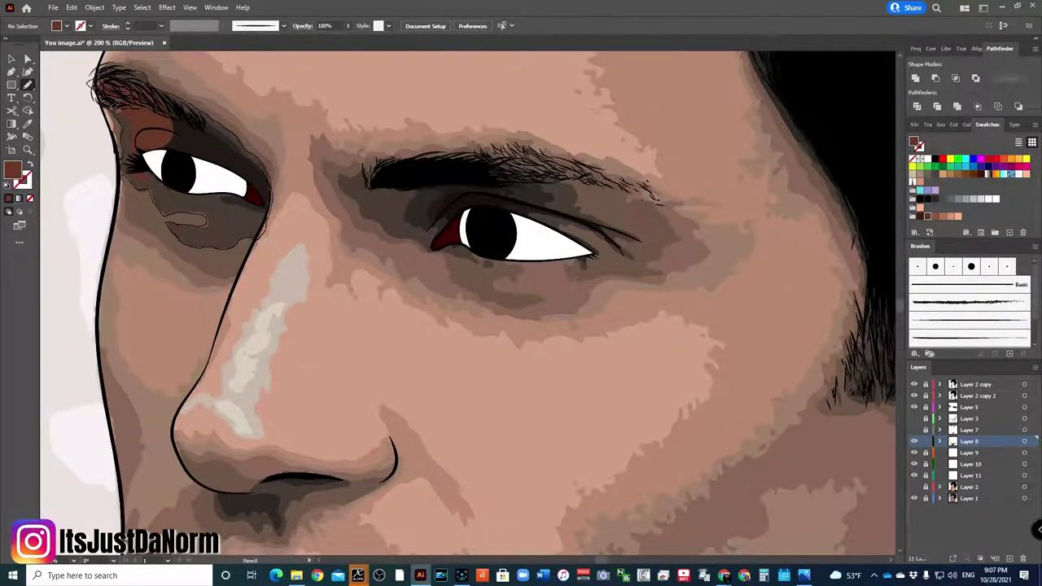
pyautogui.moveTo(579, 190); pyautogui.dragTo(499, 254)
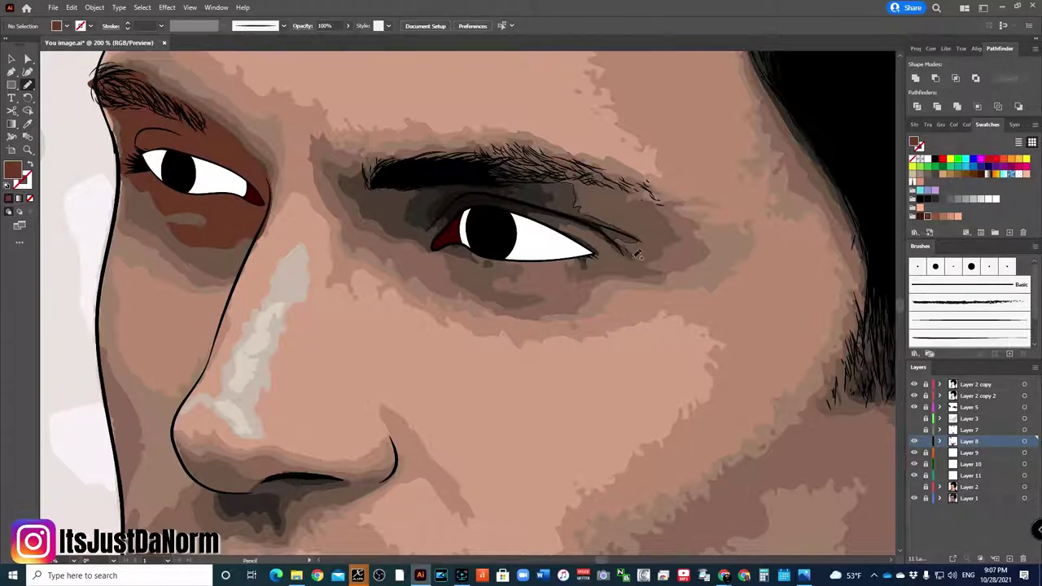
pyautogui.moveTo(420, 231); pyautogui.dragTo(417, 238)
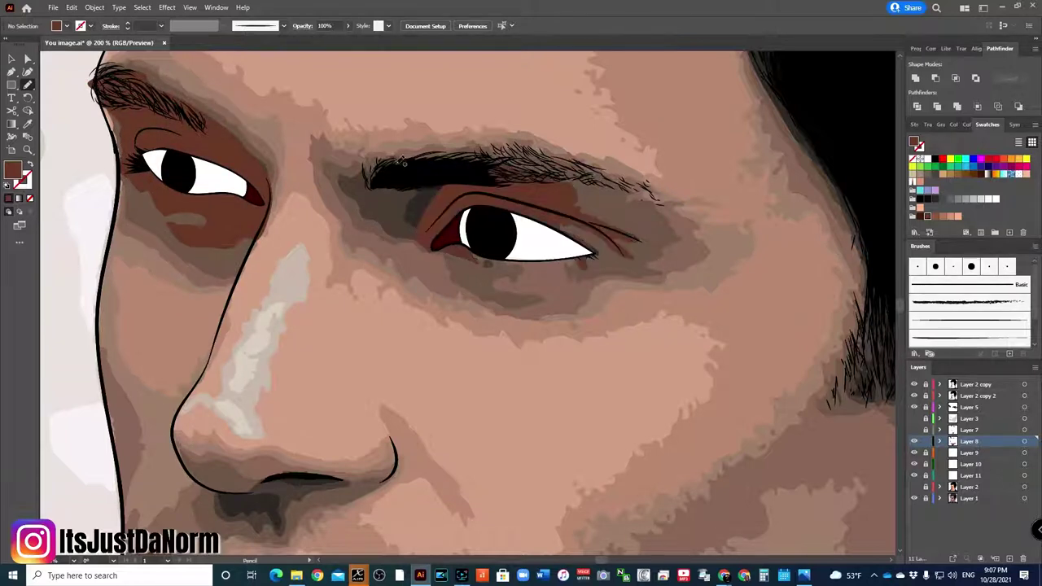
pyautogui.scroll(5, 500, 337)
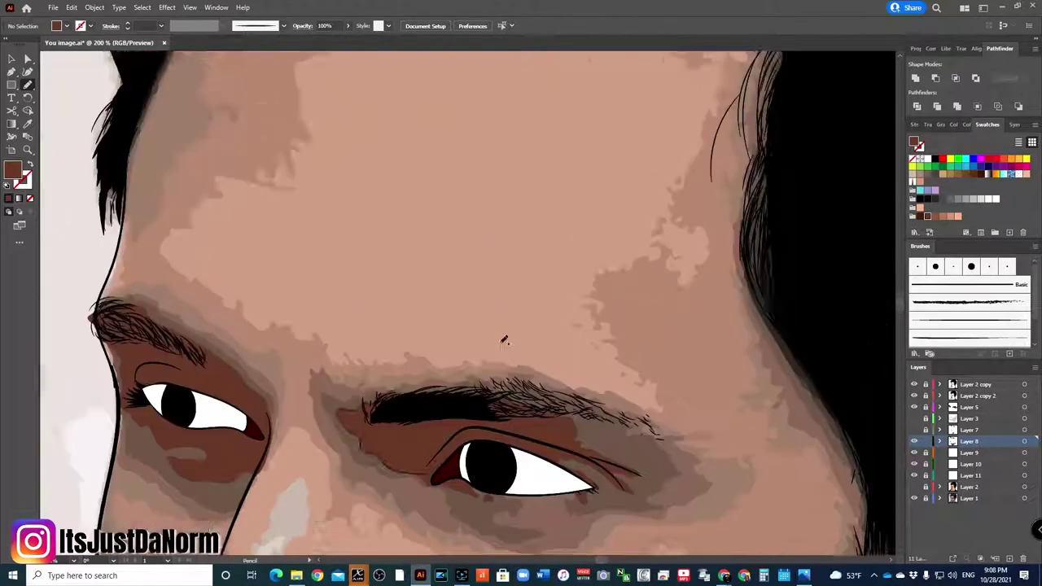
pyautogui.scroll(4, 500, 337)
pyautogui.hotkey('ctrl', '0')
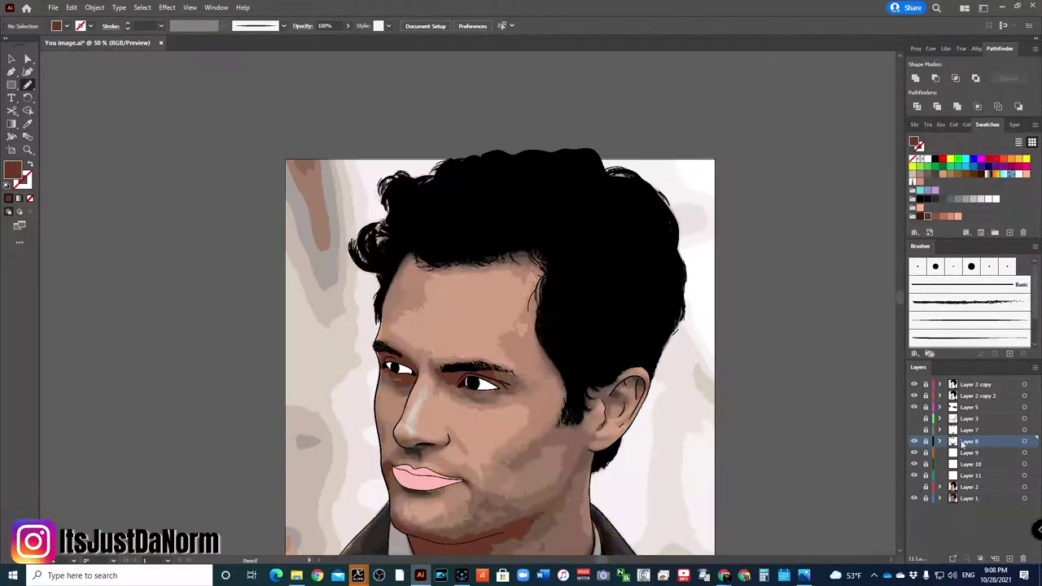
# On Layer 9, pencil a shadow shape beneath the lower lip in a new fill colour.
pyautogui.click(933, 452)
pyautogui.click(933, 218)
pyautogui.scroll(2, 440, 456)
pyautogui.scroll(2, 439, 456)
pyautogui.scroll(-1, 341, 244)
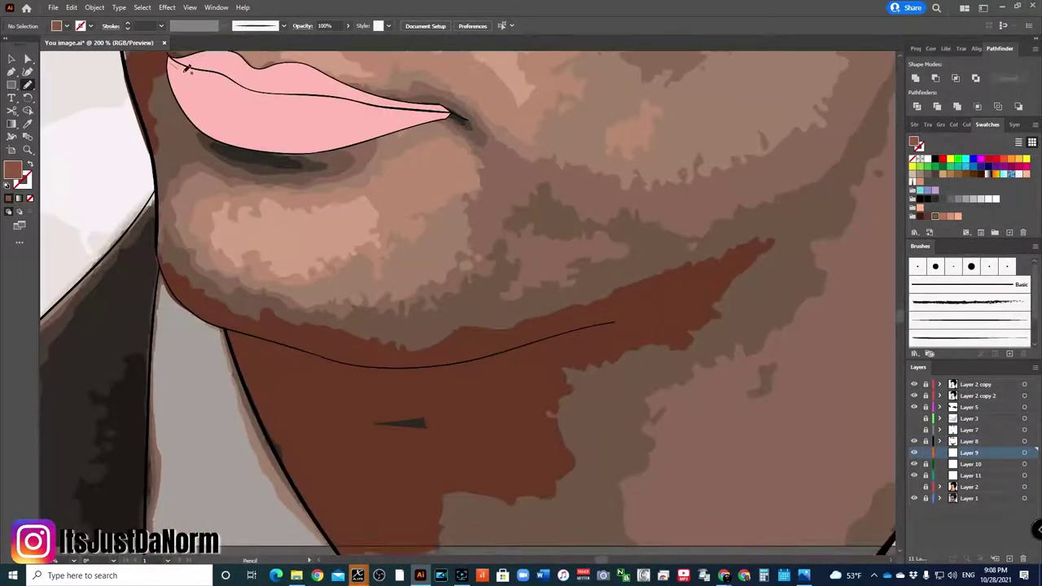
pyautogui.moveTo(179, 65)
pyautogui.mouseDown()
pyautogui.moveTo(338, 149)
pyautogui.moveTo(324, 175)
pyautogui.mouseUp()
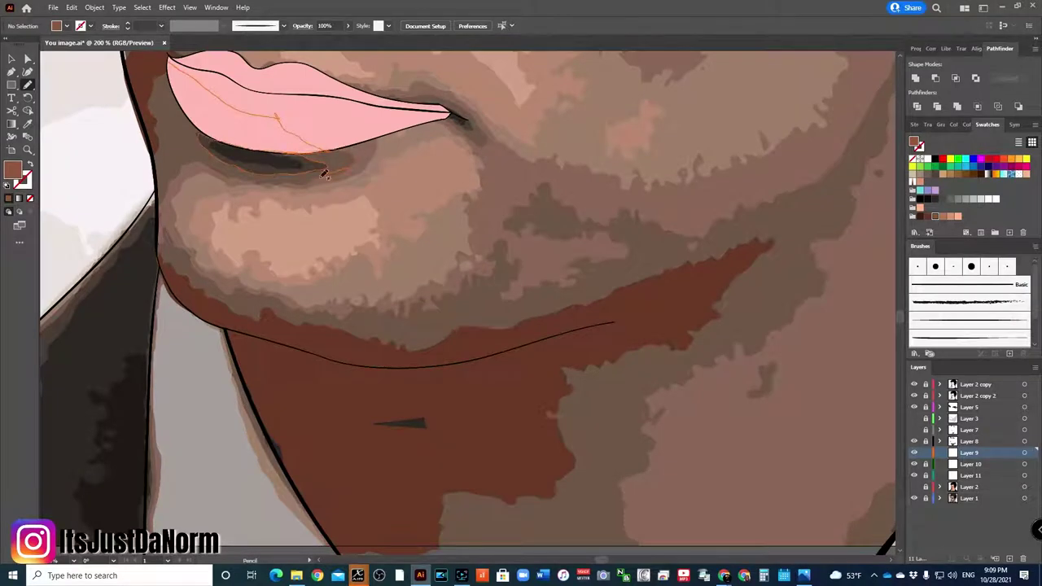
pyautogui.moveTo(208, 158); pyautogui.dragTo(203, 155)
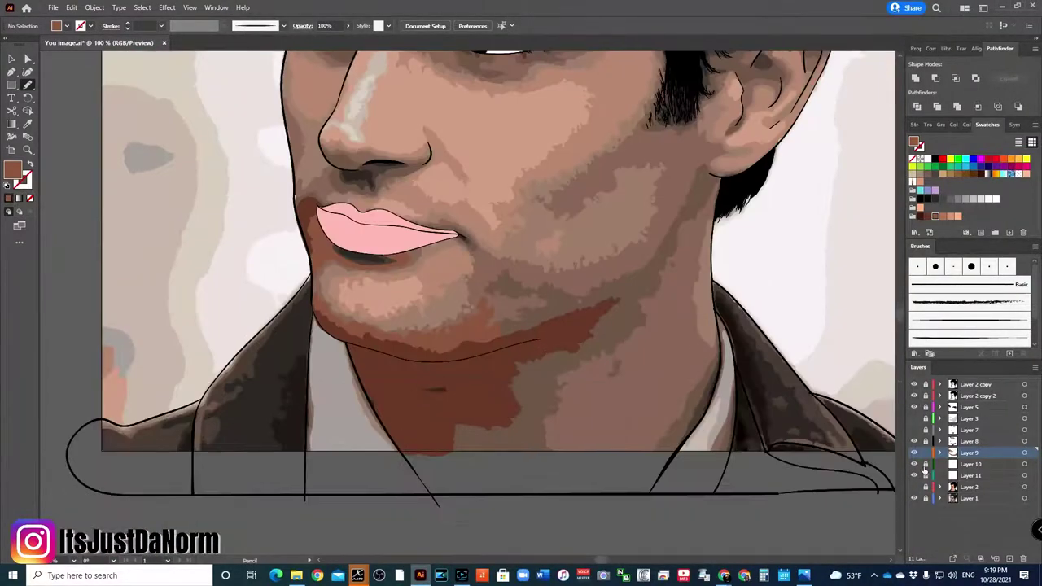
pyautogui.click(913, 440)
# Sample a dark tone with the Eyedropper and draw a shadow shape under the eye.
pyautogui.hotkey('ctrl', '=')
pyautogui.hotkey('ctrl', '=')
pyautogui.hotkey('ctrl', '=')
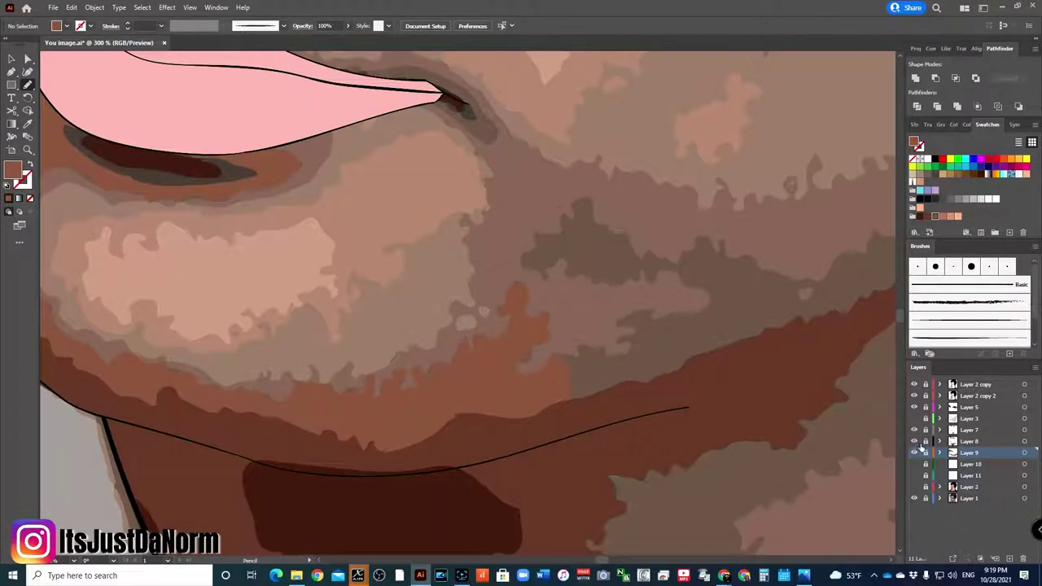
pyautogui.press('i')
pyautogui.press('n')
pyautogui.moveTo(130, 156); pyautogui.dragTo(169, 183)
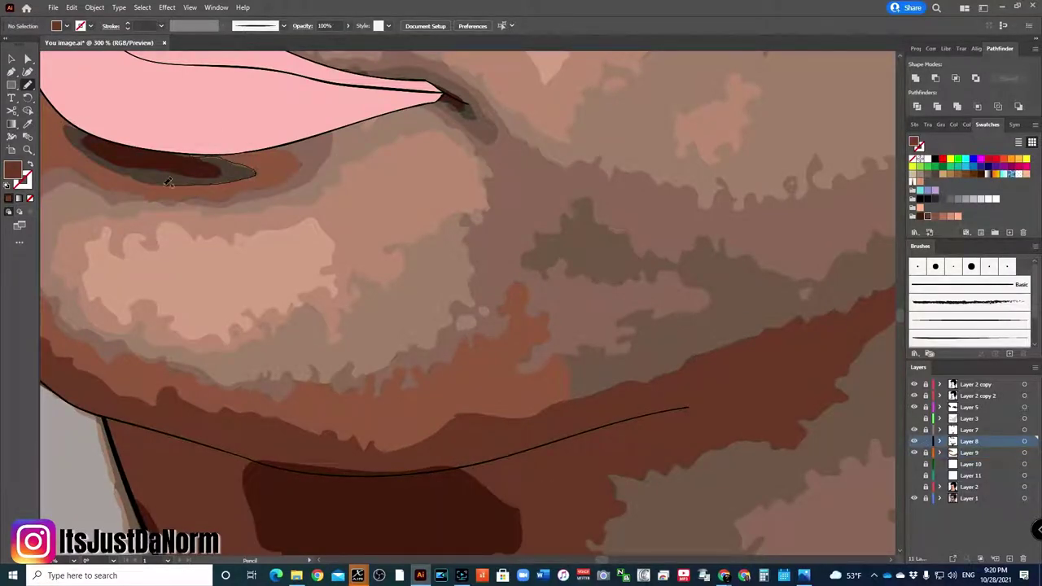
pyautogui.hotkey('ctrl', '-')
pyautogui.hotkey('ctrl', '-')
pyautogui.hotkey('ctrl', '-')
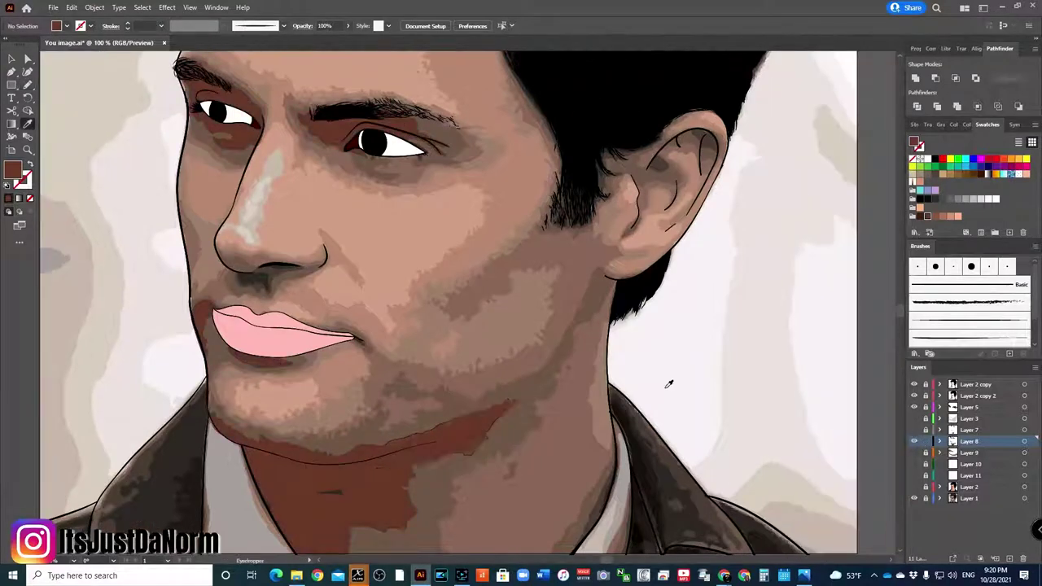
# Recolour the inner-ear shading reddish-brown.
pyautogui.hotkey('ctrl', '=')
pyautogui.hotkey('ctrl', '=')
pyautogui.moveTo(602, 566); pyautogui.dragTo(448, 185)
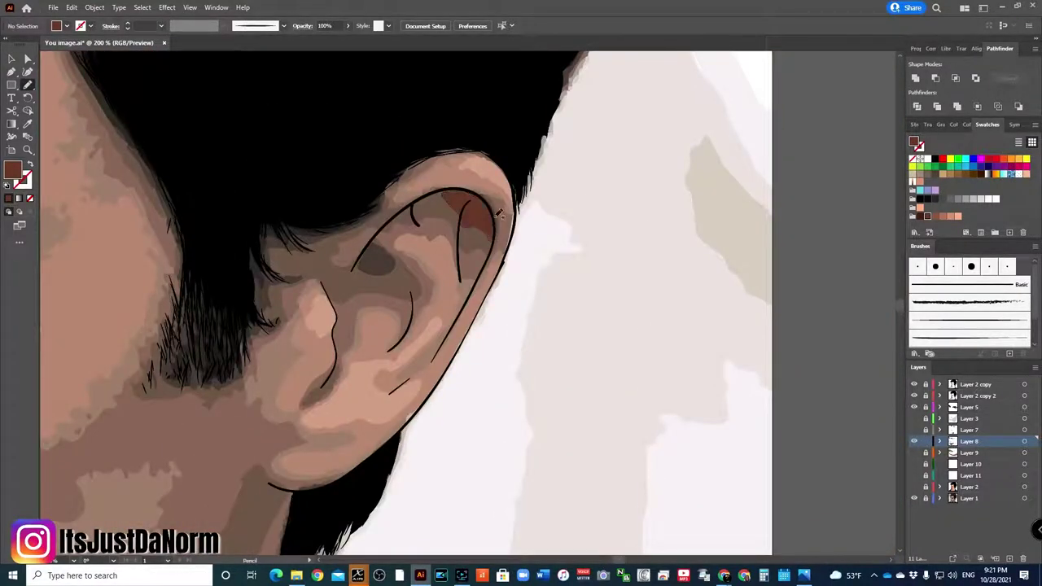
pyautogui.moveTo(399, 262); pyautogui.dragTo(401, 255)
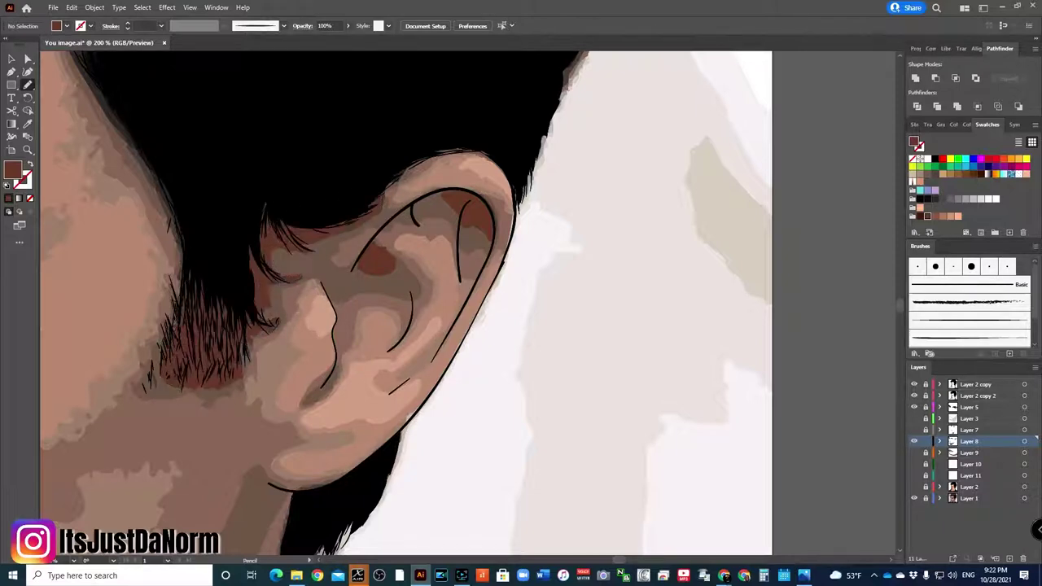
pyautogui.hscroll(-5, 388, 179)
pyautogui.scroll(3, 325, 228)
# On Layer 7, pencil thin dark strands along the hair edge and tuft above the ear.
pyautogui.scroll(-2, 273, 268)
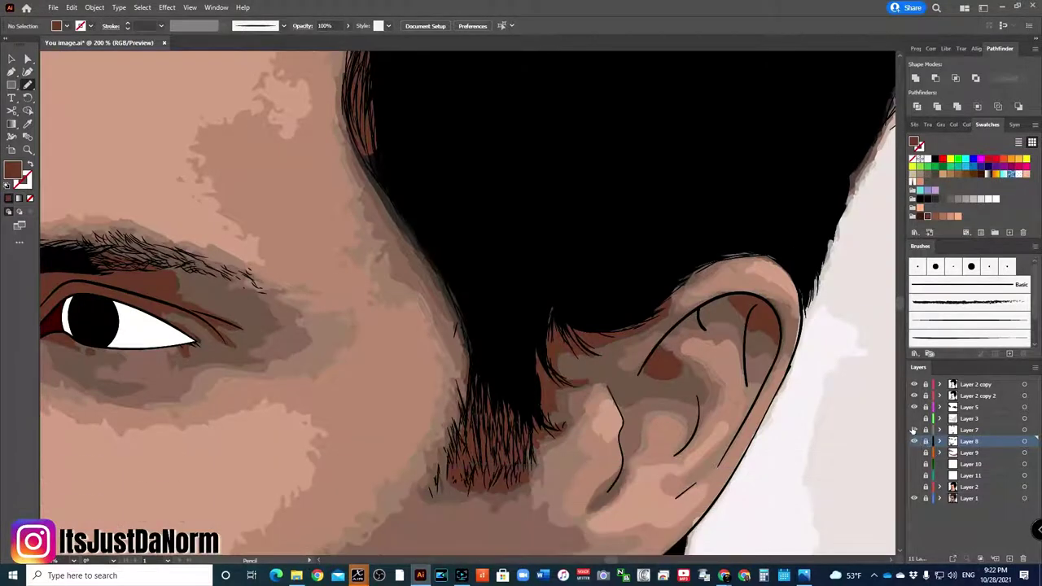
pyautogui.click(968, 430)
pyautogui.scroll(-1, 596, 299)
pyautogui.moveTo(596, 299); pyautogui.dragTo(550, 345)
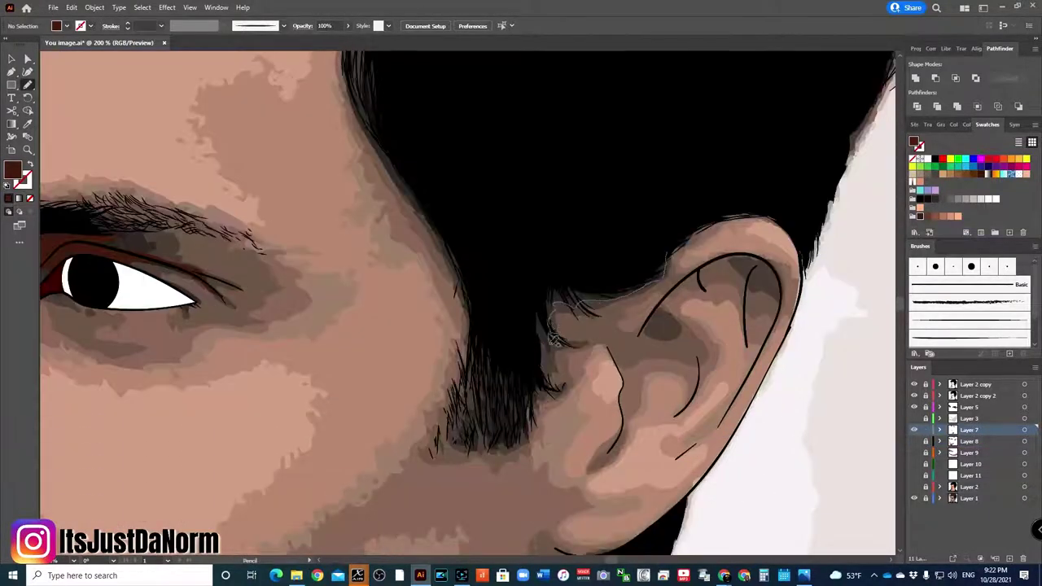
pyautogui.moveTo(495, 431); pyautogui.dragTo(512, 383)
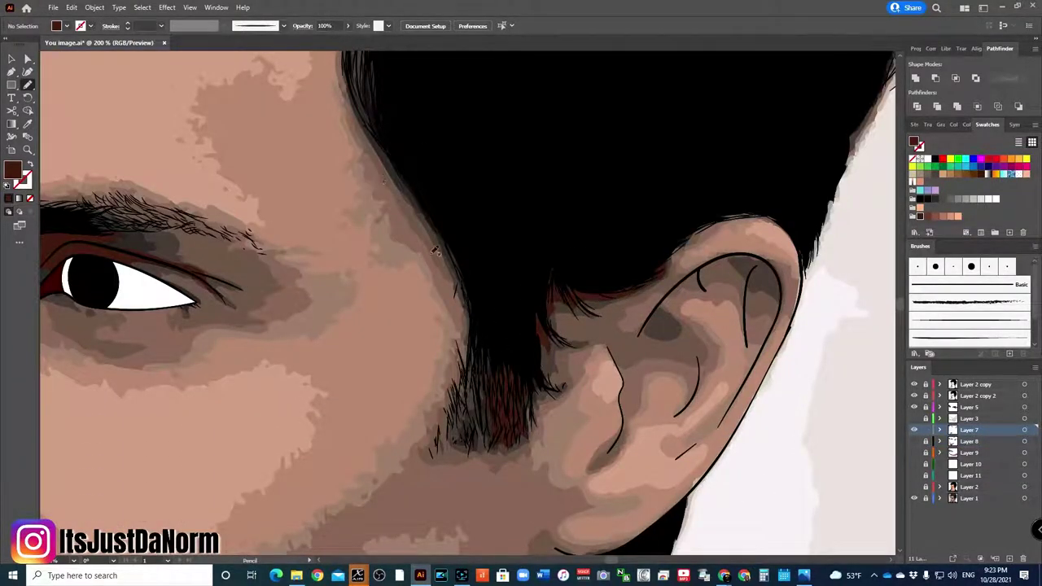
pyautogui.scroll(1, 488, 316)
pyautogui.moveTo(310, 163)
pyautogui.mouseDown()
pyautogui.moveTo(311, 210)
pyautogui.moveTo(331, 223)
pyautogui.mouseUp()
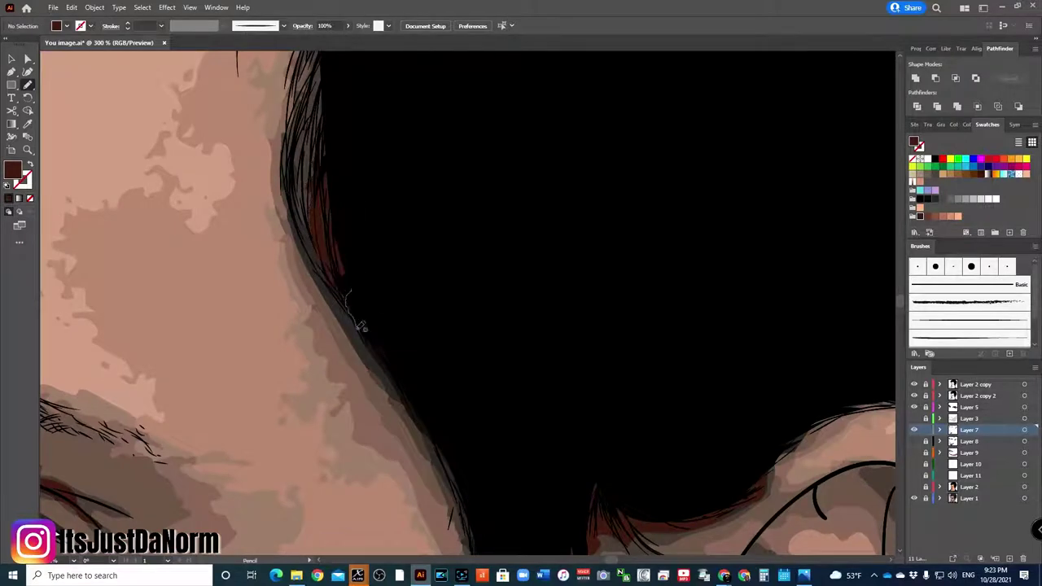
pyautogui.moveTo(363, 327); pyautogui.dragTo(438, 446)
# Add dark strand strokes at the hair crown and on the eyebrow.
pyautogui.scroll(5, 439, 455)
pyautogui.moveTo(117, 97)
pyautogui.mouseDown()
pyautogui.moveTo(281, 96)
pyautogui.moveTo(313, 85)
pyautogui.mouseUp()
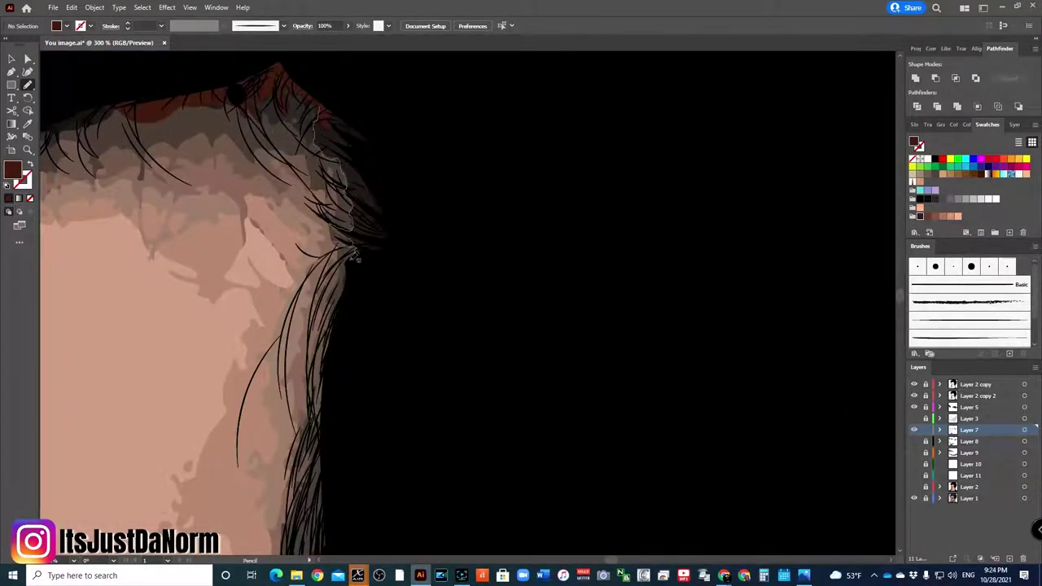
pyautogui.hotkey('ctrl', '-')
pyautogui.hotkey('ctrl', '-')
pyautogui.hotkey('ctrl', '-')
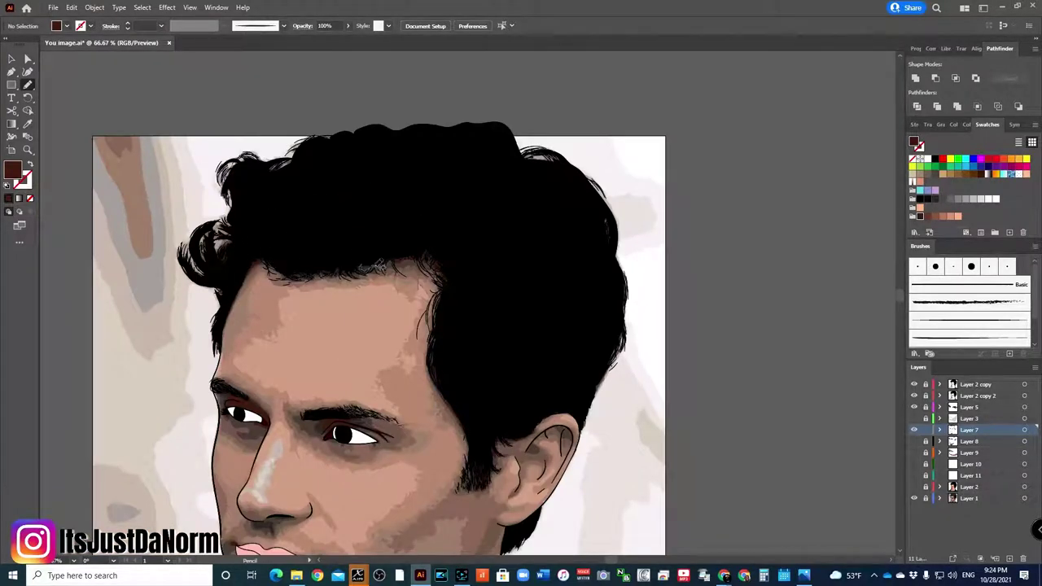
pyautogui.scroll(-2, 358, 269)
pyautogui.hotkey('ctrl', '+')
pyautogui.hotkey('ctrl', '+')
pyautogui.hotkey('ctrl', '+')
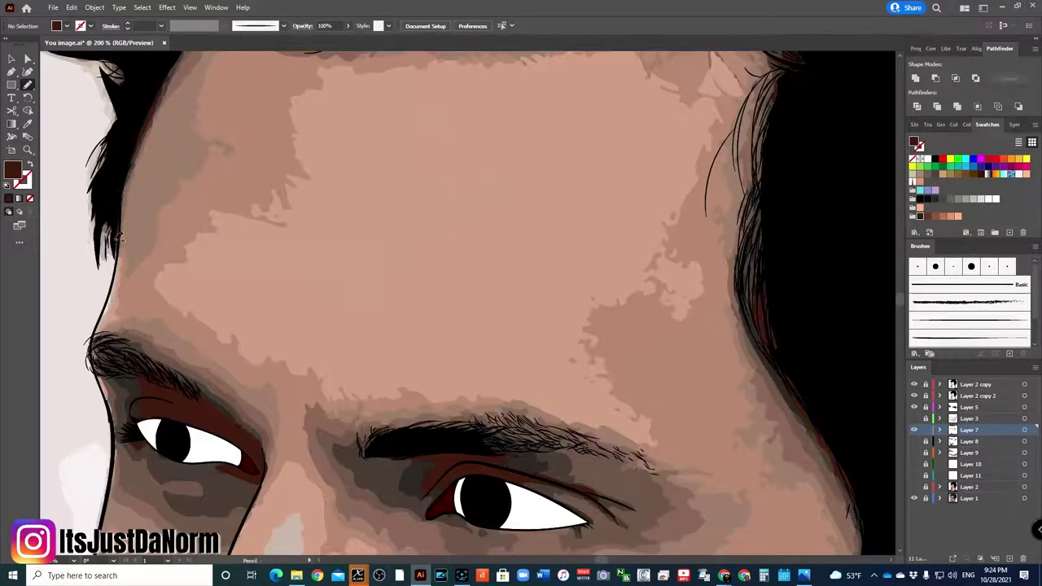
pyautogui.scroll(-3, 122, 279)
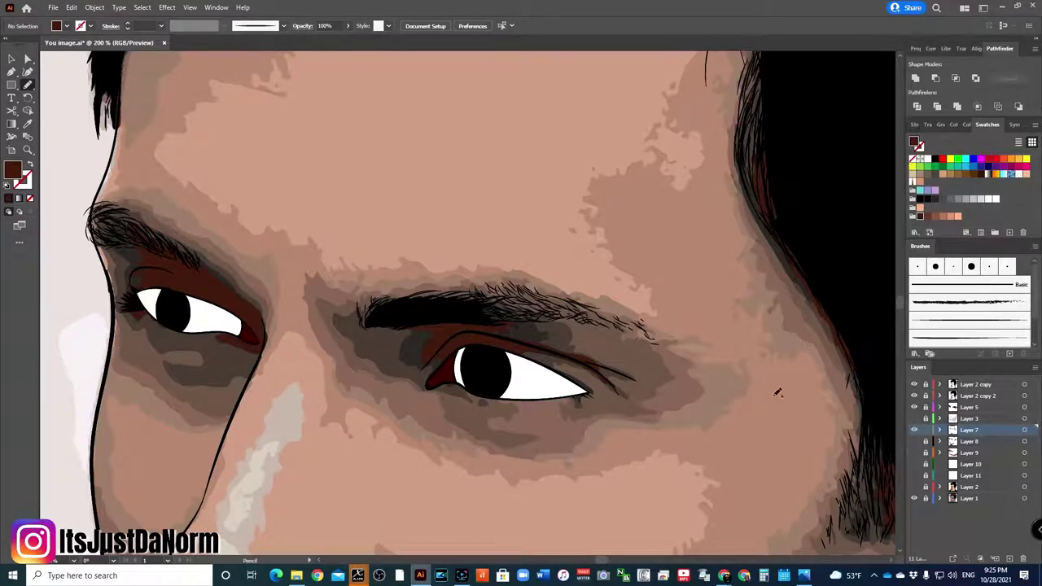
pyautogui.moveTo(570, 351); pyautogui.dragTo(571, 353)
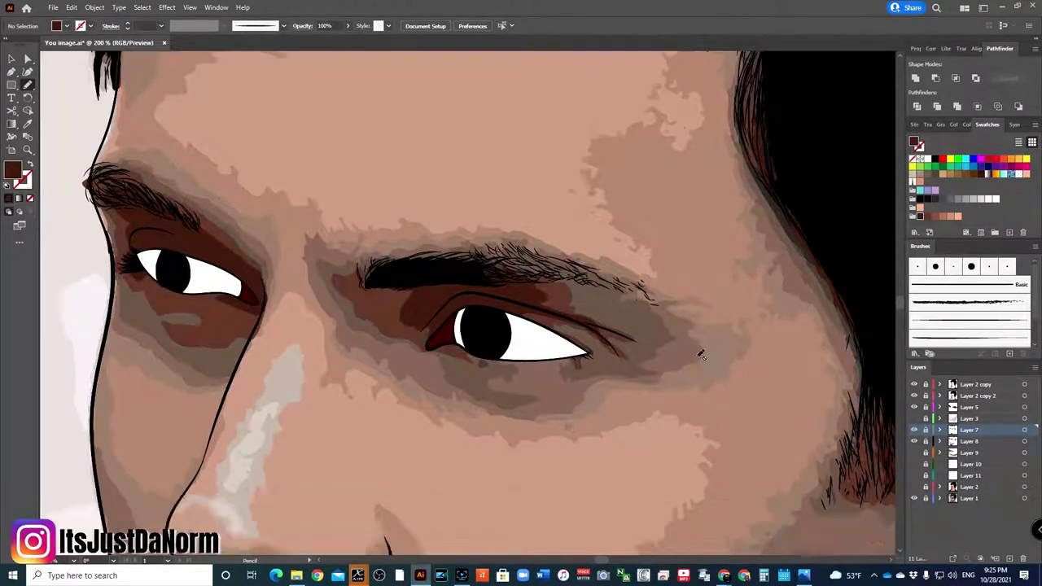
pyautogui.hotkey('ctrl', '-')
pyautogui.hotkey('ctrl', '-')
pyautogui.hotkey('ctrl', '-')
pyautogui.click(913, 497)
# Draw a brown shadow outline around the chin and a skin-coloured shape below it.
pyautogui.scroll(-2, 911, 460)
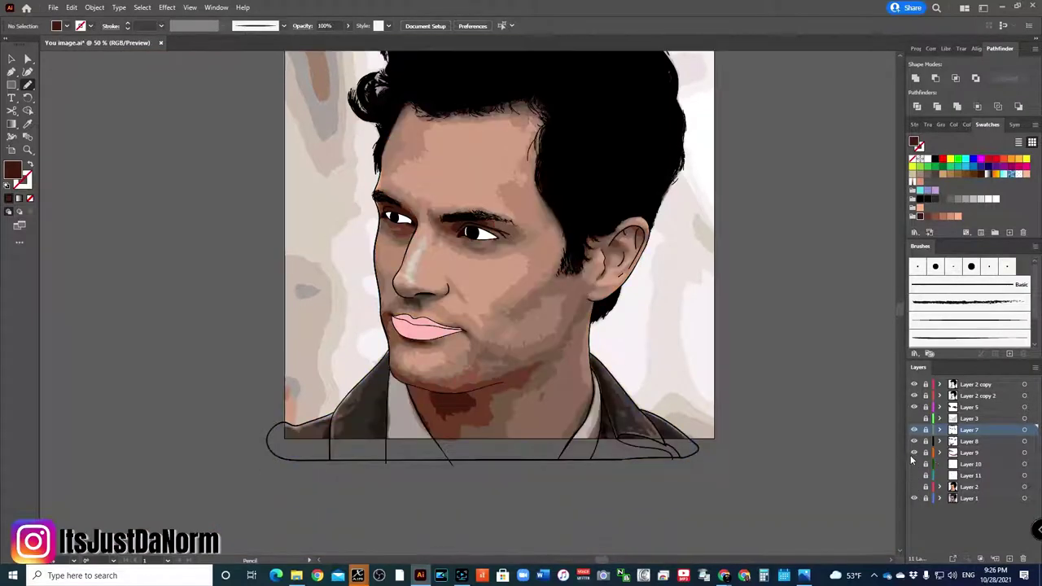
pyautogui.hotkey('ctrl', '+')
pyautogui.hotkey('ctrl', '+')
pyautogui.hotkey('ctrl', '+')
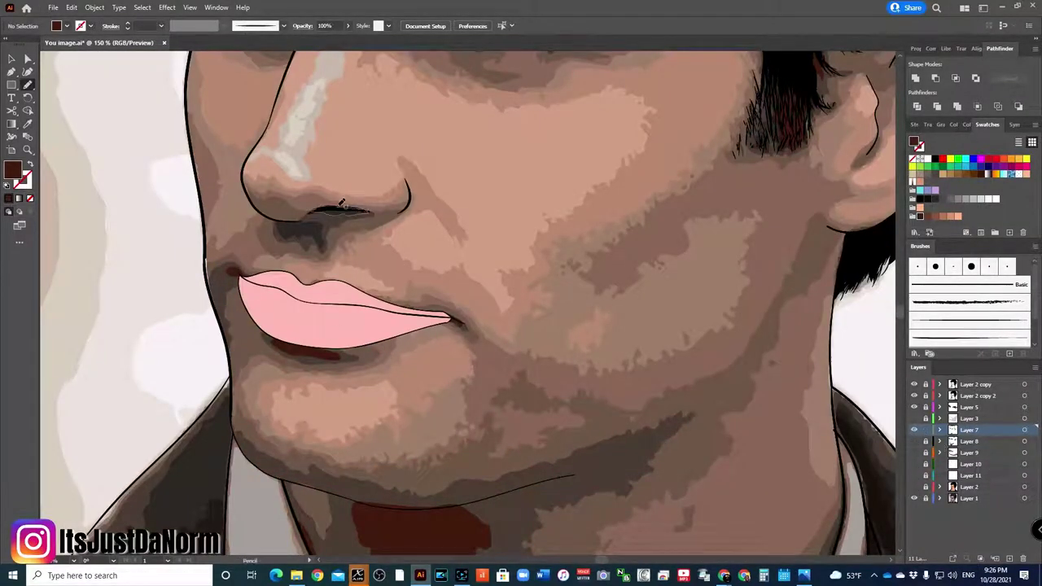
pyautogui.scroll(-3, 569, 325)
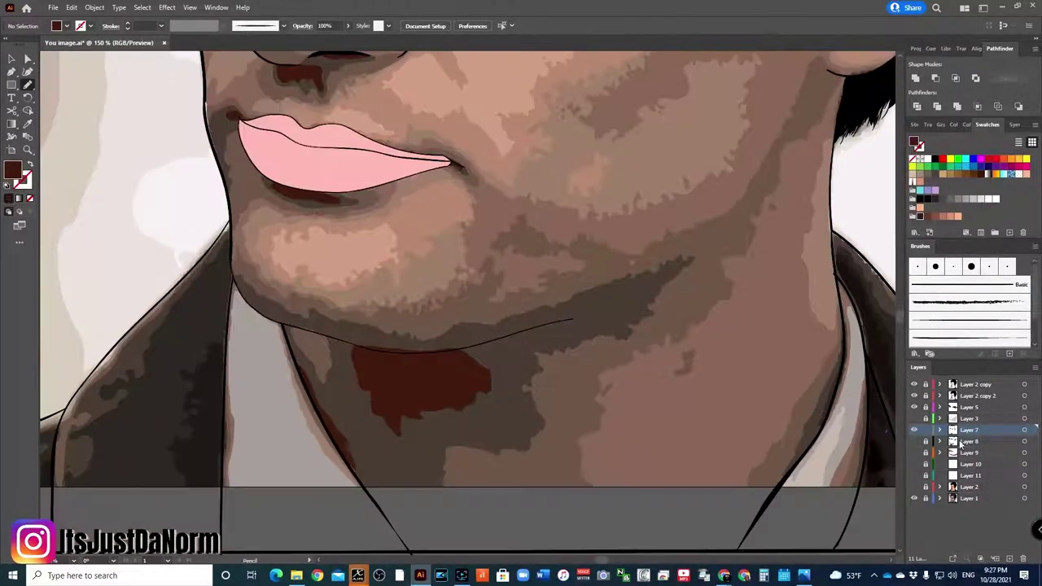
pyautogui.scroll(1, 651, 367)
pyautogui.hotkey('ctrl', '-')
pyautogui.hotkey('ctrl', '-')
pyautogui.scroll(1, 915, 447)
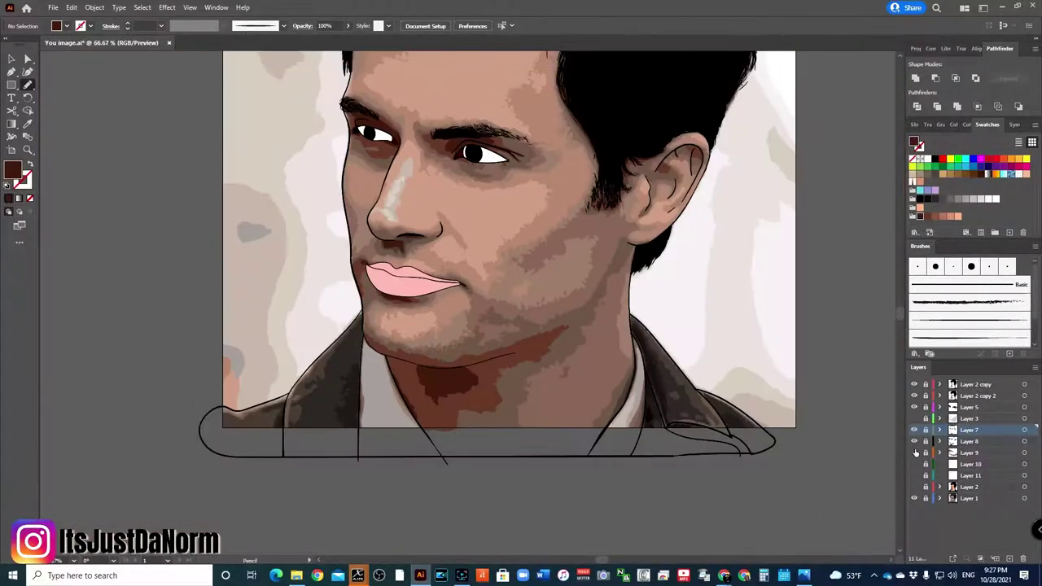
pyautogui.hotkey('ctrl', '+')
pyautogui.hotkey('ctrl', '+')
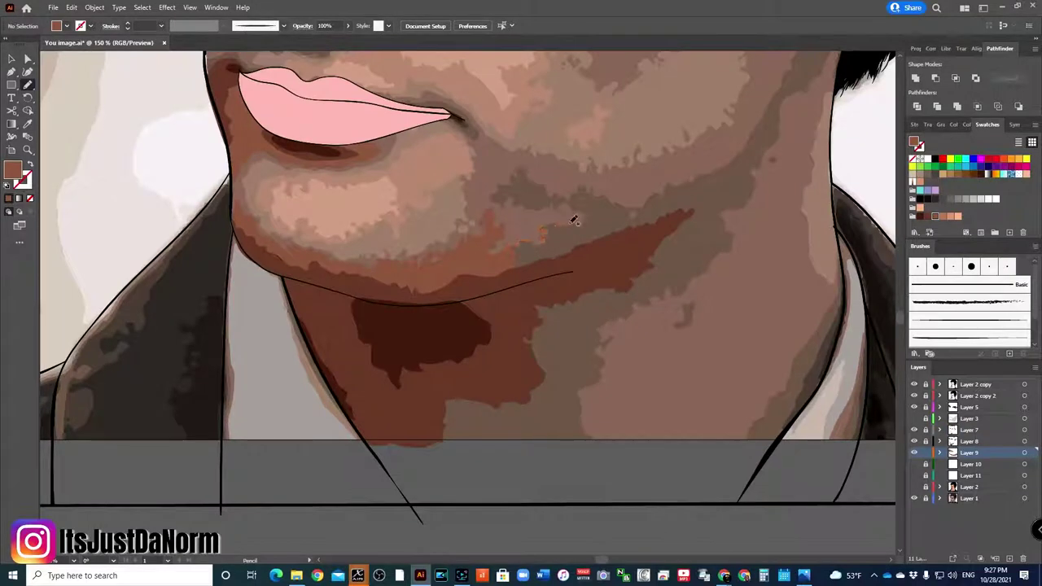
pyautogui.moveTo(542, 208); pyautogui.dragTo(502, 184)
pyautogui.moveTo(540, 282); pyautogui.dragTo(614, 317)
pyautogui.moveTo(624, 218); pyautogui.dragTo(533, 281)
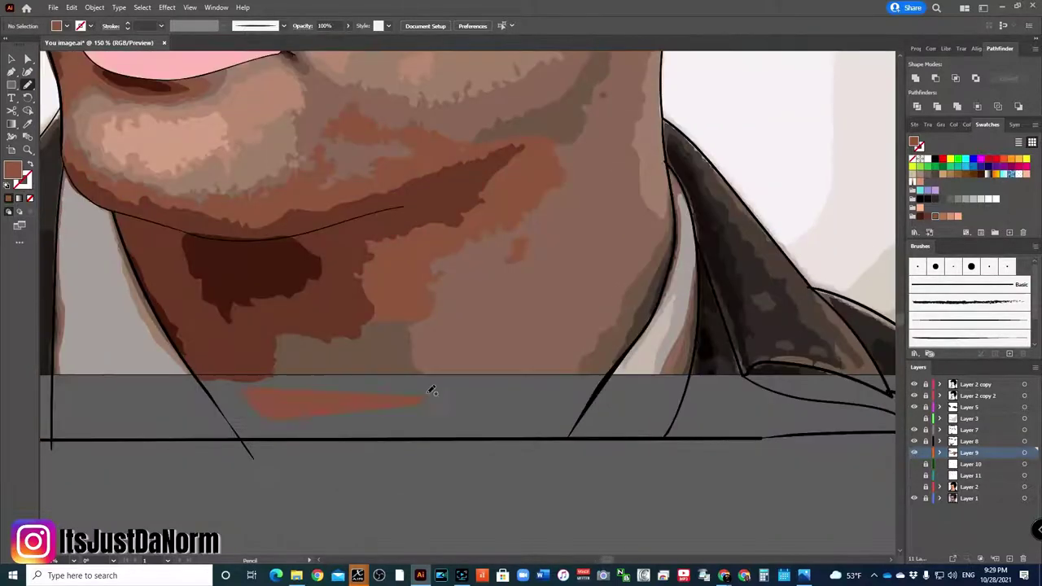
pyautogui.moveTo(431, 391); pyautogui.dragTo(428, 376)
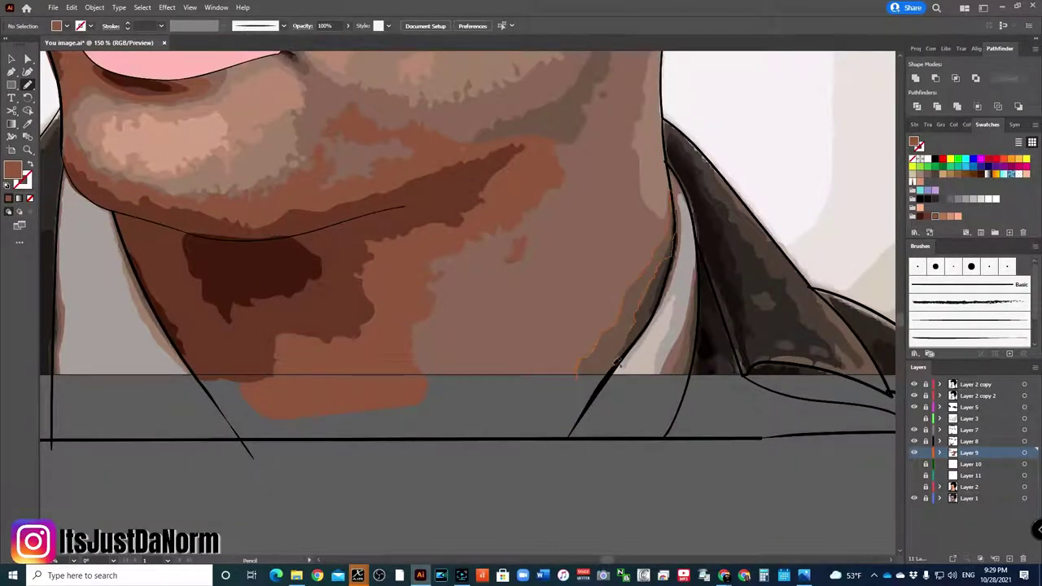
# Trace a stroke along the top rim of the ear, then deselect it.
pyautogui.scroll(3, 605, 317)
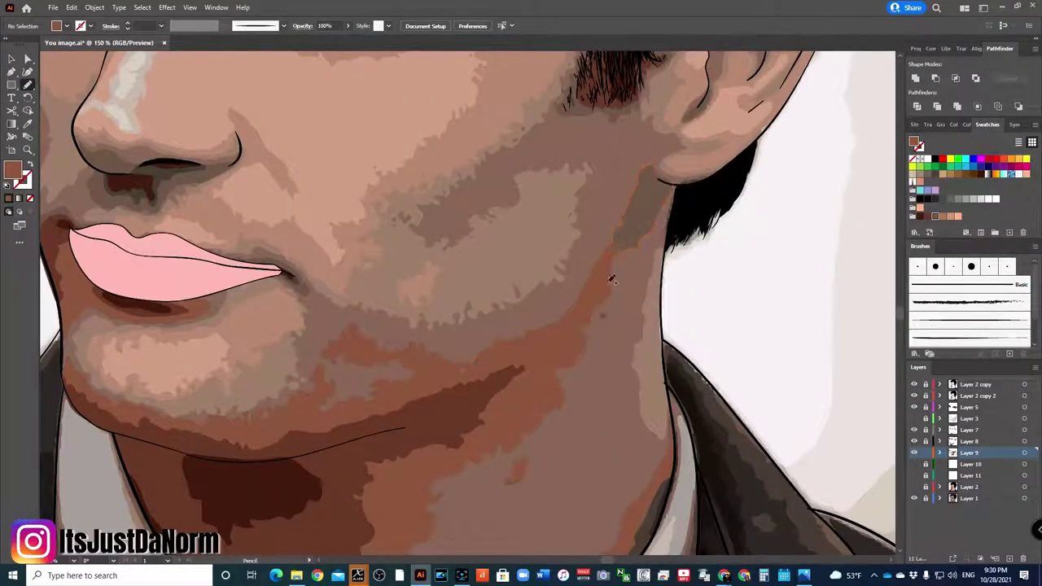
pyautogui.hotkey('ctrl', '0')
pyautogui.scroll(5, 694, 130)
pyautogui.scroll(2, 694, 130)
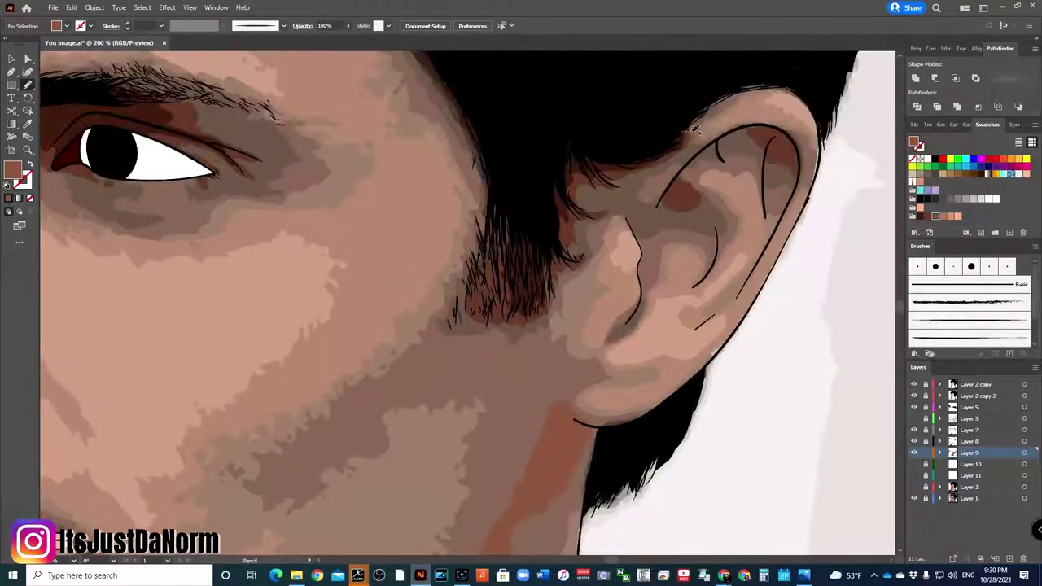
pyautogui.moveTo(693, 130); pyautogui.dragTo(799, 183)
pyautogui.hotkey('ctrl', 'shift', 'a')
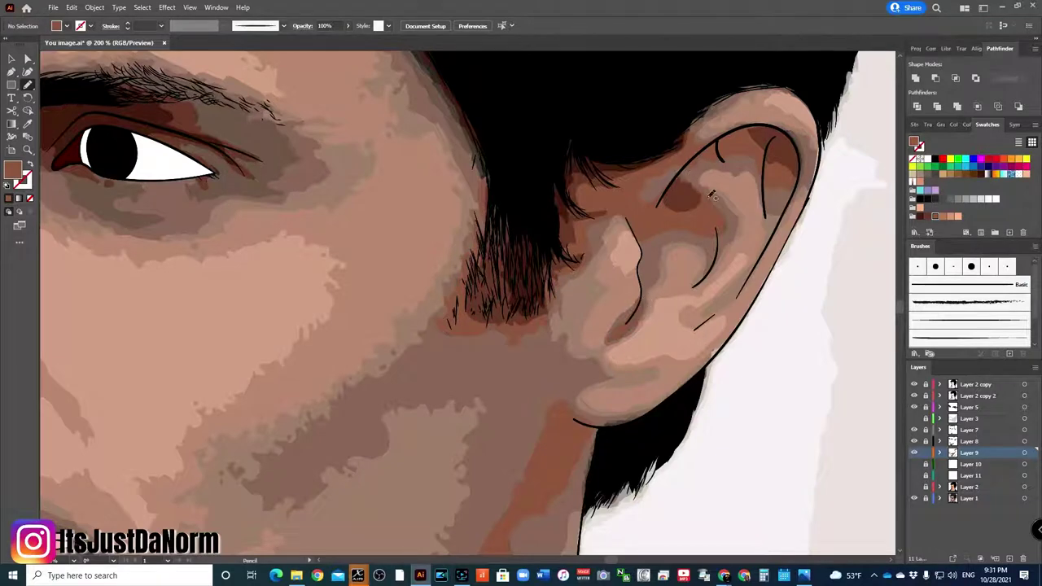
# Add a reddish stroke along the eyebrow and a dark stroke down the face's left edge.
pyautogui.scroll(2, 567, 325)
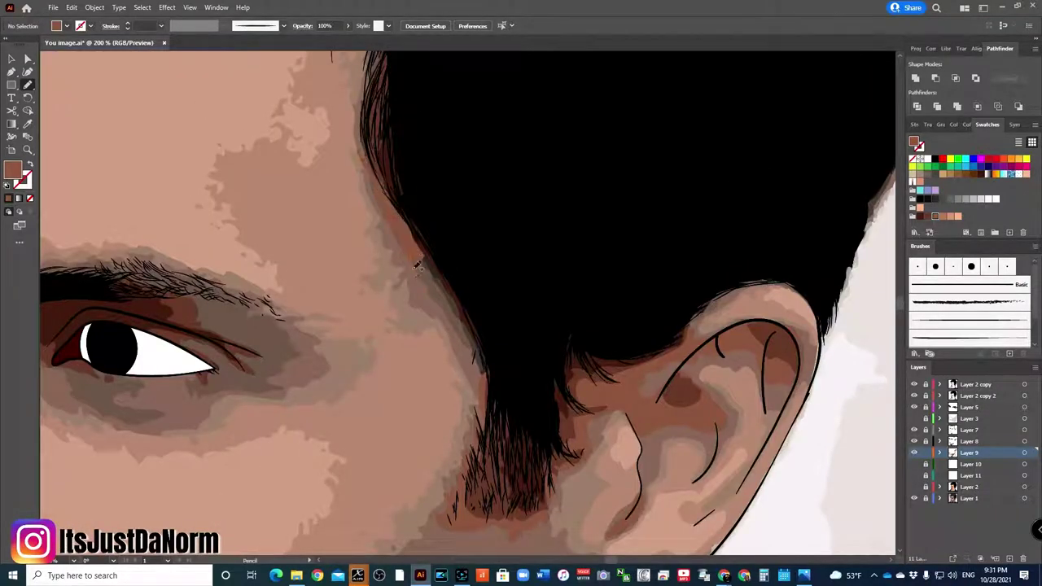
pyautogui.hotkey('ctrl', '-')
pyautogui.hotkey('ctrl', '-')
pyautogui.scroll(2, 274, 177)
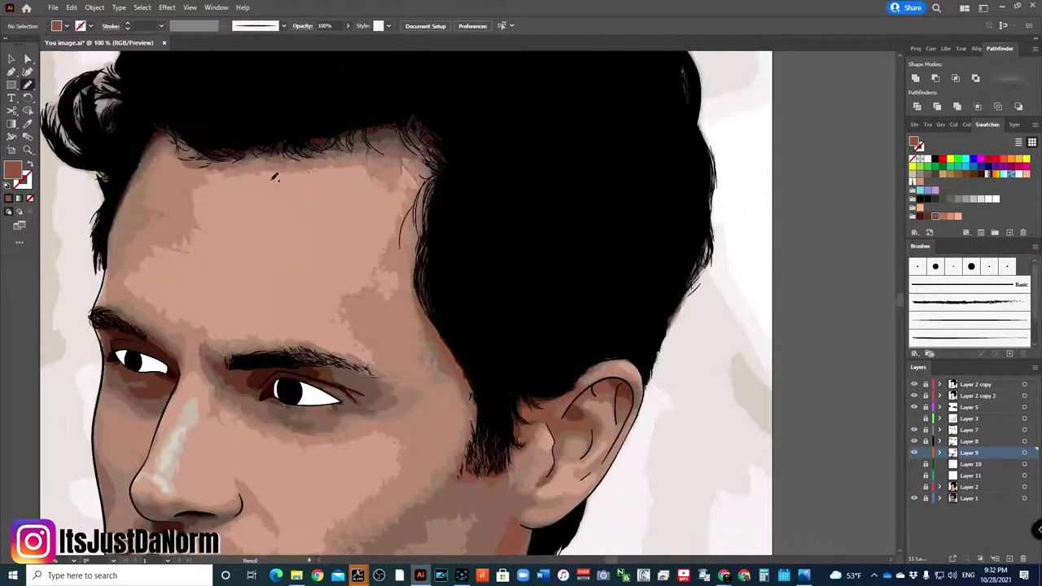
pyautogui.moveTo(307, 345)
pyautogui.mouseDown()
pyautogui.moveTo(357, 368)
pyautogui.moveTo(331, 409)
pyautogui.mouseUp()
pyautogui.moveTo(114, 304); pyautogui.dragTo(93, 376)
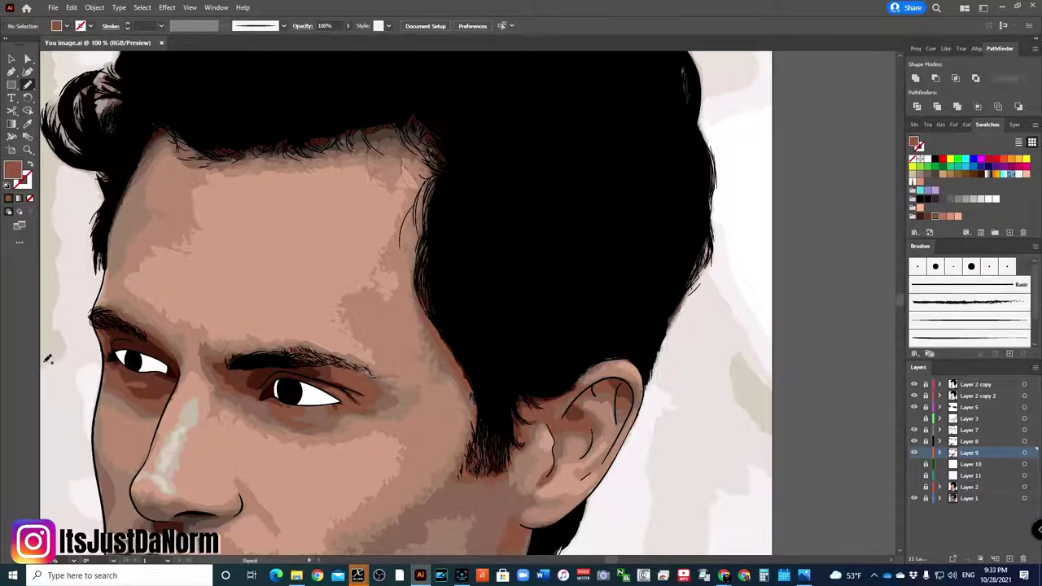
# Draw a dark-brown shape under the nose.
pyautogui.scroll(-10, 407, 302)
pyautogui.hotkey('ctrl', '=')
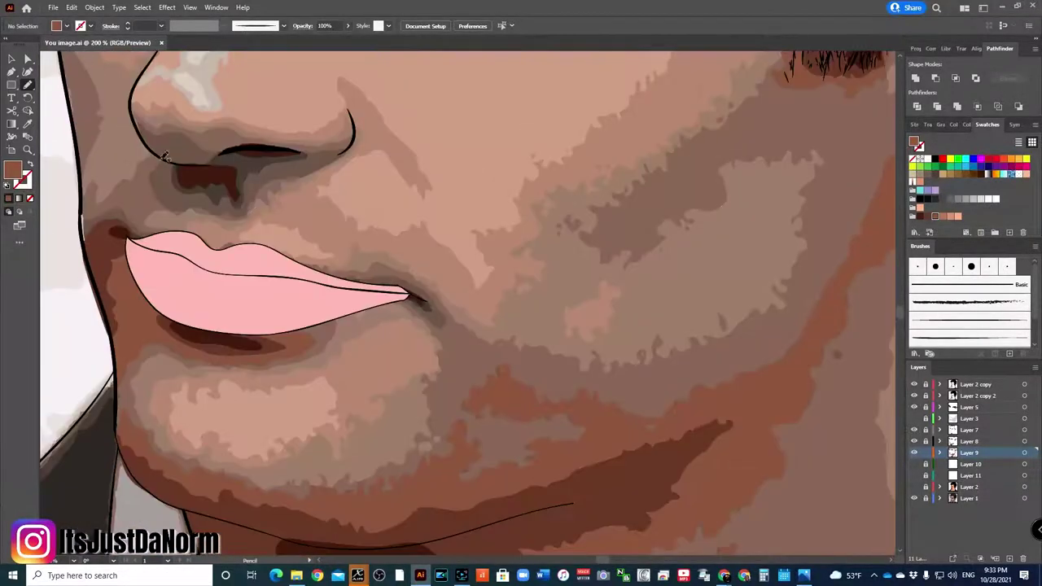
pyautogui.moveTo(193, 206); pyautogui.dragTo(233, 196)
pyautogui.moveTo(169, 156); pyautogui.dragTo(172, 163)
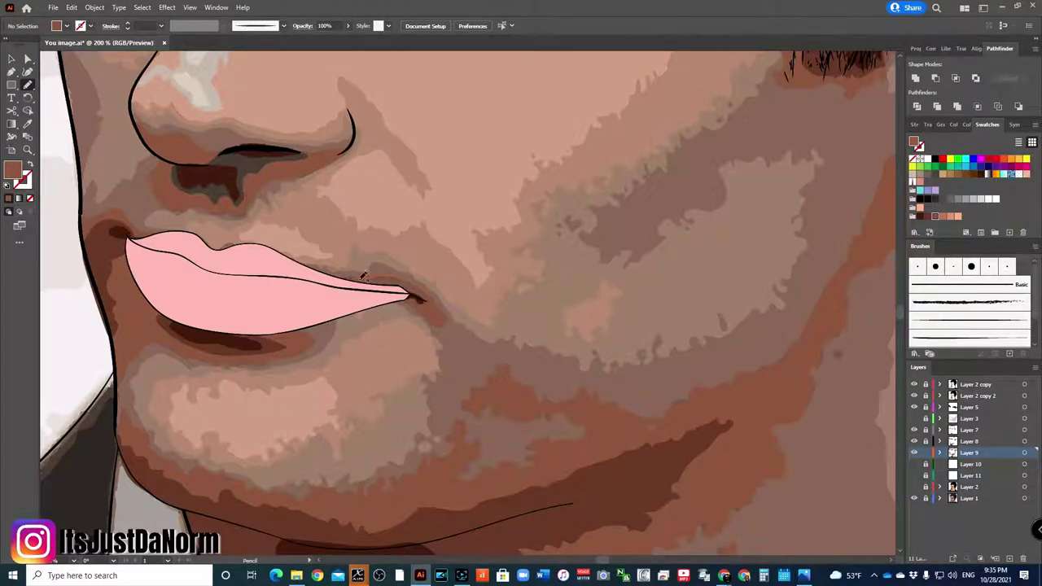
# Zoom out to 66.67% so the full portrait fits the view.
pyautogui.hotkey('ctrl', '-')
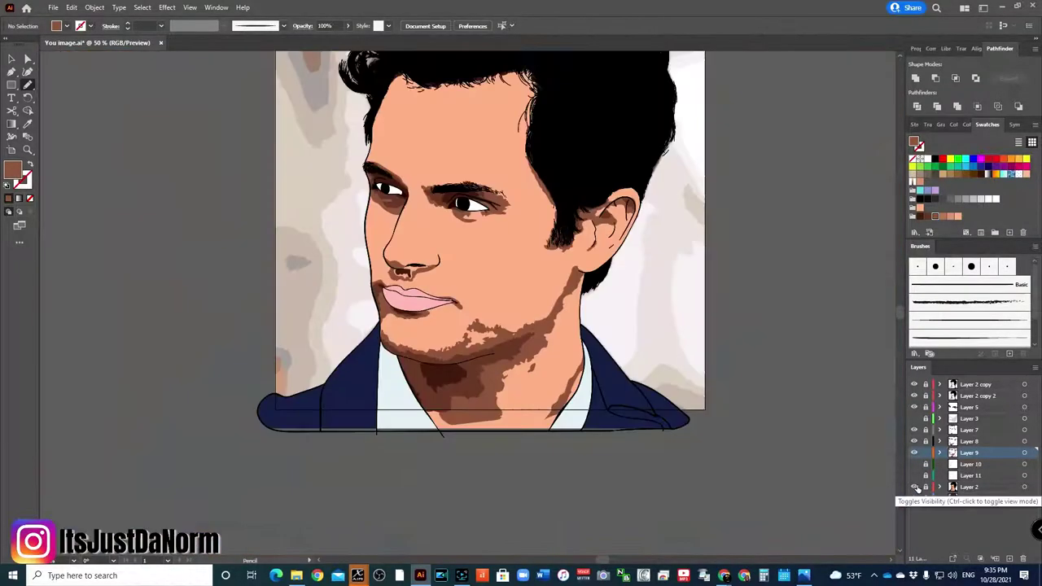
pyautogui.hotkey('ctrl', '-')
pyautogui.hotkey('ctrl', '-')
pyautogui.hotkey('ctrl', '-')
pyautogui.scroll(2, 351, 210)
pyautogui.scroll(1, 351, 210)
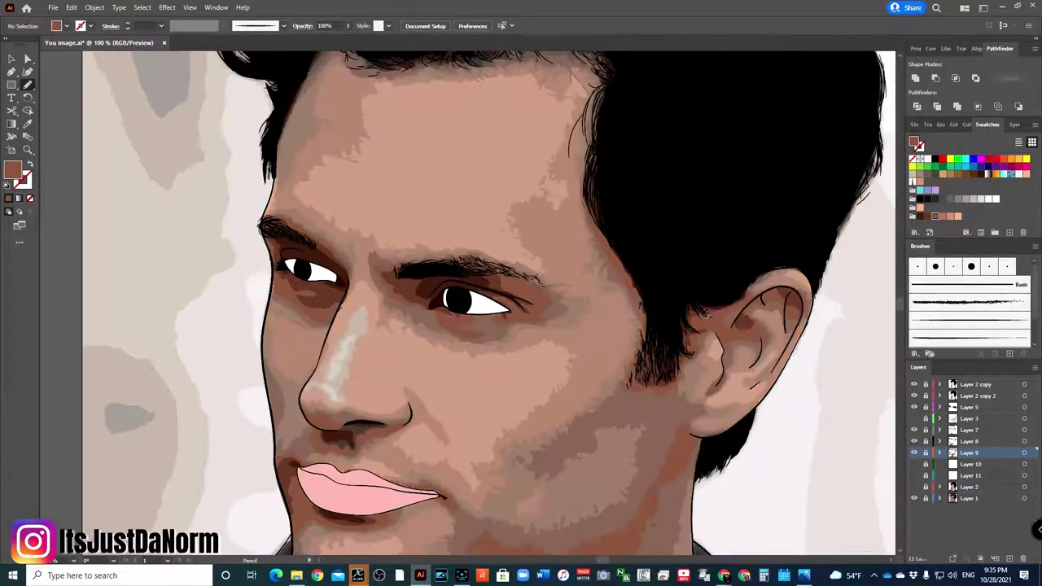
pyautogui.scroll(1, 350, 210)
pyautogui.scroll(-5, 350, 210)
pyautogui.scroll(-3, 351, 210)
pyautogui.scroll(-3, 351, 210)
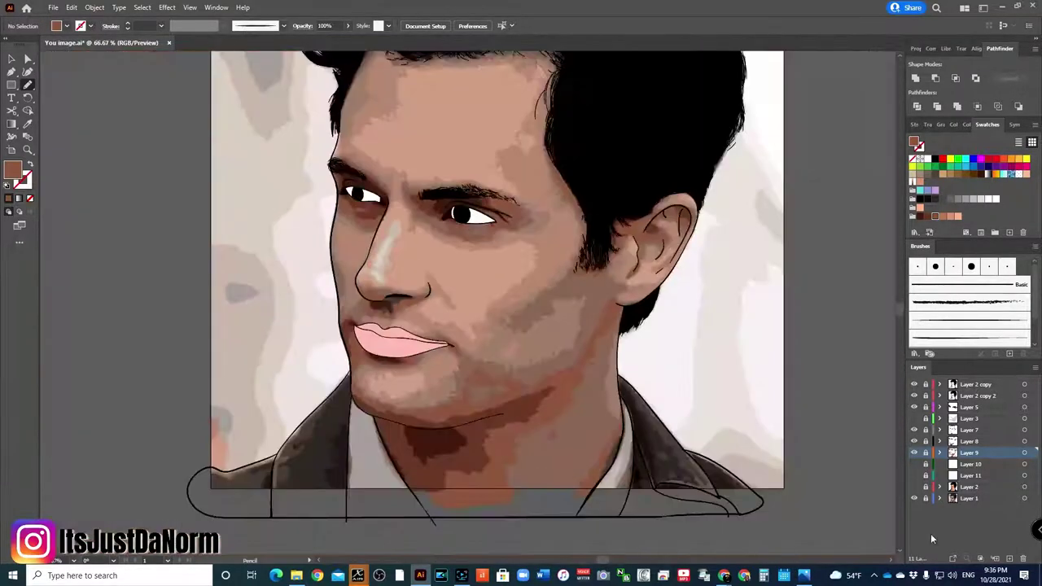
# Make Layer 10 active and draw shading shapes around the nostril.
pyautogui.click(925, 465)
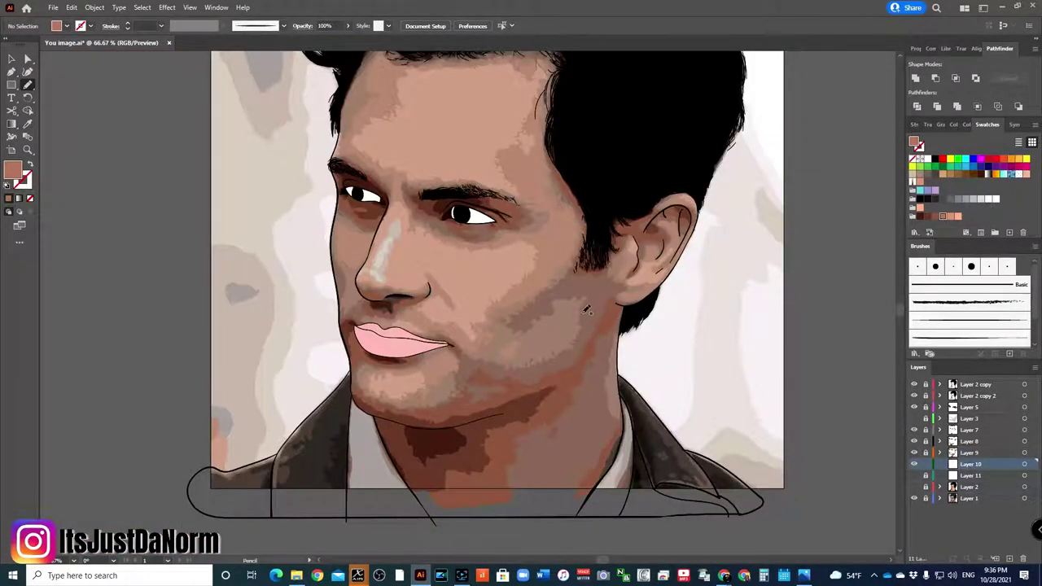
pyautogui.scroll(3, 465, 346)
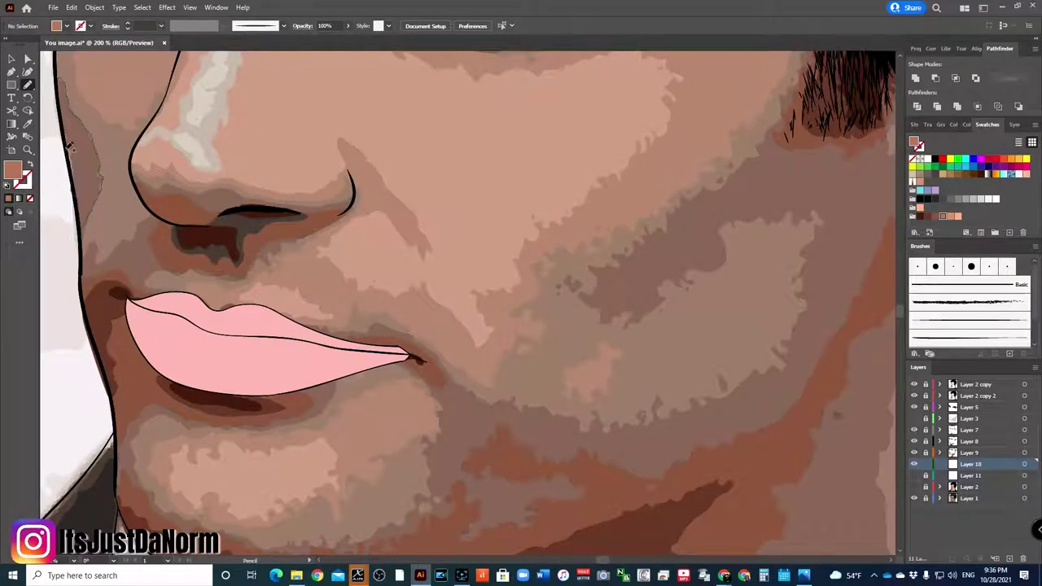
pyautogui.moveTo(88, 213); pyautogui.dragTo(154, 210)
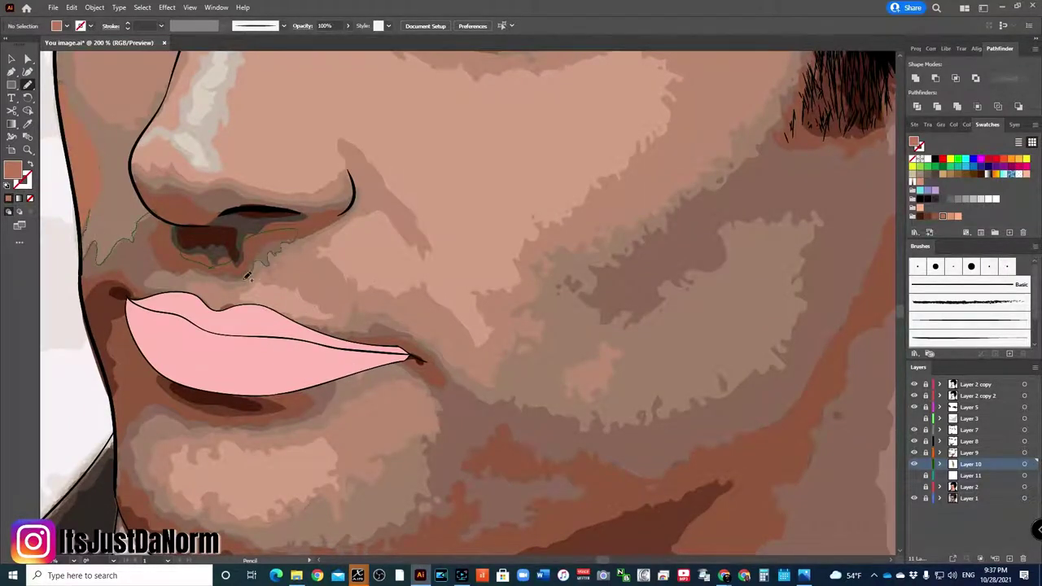
pyautogui.moveTo(300, 234); pyautogui.dragTo(83, 274)
pyautogui.moveTo(134, 174); pyautogui.dragTo(222, 186)
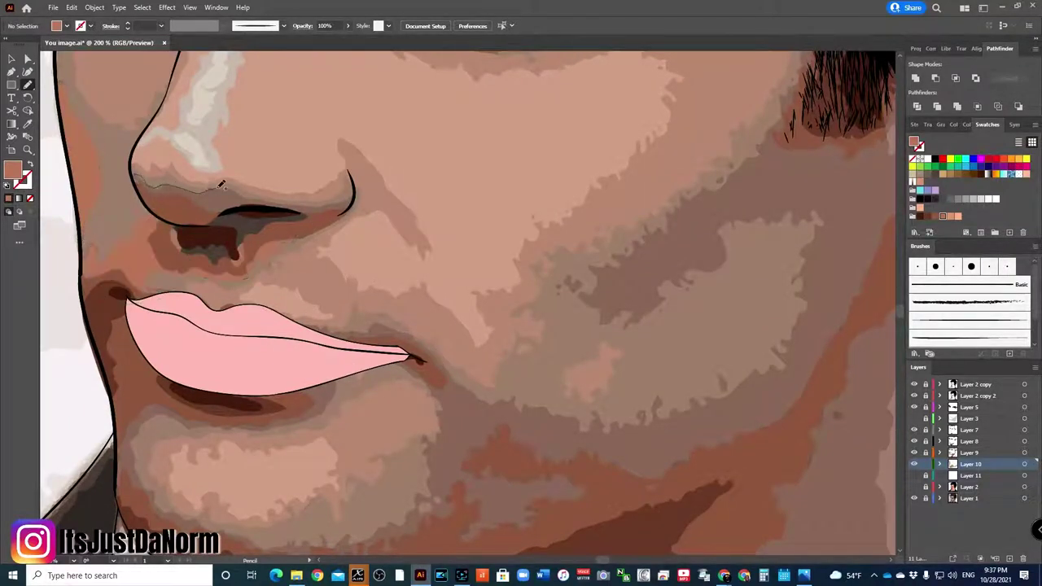
pyautogui.moveTo(356, 199); pyautogui.dragTo(355, 201)
# Add shadow shapes below the lower lip, on the chin, beside the mouth and along the jaw.
pyautogui.moveTo(323, 379); pyautogui.dragTo(244, 427)
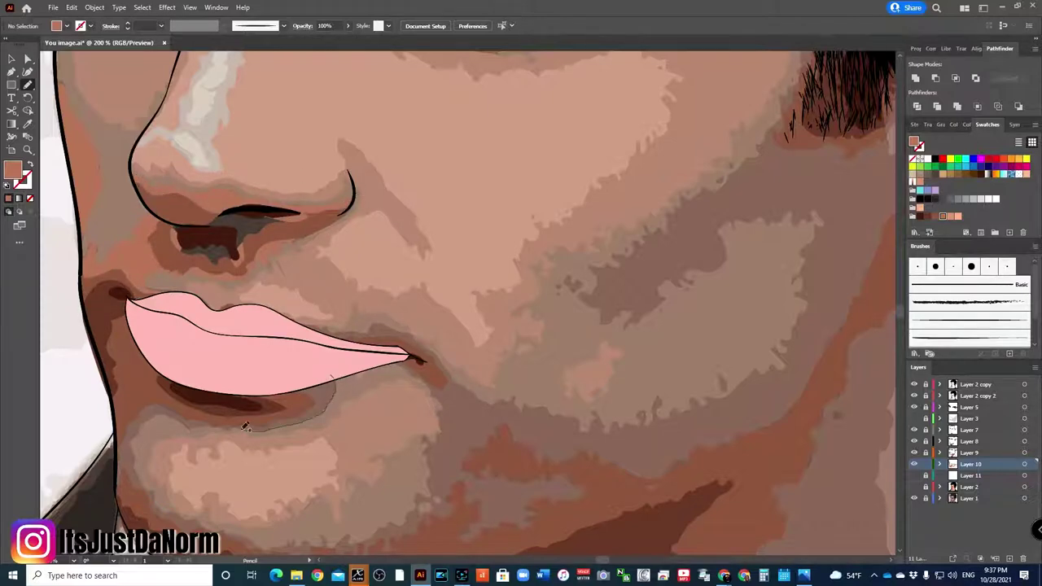
pyautogui.scroll(-5, 130, 437)
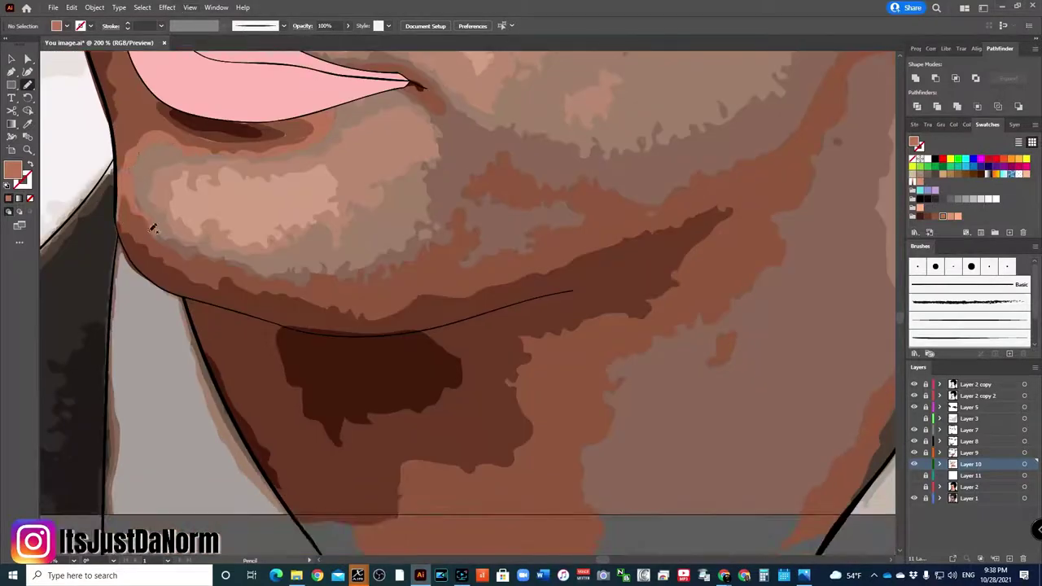
pyautogui.moveTo(151, 232); pyautogui.dragTo(333, 272)
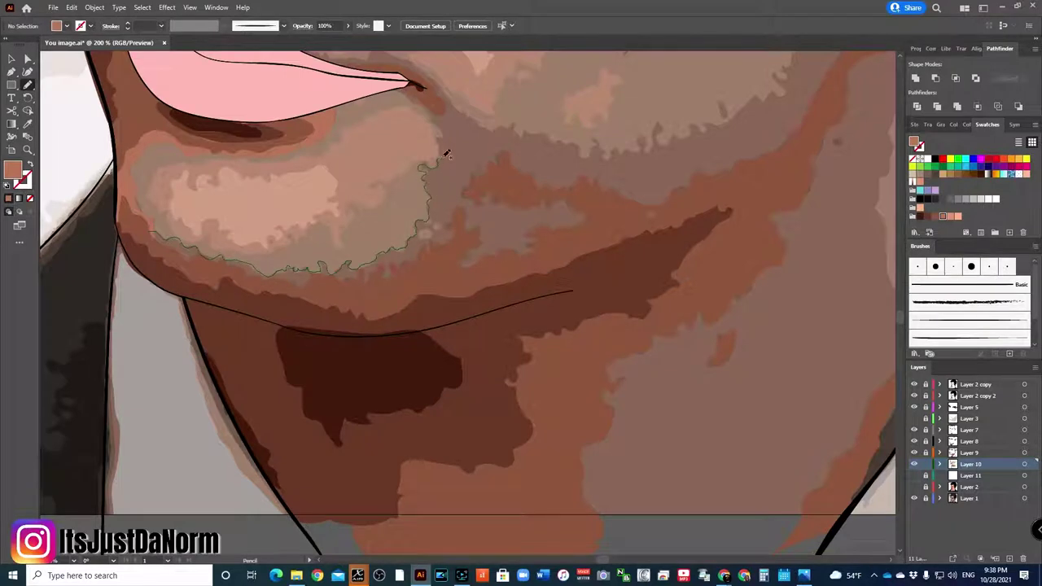
pyautogui.moveTo(422, 218); pyautogui.dragTo(521, 132)
pyautogui.moveTo(468, 110); pyautogui.dragTo(443, 110)
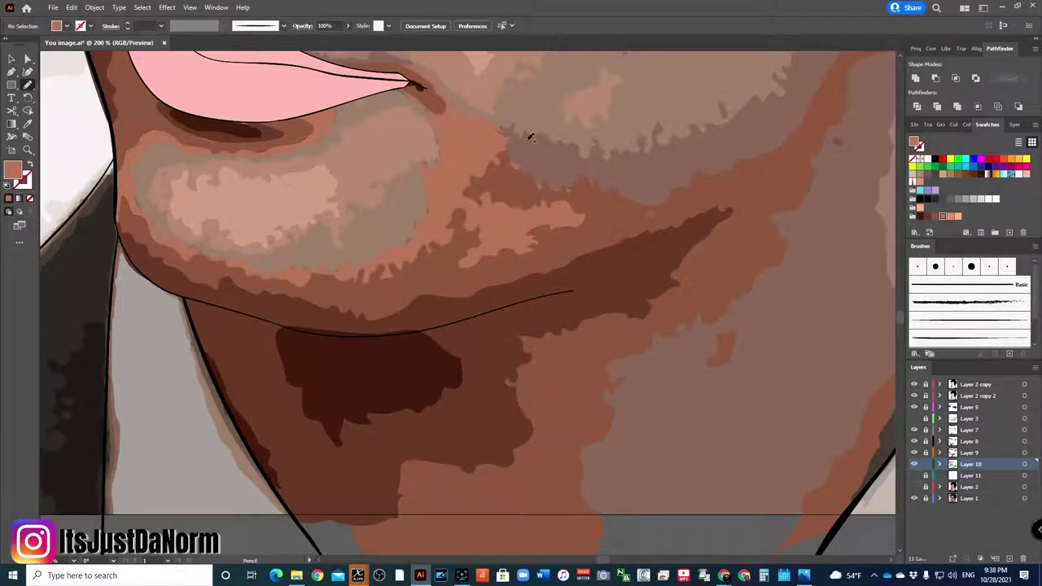
pyautogui.moveTo(583, 155)
pyautogui.mouseDown()
pyautogui.moveTo(643, 163)
pyautogui.moveTo(651, 148)
pyautogui.mouseUp()
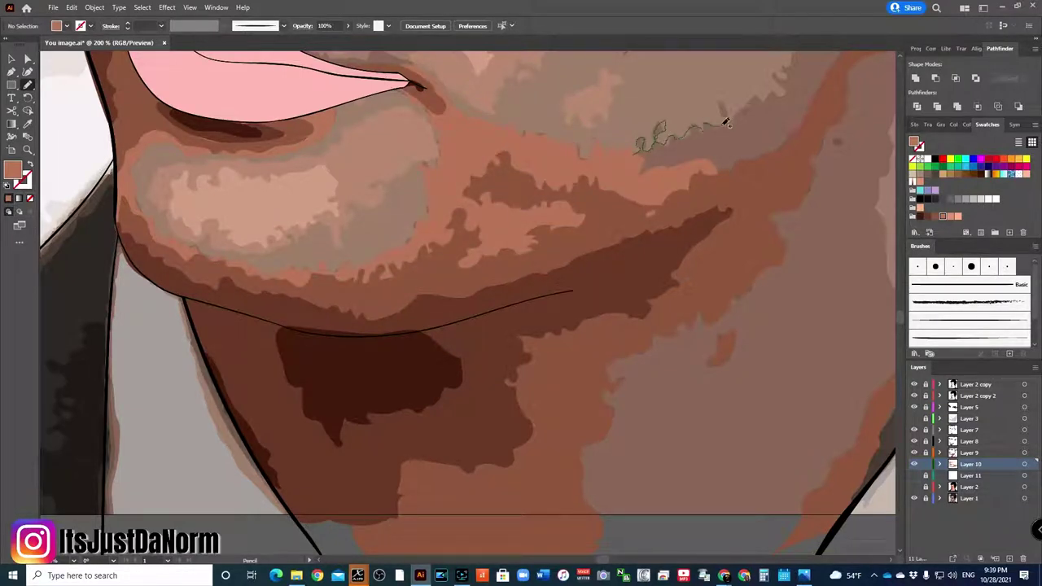
# Draw a skin-coloured shading shape across the cheek toward the ear.
pyautogui.scroll(5, 625, 189)
pyautogui.hscroll(4, 429, 209)
pyautogui.moveTo(417, 213)
pyautogui.mouseDown()
pyautogui.moveTo(436, 260)
pyautogui.moveTo(495, 232)
pyautogui.moveTo(570, 164)
pyautogui.mouseUp()
pyautogui.moveTo(651, 169); pyautogui.dragTo(643, 254)
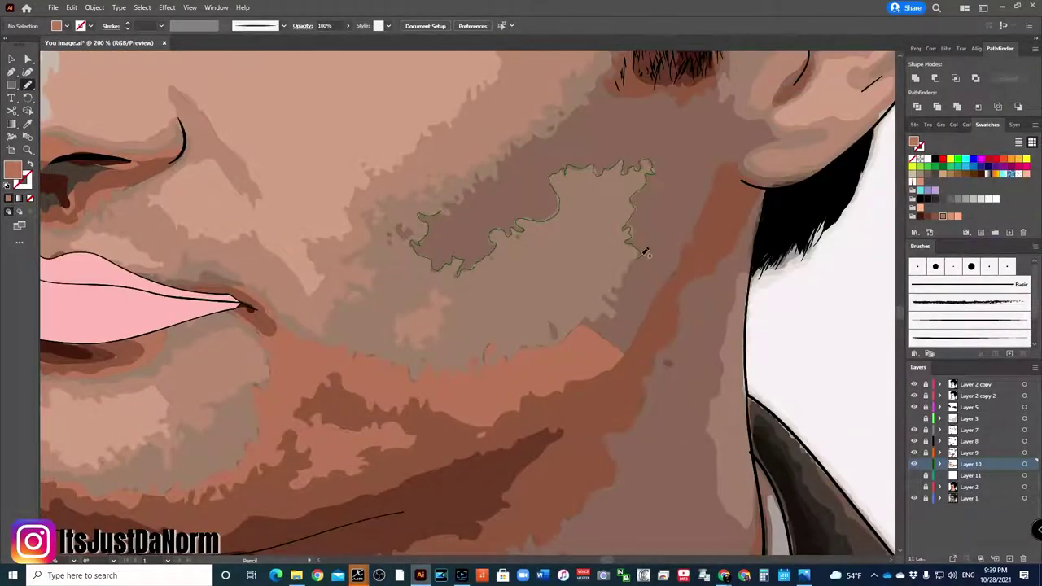
pyautogui.moveTo(587, 317); pyautogui.dragTo(762, 141)
pyautogui.moveTo(728, 99)
pyautogui.mouseDown()
pyautogui.moveTo(520, 150)
pyautogui.moveTo(454, 200)
pyautogui.mouseUp()
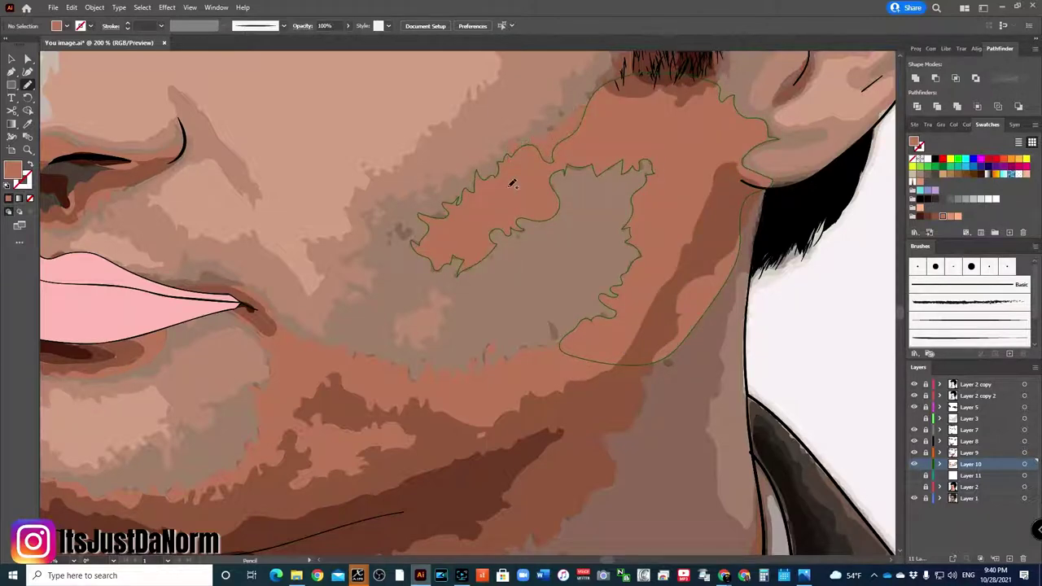
# Trace a shading stroke under the eye, undoing a stray shape over the ear.
pyautogui.scroll(4, 603, 220)
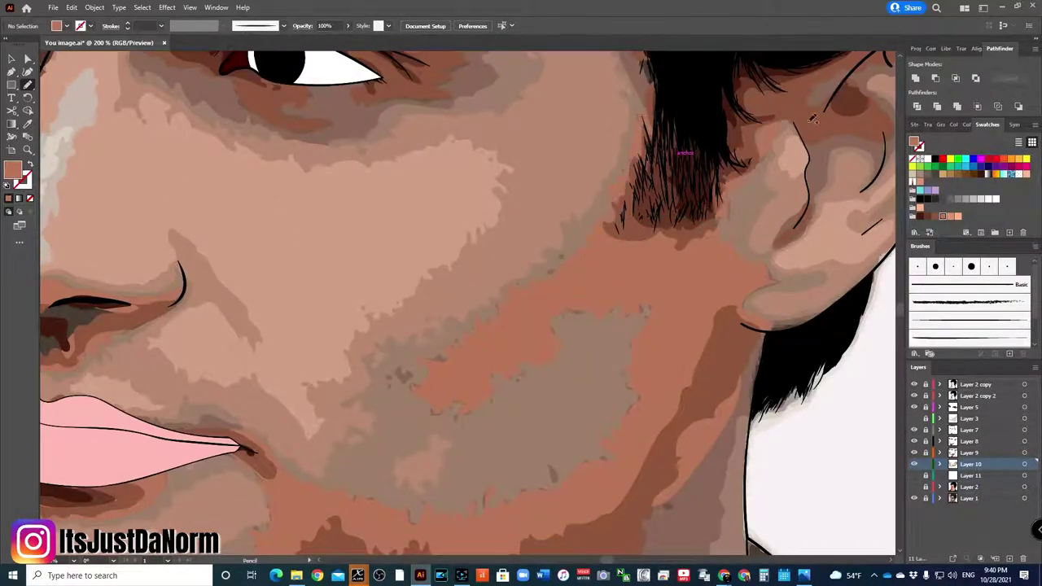
pyautogui.scroll(3, 488, 228)
pyautogui.hscroll(5, 488, 228)
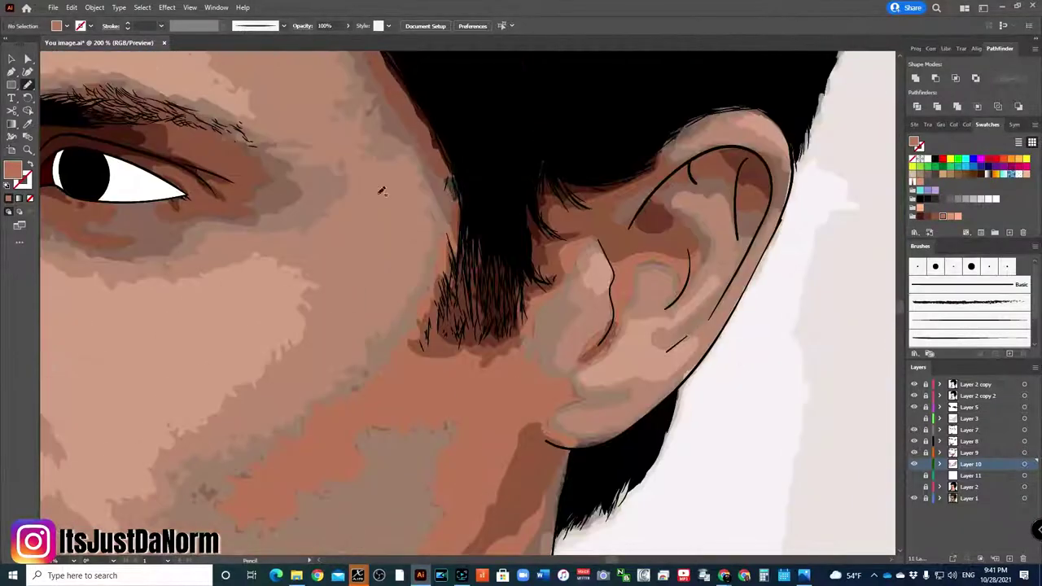
pyautogui.moveTo(678, 144); pyautogui.dragTo(693, 154)
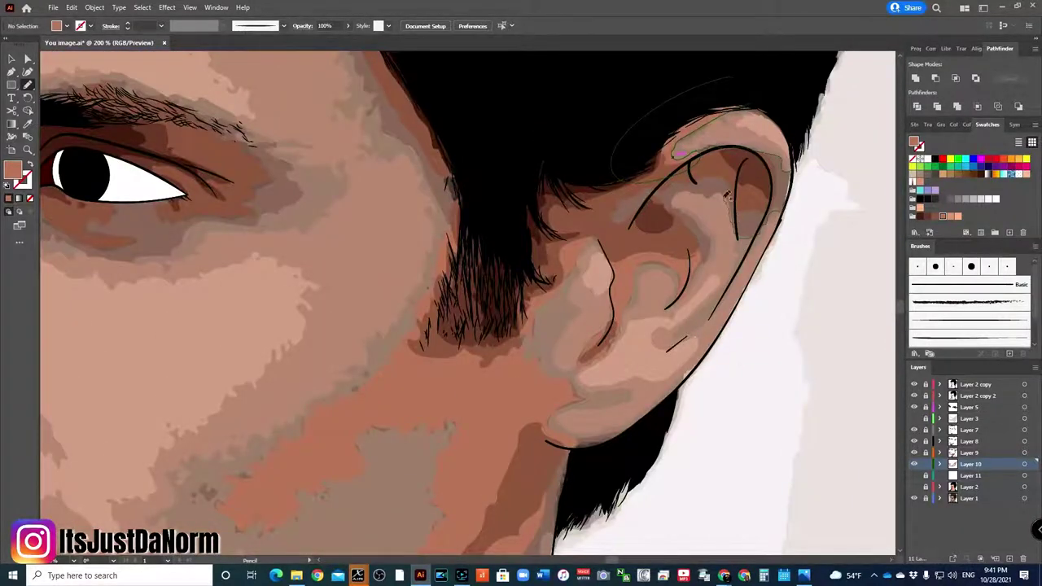
pyautogui.hotkey('ctrl', 'z')
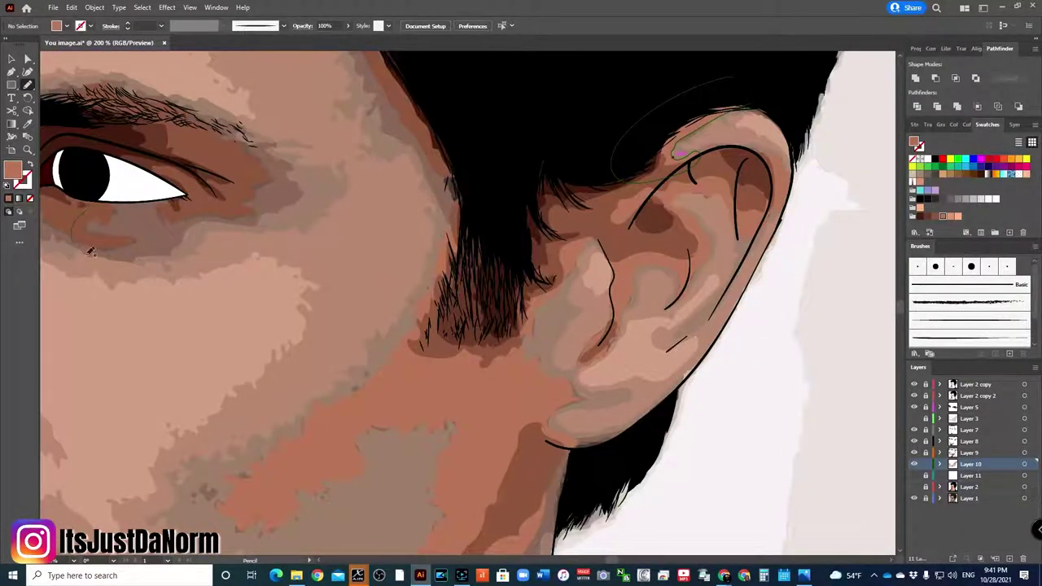
pyautogui.moveTo(232, 216); pyautogui.dragTo(301, 183)
pyautogui.hotkey('ctrl', '-')
pyautogui.hotkey('ctrl', '-')
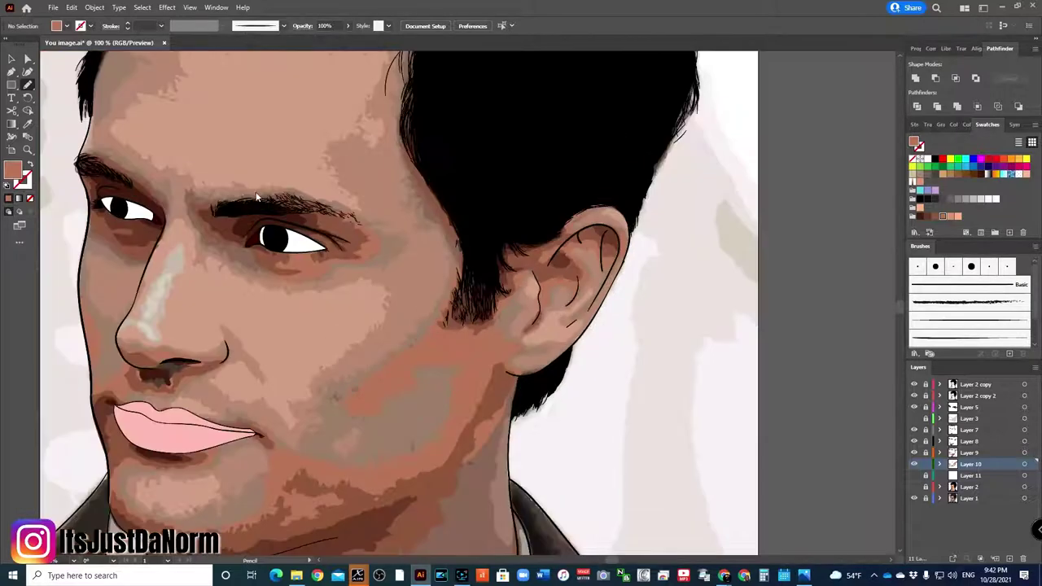
pyautogui.moveTo(251, 265); pyautogui.dragTo(251, 265)
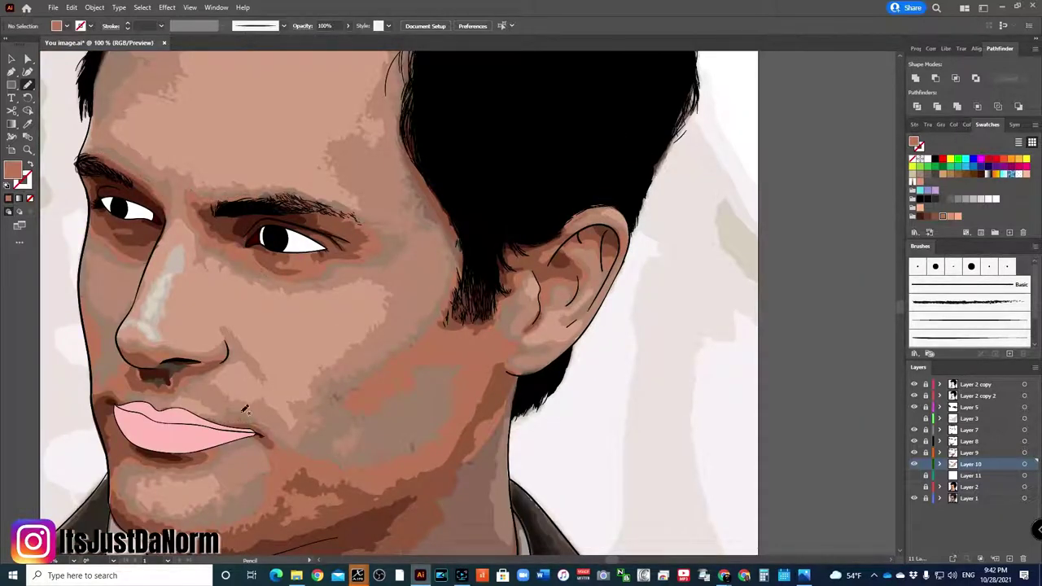
# Add a shading shape along the hairline and a lighter skin-tone fill on the neck.
pyautogui.scroll(3, 449, 228)
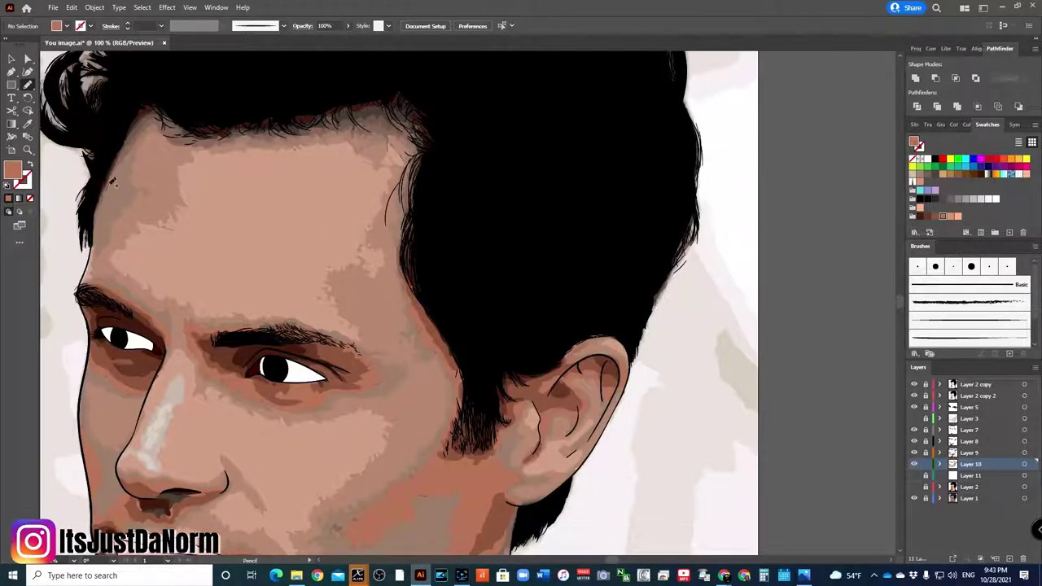
pyautogui.moveTo(112, 183); pyautogui.dragTo(166, 120)
pyautogui.scroll(-5, 92, 235)
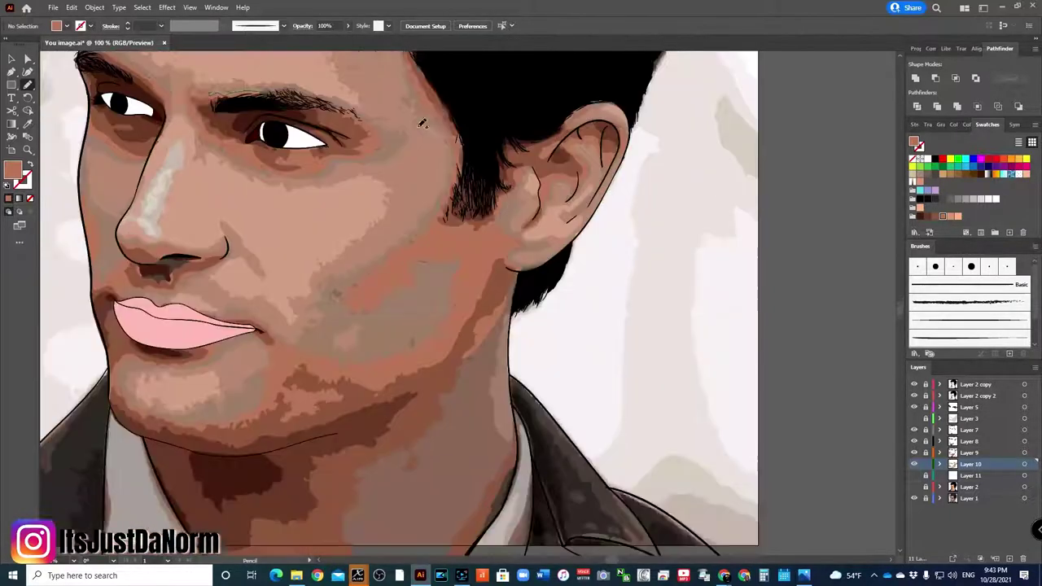
pyautogui.scroll(-3, 499, 211)
pyautogui.moveTo(522, 290); pyautogui.dragTo(333, 331)
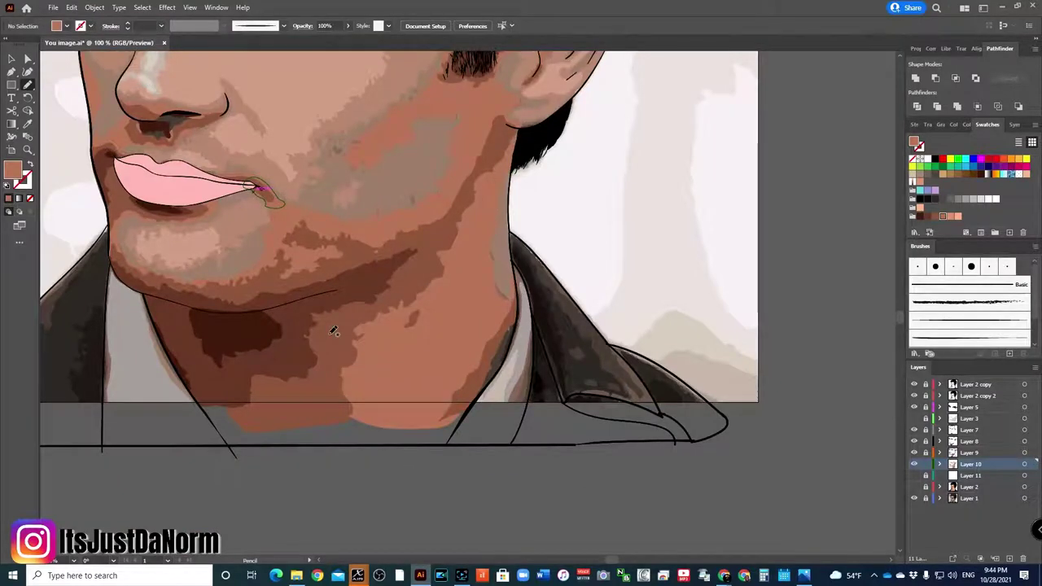
# Show the navy jacket layer and zoom in on the forehead hairline.
pyautogui.hotkey('ctrl', '-')
pyautogui.hotkey('ctrl', '-')
pyautogui.hotkey('ctrl', '-')
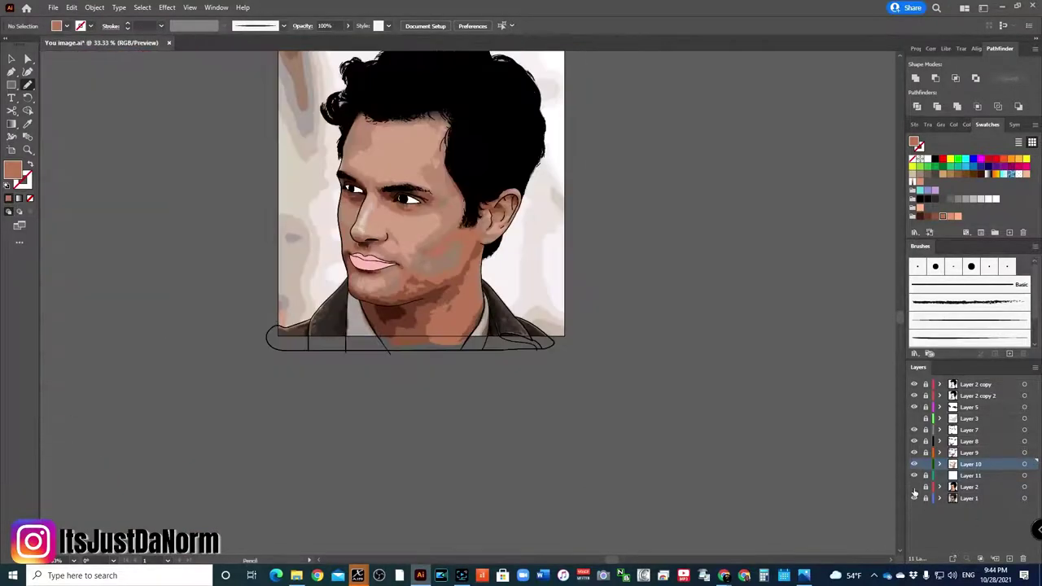
pyautogui.hotkey('ctrl', '+')
pyautogui.hotkey('ctrl', '+')
pyautogui.hotkey('ctrl', '+')
pyautogui.hotkey('ctrl', '-')
pyautogui.hotkey('ctrl', '-')
pyautogui.hotkey('ctrl', '-')
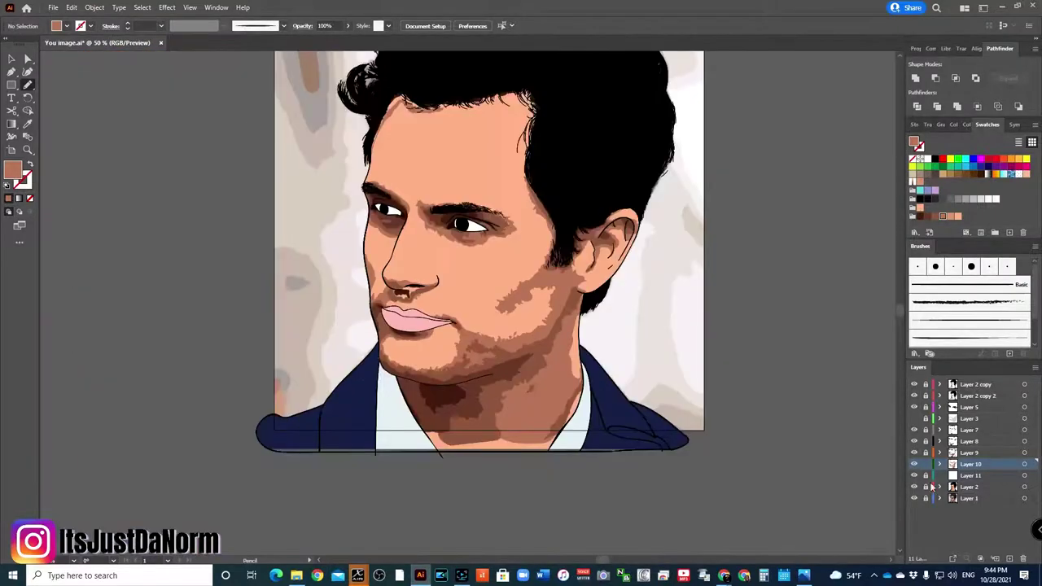
pyautogui.click(913, 475)
pyautogui.scroll(1, 773, 287)
pyautogui.scroll(-2, 773, 287)
pyautogui.hotkey('ctrl', '+')
pyautogui.hotkey('ctrl', '+')
pyautogui.hotkey('ctrl', '+')
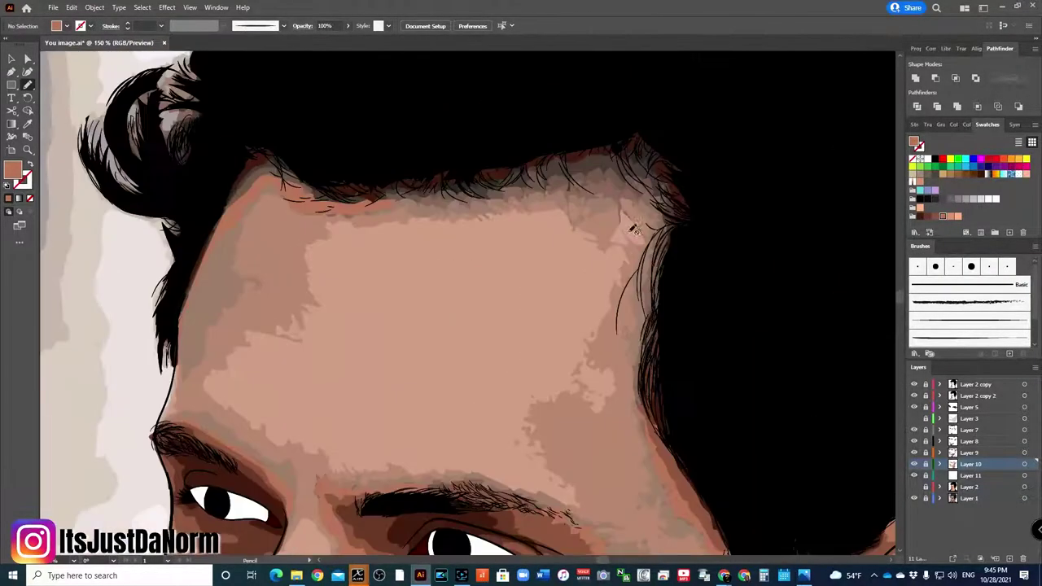
# Show and activate Layers 7 and 8, and sample the hair colour with the Eyedropper.
pyautogui.click(913, 430)
pyautogui.click(968, 430)
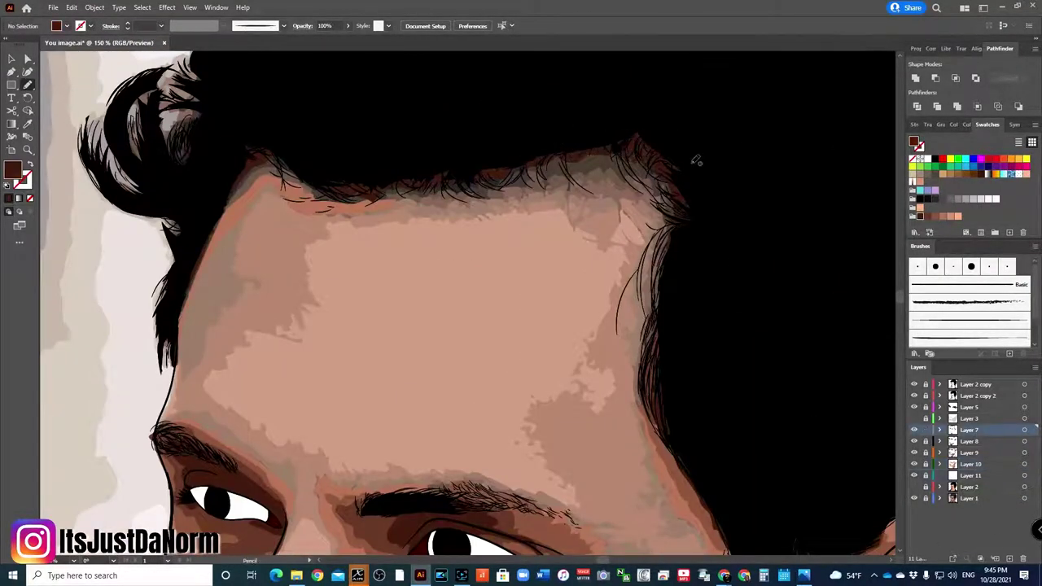
pyautogui.click(913, 441)
pyautogui.click(969, 442)
pyautogui.press('i')
pyautogui.hotkey('ctrl', '-')
pyautogui.hotkey('ctrl', '+')
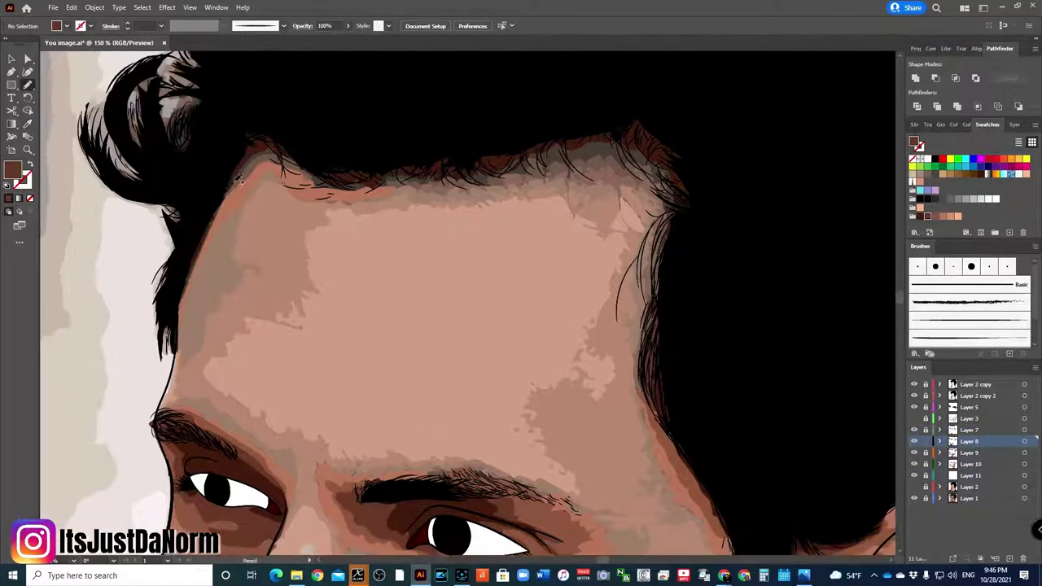
# Draw brown hair strands along the forehead hairline on Layers 8 and 9.
pyautogui.press('n')
pyautogui.moveTo(243, 173); pyautogui.dragTo(661, 173)
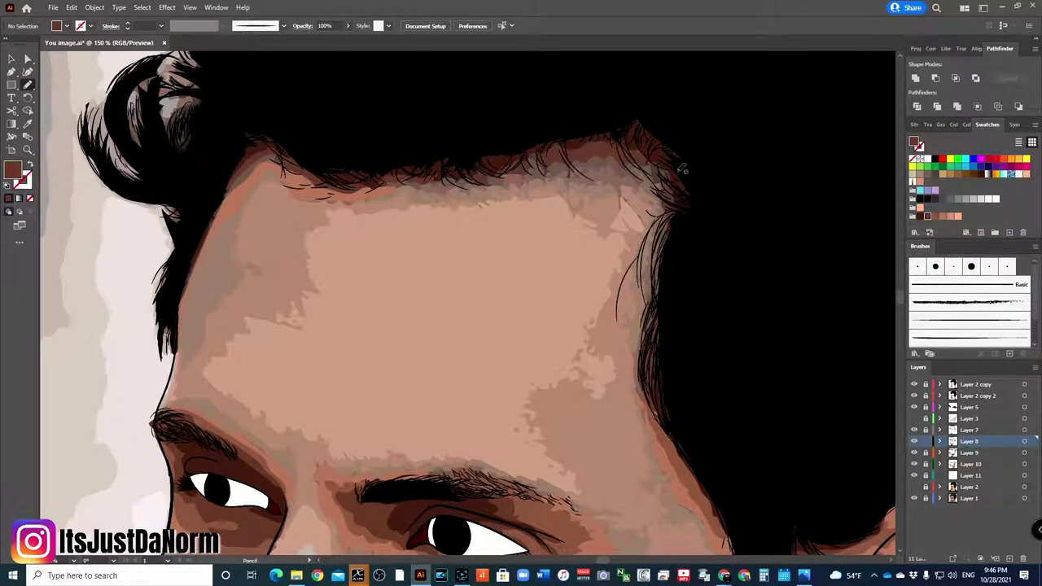
pyautogui.click(968, 453)
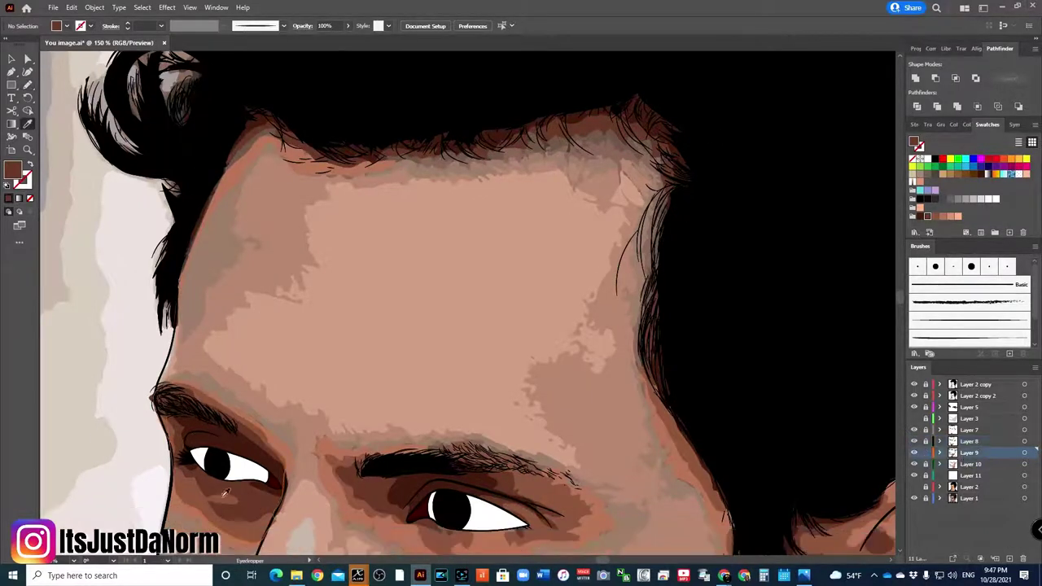
pyautogui.scroll(-1, 284, 165)
pyautogui.moveTo(213, 172); pyautogui.dragTo(393, 153)
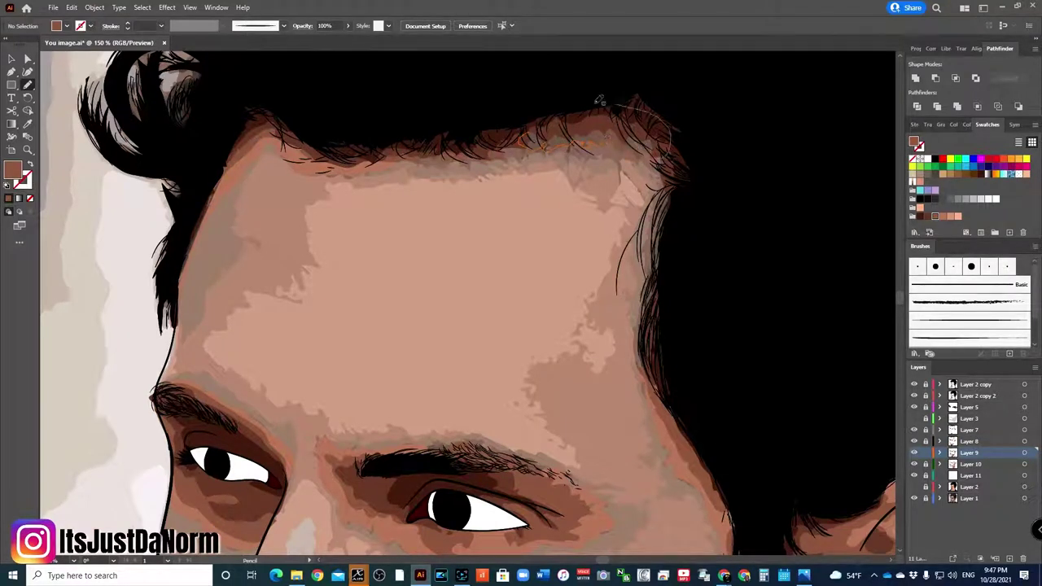
pyautogui.click(970, 464)
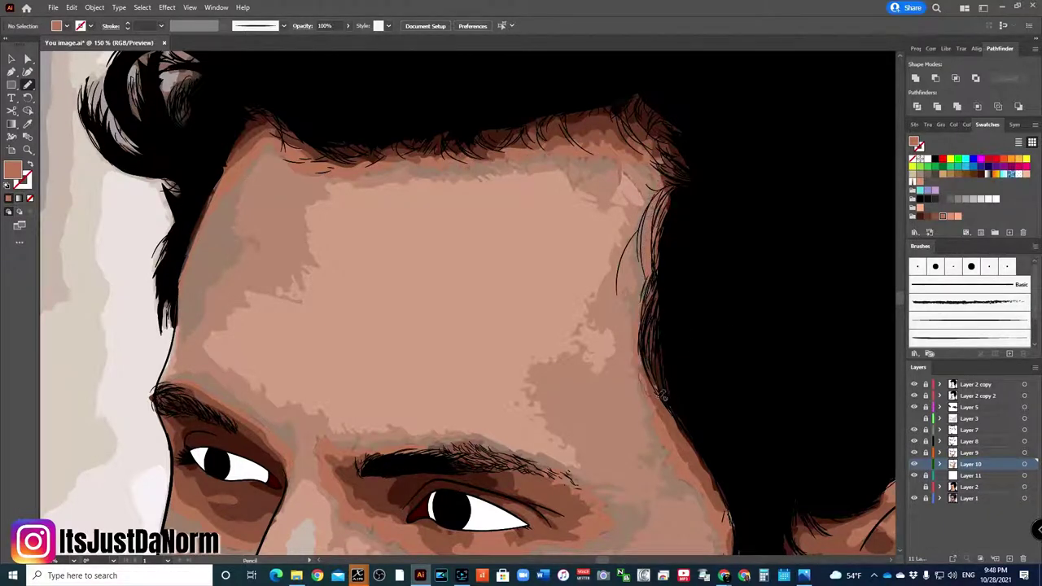
pyautogui.scroll(-5, 660, 396)
pyautogui.scroll(-4, 468, 301)
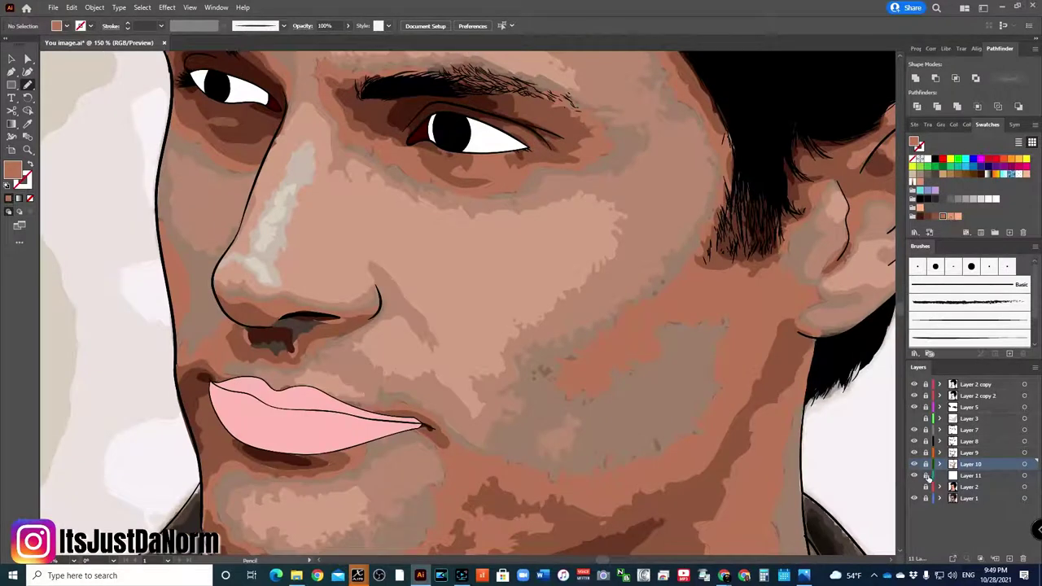
# On Layer 11, draw a cheek highlight from the lip corner and another along the neck edge.
pyautogui.click(969, 475)
pyautogui.scroll(-1, 677, 334)
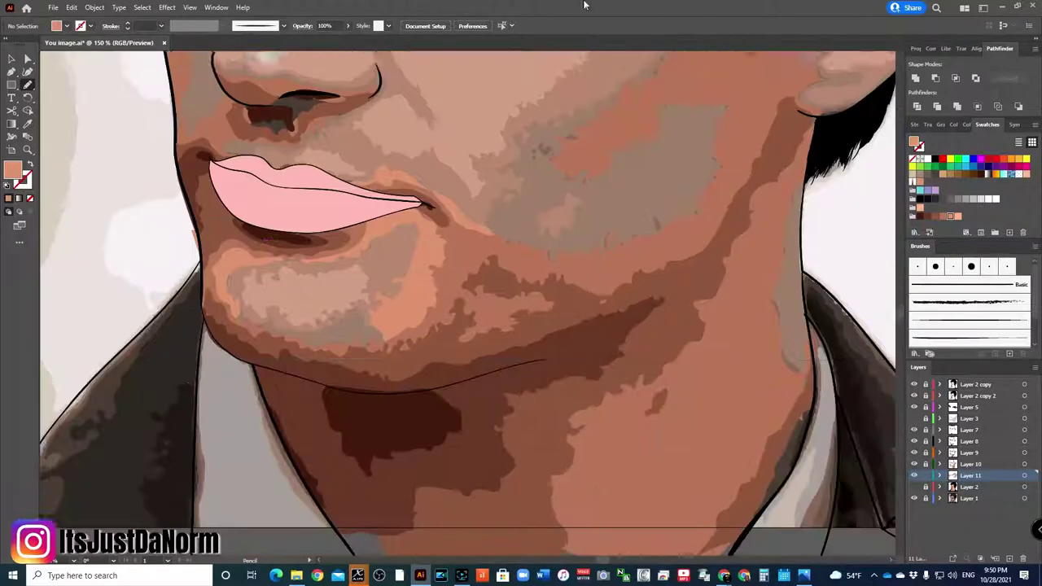
pyautogui.moveTo(502, 183); pyautogui.dragTo(527, 108)
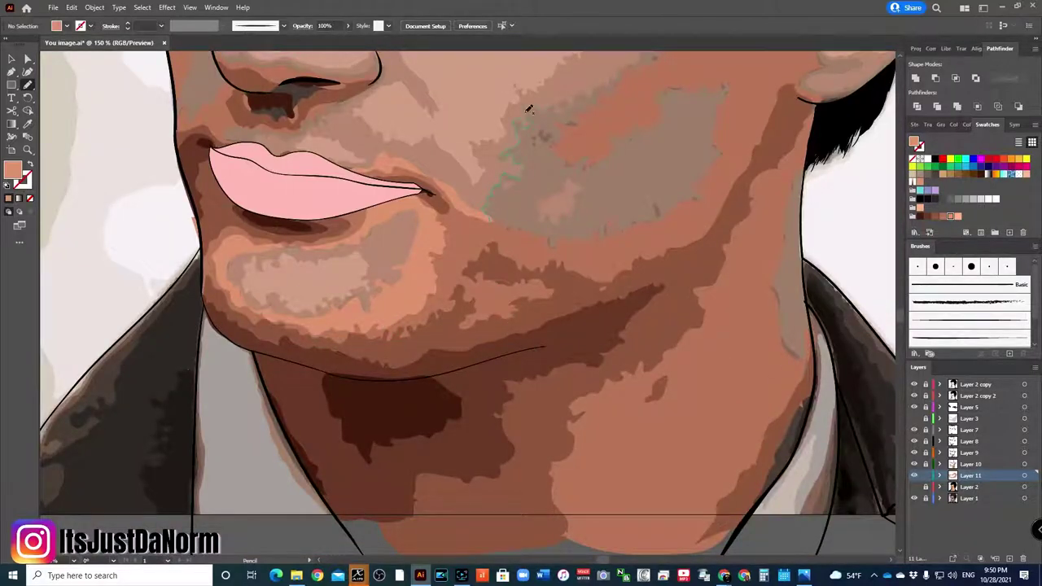
pyautogui.moveTo(714, 201); pyautogui.dragTo(716, 203)
pyautogui.scroll(2, 741, 429)
pyautogui.moveTo(810, 397); pyautogui.dragTo(844, 239)
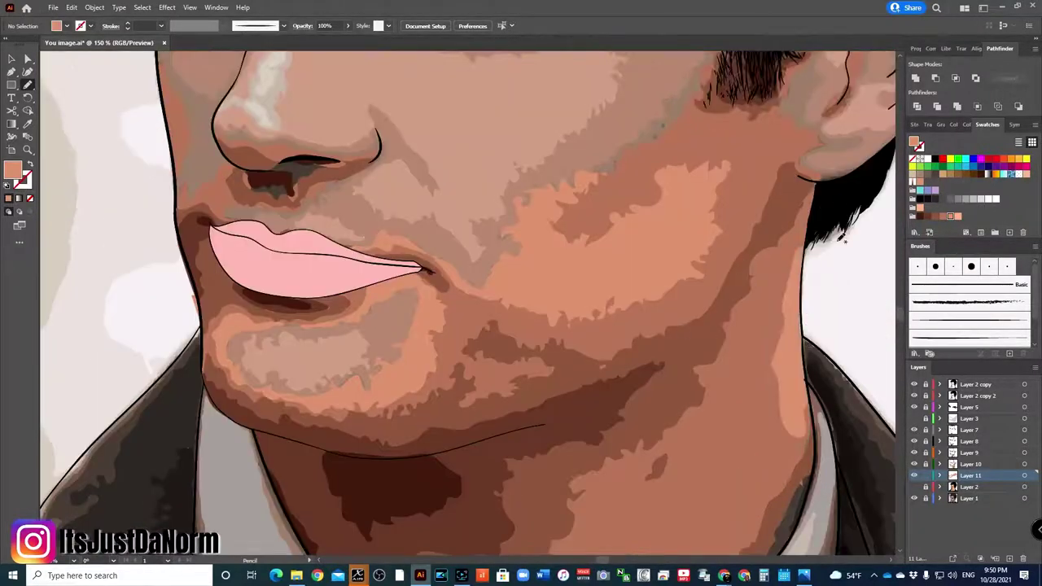
# Add highlight shapes around the earlobe and jaw and inside the ear's inner fold.
pyautogui.scroll(4, 811, 118)
pyautogui.hscroll(4, 811, 119)
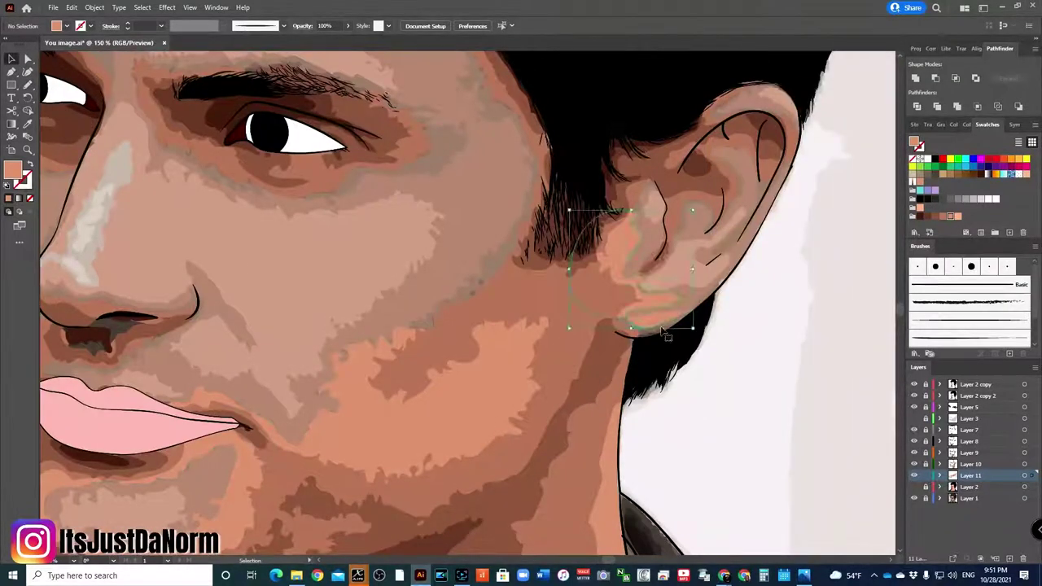
pyautogui.scroll(1, 709, 326)
pyautogui.moveTo(779, 300)
pyautogui.mouseDown()
pyautogui.moveTo(635, 302)
pyautogui.moveTo(703, 168)
pyautogui.mouseUp()
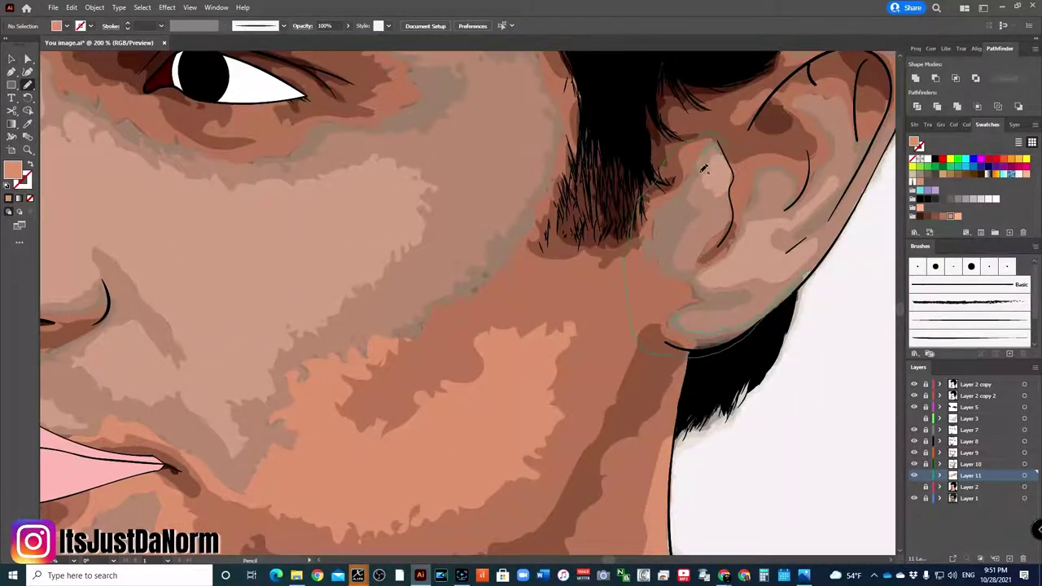
pyautogui.moveTo(701, 308); pyautogui.dragTo(705, 306)
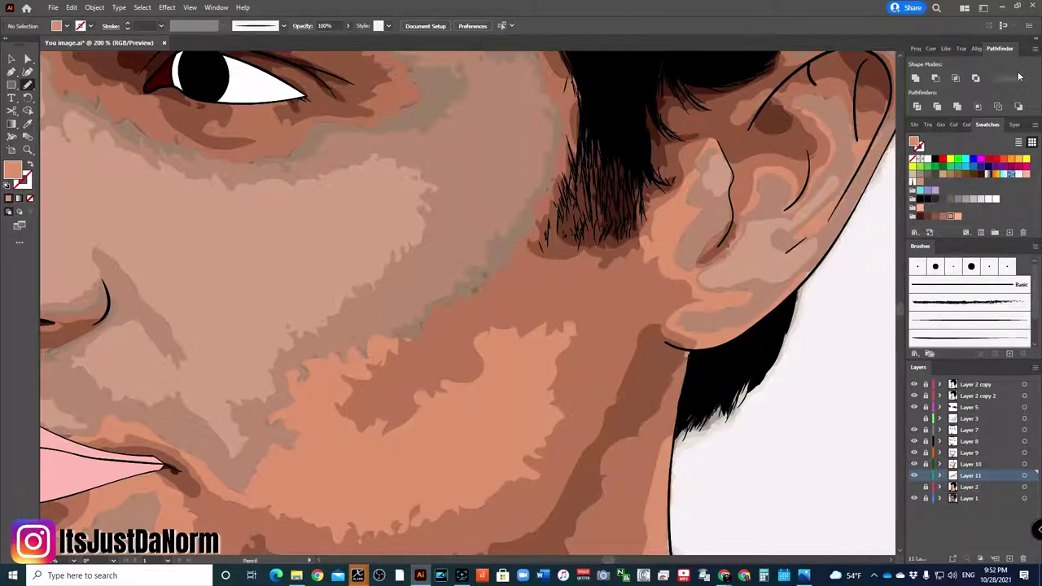
pyautogui.scroll(3, 673, 179)
pyautogui.hscroll(2, 672, 179)
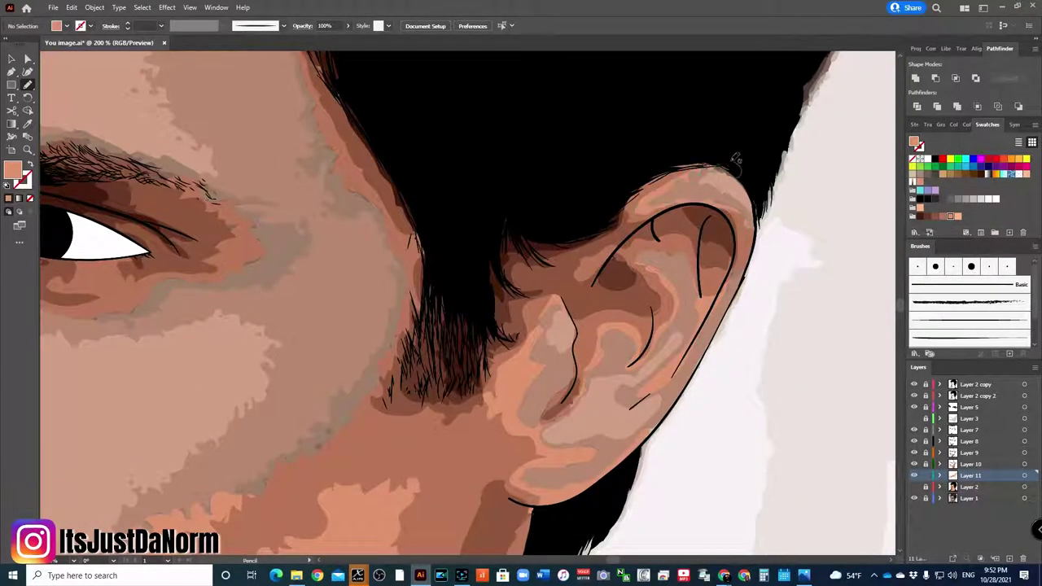
pyautogui.moveTo(644, 265); pyautogui.dragTo(576, 382)
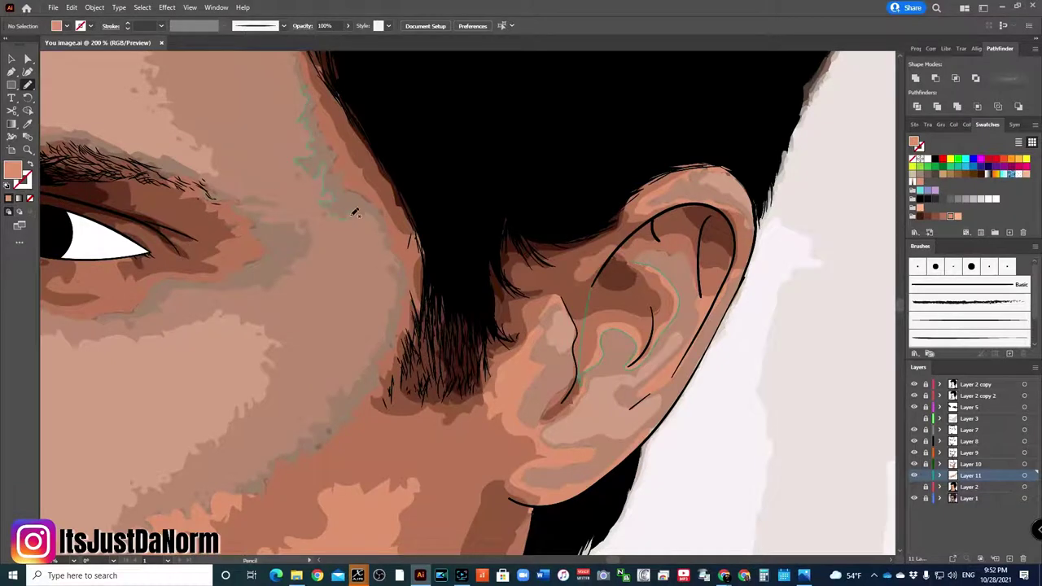
# Add highlights along the hair edge, left forehead hairline, left eyebrow and top hairline.
pyautogui.moveTo(354, 213); pyautogui.dragTo(358, 218)
pyautogui.moveTo(332, 428)
pyautogui.mouseDown()
pyautogui.moveTo(273, 472)
pyautogui.moveTo(239, 481)
pyautogui.mouseUp()
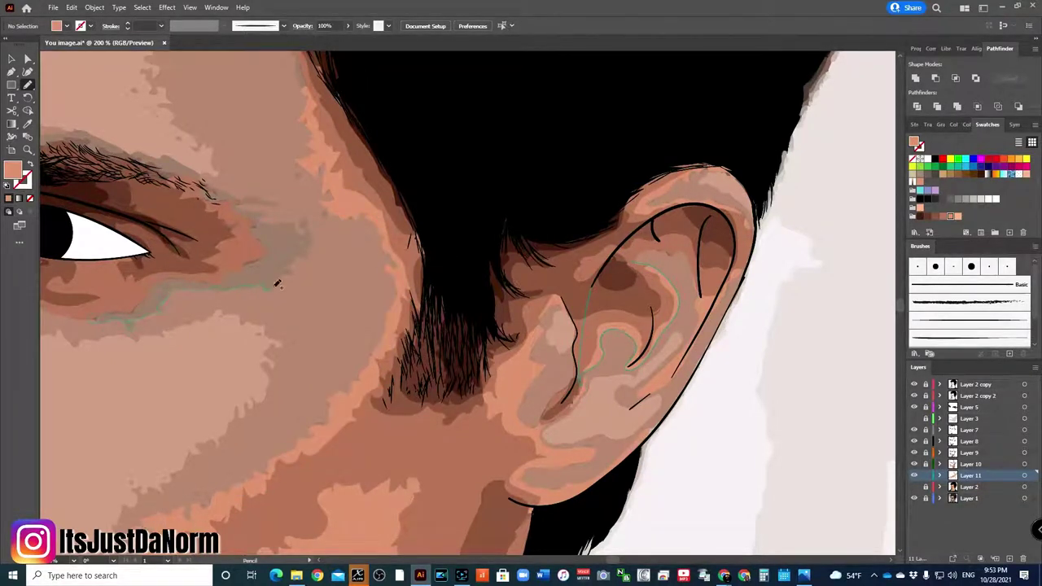
pyautogui.hotkey('ctrl', '-')
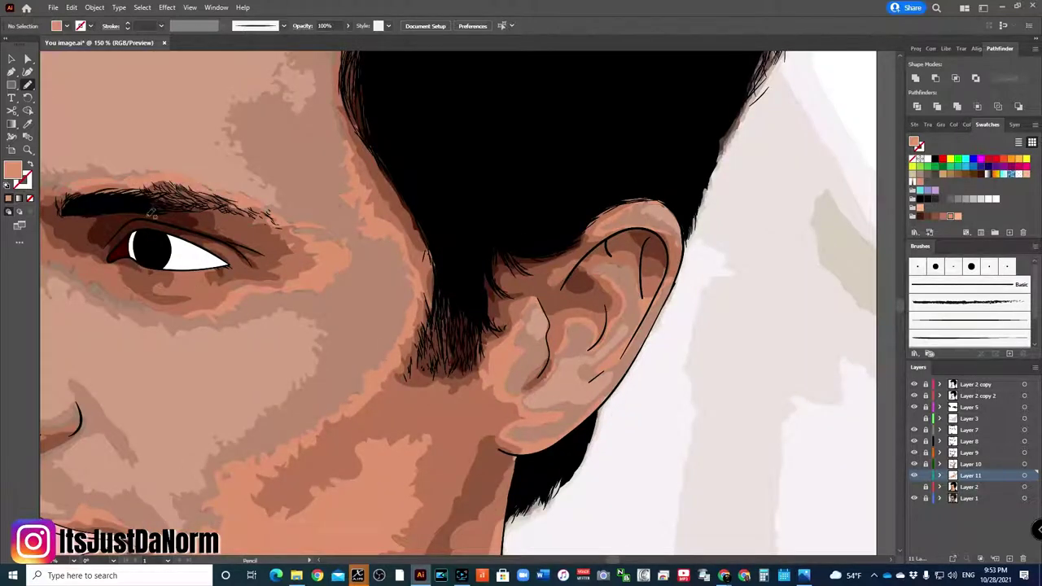
pyautogui.moveTo(157, 169); pyautogui.dragTo(389, 281)
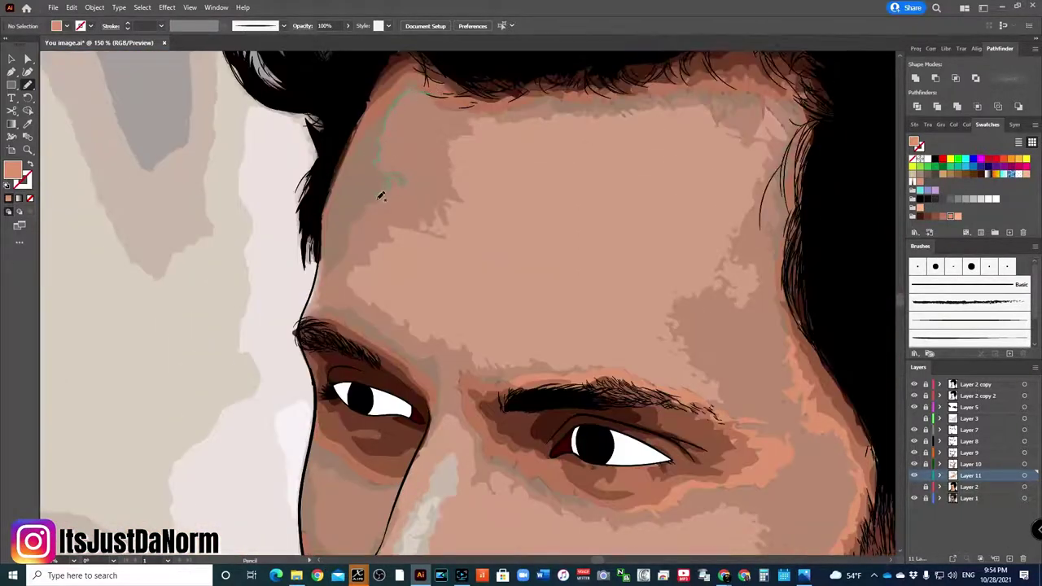
pyautogui.moveTo(380, 196); pyautogui.dragTo(348, 254)
pyautogui.moveTo(347, 303); pyautogui.dragTo(435, 356)
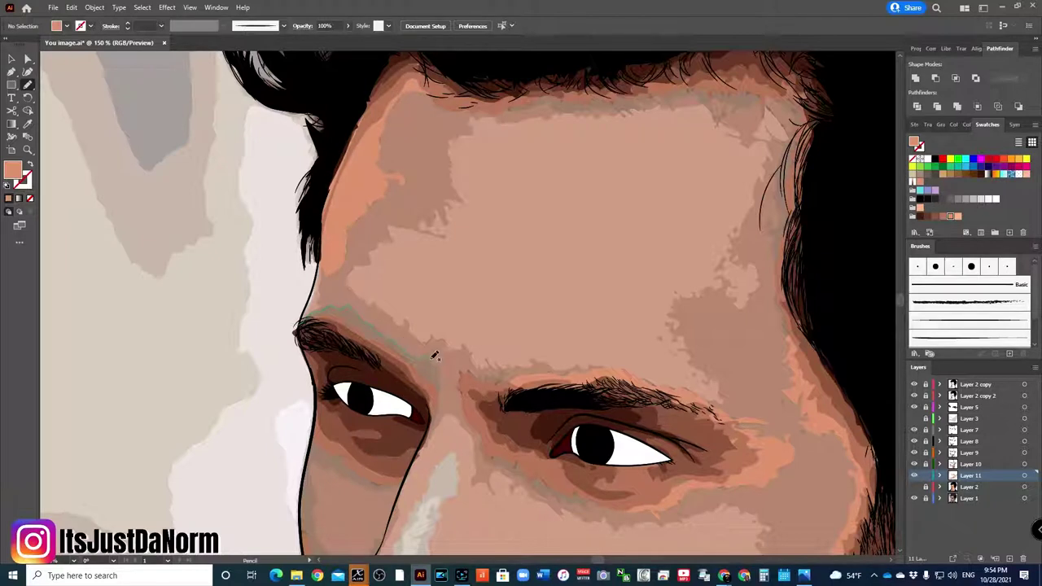
pyautogui.moveTo(431, 435); pyautogui.dragTo(430, 438)
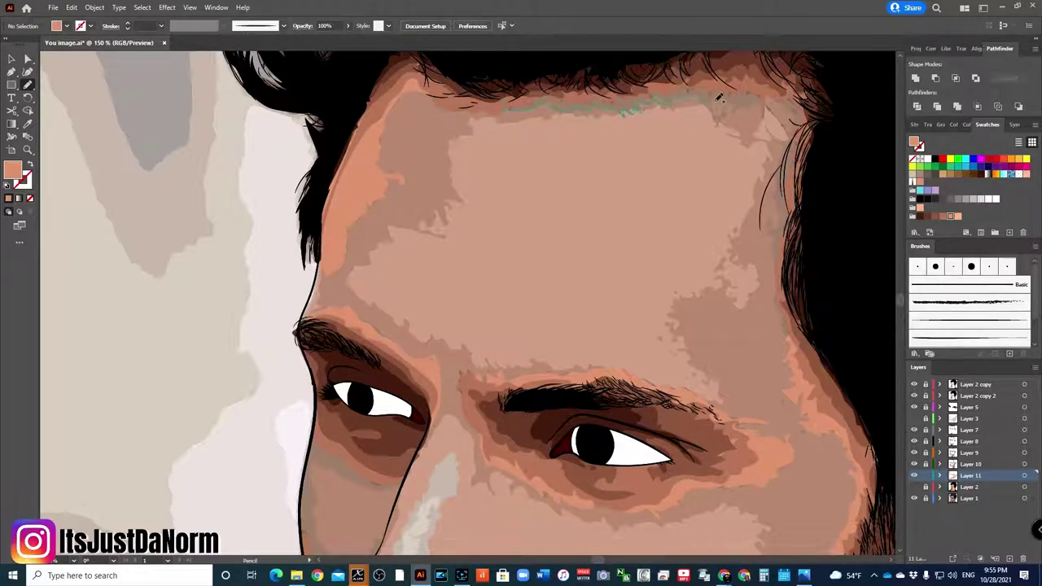
pyautogui.moveTo(719, 97)
pyautogui.mouseDown()
pyautogui.moveTo(761, 103)
pyautogui.moveTo(783, 314)
pyautogui.mouseUp()
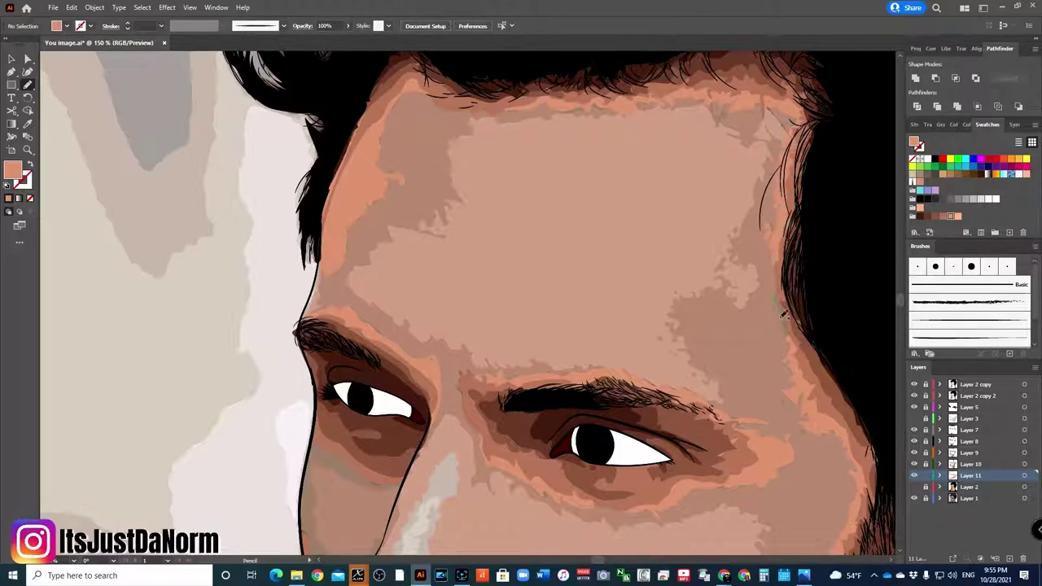
# Add a highlight around the nostril and upper lip.
pyautogui.hotkey('ctrl', '0')
pyautogui.hotkey('ctrl', '+')
pyautogui.hotkey('ctrl', '+')
pyautogui.hotkey('ctrl', '+')
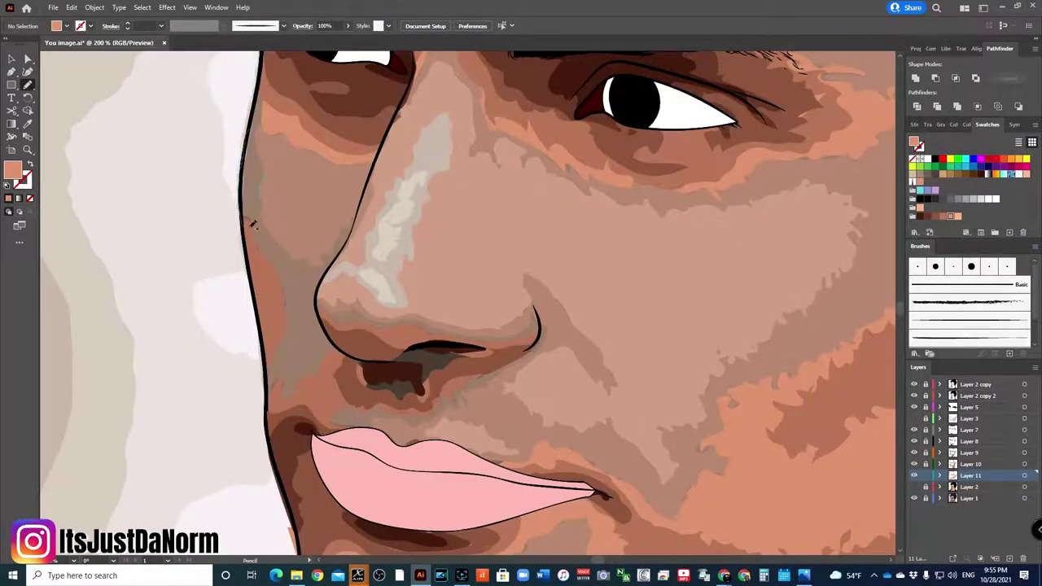
pyautogui.moveTo(253, 118); pyautogui.dragTo(334, 308)
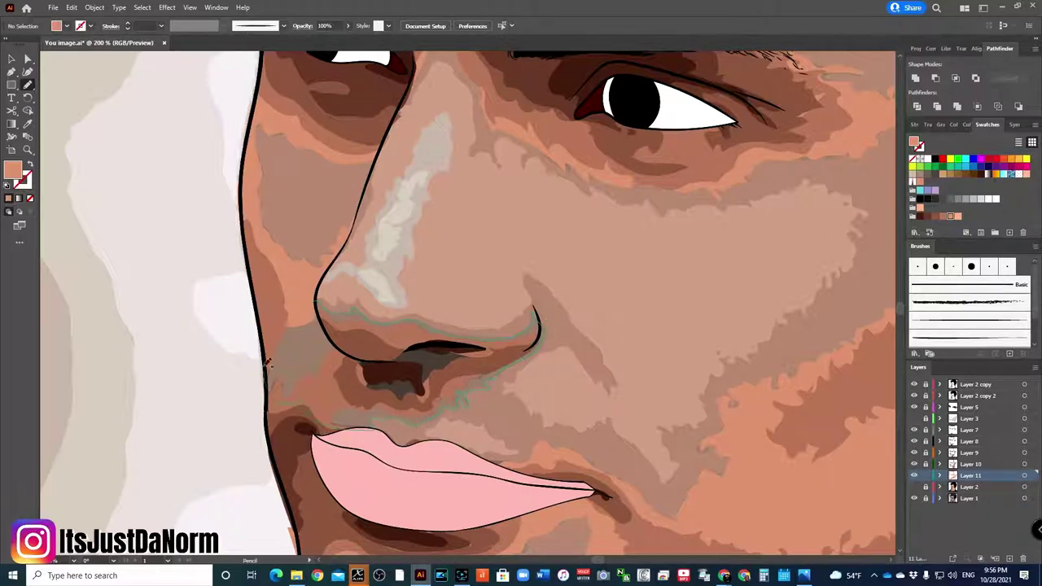
pyautogui.moveTo(445, 410); pyautogui.dragTo(326, 380)
# Select the nostril highlight and erase it with the Eraser tool.
pyautogui.hotkey('ctrl', '-')
pyautogui.hotkey('ctrl', '-')
pyautogui.hotkey('ctrl', '-')
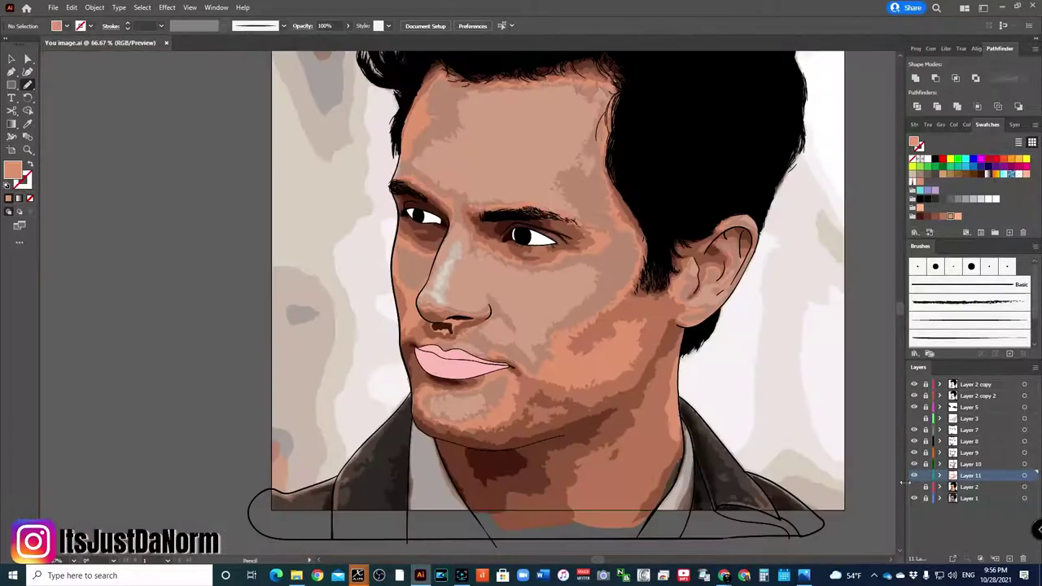
pyautogui.hotkey('ctrl', '+')
pyautogui.hotkey('ctrl', '+')
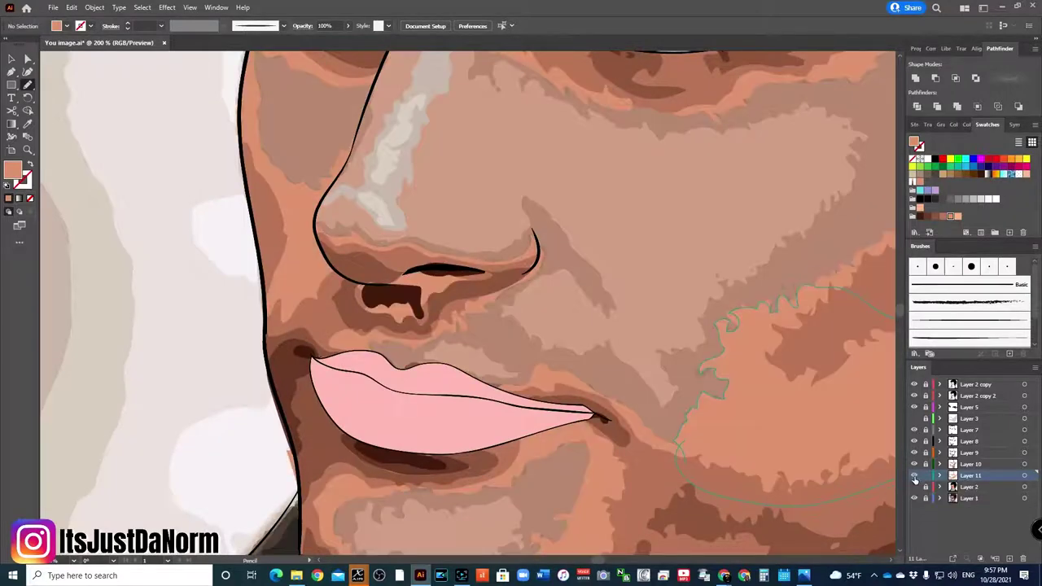
pyautogui.press('v')
pyautogui.hotkey('ctrl', '+')
pyautogui.hotkey('shift', 'e')
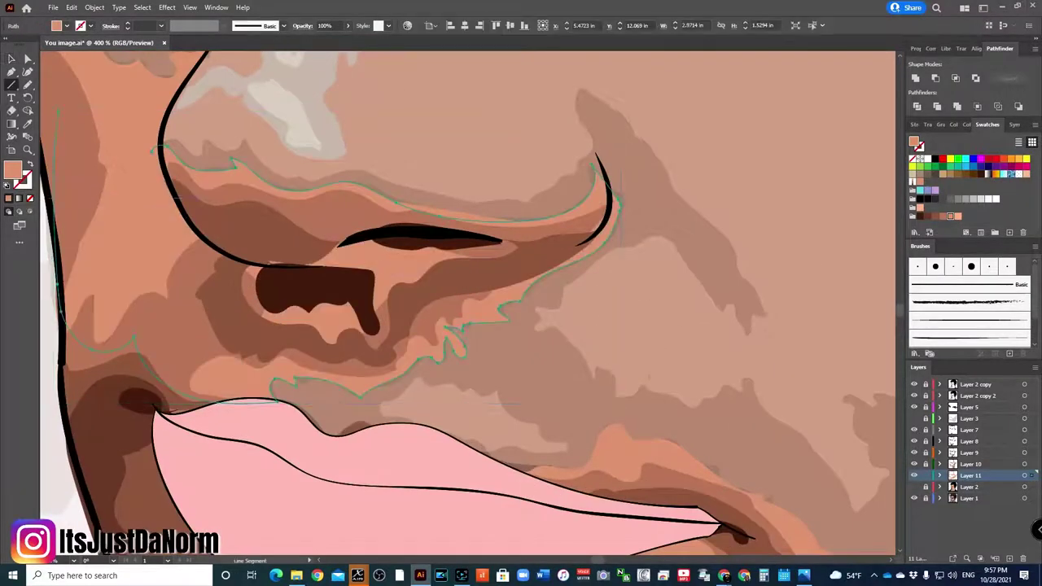
pyautogui.moveTo(309, 269); pyautogui.dragTo(442, 268)
pyautogui.moveTo(269, 272)
pyautogui.mouseDown()
pyautogui.moveTo(359, 319)
pyautogui.moveTo(463, 263)
pyautogui.mouseUp()
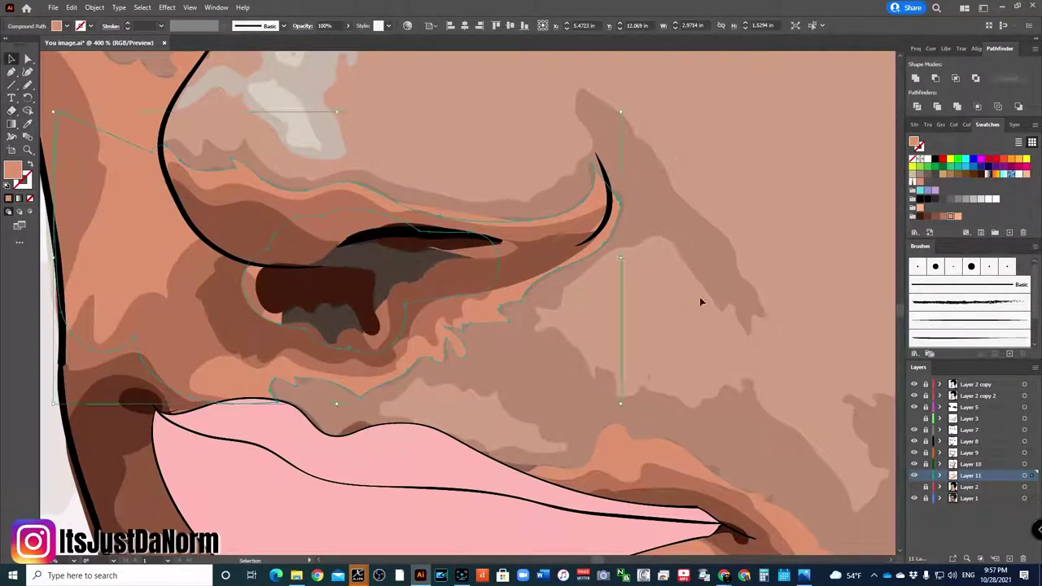
pyautogui.press('v')
# Show and activate Layers 7 and 8, then outline the dark nostril shadow up to the upper lip.
pyautogui.click(913, 430)
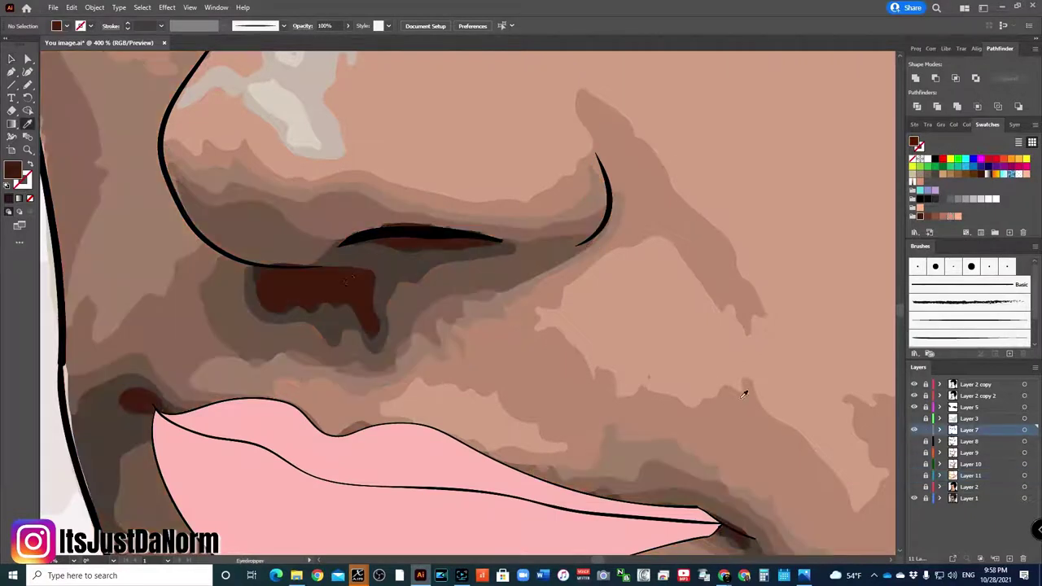
pyautogui.click(968, 430)
pyautogui.press('n')
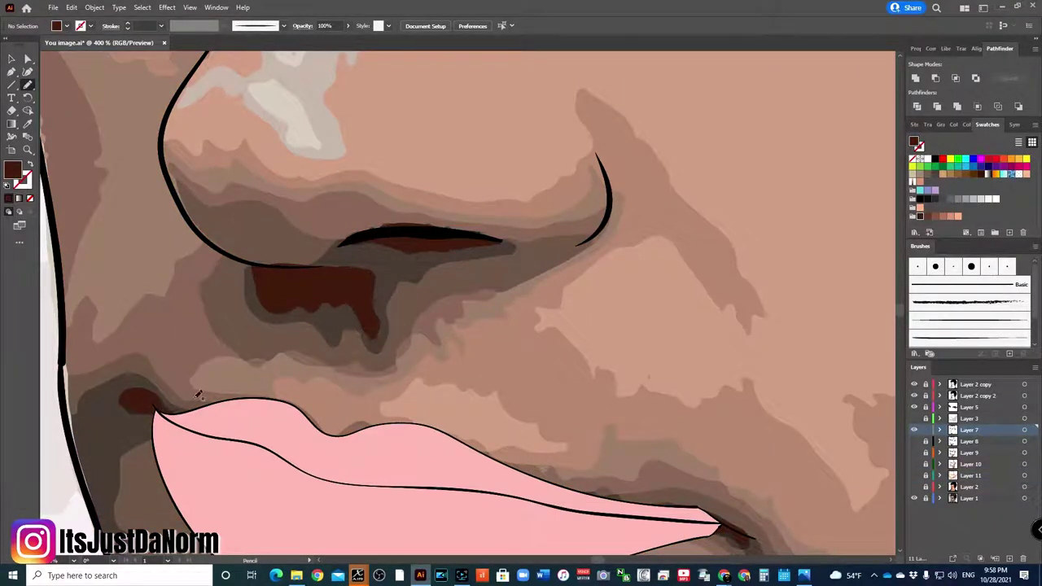
pyautogui.click(913, 441)
pyautogui.click(969, 442)
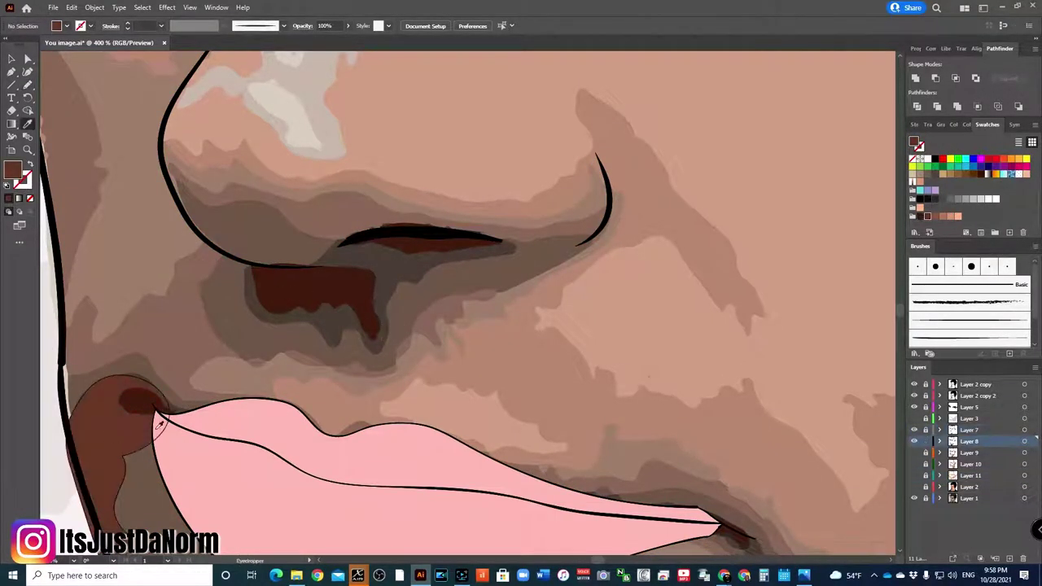
pyautogui.moveTo(246, 269); pyautogui.dragTo(305, 320)
pyautogui.moveTo(388, 342); pyautogui.dragTo(482, 257)
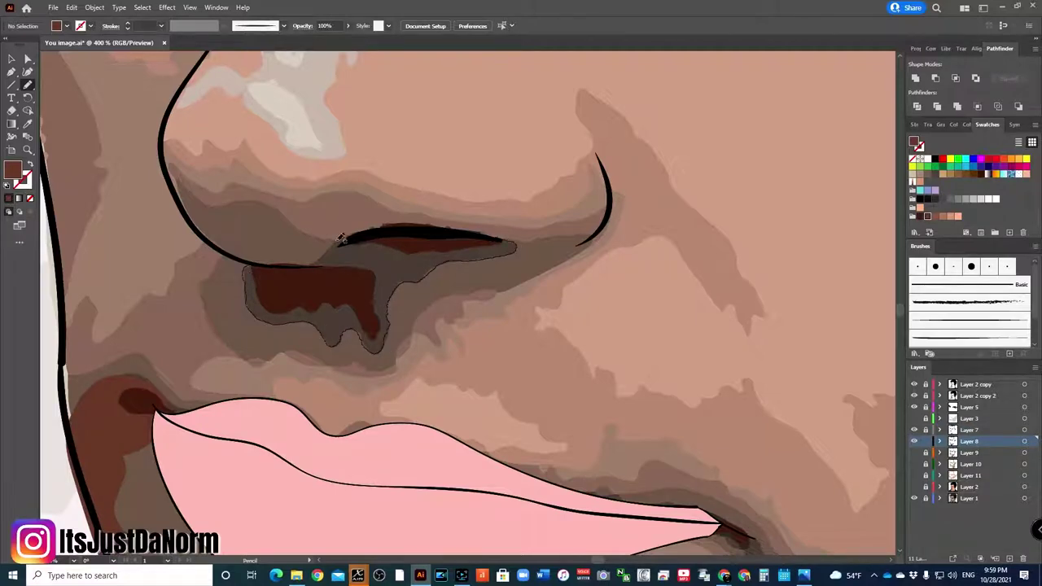
pyautogui.moveTo(342, 238)
pyautogui.mouseDown()
pyautogui.moveTo(254, 265)
pyautogui.moveTo(285, 254)
pyautogui.moveTo(494, 268)
pyautogui.mouseUp()
# Show and activate Layer 9, then zoom in on the mouth and nose.
pyautogui.click(914, 453)
pyautogui.click(968, 452)
pyautogui.click(934, 216)
pyautogui.hotkey('ctrl', '-')
pyautogui.hotkey('ctrl', '-')
pyautogui.hotkey('ctrl', '-')
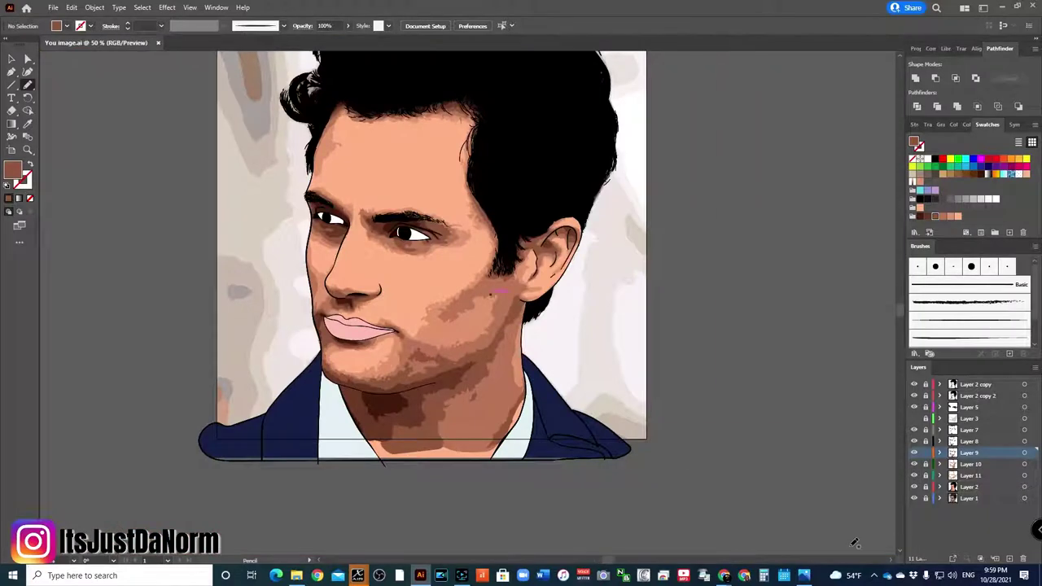
pyautogui.hotkey('ctrl', '+')
pyautogui.hotkey('ctrl', '+')
pyautogui.hotkey('ctrl', '+')
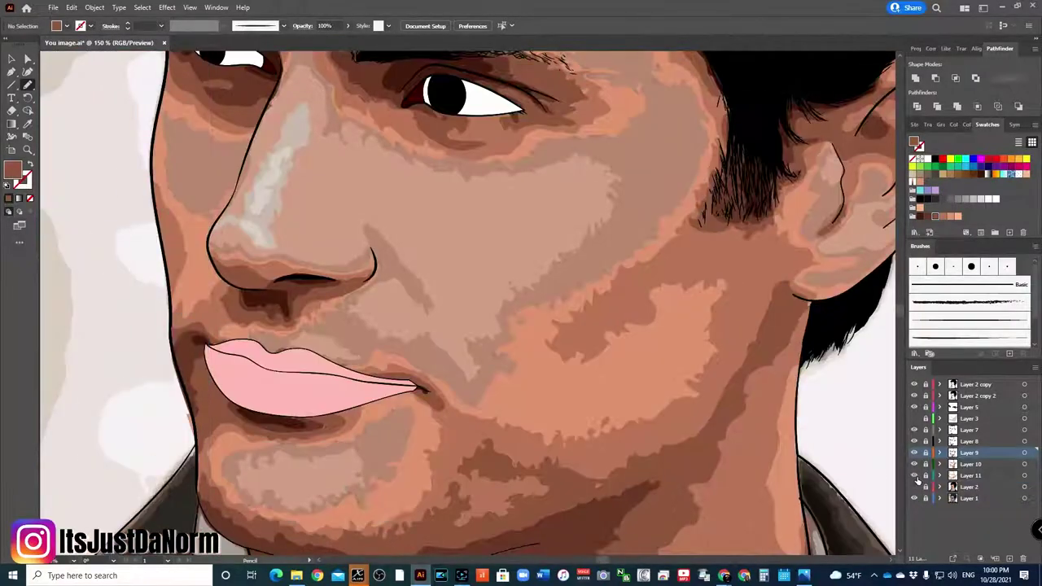
# Add a new highlight layer above Layer 11 and set a lighter peach fill colour.
pyautogui.press('i')
pyautogui.click(944, 475)
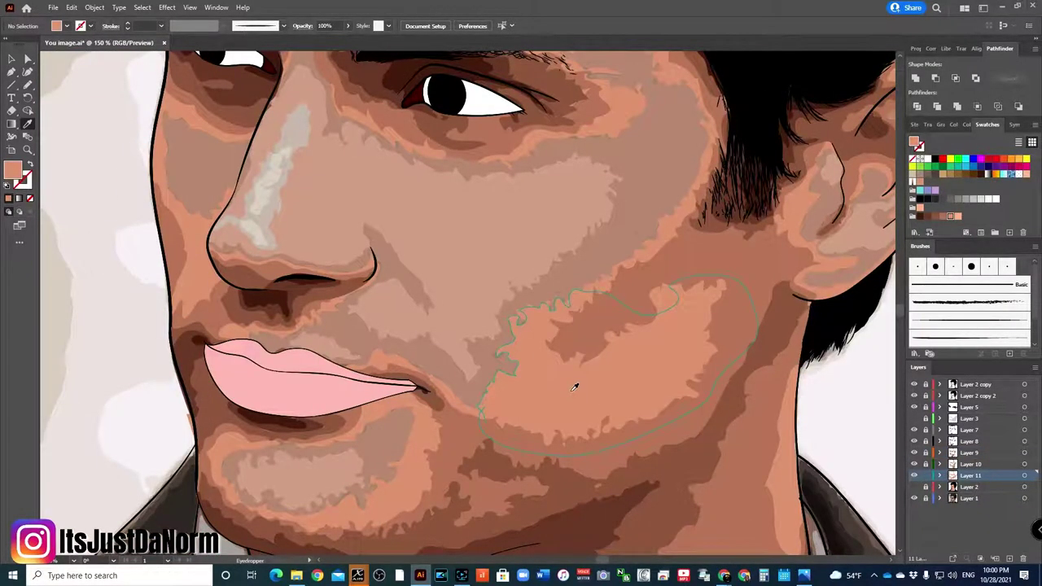
pyautogui.press('n')
pyautogui.hotkey('ctrl', 'l')
pyautogui.scroll(1, 851, 421)
pyautogui.doubleClick(13, 169)
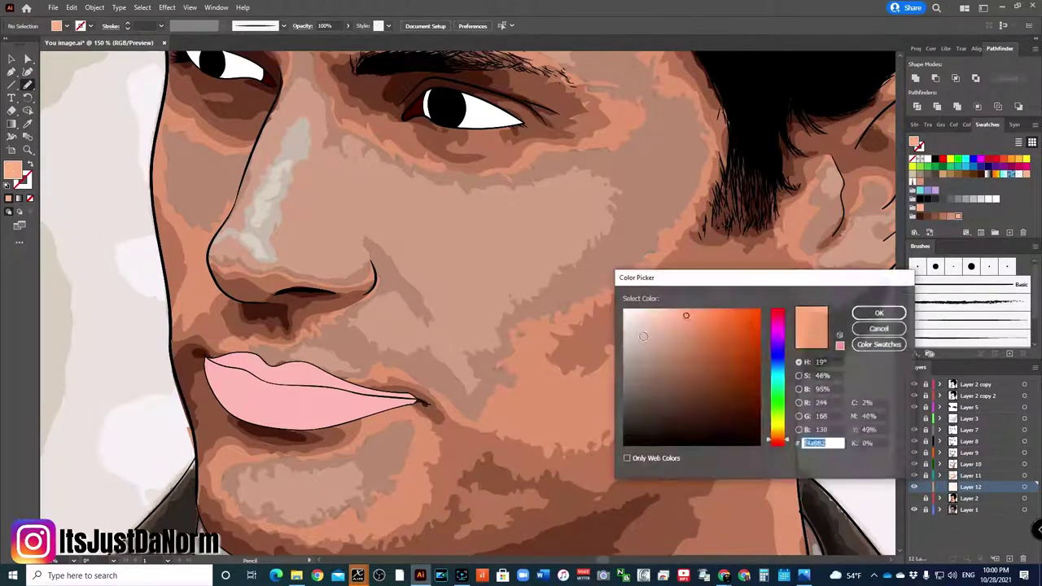
pyautogui.press('Return')
# Draw a light-peach highlight across the upper forehead and zoom out to check it.
pyautogui.scroll(3, 574, 188)
pyautogui.scroll(2, 574, 188)
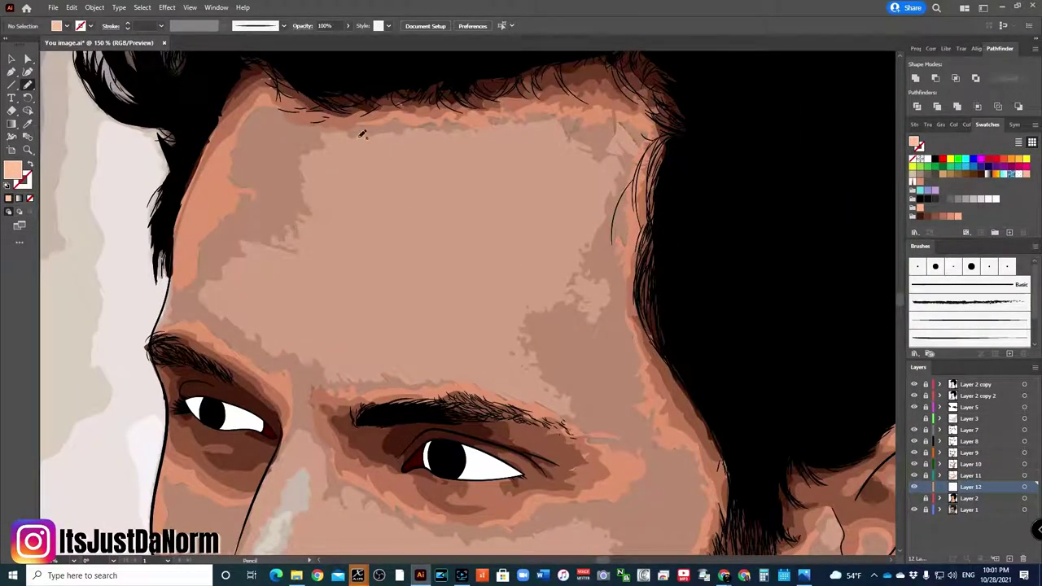
pyautogui.moveTo(360, 133); pyautogui.dragTo(420, 124)
pyautogui.moveTo(626, 172); pyautogui.dragTo(478, 230)
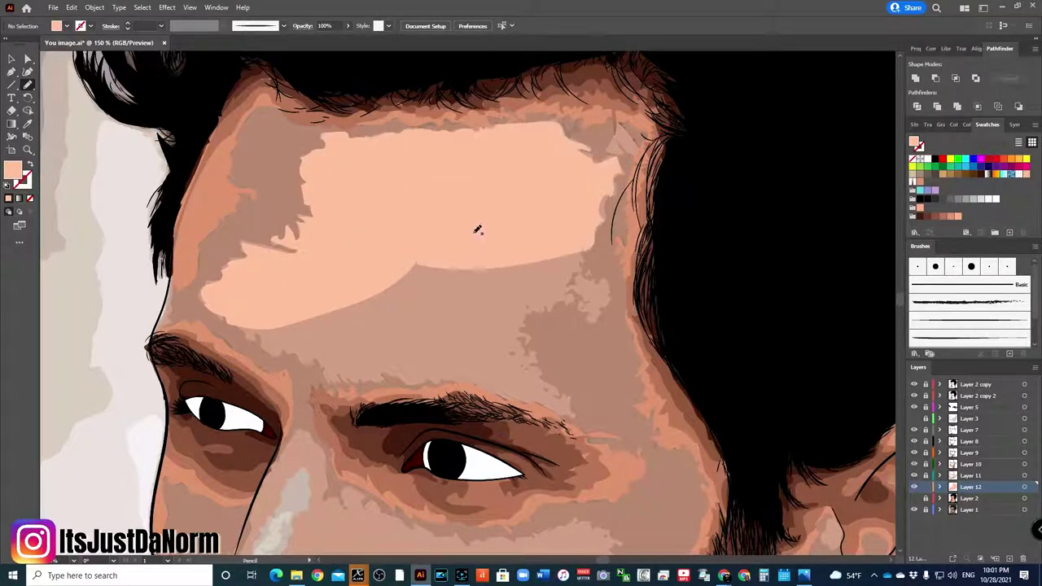
pyautogui.hotkey('ctrl', '-')
pyautogui.hotkey('ctrl', '-')
pyautogui.hotkey('ctrl', '-')
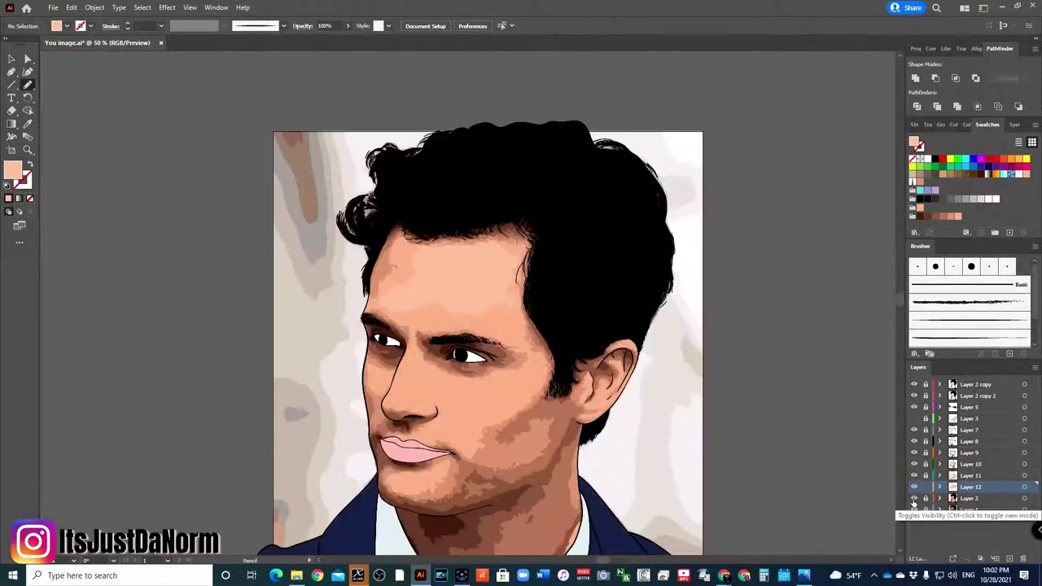
pyautogui.click(913, 500)
# Zoom back in and sample a darker salmon skin tone from the face.
pyautogui.press('v')
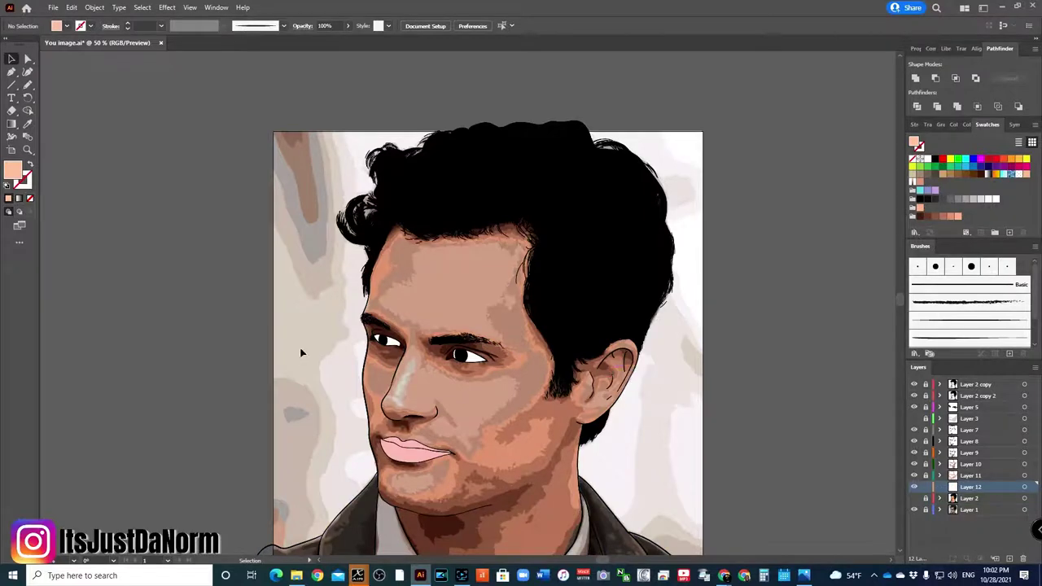
pyautogui.hotkey('ctrl', '+')
pyautogui.hotkey('ctrl', '+')
pyautogui.hotkey('ctrl', '+')
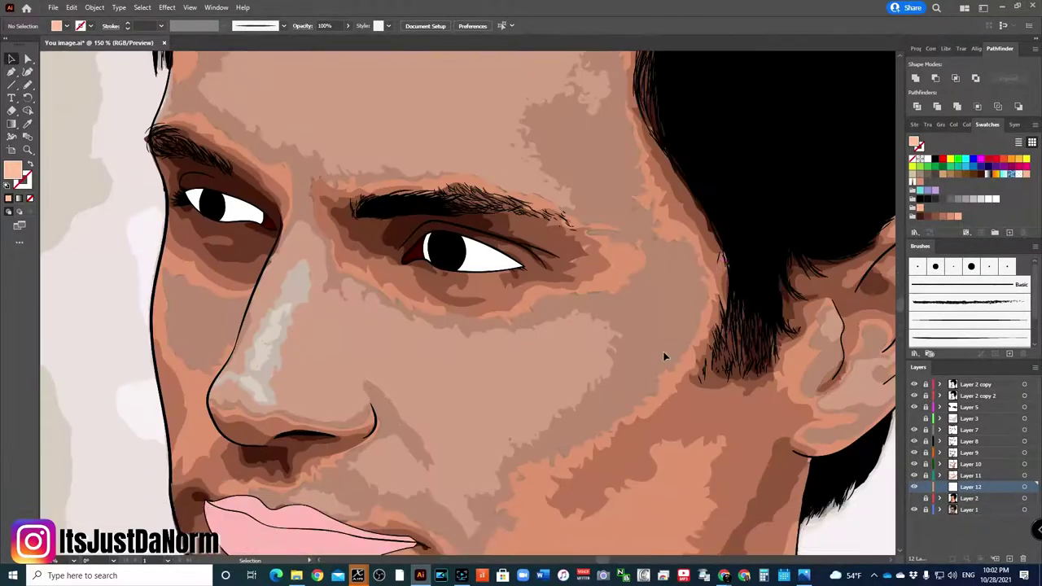
pyautogui.scroll(2, 480, 351)
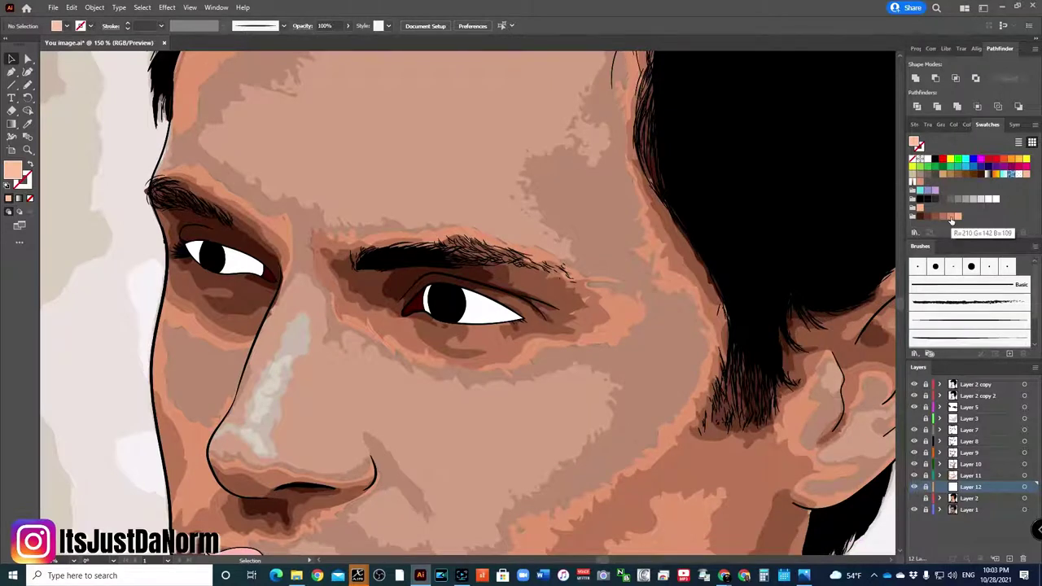
pyautogui.press('i')
pyautogui.click(279, 213)
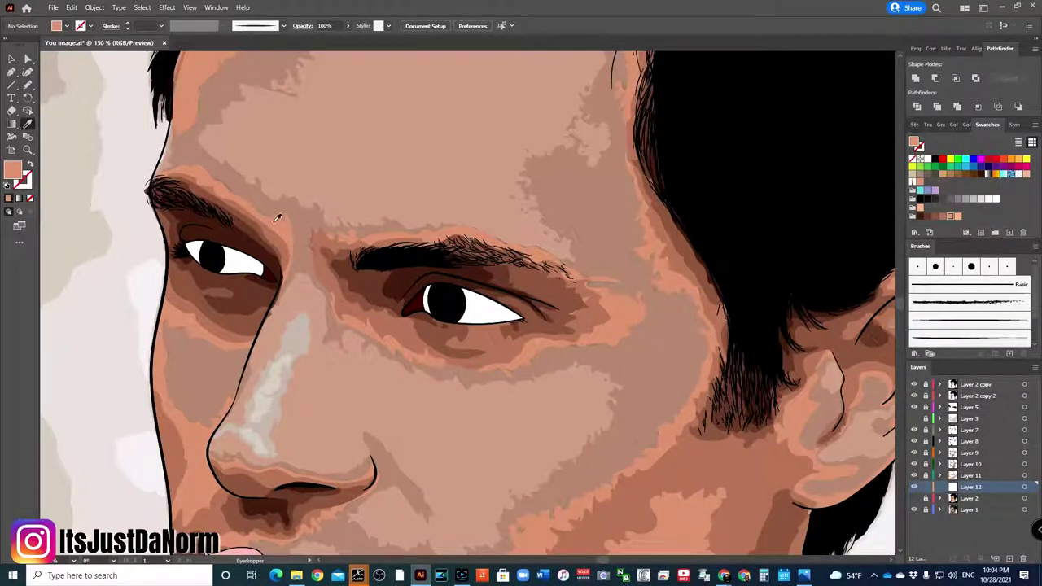
pyautogui.scroll(3, 264, 172)
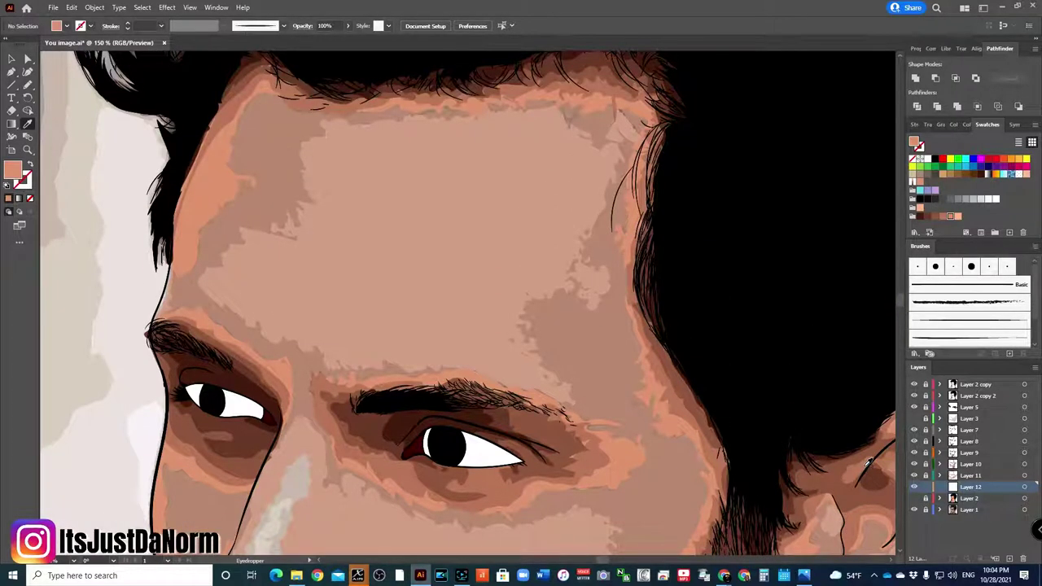
# Make salmon the fill and cover the grey patch on the upper-left forehead.
pyautogui.click(958, 218)
pyautogui.doubleClick(12, 170)
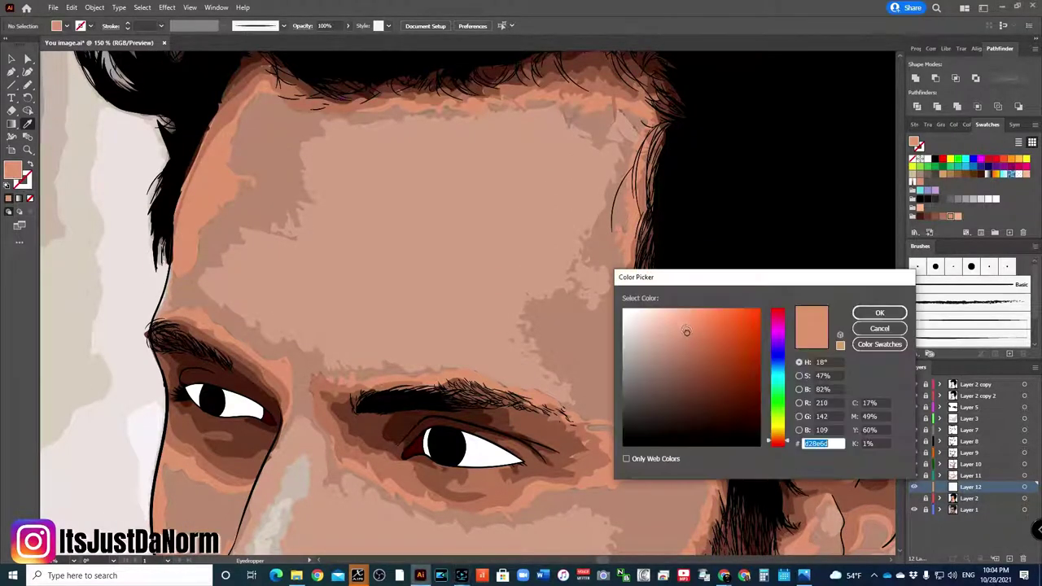
pyautogui.click(879, 312)
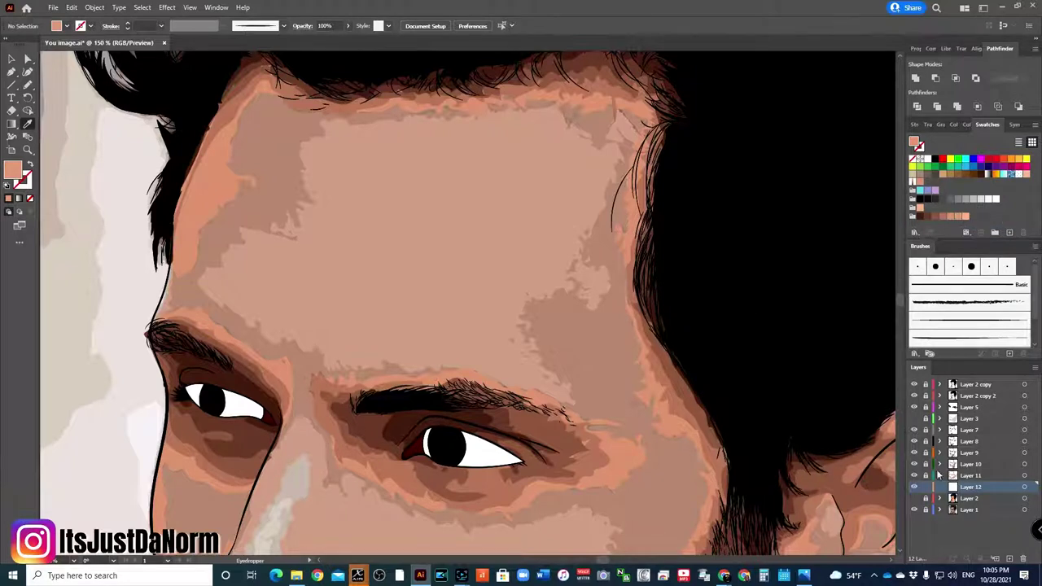
pyautogui.press('n')
pyautogui.moveTo(347, 103); pyautogui.dragTo(303, 147)
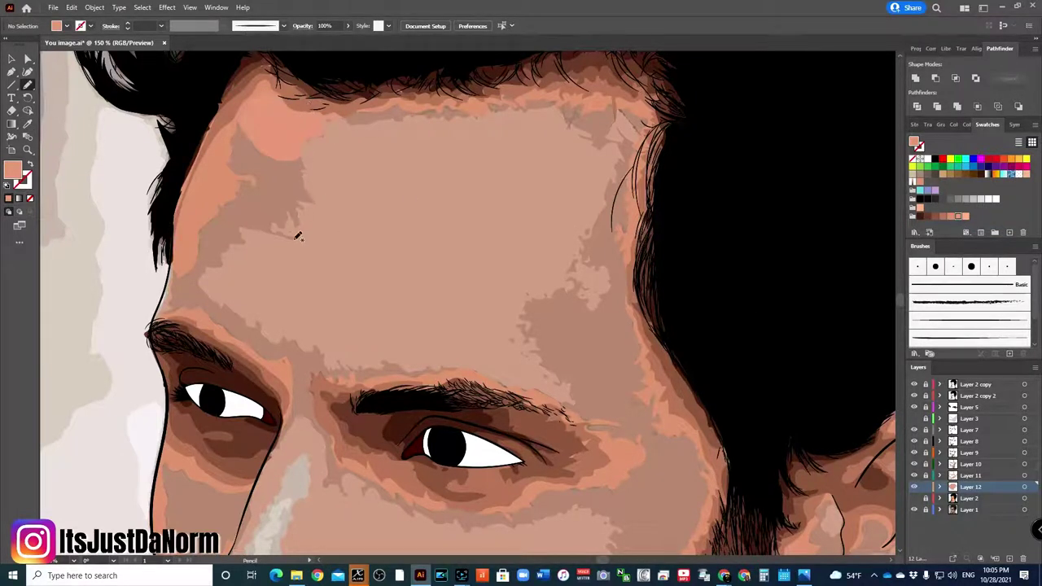
pyautogui.moveTo(220, 265); pyautogui.dragTo(209, 233)
# Paint salmon over the temple, above the left eyebrow, between the eyes and along the hairline.
pyautogui.moveTo(173, 275); pyautogui.dragTo(226, 264)
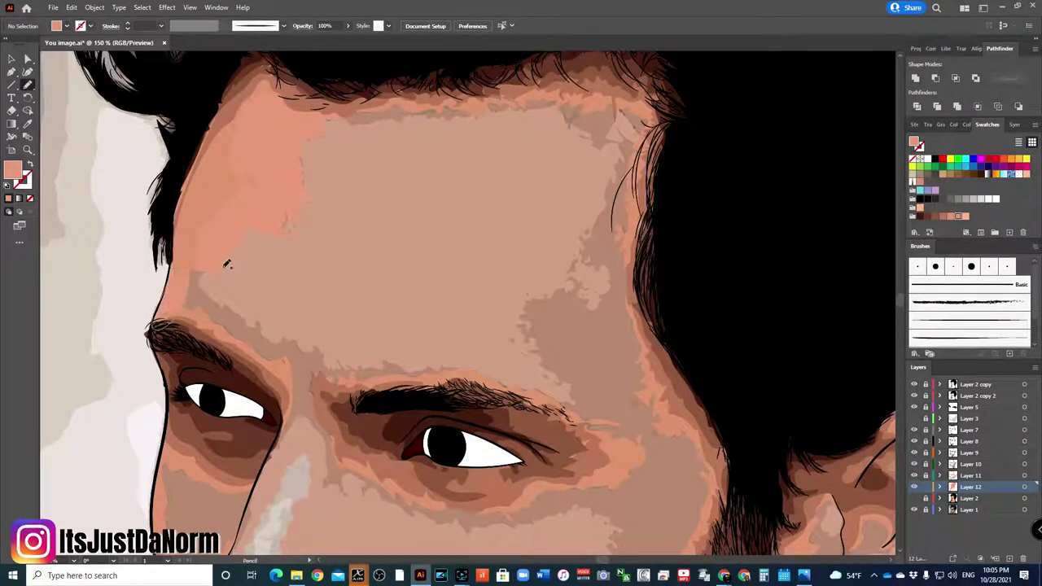
pyautogui.moveTo(264, 322); pyautogui.dragTo(284, 339)
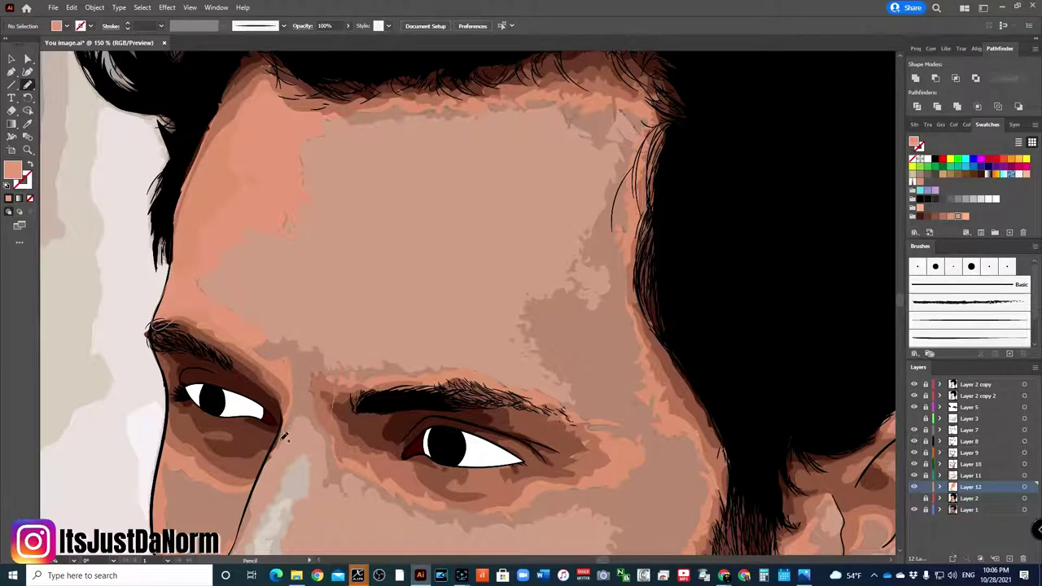
pyautogui.moveTo(284, 437)
pyautogui.mouseDown()
pyautogui.moveTo(372, 361)
pyautogui.moveTo(446, 366)
pyautogui.mouseUp()
pyautogui.moveTo(374, 116)
pyautogui.mouseDown()
pyautogui.moveTo(587, 114)
pyautogui.moveTo(620, 203)
pyautogui.mouseUp()
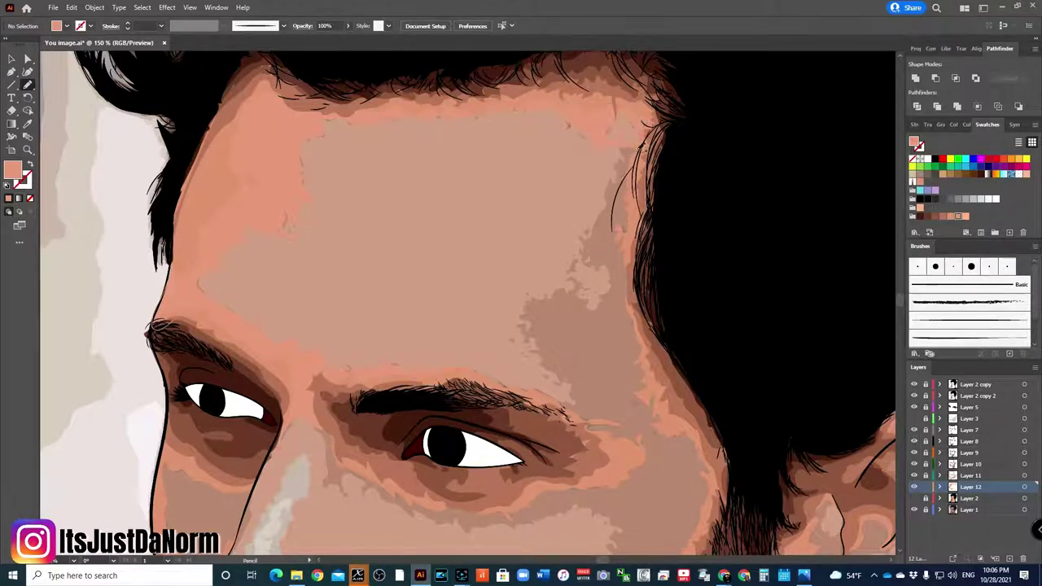
pyautogui.hotkey('ctrl', '-')
pyautogui.hotkey('ctrl', '-')
pyautogui.hotkey('ctrl', '-')
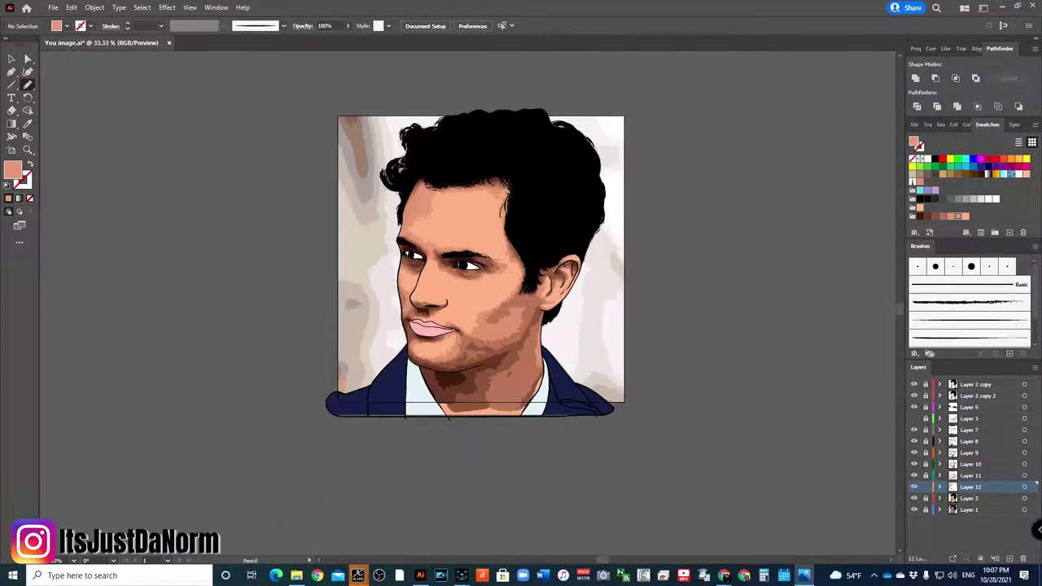
# Cover the grey right forehead near the hairline and the cheek below the right eye in salmon.
pyautogui.hotkey('ctrl', '+')
pyautogui.hotkey('ctrl', '+')
pyautogui.hotkey('ctrl', '+')
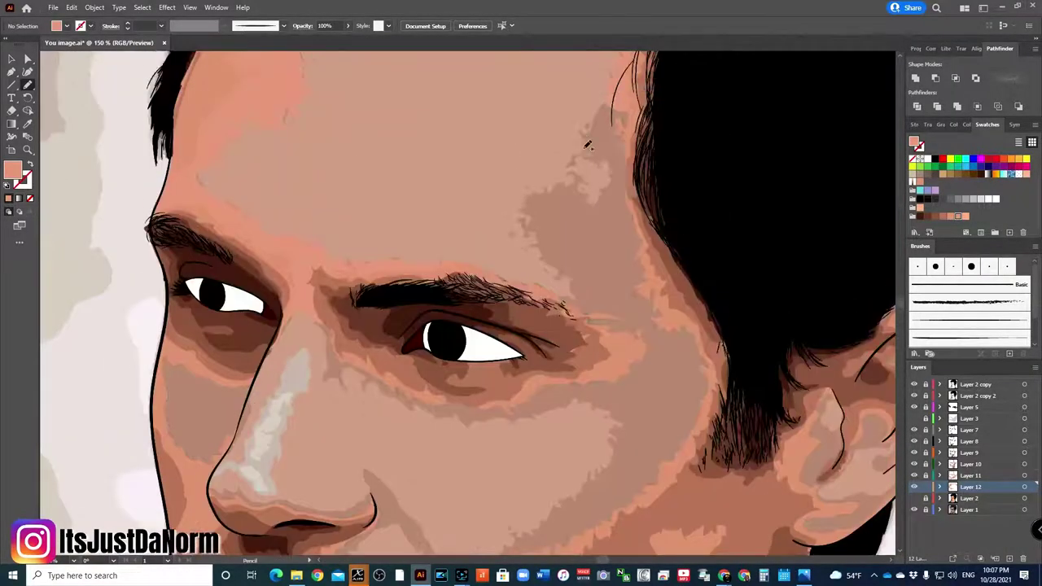
pyautogui.moveTo(586, 145); pyautogui.dragTo(530, 200)
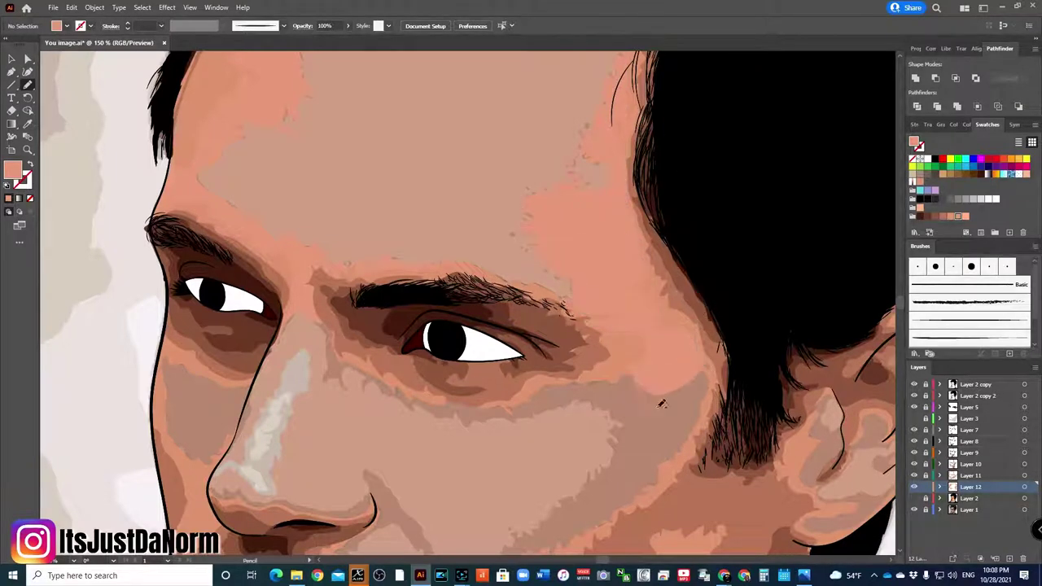
pyautogui.scroll(-4, 663, 402)
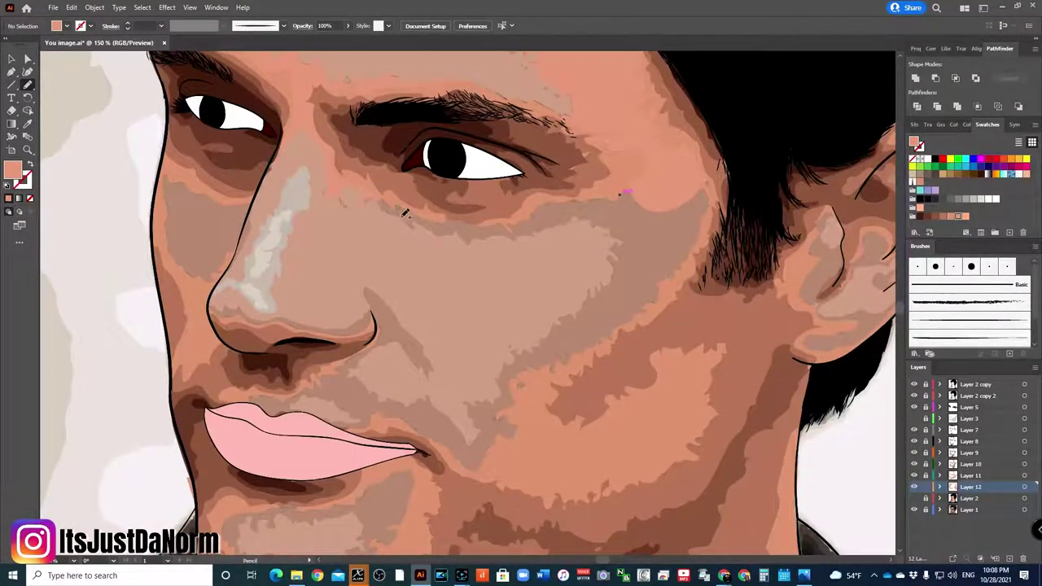
pyautogui.moveTo(516, 236)
pyautogui.mouseDown()
pyautogui.moveTo(600, 203)
pyautogui.moveTo(690, 207)
pyautogui.mouseUp()
pyautogui.moveTo(592, 284); pyautogui.dragTo(564, 319)
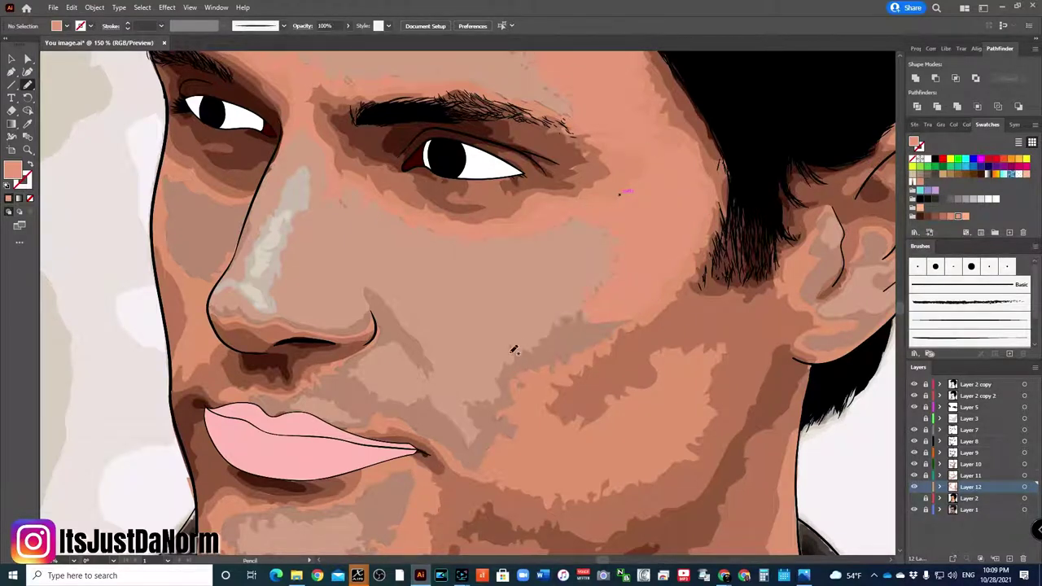
pyautogui.moveTo(513, 350); pyautogui.dragTo(476, 436)
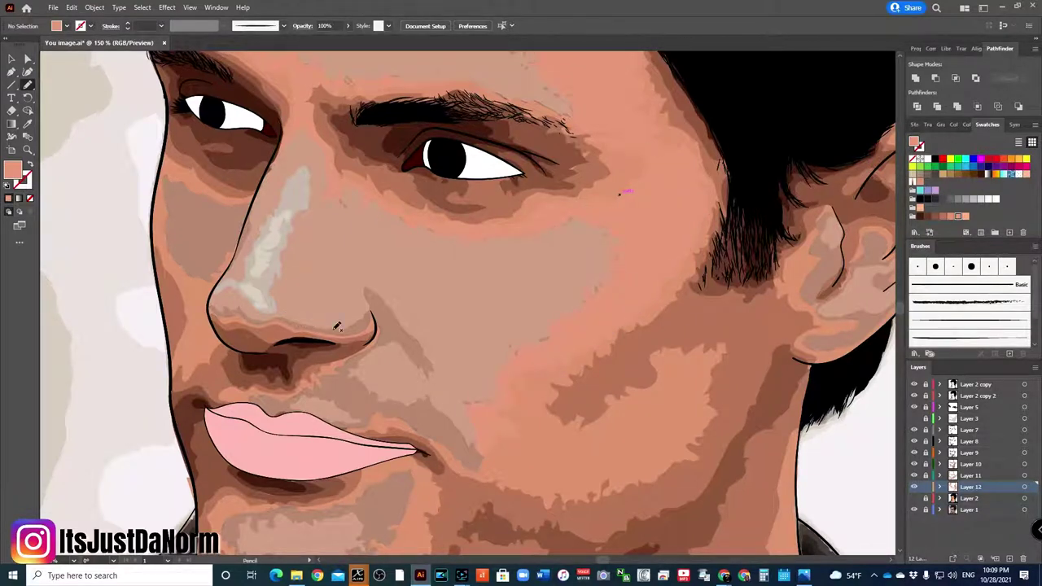
# Paint salmon beside the nose, above the upper lip, between lips and cheek, and on the chin.
pyautogui.moveTo(413, 353); pyautogui.dragTo(270, 392)
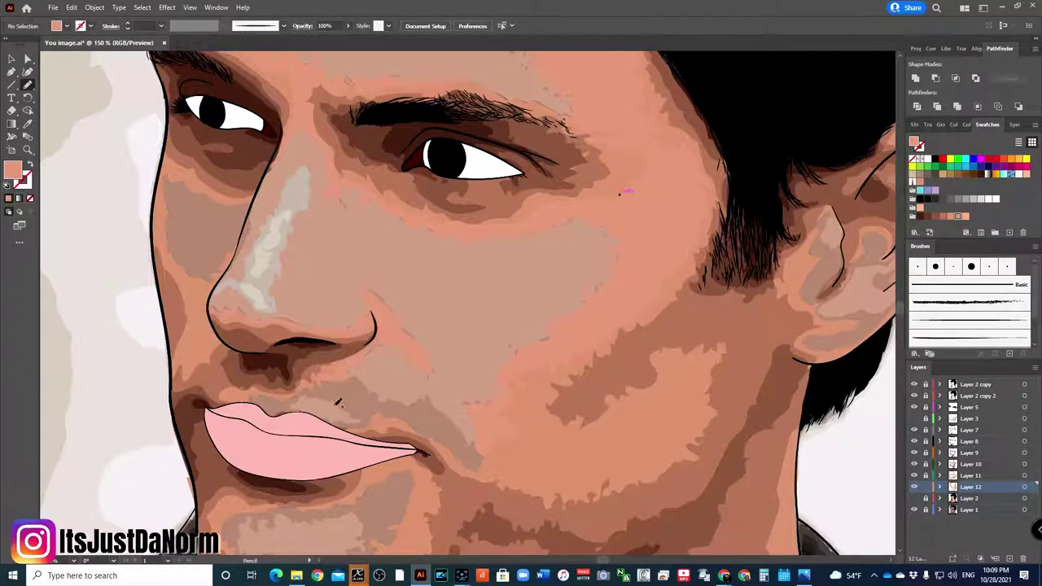
pyautogui.moveTo(338, 402); pyautogui.dragTo(391, 420)
pyautogui.moveTo(472, 439); pyautogui.dragTo(427, 391)
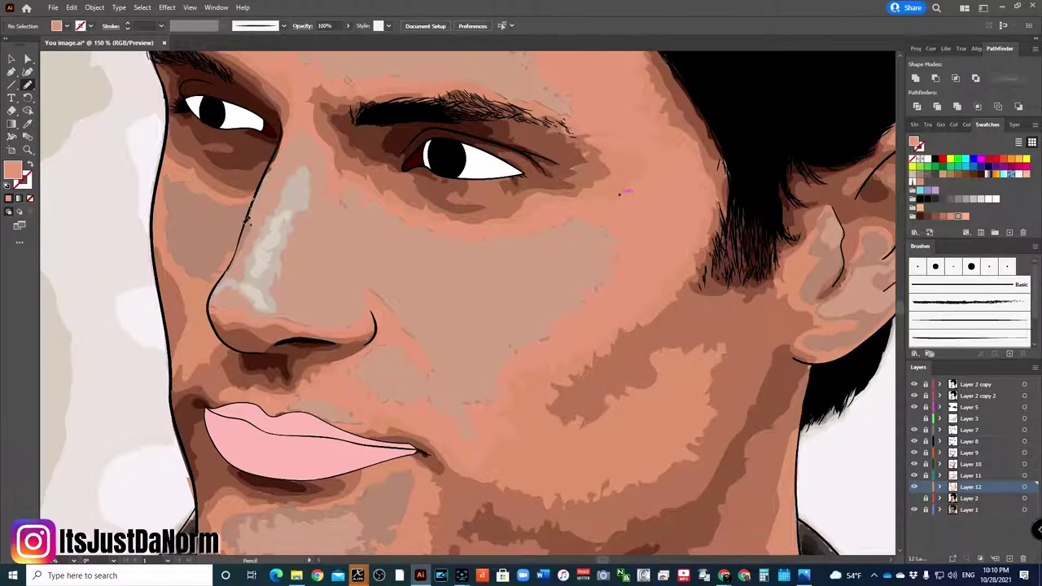
pyautogui.scroll(-5, 217, 241)
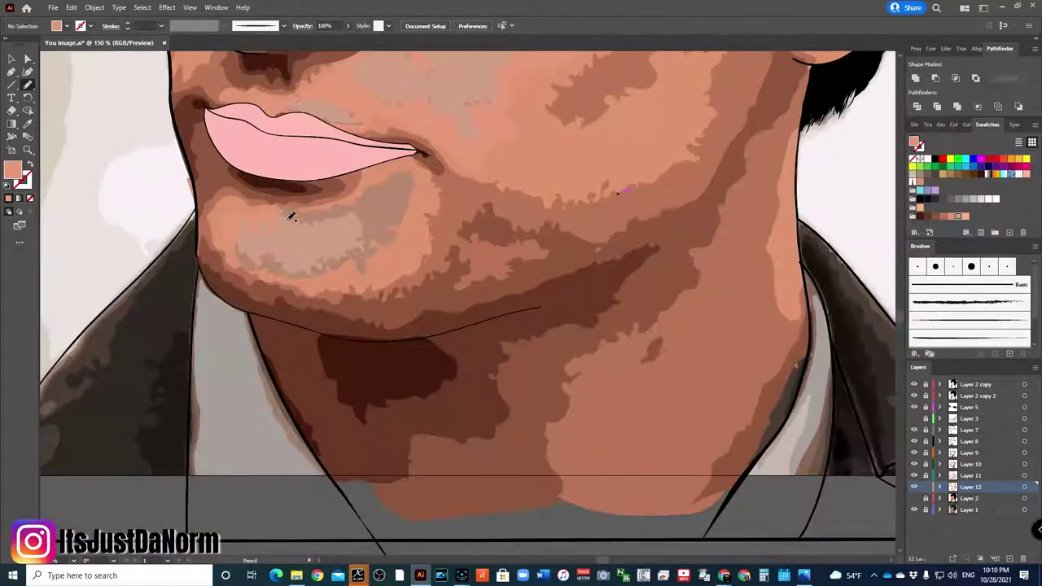
pyautogui.hotkey('ctrl', '+')
pyautogui.hotkey('ctrl', '+')
pyautogui.moveTo(344, 178); pyautogui.dragTo(251, 187)
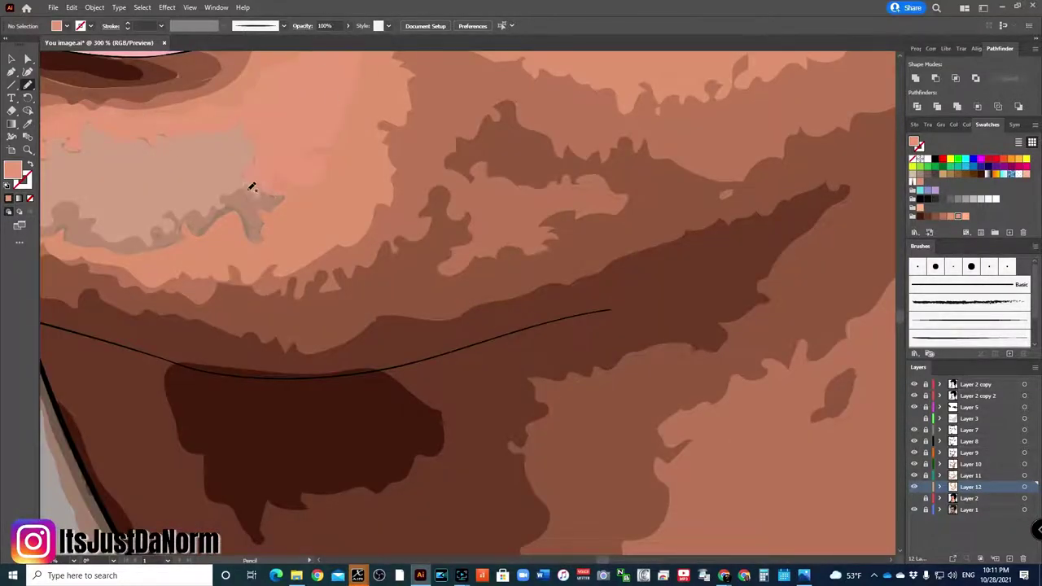
pyautogui.hscroll(-3, 180, 200)
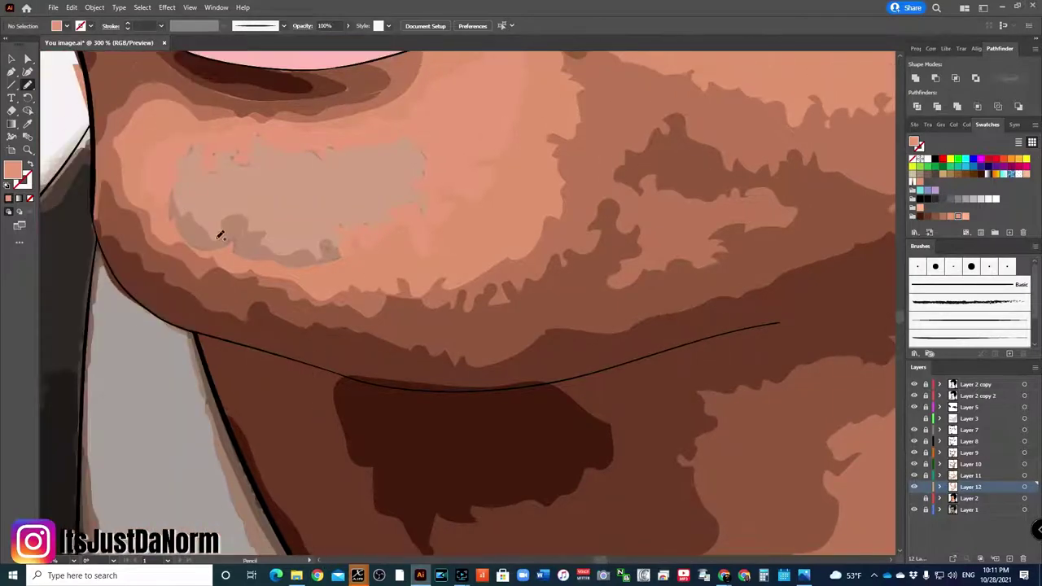
pyautogui.moveTo(307, 246); pyautogui.dragTo(207, 223)
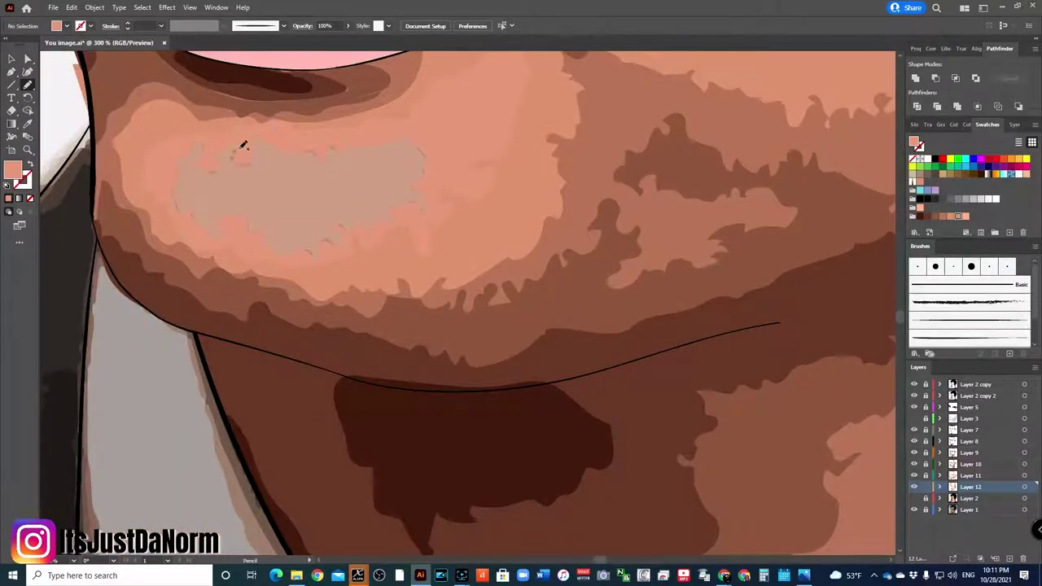
# Review the whole portrait, toggling a layer's visibility, then add a new layer.
pyautogui.hotkey('ctrl', '1')
pyautogui.hotkey('ctrl', '-')
pyautogui.hotkey('ctrl', '-')
pyautogui.scroll(-1, 808, 358)
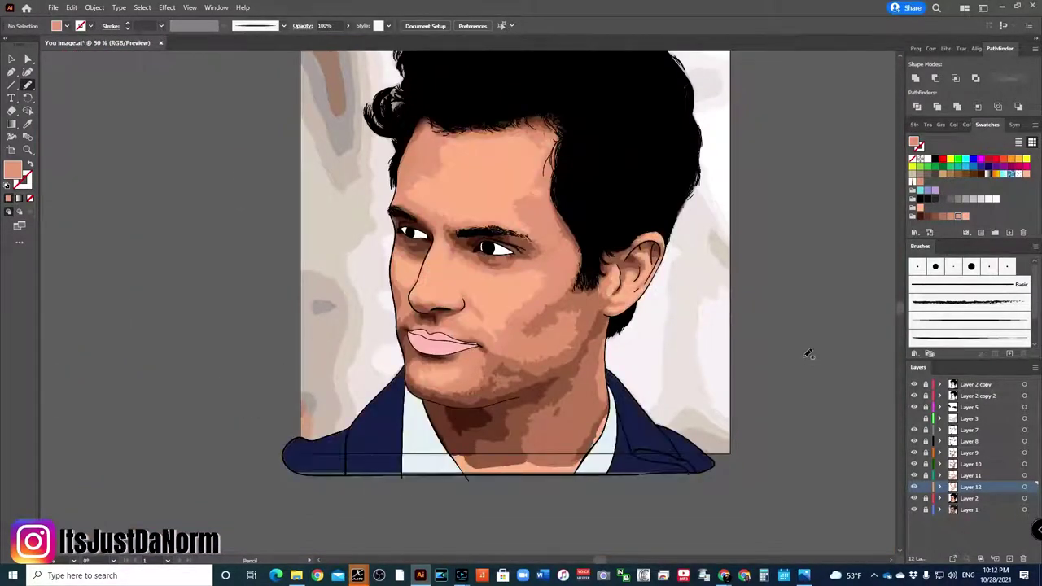
pyautogui.hotkey('ctrl', '1')
pyautogui.scroll(3, 422, 116)
pyautogui.hotkey('ctrl', '-')
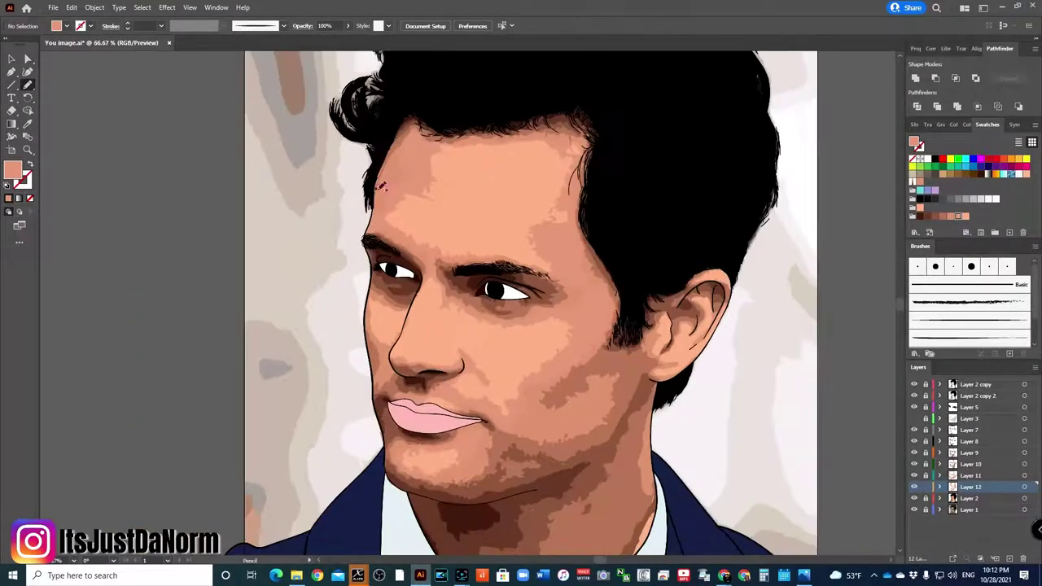
pyautogui.hotkey('ctrl', '-')
pyautogui.click(913, 498)
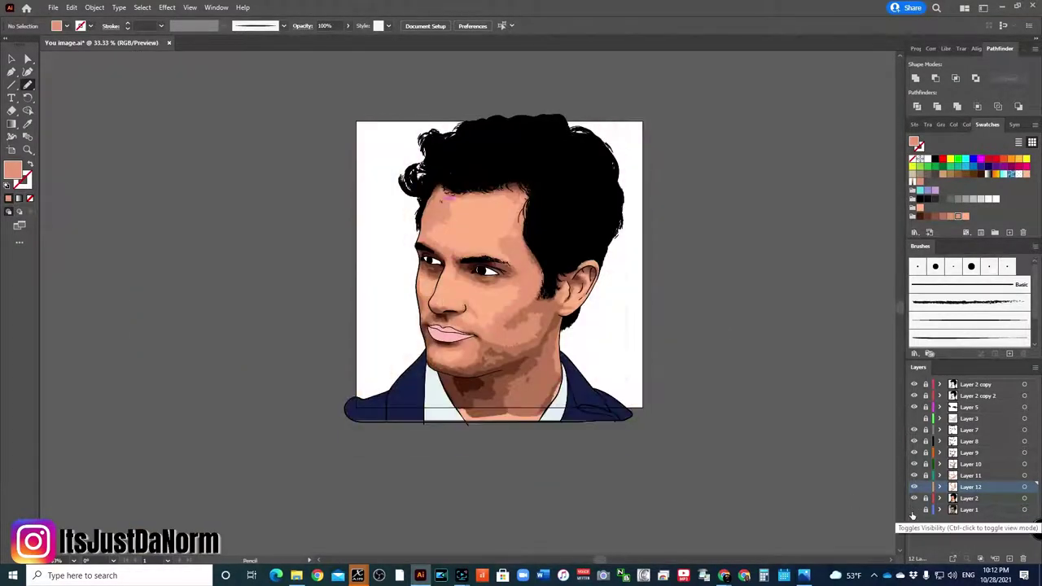
pyautogui.hotkey('ctrl', '+')
pyautogui.hotkey('ctrl', '+')
pyautogui.hotkey('ctrl', '+')
pyautogui.hotkey('ctrl', '-')
pyautogui.hotkey('ctrl', '-')
pyautogui.hotkey('ctrl', '-')
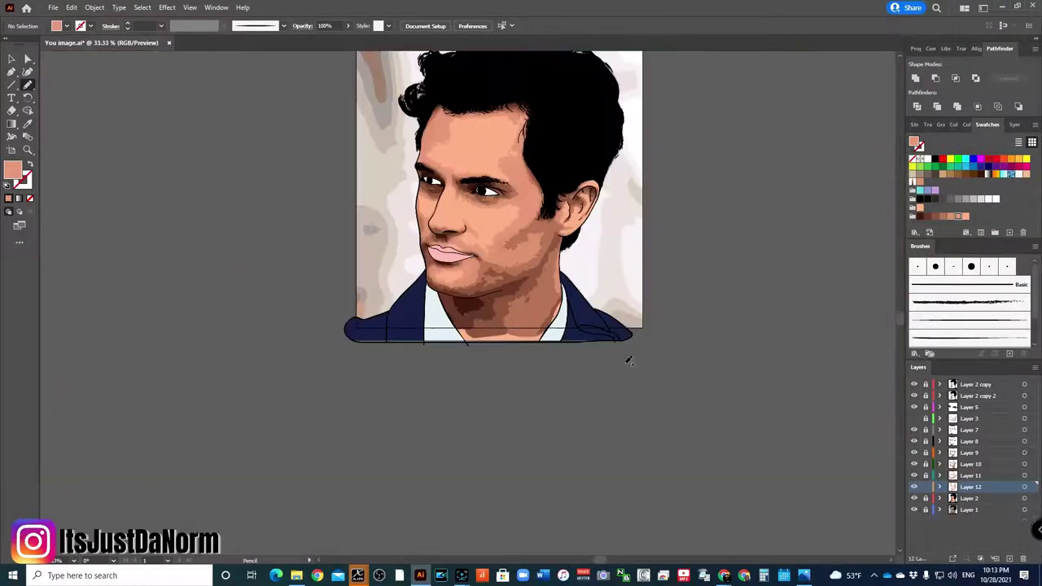
pyautogui.hotkey('ctrl', 'l')
# Draw a dark shadow shape over the collar fold at the left jacket shoulder.
pyautogui.hotkey('ctrl', '+')
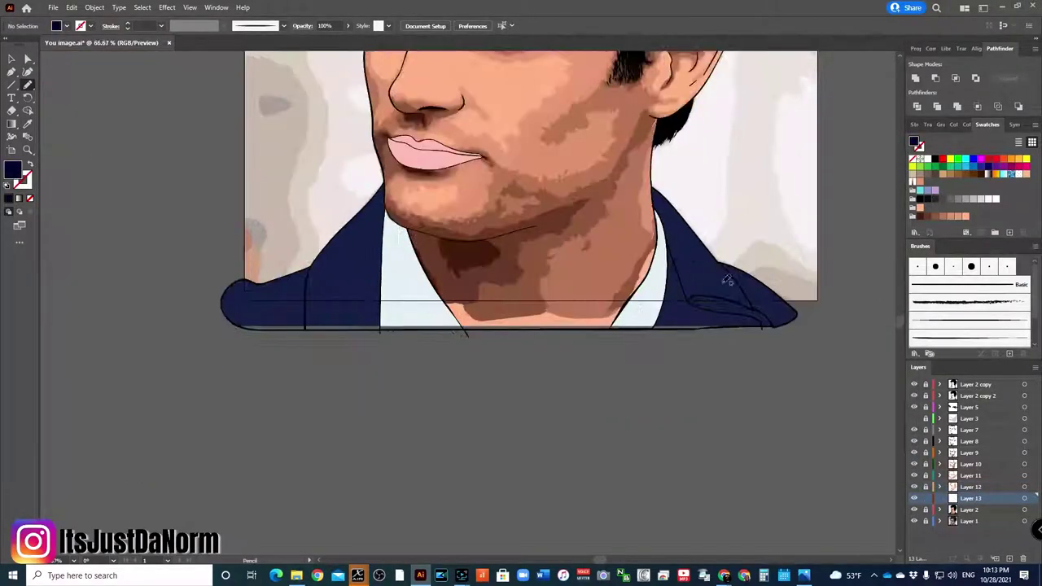
pyautogui.moveTo(756, 305); pyautogui.dragTo(765, 303)
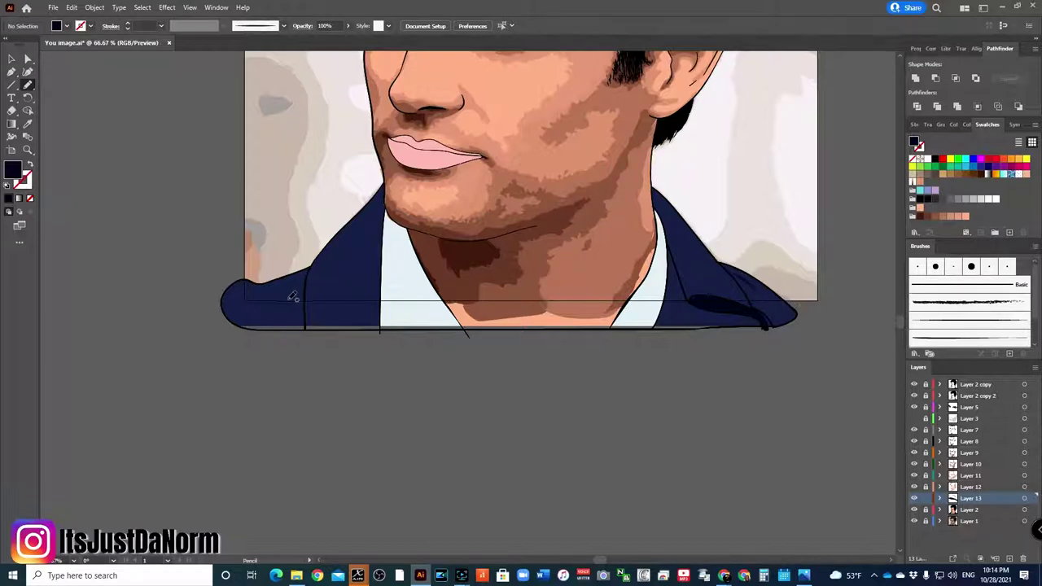
pyautogui.moveTo(308, 283)
pyautogui.mouseDown()
pyautogui.moveTo(313, 262)
pyautogui.moveTo(390, 184)
pyautogui.mouseUp()
pyautogui.scroll(3, 627, 297)
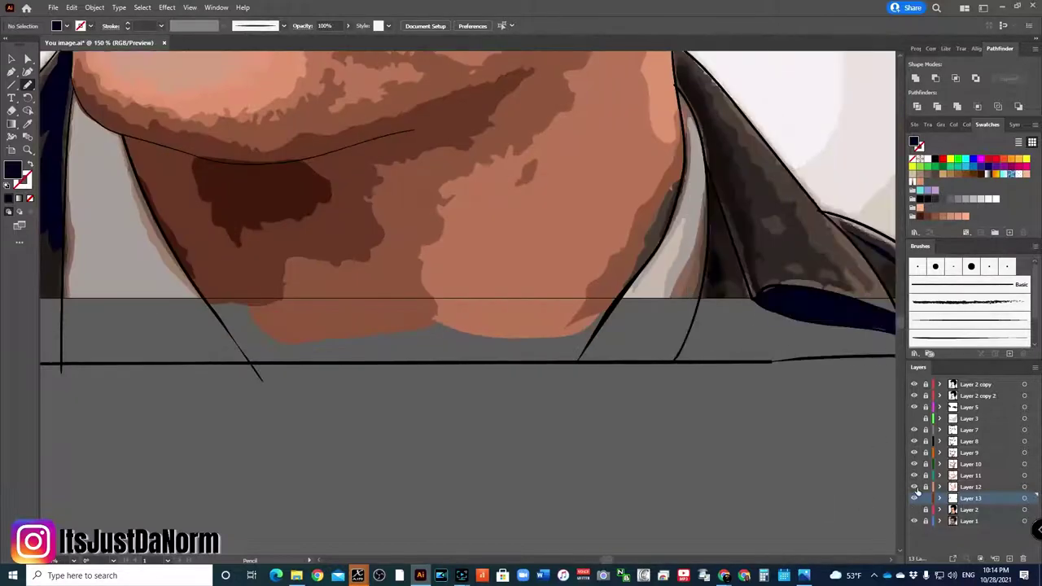
# Make Layer 8 active, check the reference photo, and sample the black jacket shadow colour.
pyautogui.click(973, 441)
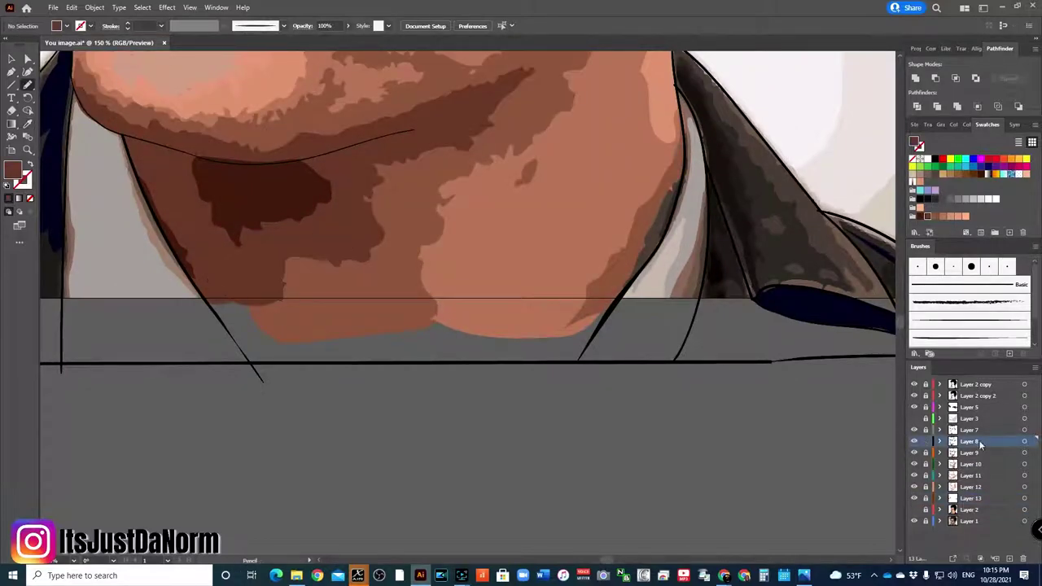
pyautogui.scroll(-4, 640, 257)
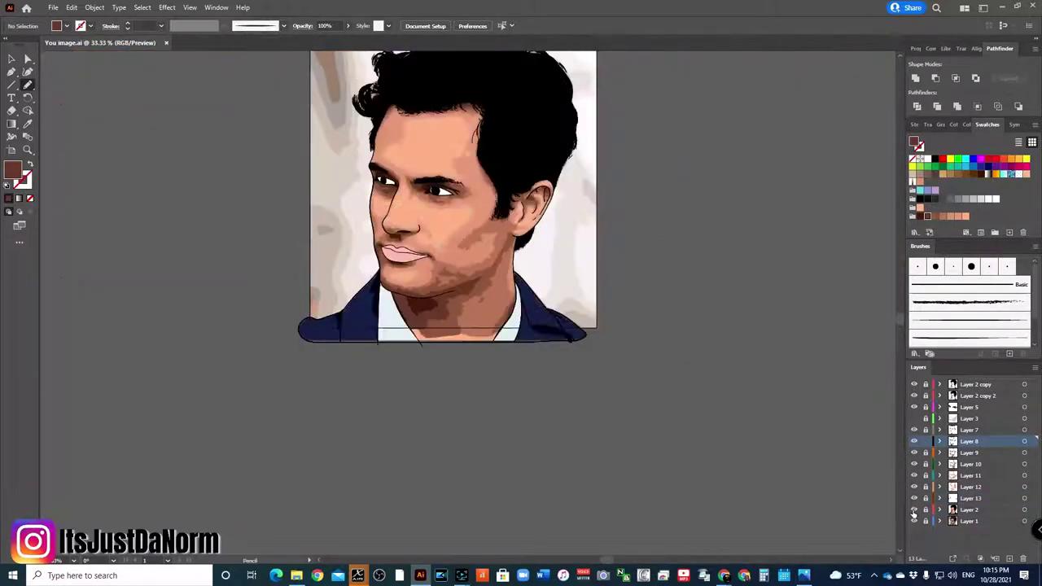
pyautogui.click(913, 510)
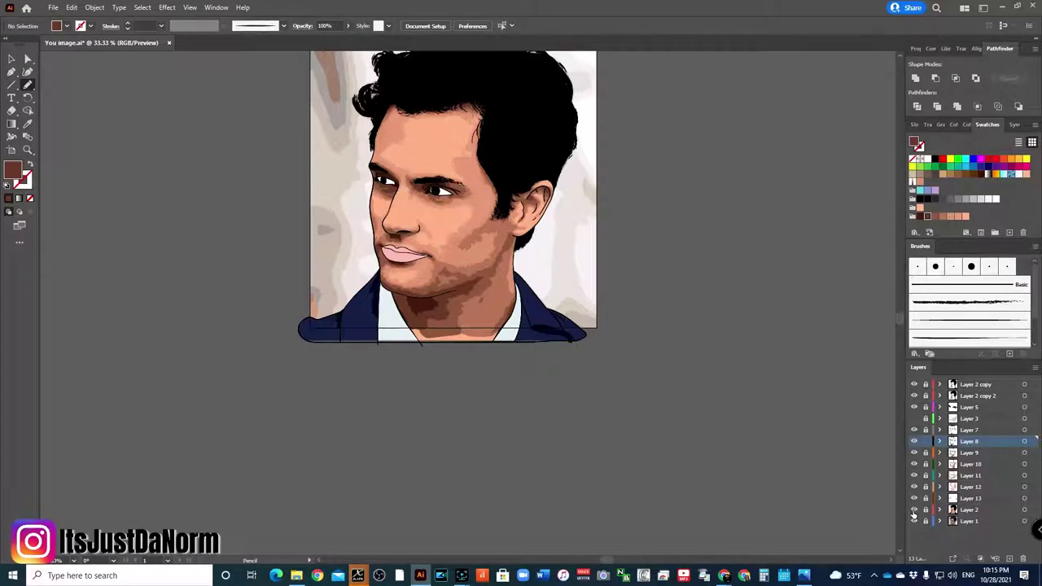
pyautogui.scroll(3, 464, 224)
pyautogui.press('i')
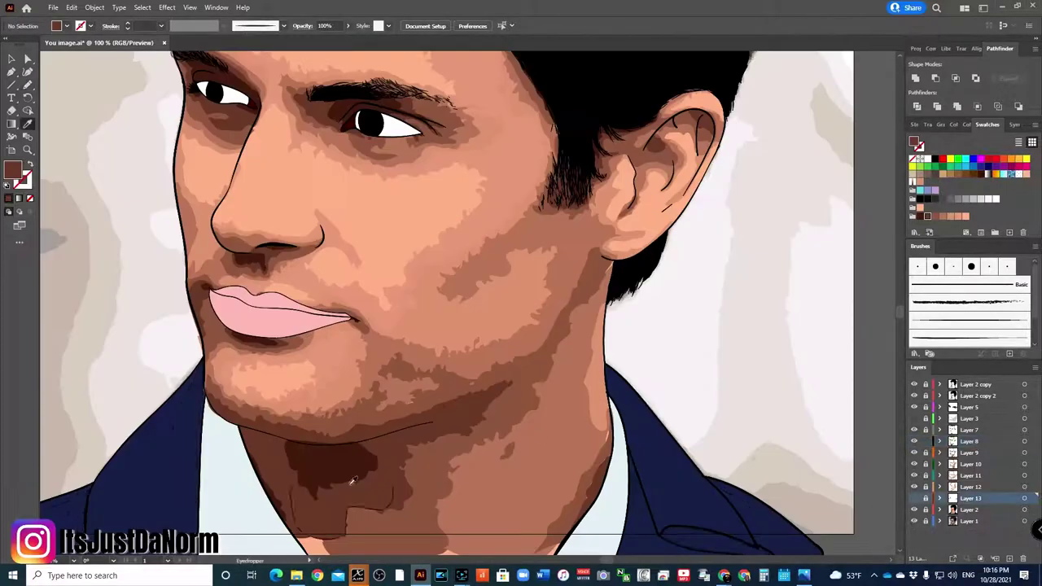
pyautogui.click(677, 529)
pyautogui.press('n')
# Draw a dark shadow along the right edge where the neck meets the jacket.
pyautogui.scroll(-3, 667, 511)
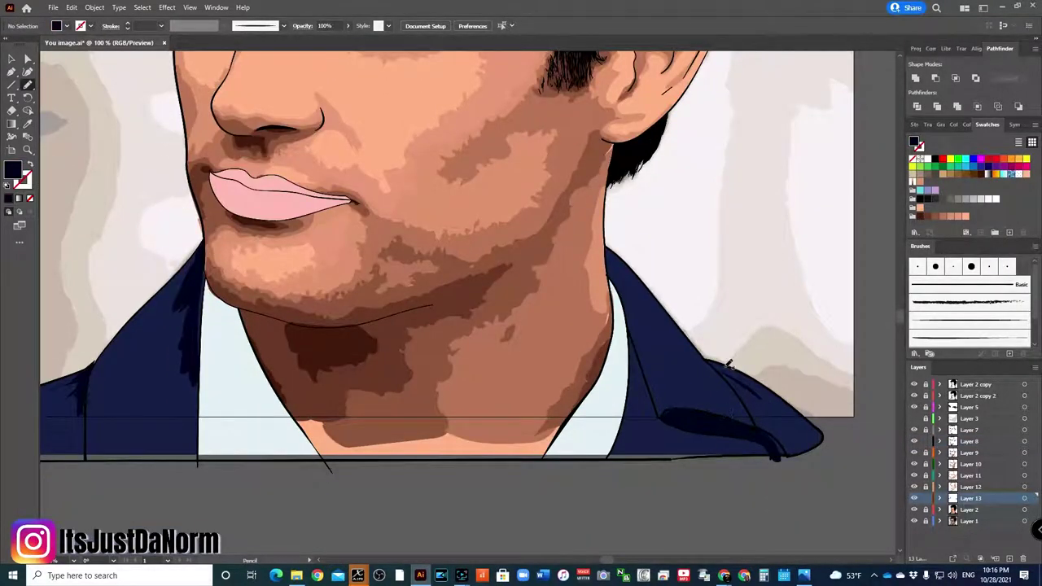
pyautogui.moveTo(623, 286); pyautogui.dragTo(641, 321)
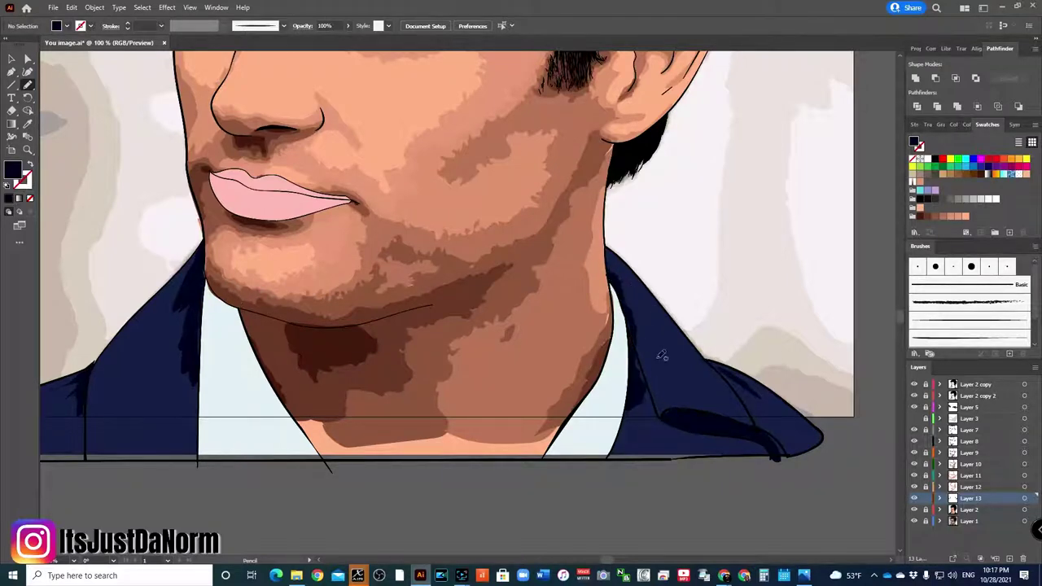
pyautogui.scroll(-2, 643, 382)
pyautogui.click(1023, 418)
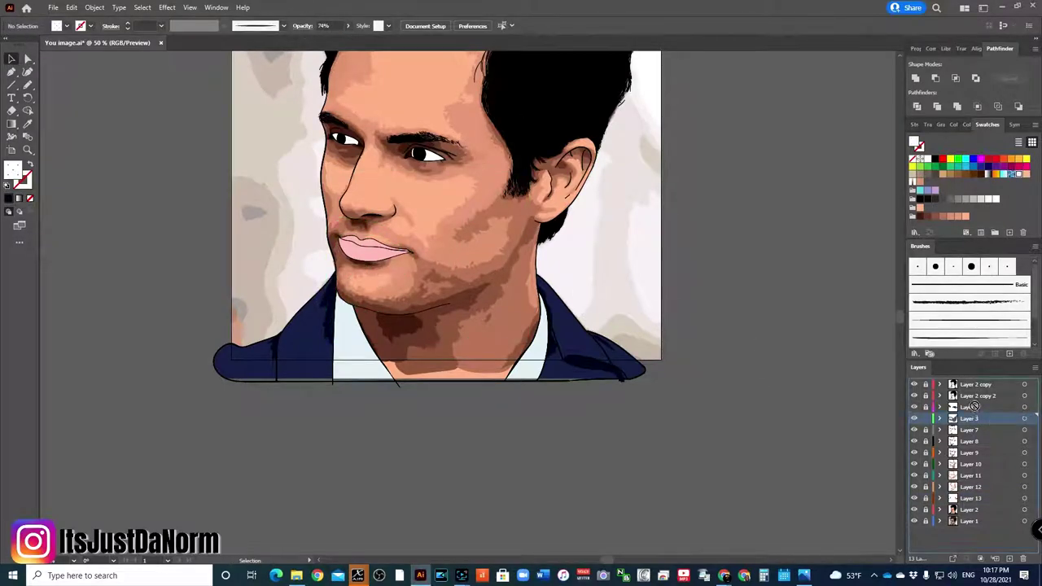
# Hide the coloured layers to check the line art, show the stubble layer again, and deselect.
pyautogui.moveTo(913, 521); pyautogui.dragTo(915, 409)
pyautogui.click(914, 409)
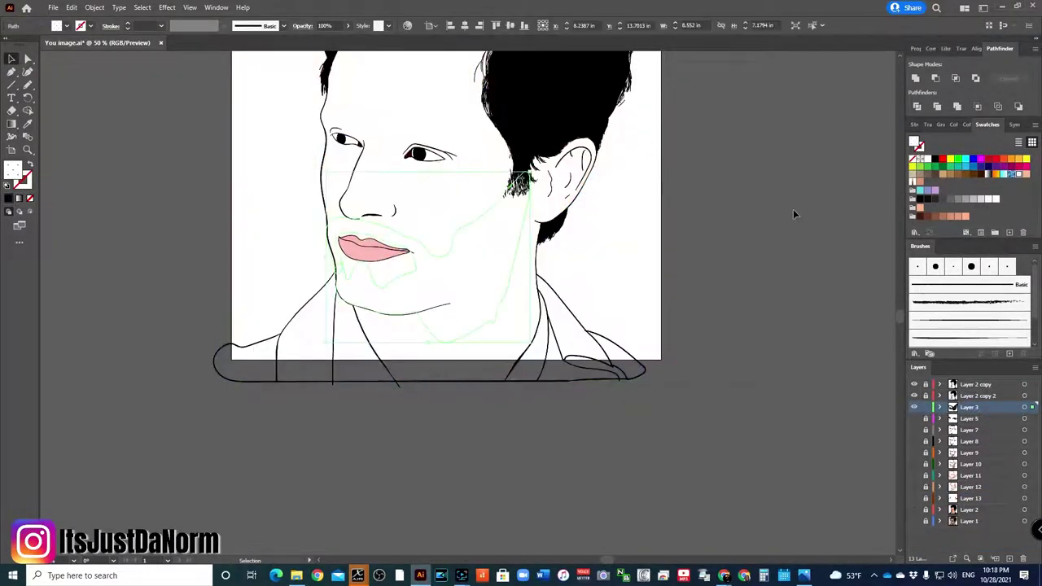
pyautogui.scroll(-1, 792, 209)
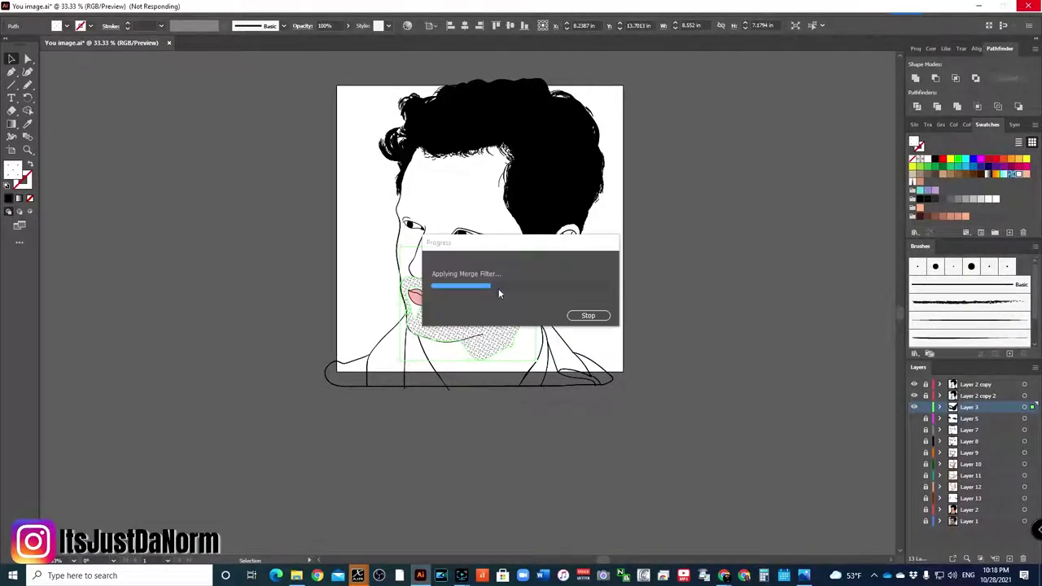
pyautogui.click(615, 313)
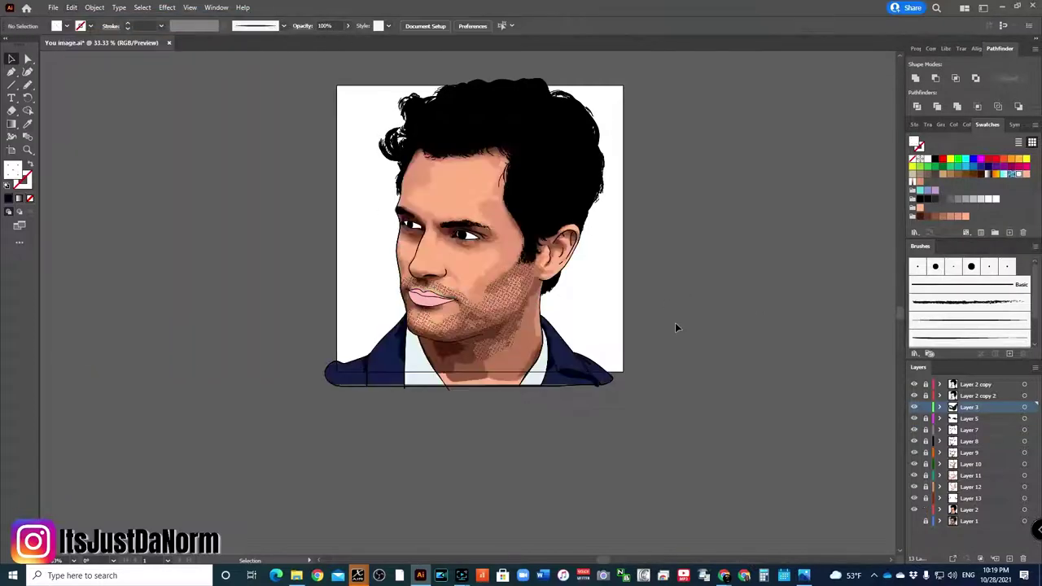
# Draw light peach highlights on the upper and lower ear, then zoom out to the full portrait.
pyautogui.click(913, 516)
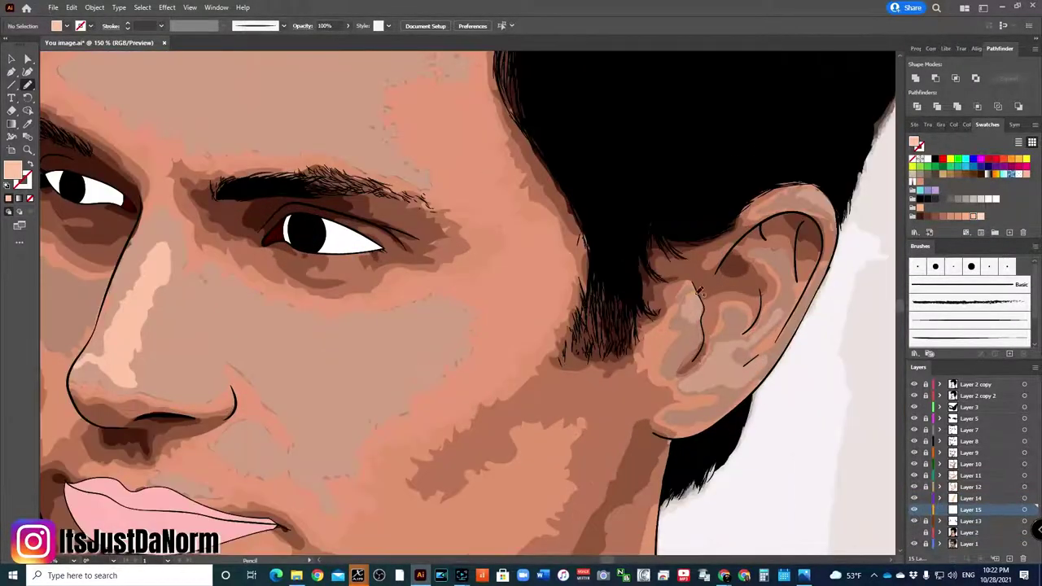
pyautogui.moveTo(705, 298); pyautogui.dragTo(698, 290)
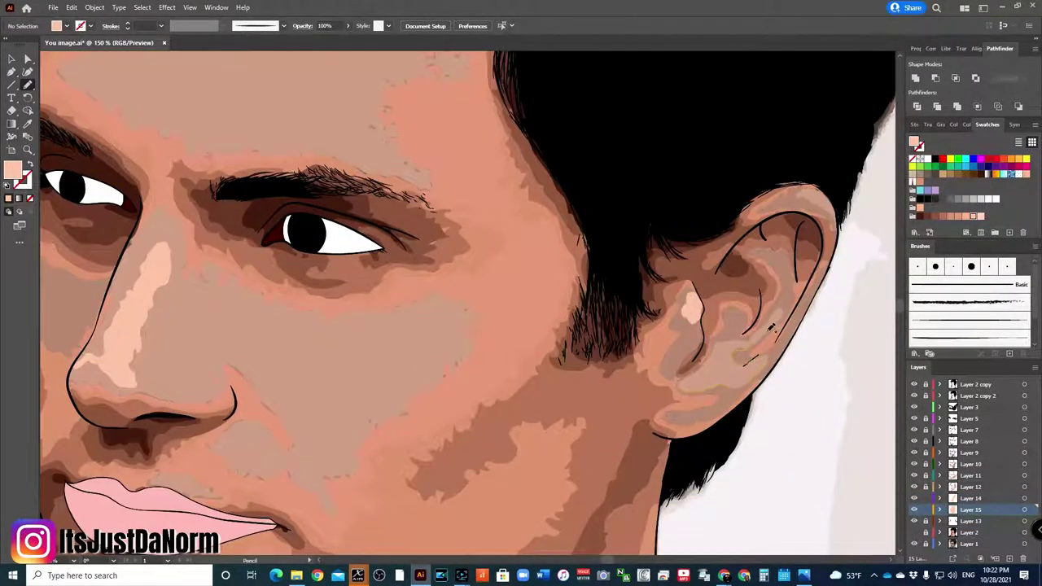
pyautogui.moveTo(770, 327); pyautogui.dragTo(764, 332)
pyautogui.hotkey('ctrl', '-')
pyautogui.hotkey('ctrl', '-')
pyautogui.hotkey('ctrl', '-')
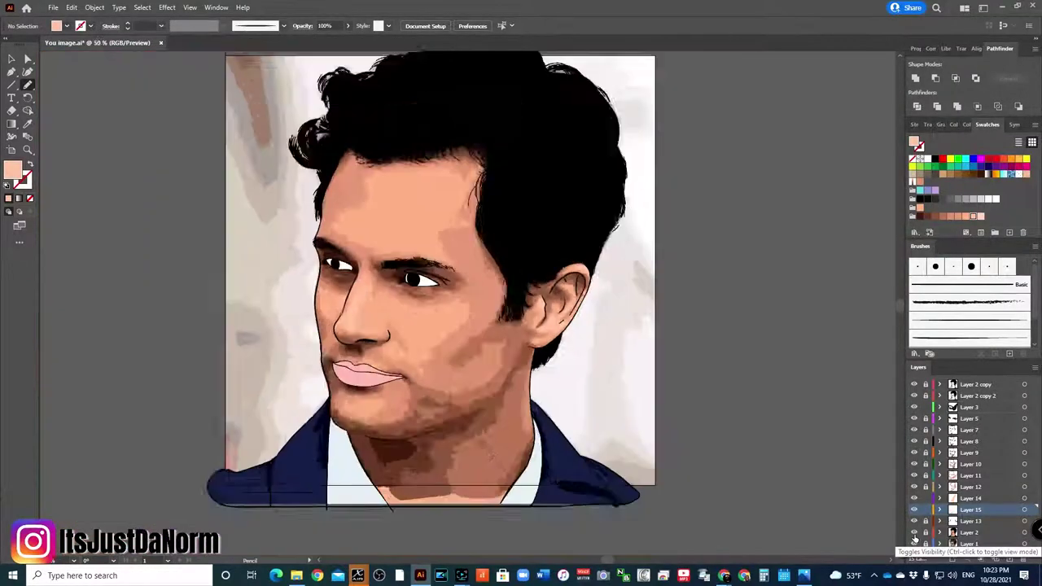
pyautogui.hotkey('ctrl', '-')
pyautogui.click(963, 407)
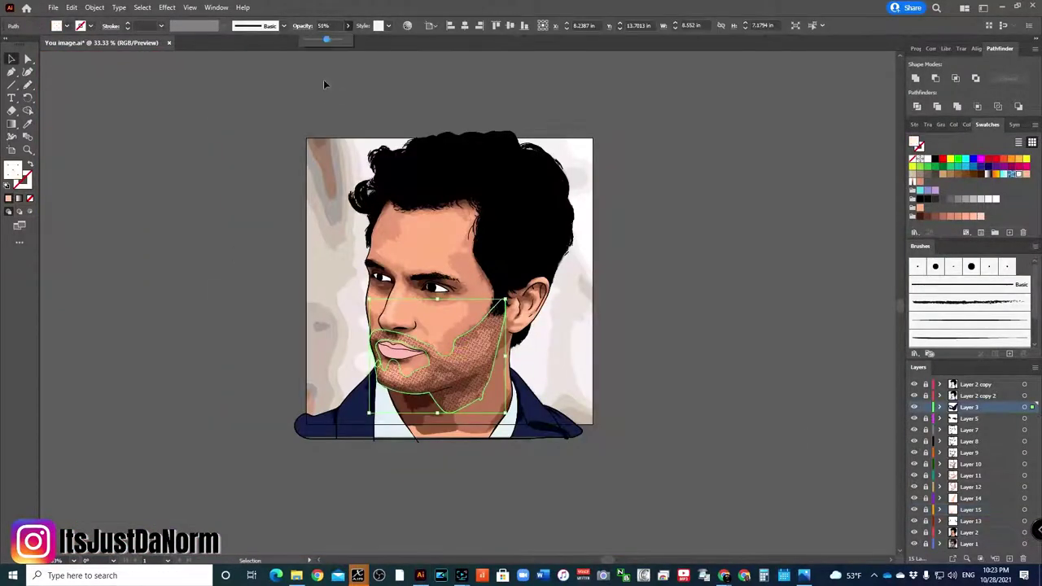
# Select the stubble shape and set its transparency blend mode to Soft Light.
pyautogui.press('v')
pyautogui.click(639, 356)
pyautogui.click(1024, 407)
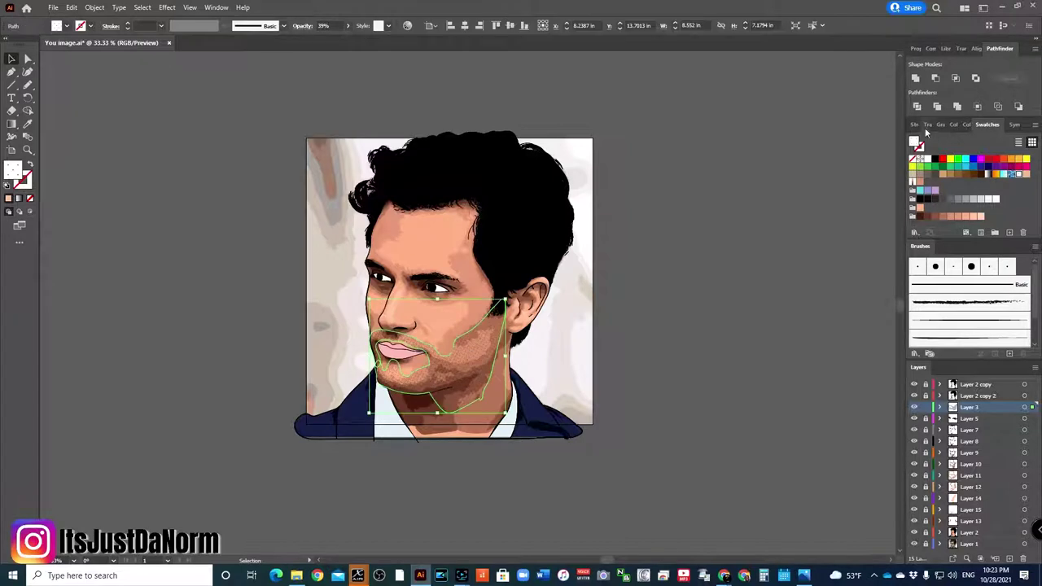
pyautogui.click(927, 124)
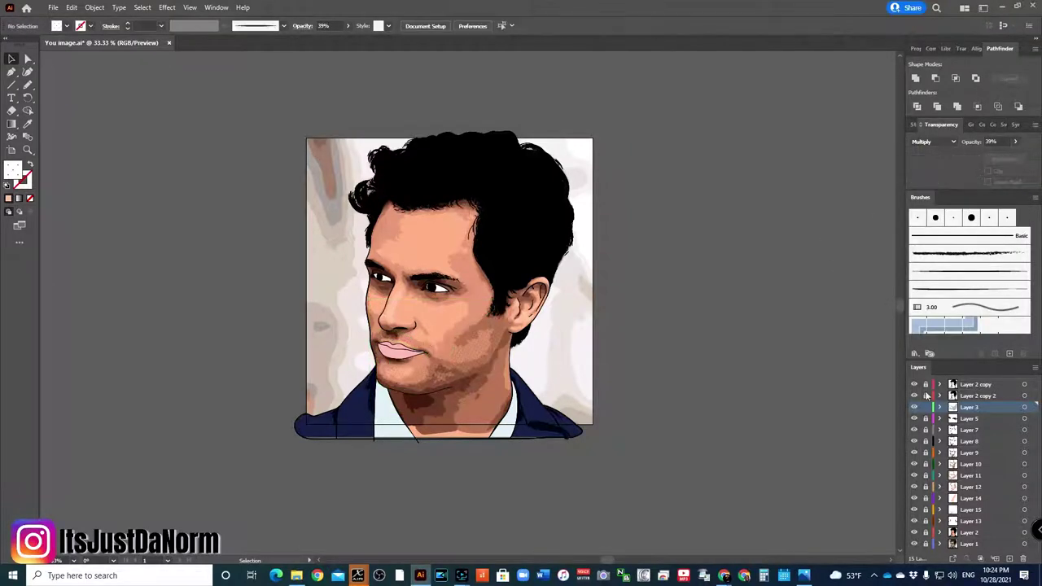
pyautogui.click(936, 141)
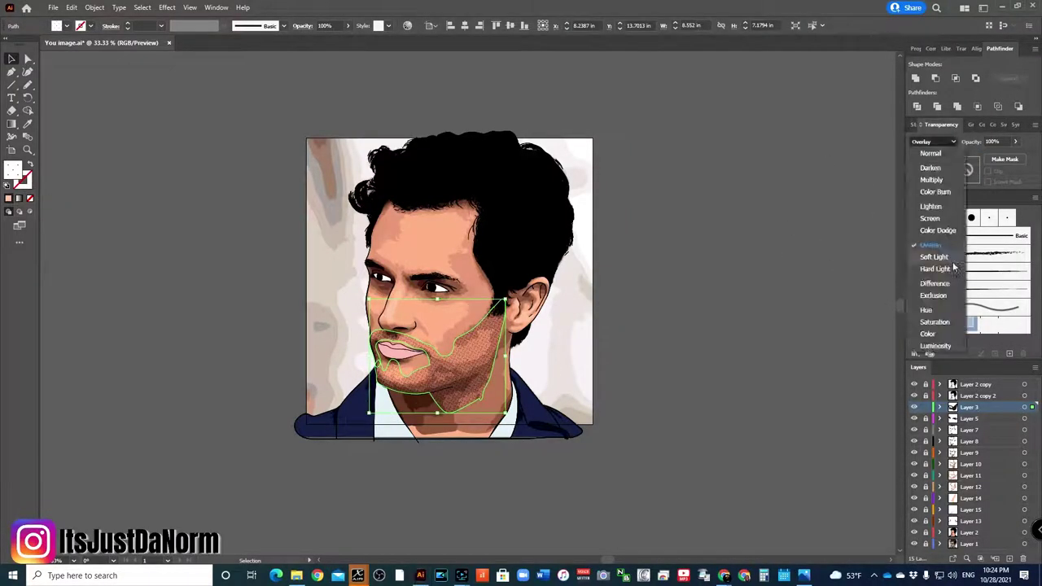
pyautogui.click(934, 256)
# Give the stubble a gradient fill with a shifted left stop, added middle stop, and 60° angle.
pyautogui.click(970, 124)
pyautogui.click(916, 144)
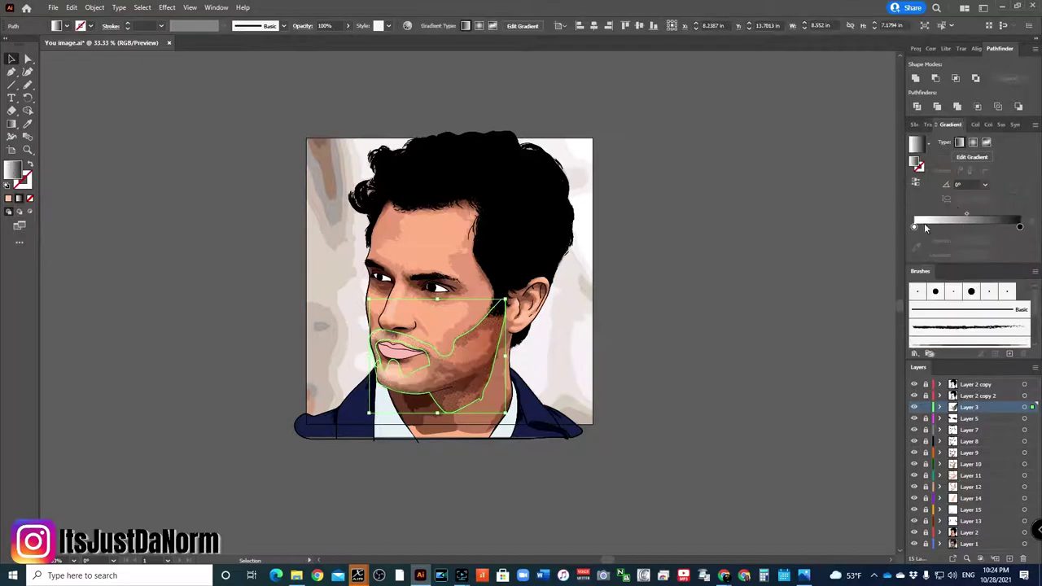
pyautogui.doubleClick(915, 226)
pyautogui.moveTo(914, 227); pyautogui.dragTo(953, 228)
pyautogui.click(964, 227)
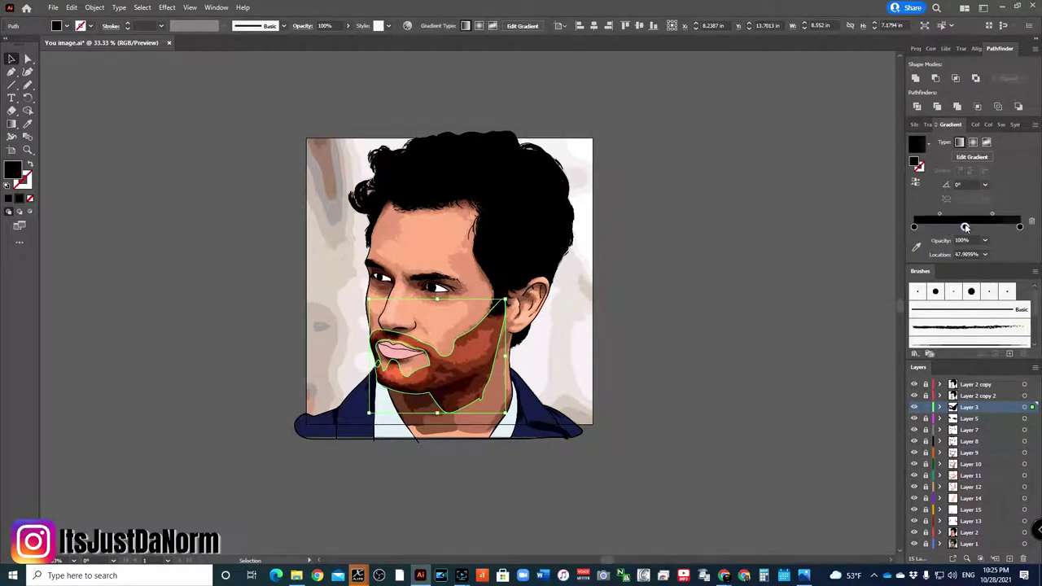
pyautogui.doubleClick(964, 227)
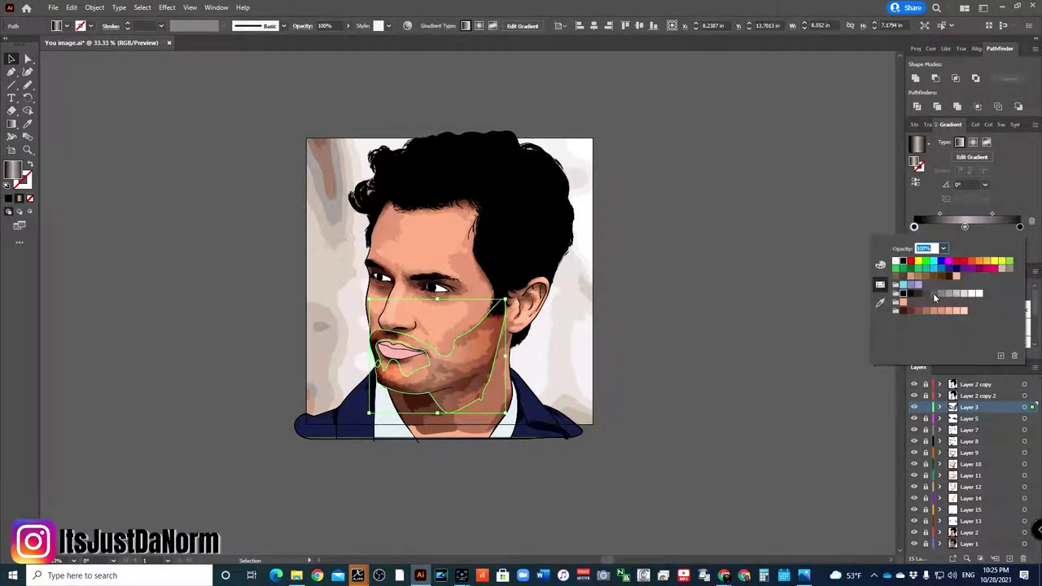
pyautogui.press('Escape')
pyautogui.tripleClick(960, 184)
pyautogui.write('60')
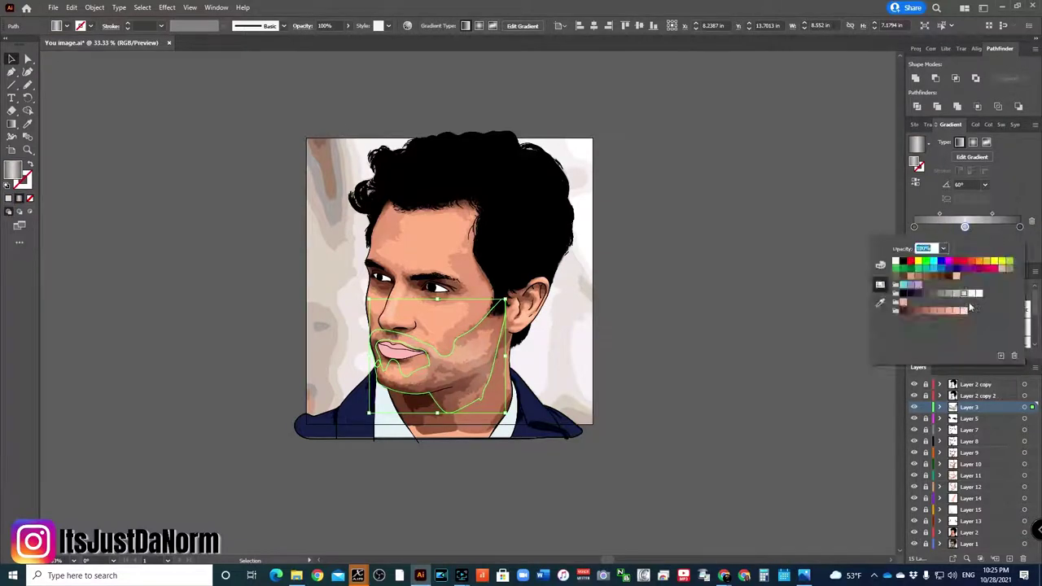
pyautogui.press('Return')
# Deselect the stubble and save the document.
pyautogui.press('a')
pyautogui.press('v')
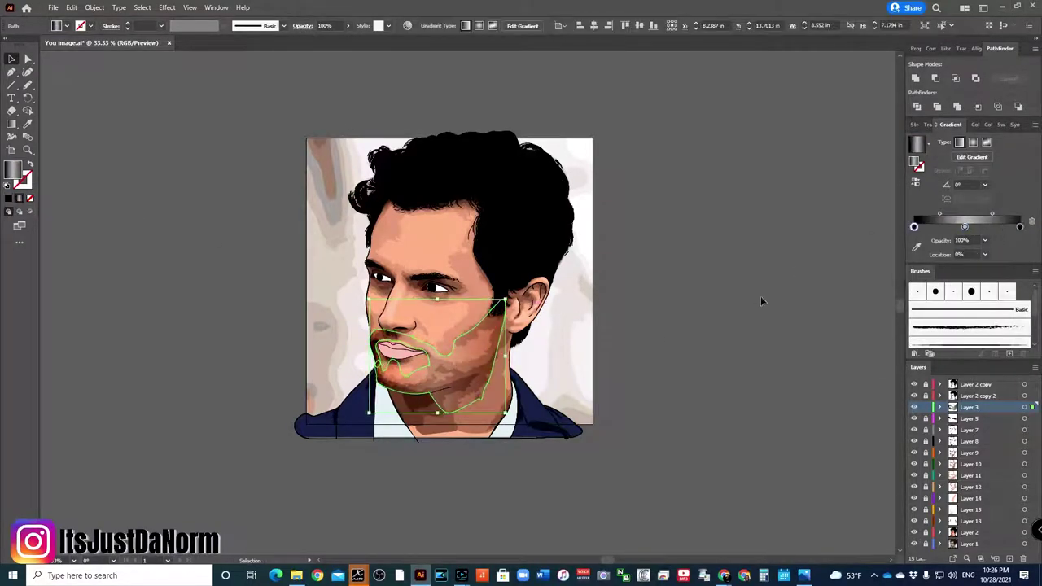
pyautogui.click(616, 353)
pyautogui.hotkey('ctrl', 's')
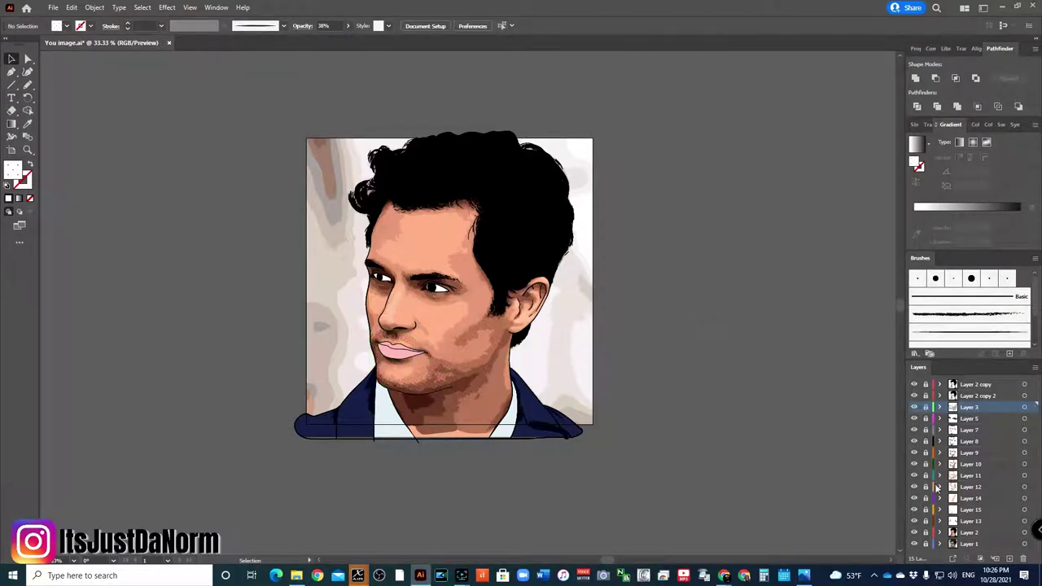
pyautogui.hotkey('ctrl', '+')
pyautogui.hotkey('ctrl', '+')
pyautogui.hotkey('ctrl', '+')
# Move Layer 13 above Layer 14, show the hidden shading layers, and make Layer 15 active.
pyautogui.click(980, 511)
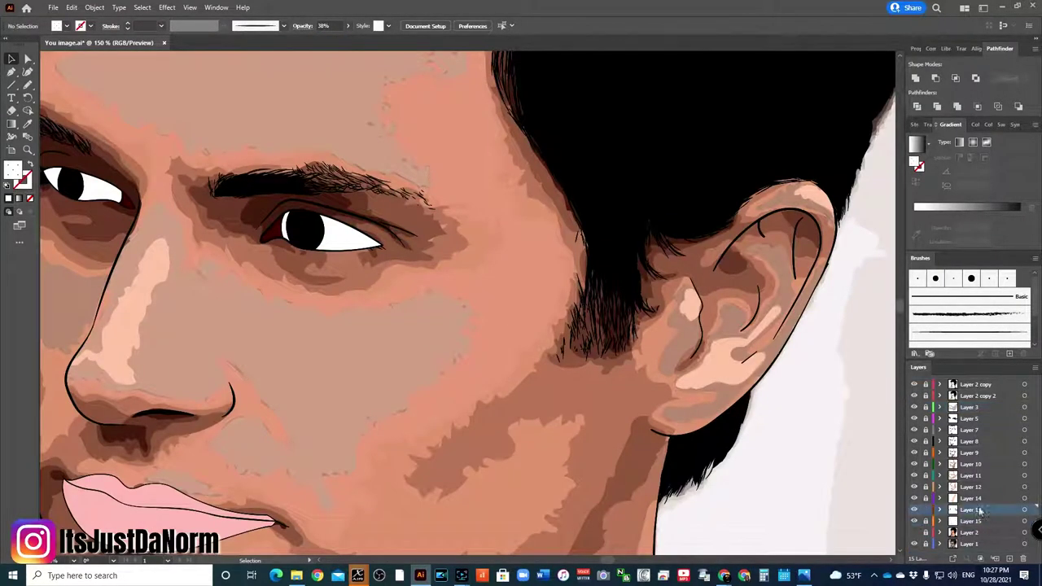
pyautogui.click(913, 521)
pyautogui.moveTo(981, 510)
pyautogui.mouseDown()
pyautogui.moveTo(987, 498)
pyautogui.moveTo(981, 509)
pyautogui.mouseUp()
pyautogui.click(913, 521)
pyautogui.click(913, 498)
# Choose a pale pink fill colour and zoom in on the nose.
pyautogui.hscroll(-5, 337, 537)
pyautogui.doubleClick(12, 169)
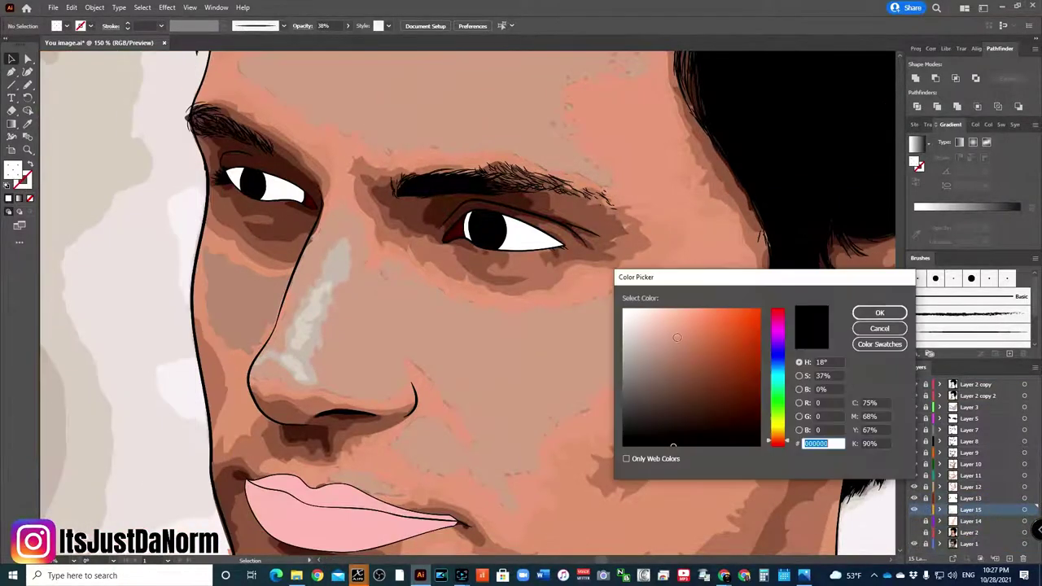
pyautogui.click(879, 312)
pyautogui.click(987, 124)
pyautogui.hotkey('ctrl', '+')
pyautogui.hotkey('ctrl', '+')
pyautogui.press('n')
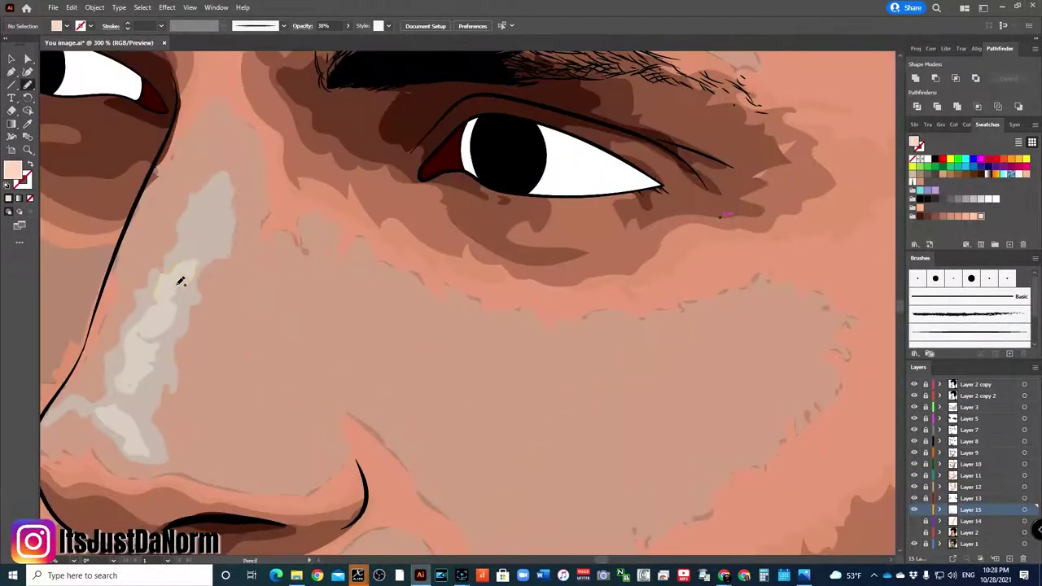
# Draw pale pink highlights on the nose bridge and lower nose, then view the whole portrait.
pyautogui.moveTo(119, 384); pyautogui.dragTo(118, 389)
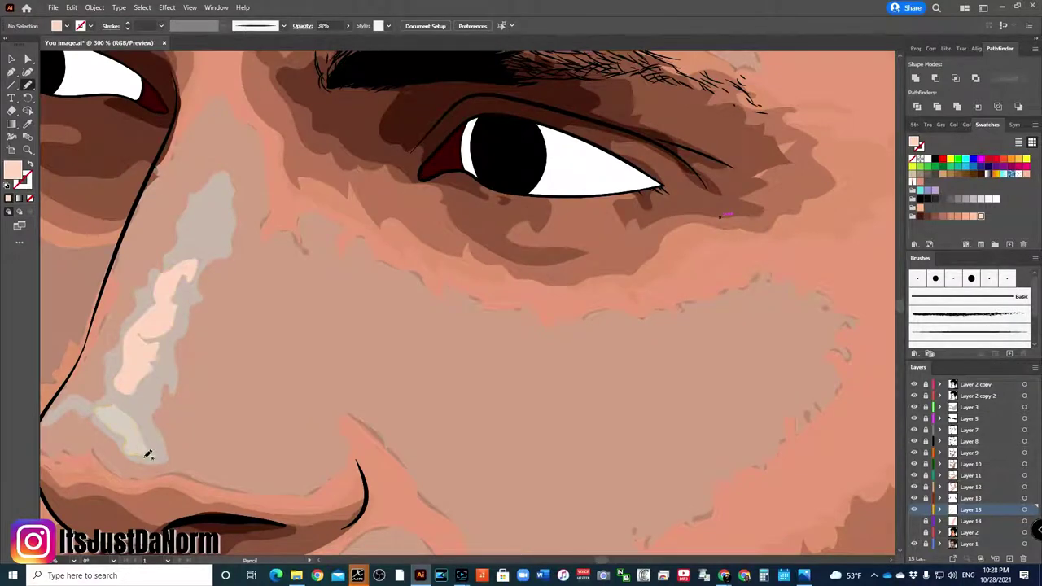
pyautogui.moveTo(148, 454)
pyautogui.mouseDown()
pyautogui.moveTo(99, 407)
pyautogui.moveTo(117, 436)
pyautogui.mouseUp()
pyautogui.hotkey('ctrl', '-')
pyautogui.hotkey('ctrl', '-')
pyautogui.hotkey('ctrl', '-')
pyautogui.scroll(-2, 741, 390)
pyautogui.scroll(-2, 741, 391)
pyautogui.hotkey('ctrl', '-')
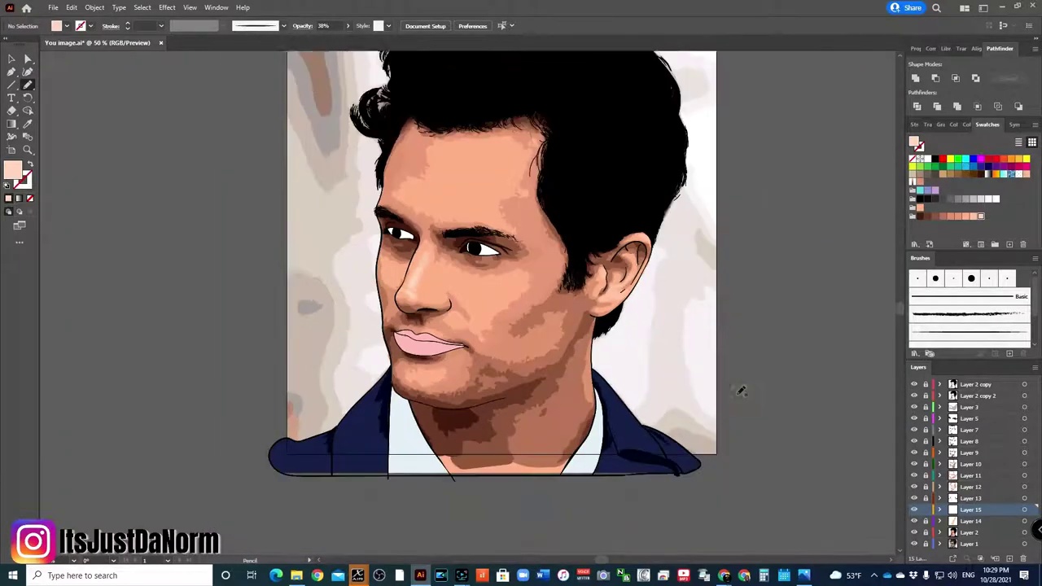
pyautogui.scroll(2, 741, 390)
pyautogui.hotkey('ctrl', '-')
# Select all the artwork and open Edit > Edit Colors > Recolor Artwork.
pyautogui.press('v')
pyautogui.moveTo(926, 421); pyautogui.dragTo(925, 509)
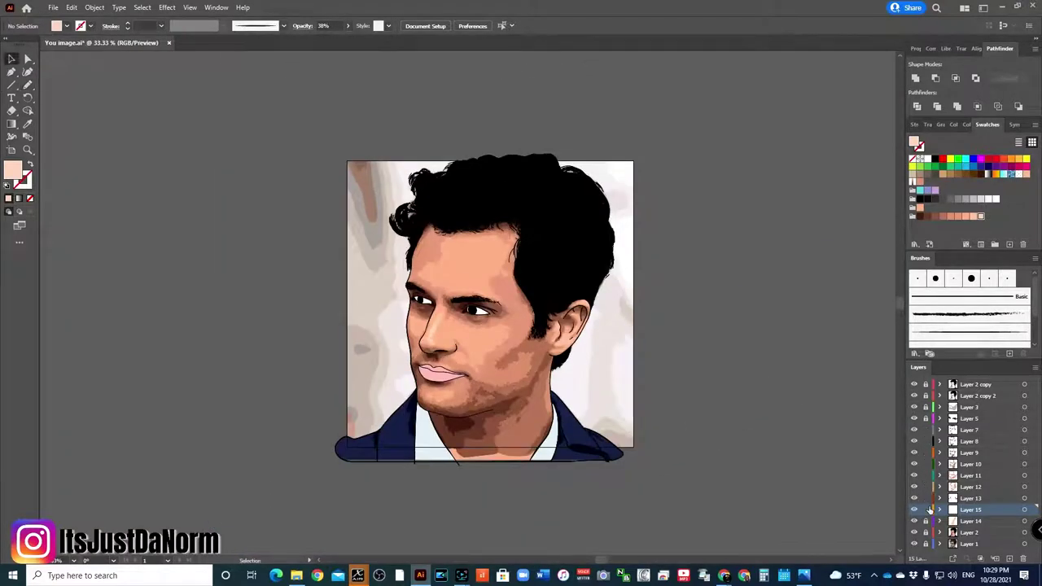
pyautogui.hotkey('ctrl', 'a')
pyautogui.hotkey('ctrl', '+')
pyautogui.click(71, 7)
pyautogui.click(397, 269)
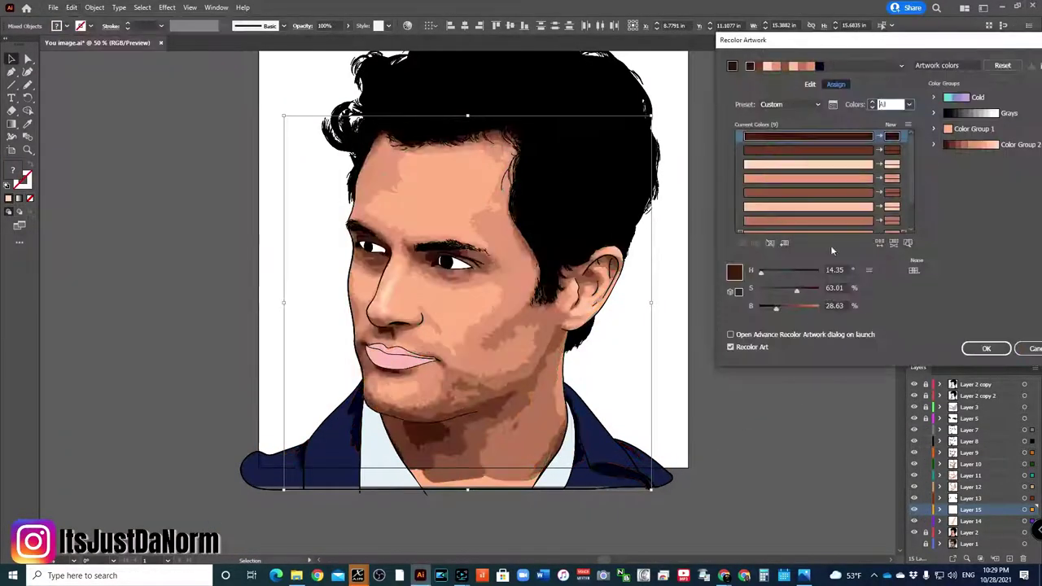
# Lower the saturation of the darkest skin colour and brighten the light peach tone.
pyautogui.moveTo(793, 293)
pyautogui.mouseDown()
pyautogui.moveTo(808, 287)
pyautogui.moveTo(777, 307)
pyautogui.moveTo(799, 289)
pyautogui.mouseUp()
pyautogui.press('Down')
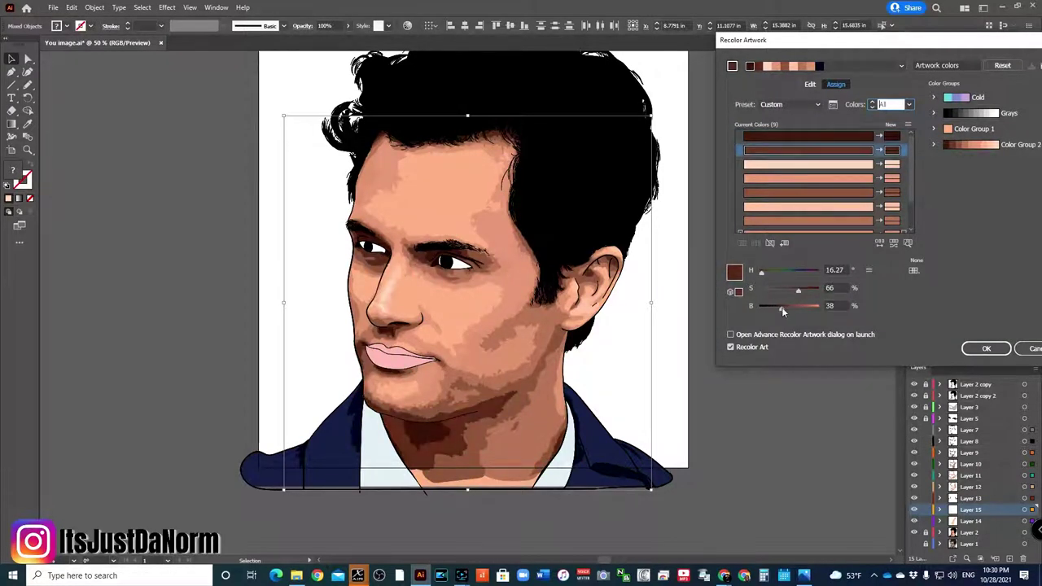
pyautogui.click(801, 165)
pyautogui.moveTo(808, 308)
pyautogui.mouseDown()
pyautogui.moveTo(820, 308)
pyautogui.moveTo(775, 292)
pyautogui.moveTo(814, 308)
pyautogui.moveTo(789, 289)
pyautogui.moveTo(787, 308)
pyautogui.moveTo(790, 291)
pyautogui.mouseUp()
# Adjust the brightness of the fourth through seventh skin colour rows.
pyautogui.click(802, 178)
pyautogui.click(806, 192)
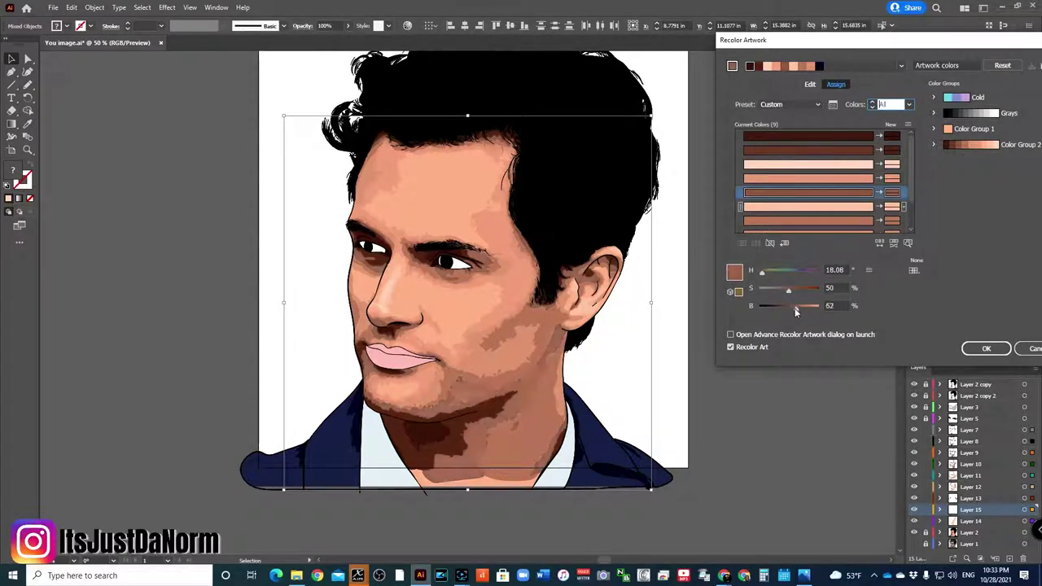
pyautogui.click(806, 206)
pyautogui.moveTo(813, 307); pyautogui.dragTo(818, 311)
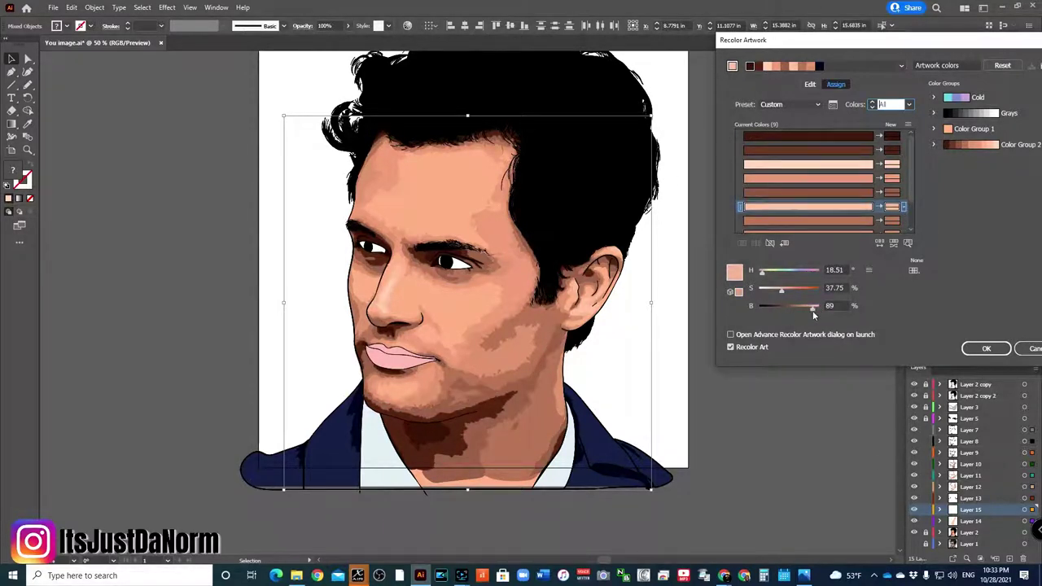
pyautogui.click(805, 220)
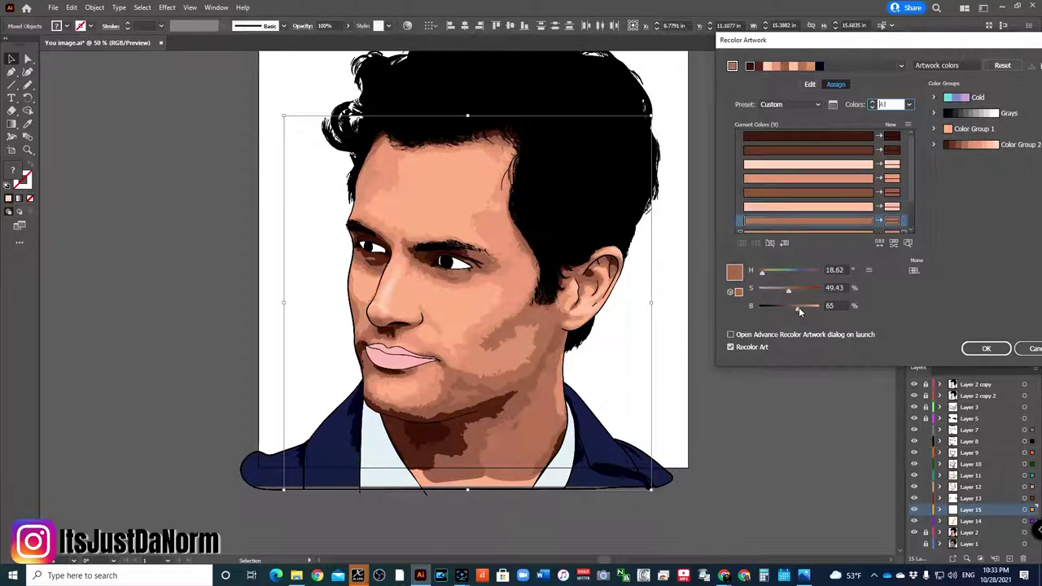
pyautogui.moveTo(805, 307)
pyautogui.mouseDown()
pyautogui.moveTo(786, 289)
pyautogui.moveTo(803, 307)
pyautogui.mouseUp()
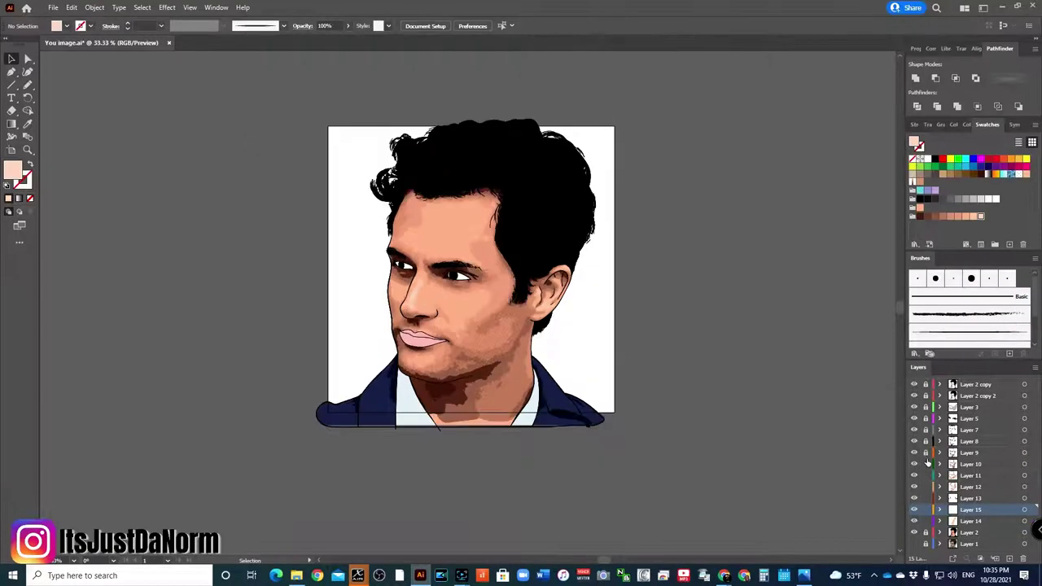
# Raise the stubble shading path's opacity to 83% and check the base face shading.
pyautogui.click(747, 366)
pyautogui.hotkey('ctrl', 'z')
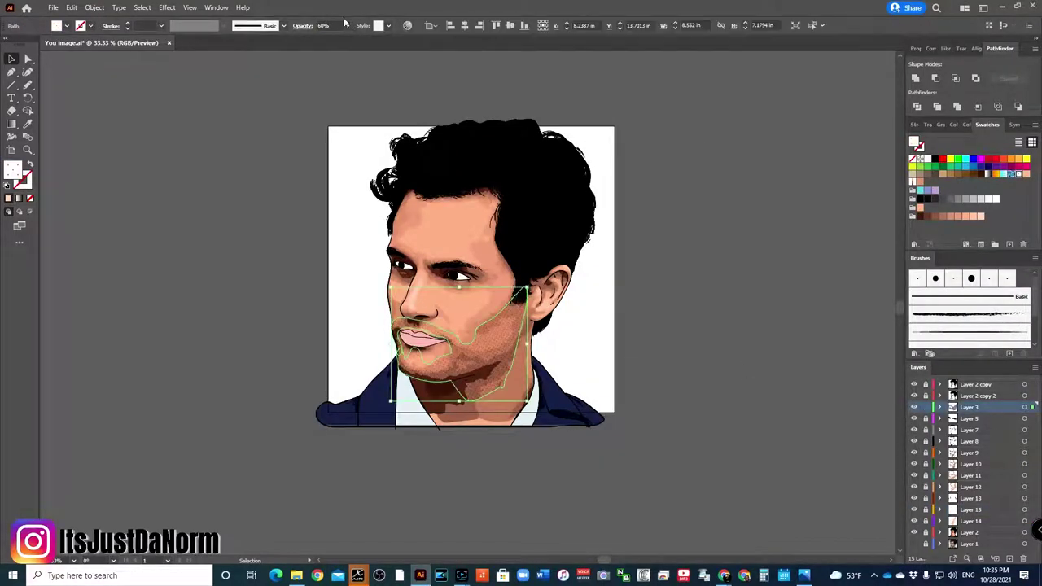
pyautogui.hotkey('ctrl', 'z')
pyautogui.click(913, 497)
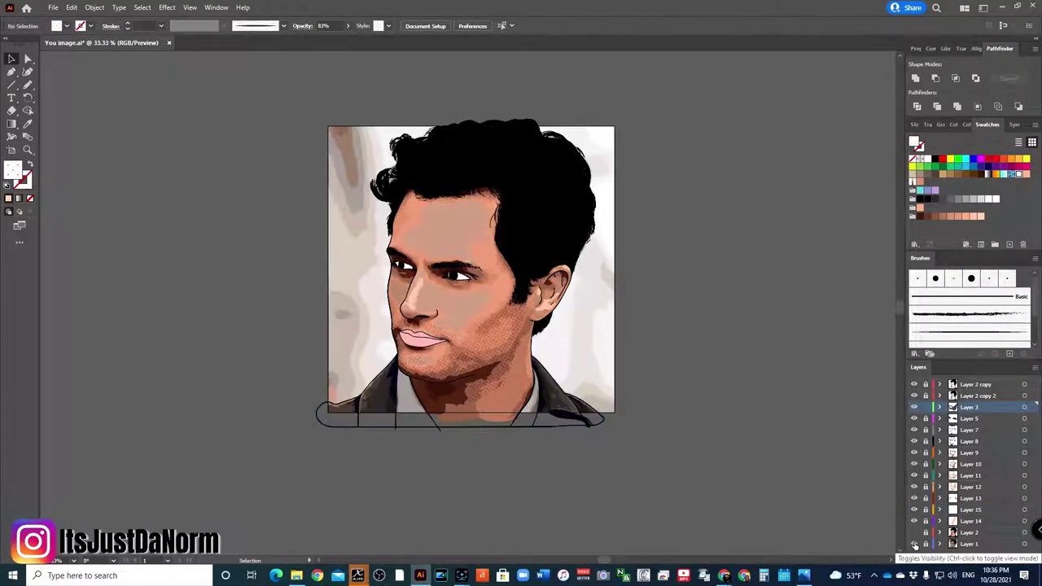
pyautogui.hotkey('ctrl', '1')
pyautogui.click(914, 498)
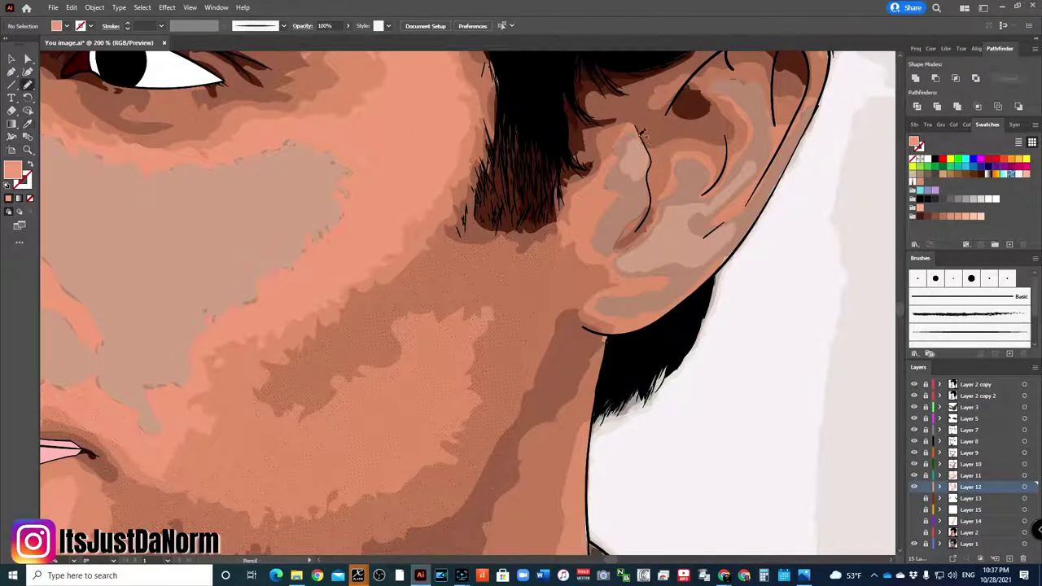
# Draw lighter salmon Pencil shapes over the ear, lower lobe and inner ear edge.
pyautogui.moveTo(592, 266); pyautogui.dragTo(626, 262)
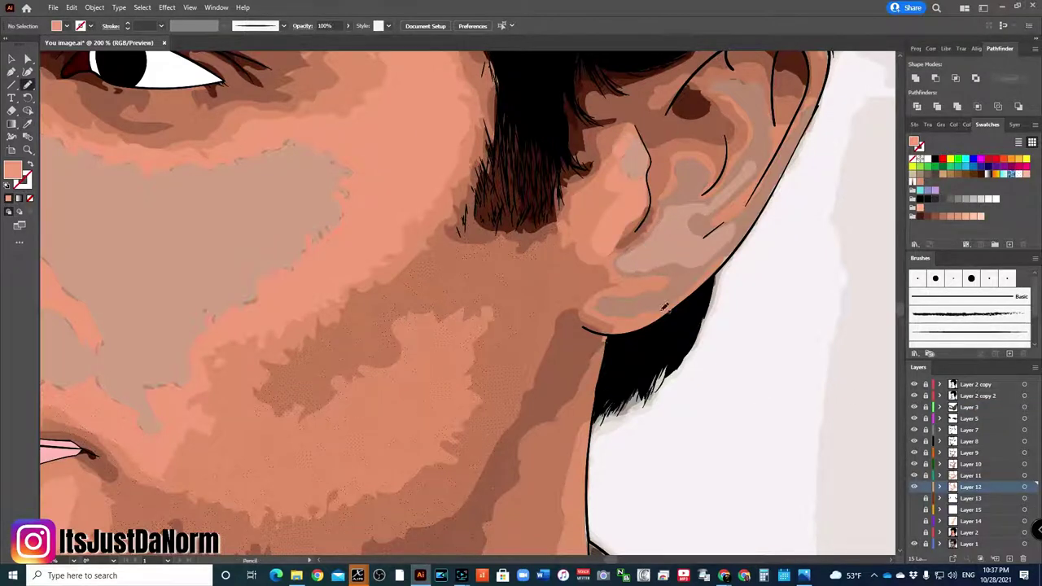
pyautogui.moveTo(664, 307); pyautogui.dragTo(718, 227)
pyautogui.moveTo(780, 169); pyautogui.dragTo(743, 189)
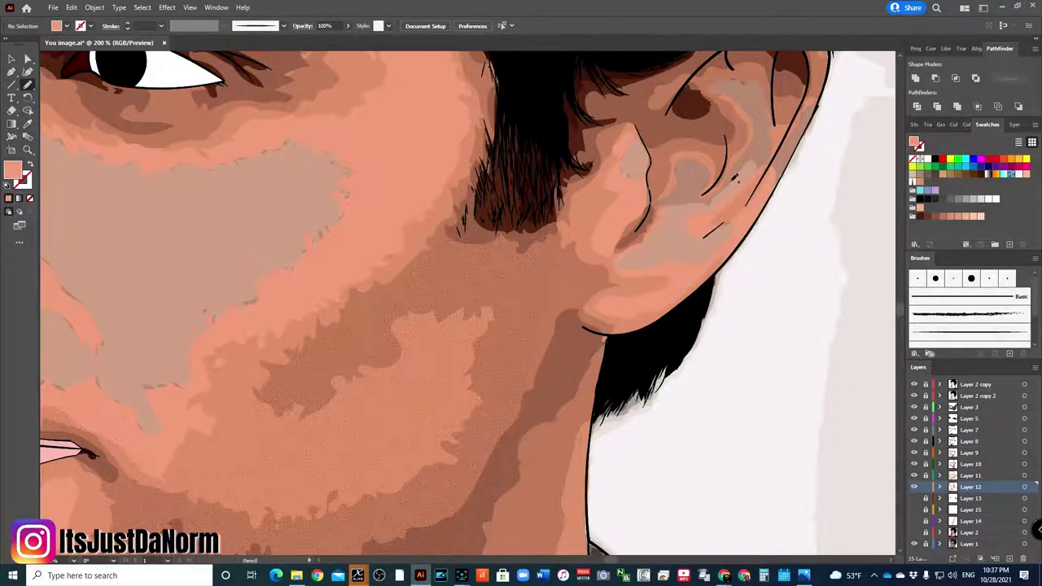
pyautogui.hotkey('ctrl', '-')
pyautogui.hotkey('ctrl', '-')
pyautogui.hotkey('ctrl', '-')
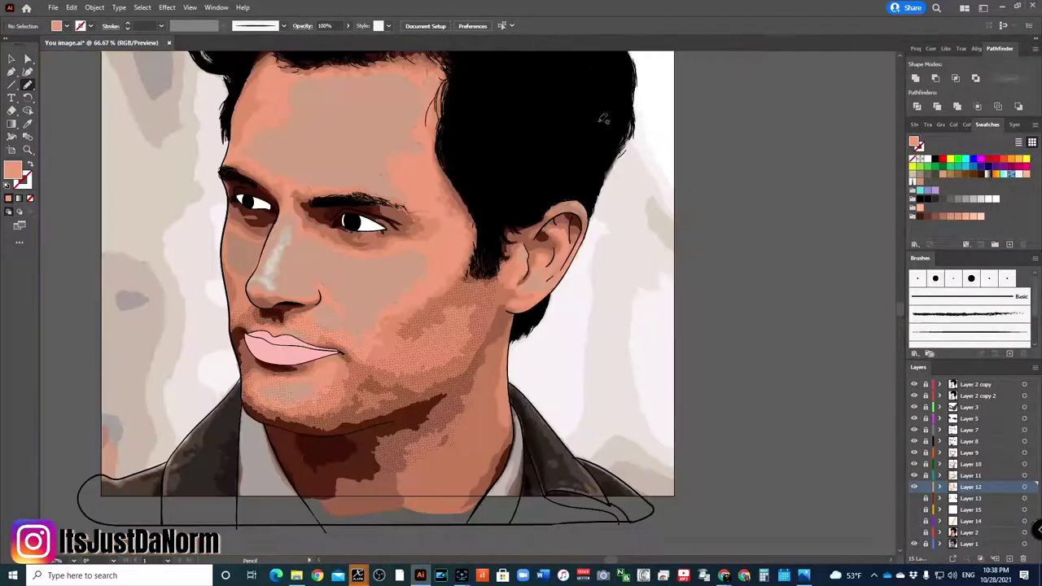
pyautogui.hotkey('ctrl', '+')
pyautogui.hotkey('ctrl', '+')
# Move Layer 5 higher in the Layers panel stack.
pyautogui.hotkey('ctrl', '-')
pyautogui.hotkey('ctrl', '-')
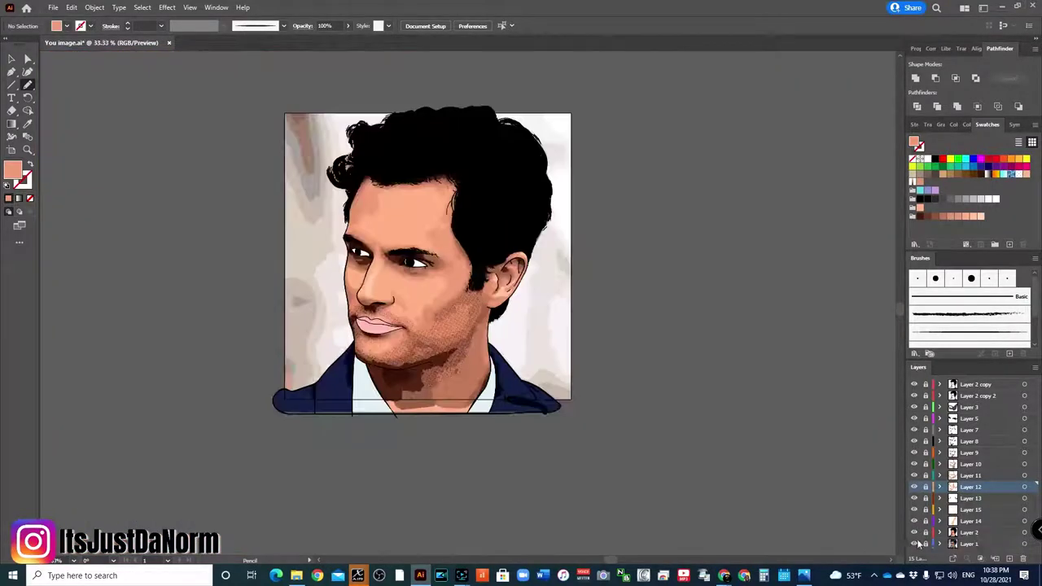
pyautogui.hotkey('ctrl', '1')
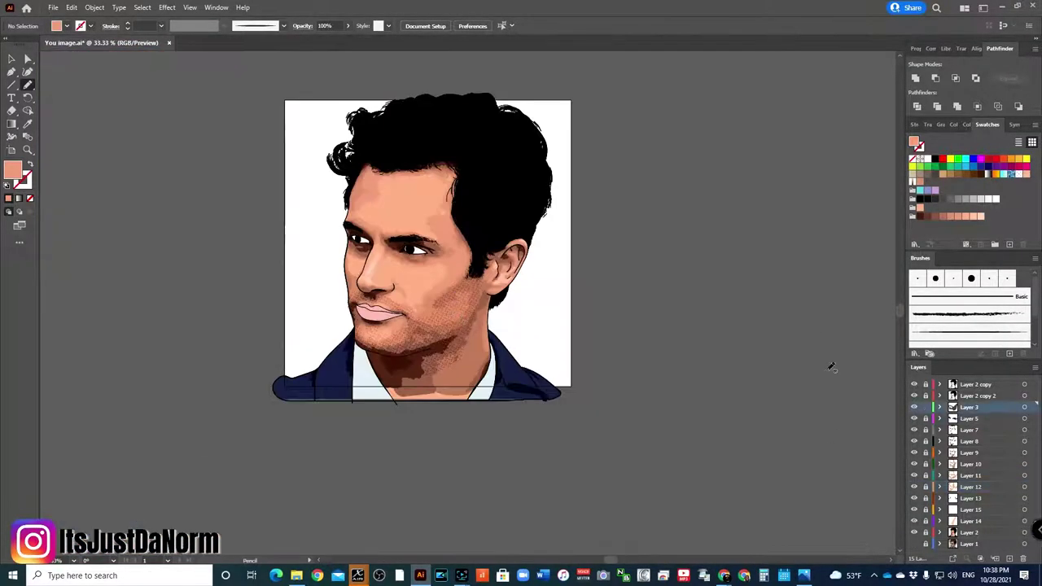
pyautogui.scroll(1, 682, 376)
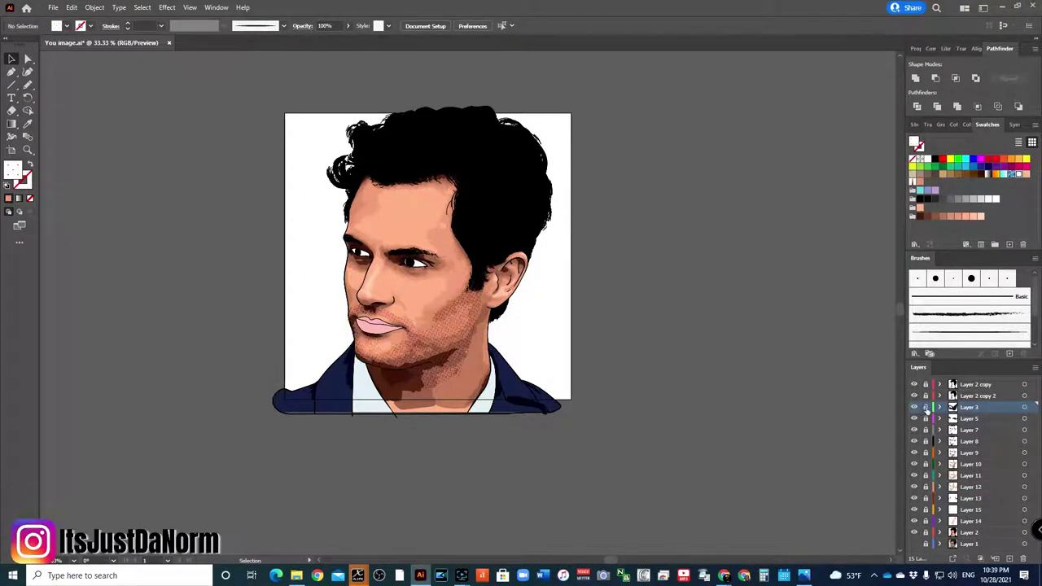
pyautogui.moveTo(969, 418); pyautogui.dragTo(982, 394)
pyautogui.scroll(2, 624, 345)
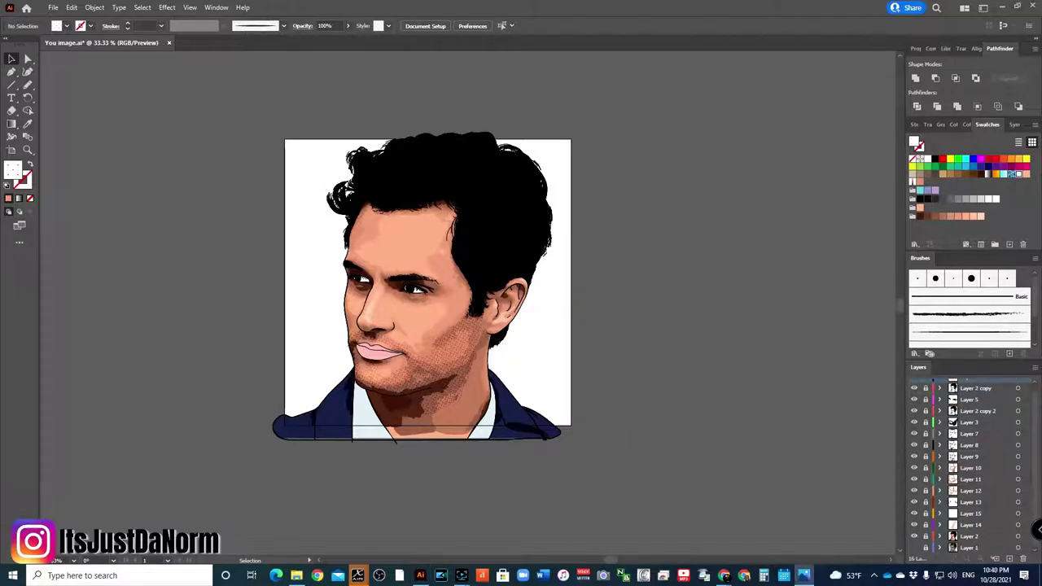
# Add Layer 16 with a black fill and black-to-dark-brown gradient stops, right stop at 82%.
pyautogui.click(1009, 558)
pyautogui.doubleClick(12, 169)
pyautogui.click(879, 312)
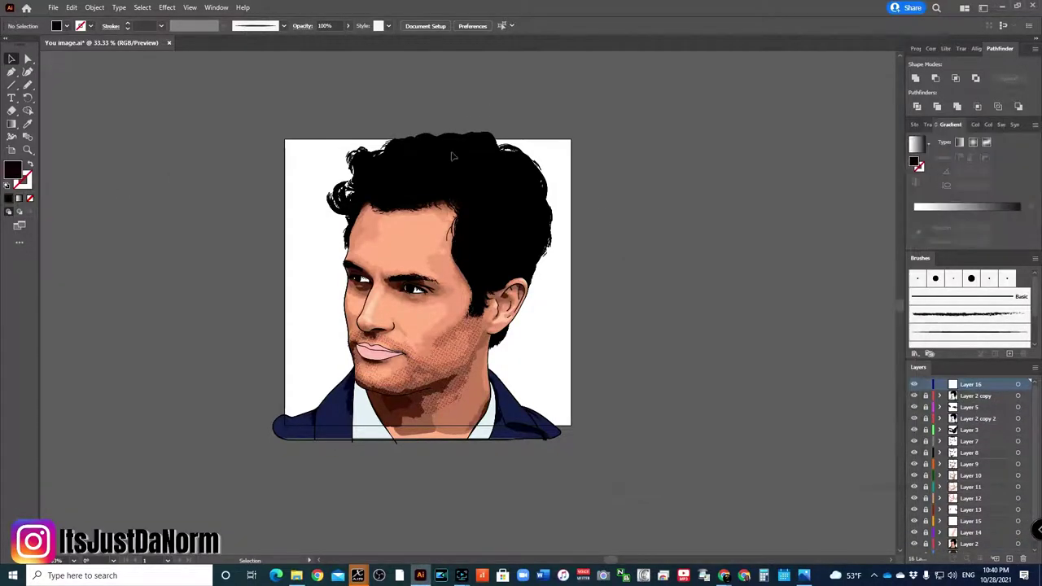
pyautogui.doubleClick(913, 213)
pyautogui.click(946, 303)
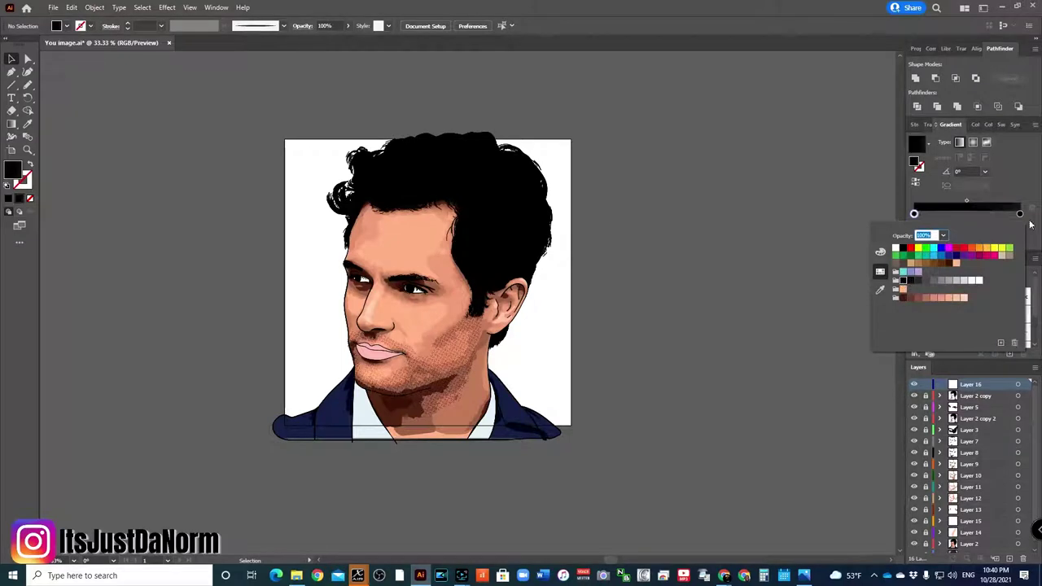
pyautogui.doubleClick(970, 212)
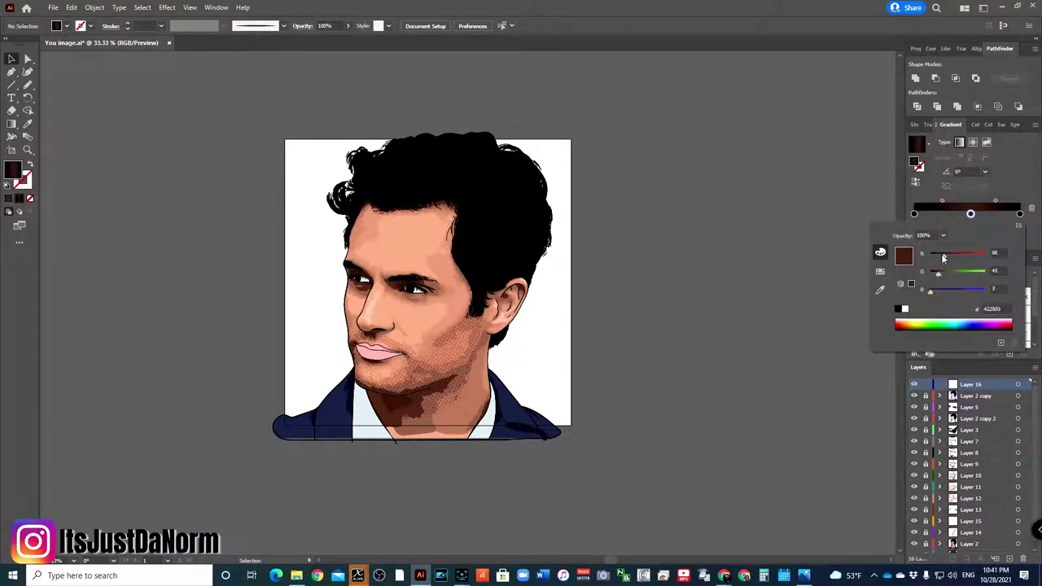
pyautogui.click(948, 218)
pyautogui.doubleClick(1020, 214)
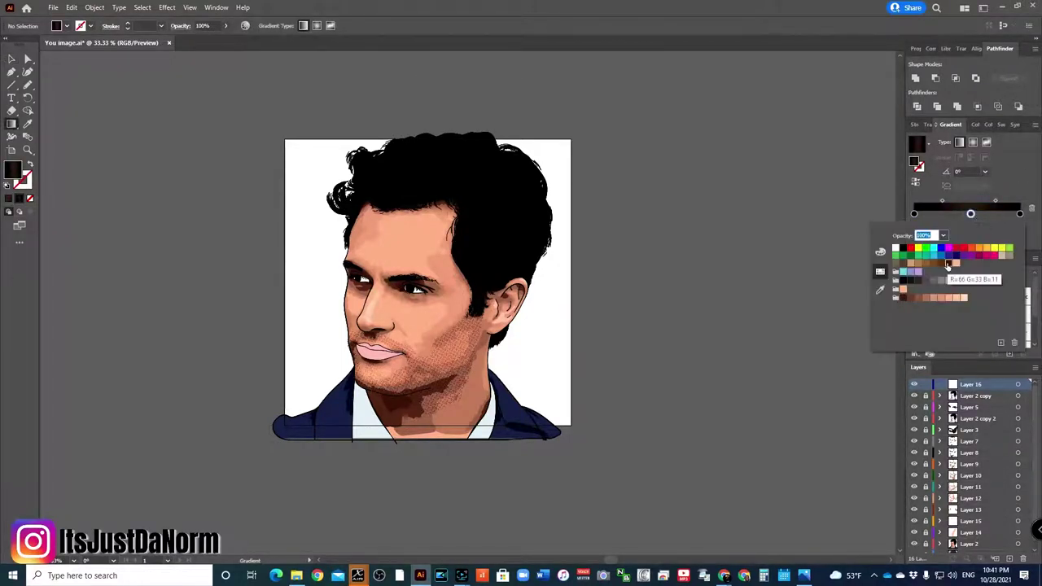
pyautogui.click(1020, 216)
pyautogui.moveTo(1019, 214); pyautogui.dragTo(1001, 214)
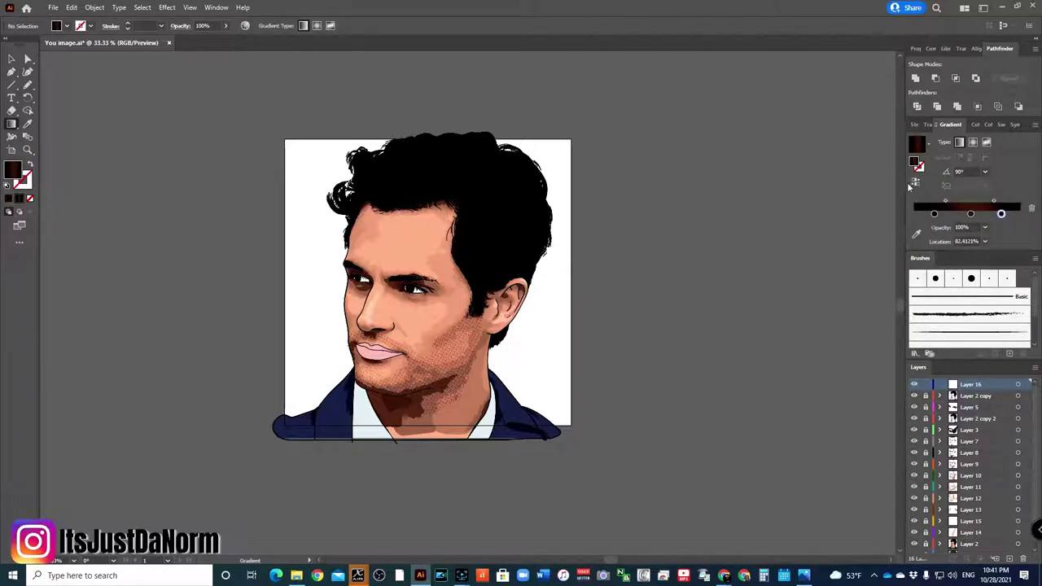
# Show only the photo and Layer 16, make Layer 16 active, and choose the Paintbrush.
pyautogui.scroll(-1, 968, 464)
pyautogui.keyDown('alt'); pyautogui.click(913, 547); pyautogui.keyUp('alt')
pyautogui.hotkey('ctrl', '1')
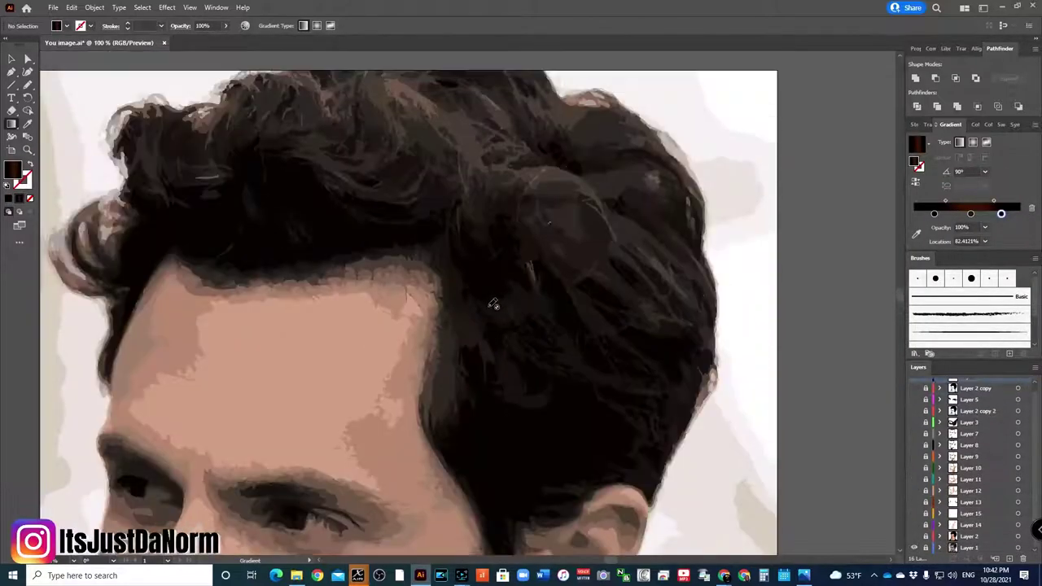
pyautogui.scroll(2, 493, 304)
pyautogui.click(926, 552)
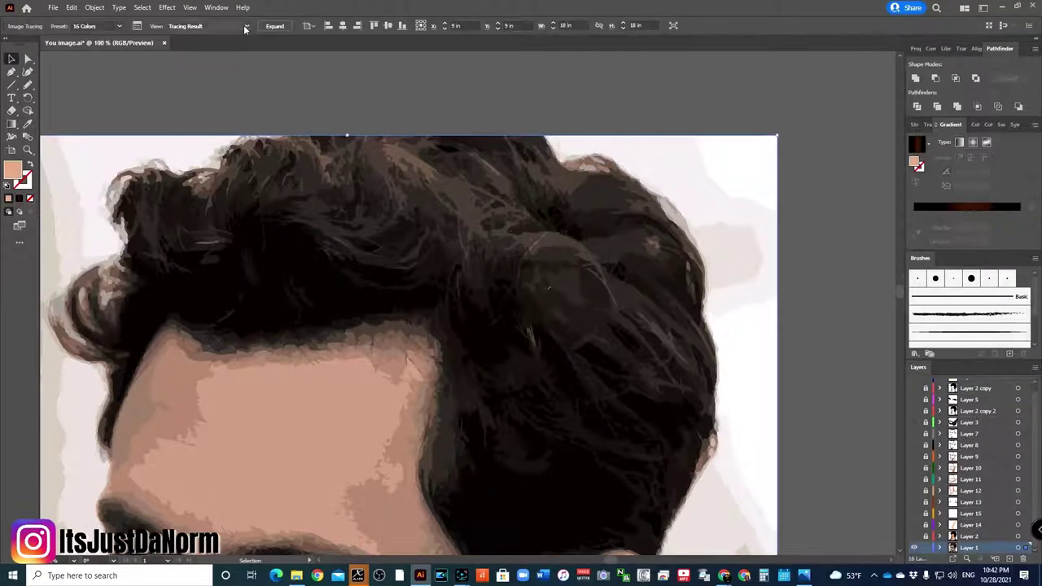
pyautogui.scroll(1, 968, 464)
pyautogui.click(913, 384)
pyautogui.click(27, 85)
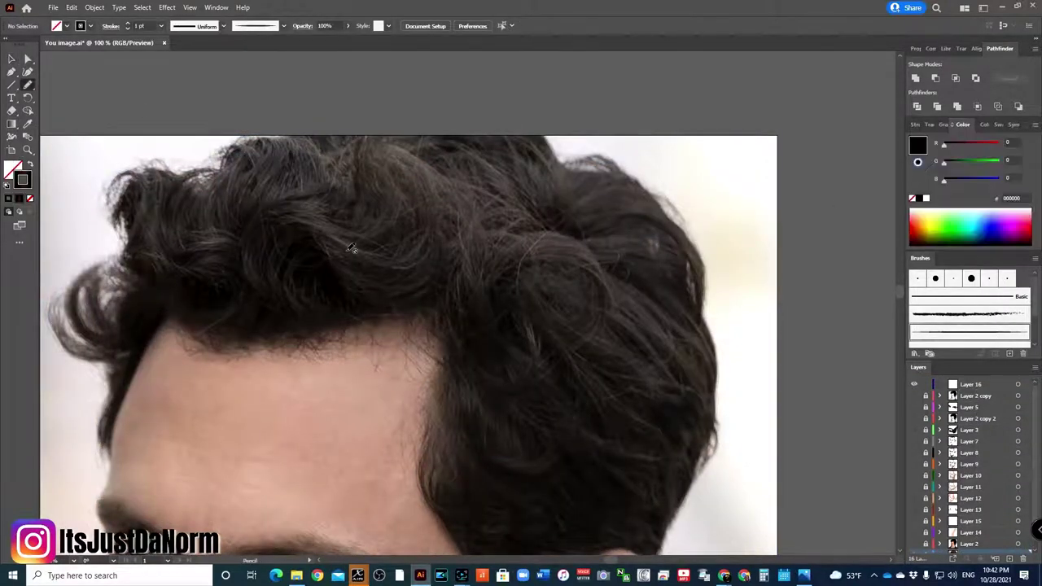
pyautogui.click(973, 384)
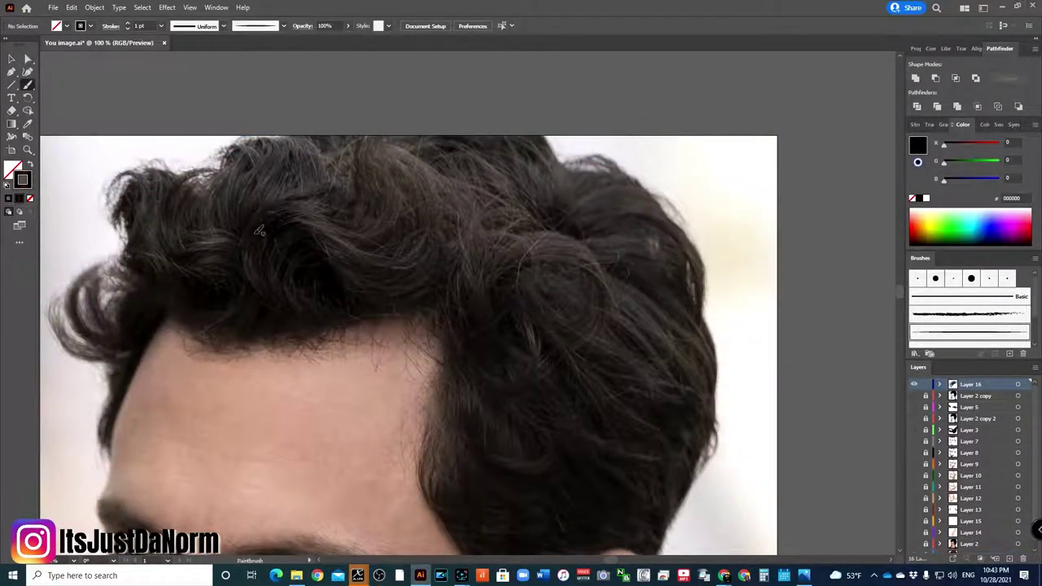
# Brush three black strands over the curls and set the stroke weight to 0.75 pt.
pyautogui.moveTo(257, 192); pyautogui.dragTo(356, 255)
pyautogui.moveTo(258, 239); pyautogui.dragTo(244, 289)
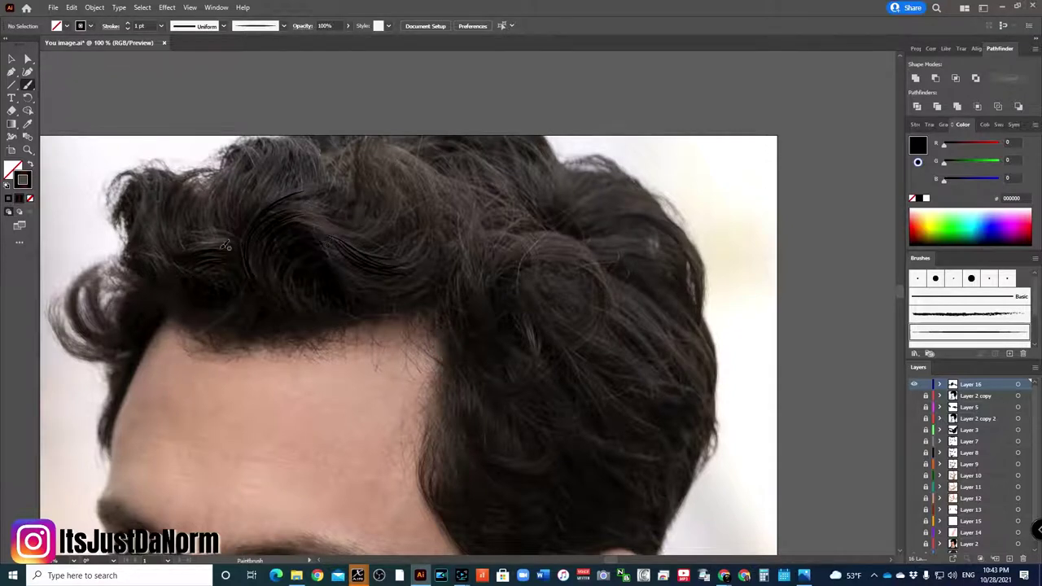
pyautogui.moveTo(193, 169); pyautogui.dragTo(166, 241)
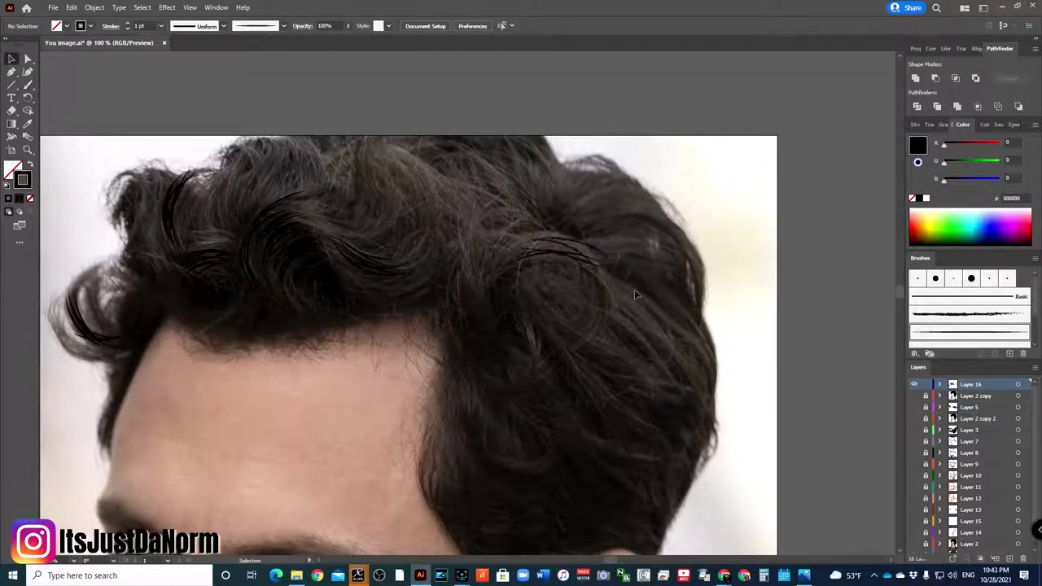
pyautogui.click(160, 26)
pyautogui.click(179, 61)
# Brush thin black strands on the right, top, centre-left and top-left curls of the hair.
pyautogui.moveTo(558, 245); pyautogui.dragTo(582, 338)
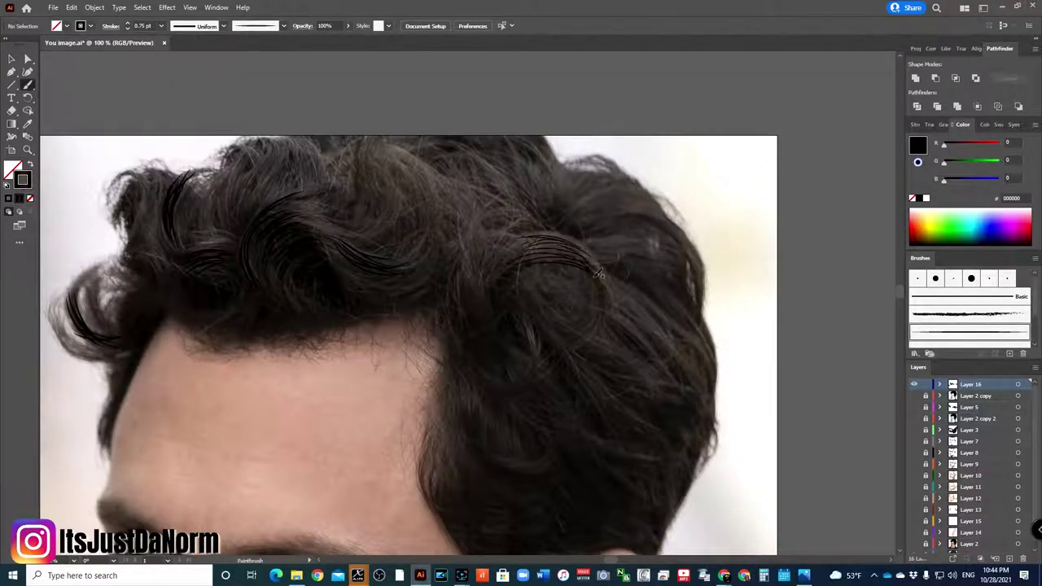
pyautogui.moveTo(574, 220); pyautogui.dragTo(703, 265)
pyautogui.moveTo(581, 206); pyautogui.dragTo(646, 188)
pyautogui.moveTo(550, 166)
pyautogui.mouseDown()
pyautogui.moveTo(511, 131)
pyautogui.moveTo(553, 178)
pyautogui.mouseUp()
pyautogui.moveTo(307, 231); pyautogui.dragTo(407, 195)
pyautogui.moveTo(402, 143); pyautogui.dragTo(430, 236)
pyautogui.moveTo(266, 140); pyautogui.dragTo(257, 191)
pyautogui.moveTo(279, 188)
pyautogui.mouseDown()
pyautogui.moveTo(303, 143)
pyautogui.moveTo(321, 142)
pyautogui.mouseUp()
pyautogui.moveTo(244, 173)
pyautogui.mouseDown()
pyautogui.moveTo(265, 145)
pyautogui.moveTo(314, 134)
pyautogui.mouseUp()
pyautogui.moveTo(244, 148); pyautogui.dragTo(225, 207)
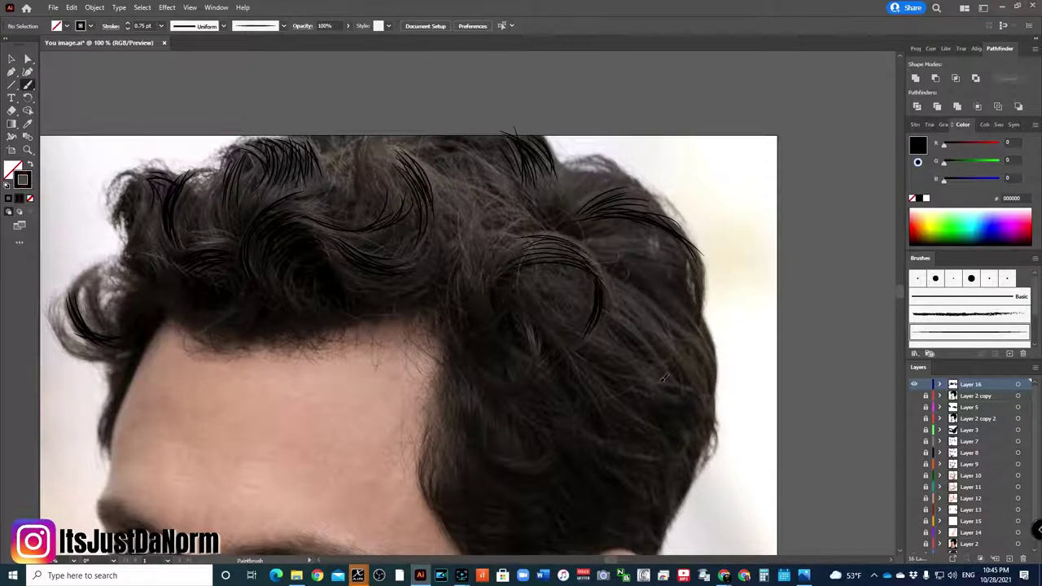
# Add more thin black strands through the middle and right side of the hair.
pyautogui.moveTo(648, 350); pyautogui.dragTo(609, 307)
pyautogui.moveTo(693, 368); pyautogui.dragTo(623, 288)
pyautogui.scroll(-2, 407, 390)
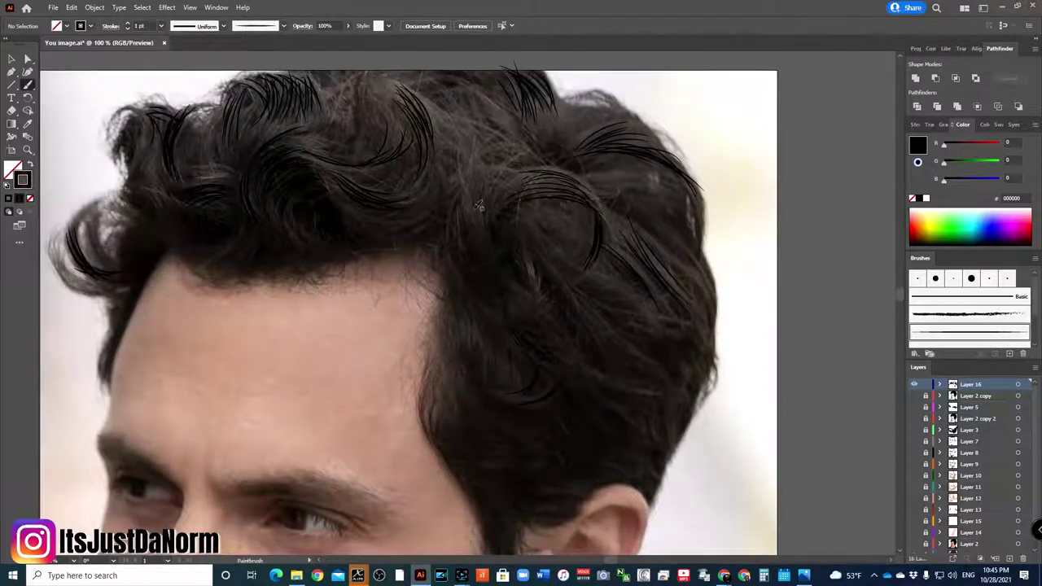
pyautogui.moveTo(470, 145); pyautogui.dragTo(482, 238)
pyautogui.moveTo(476, 322); pyautogui.dragTo(464, 356)
pyautogui.moveTo(633, 286); pyautogui.dragTo(666, 327)
pyautogui.moveTo(666, 284); pyautogui.dragTo(713, 405)
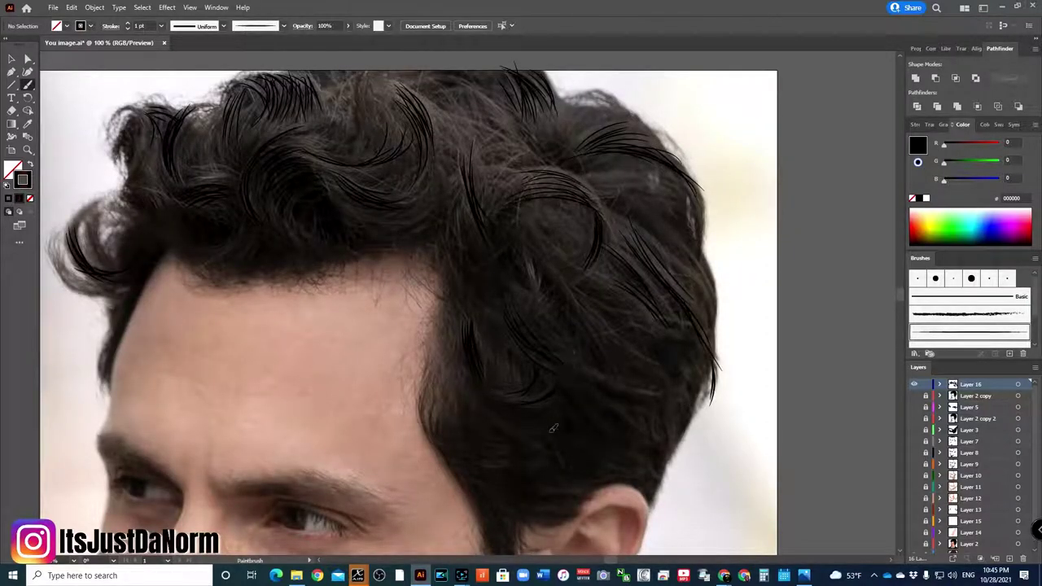
# Add strands to the lower hair and upper-right area, then zoom out to the whole portrait.
pyautogui.moveTo(453, 405); pyautogui.dragTo(439, 457)
pyautogui.moveTo(526, 521); pyautogui.dragTo(568, 528)
pyautogui.scroll(-5, 488, 383)
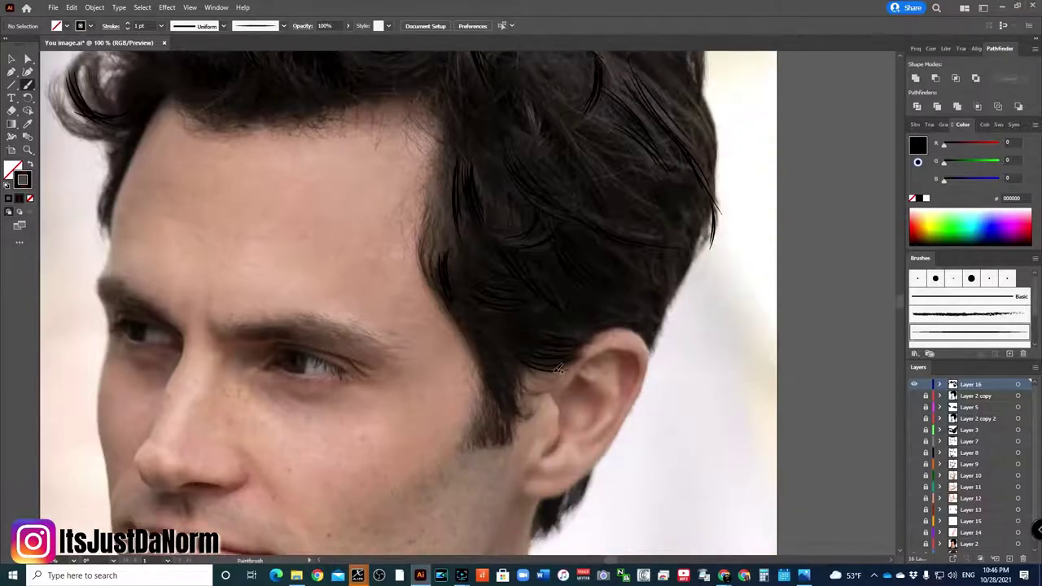
pyautogui.moveTo(507, 406); pyautogui.dragTo(489, 351)
pyautogui.moveTo(575, 138)
pyautogui.mouseDown()
pyautogui.moveTo(650, 204)
pyautogui.moveTo(697, 168)
pyautogui.mouseUp()
pyautogui.hotkey('ctrl', '-')
pyautogui.hotkey('ctrl', '-')
pyautogui.hotkey('ctrl', '-')
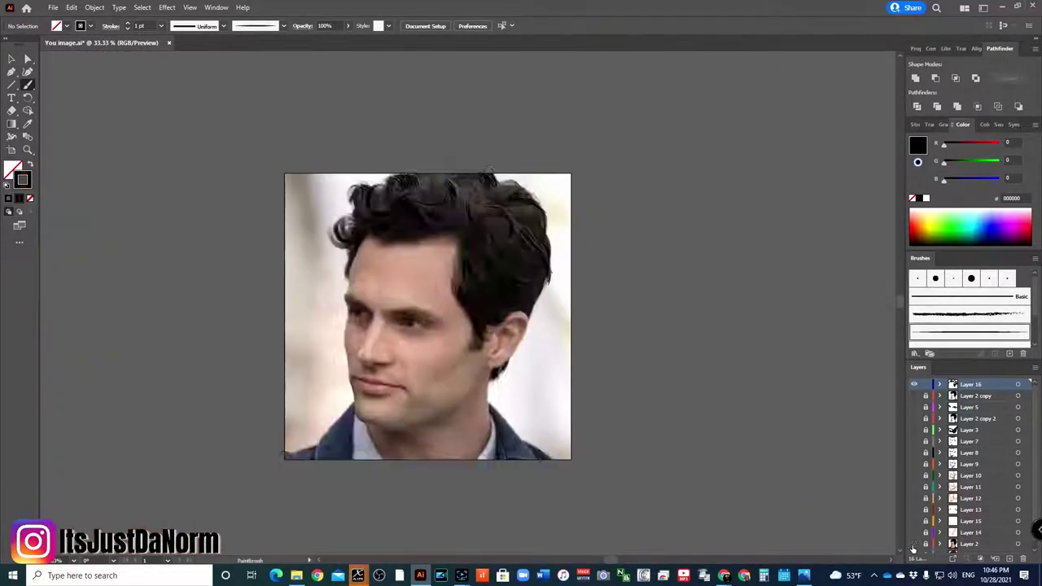
# Select all the hair strokes, open the Gradient panel, and hide the photo layer.
pyautogui.press('v')
pyautogui.hotkey('ctrl', 'a')
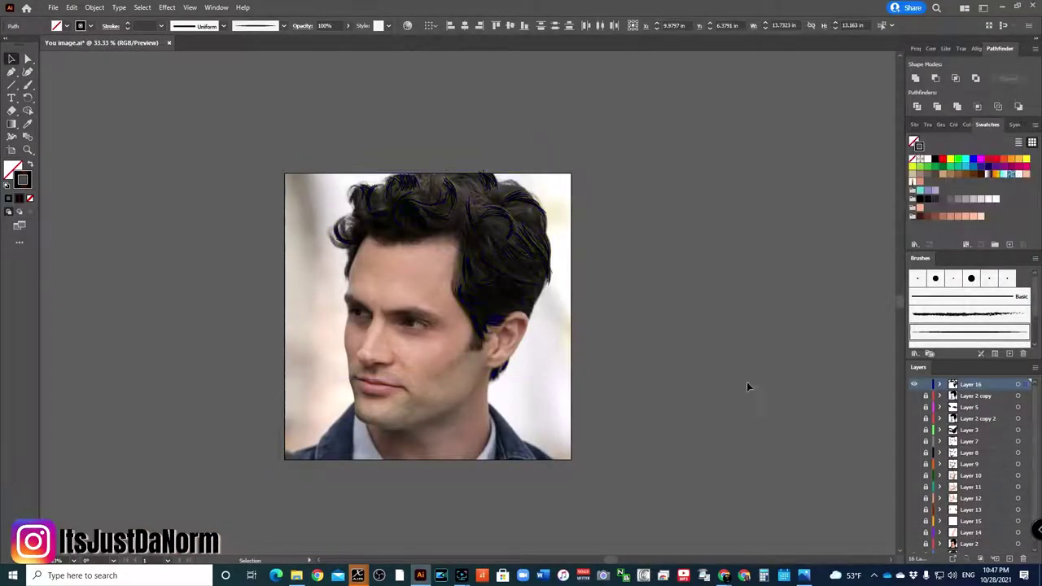
pyautogui.click(940, 124)
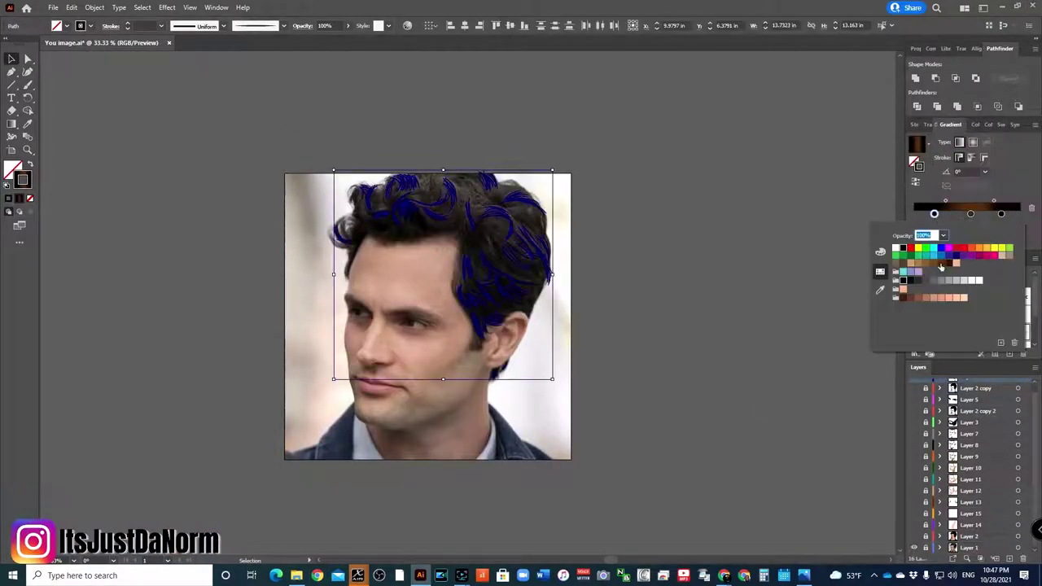
pyautogui.click(914, 548)
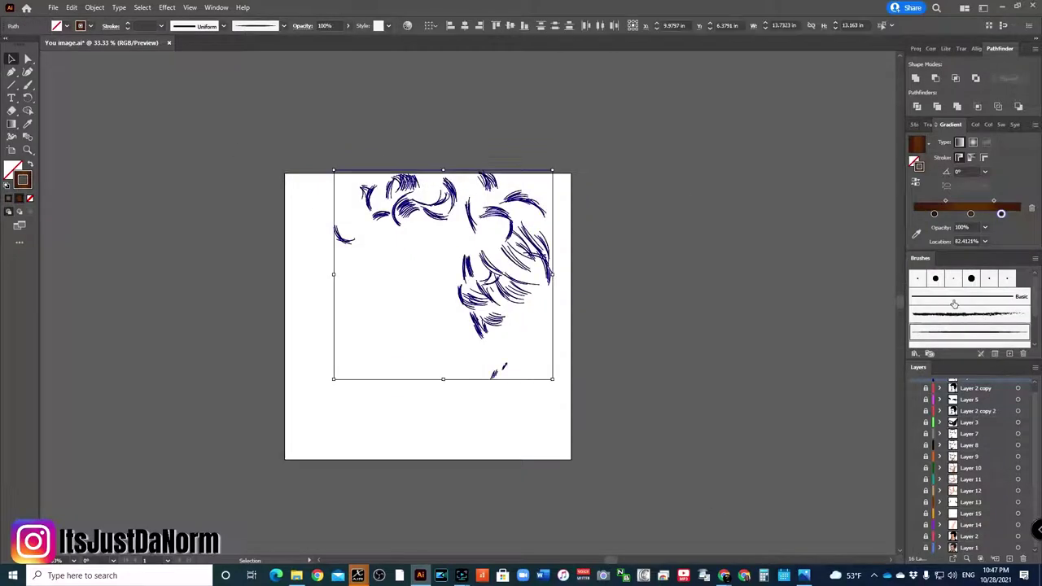
pyautogui.click(66, 144)
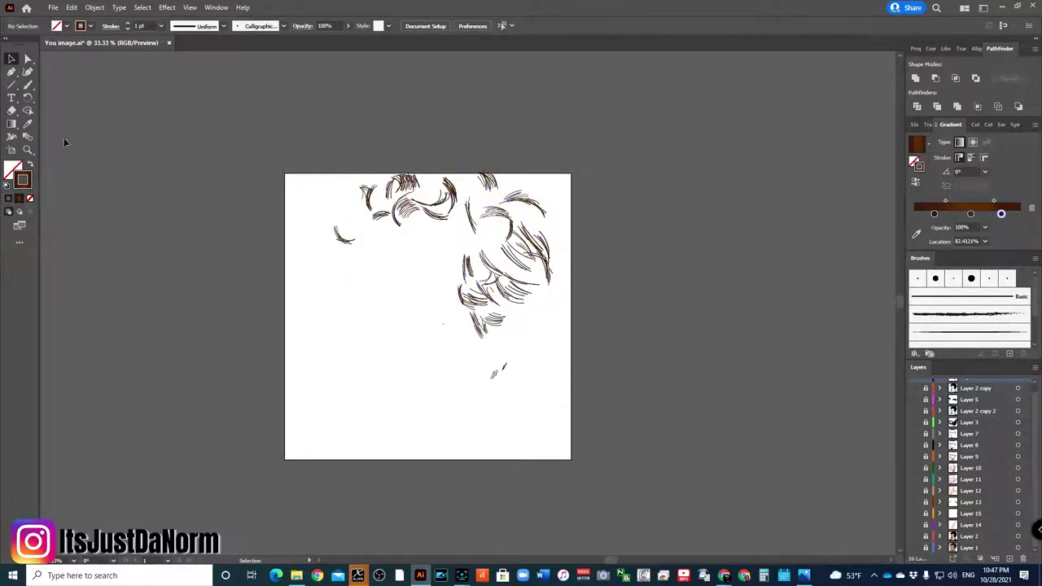
# Try a gradient stop colour and swatches, undoing back to the selected hair strands.
pyautogui.doubleClick(933, 214)
pyautogui.click(809, 256)
pyautogui.click(987, 124)
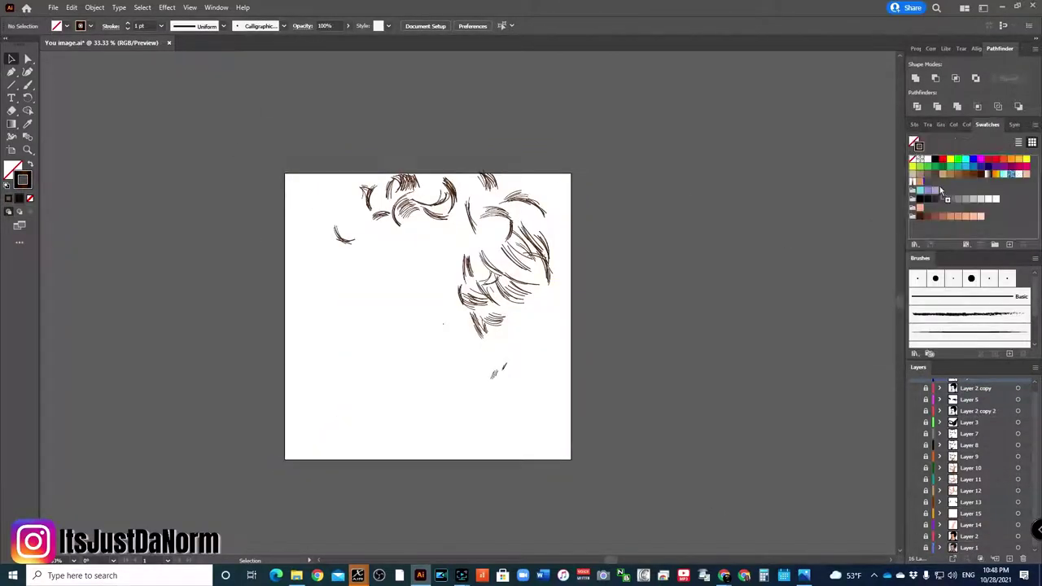
pyautogui.hotkey('ctrl', 'z')
pyautogui.hotkey('ctrl', 'z')
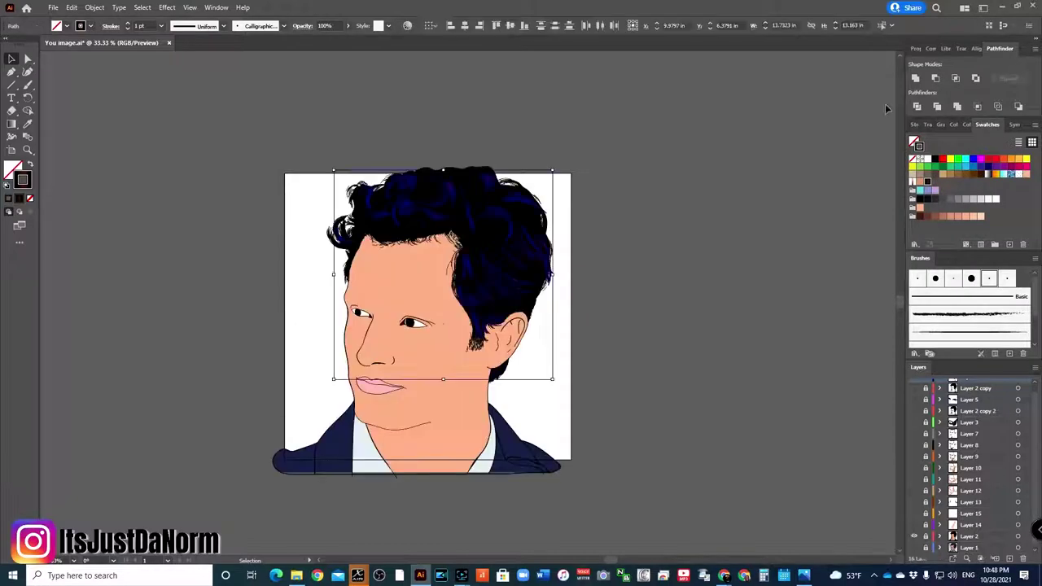
pyautogui.click(950, 124)
pyautogui.doubleClick(967, 214)
pyautogui.click(757, 341)
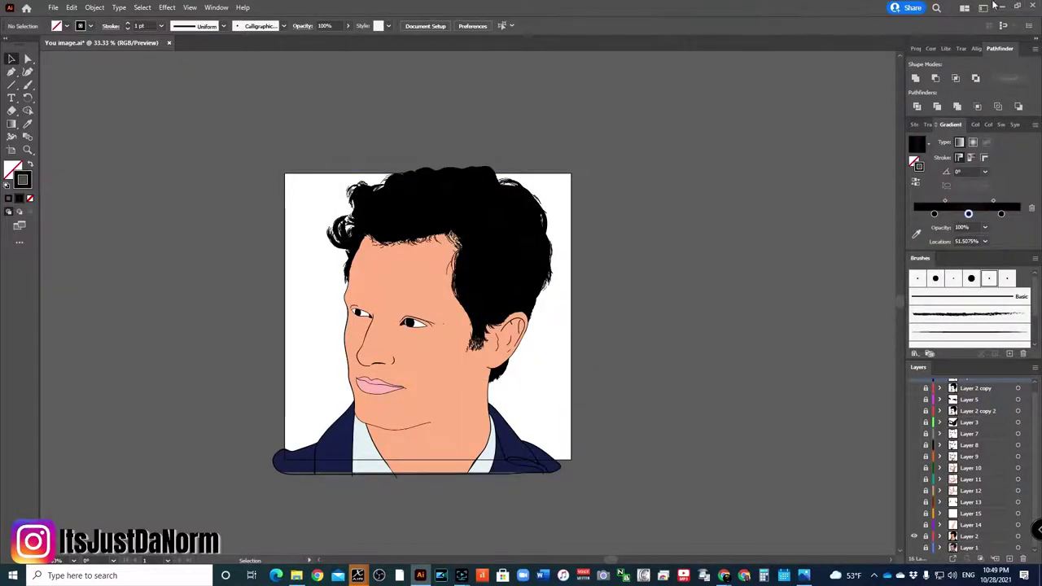
pyautogui.hotkey('ctrl', 'z')
# Choose a dark brown colour for the hair strands in the Color Picker.
pyautogui.doubleClick(12, 169)
pyautogui.click(725, 424)
pyautogui.click(875, 310)
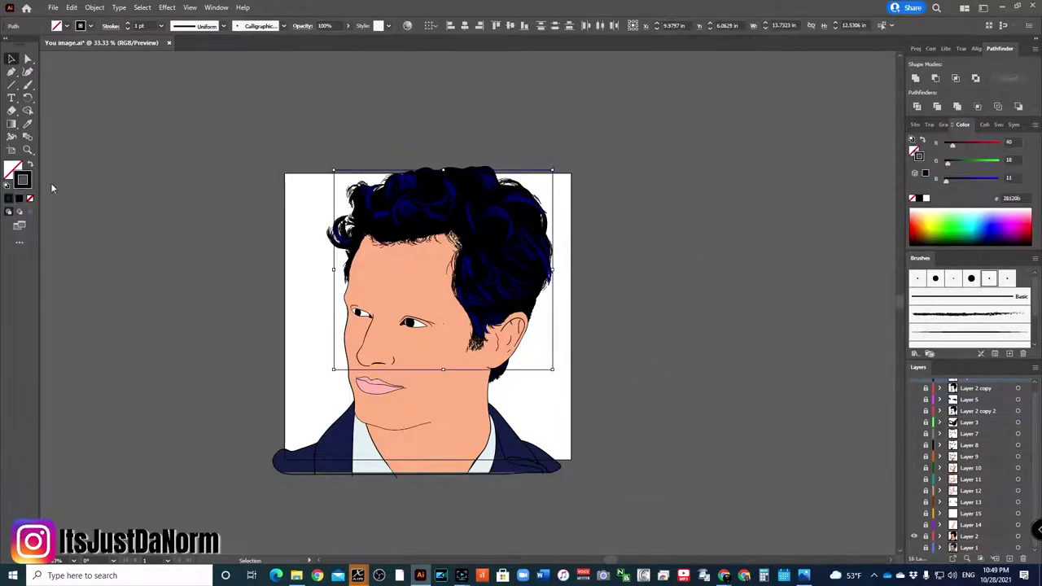
pyautogui.click(676, 333)
pyautogui.press('g')
pyautogui.click(966, 213)
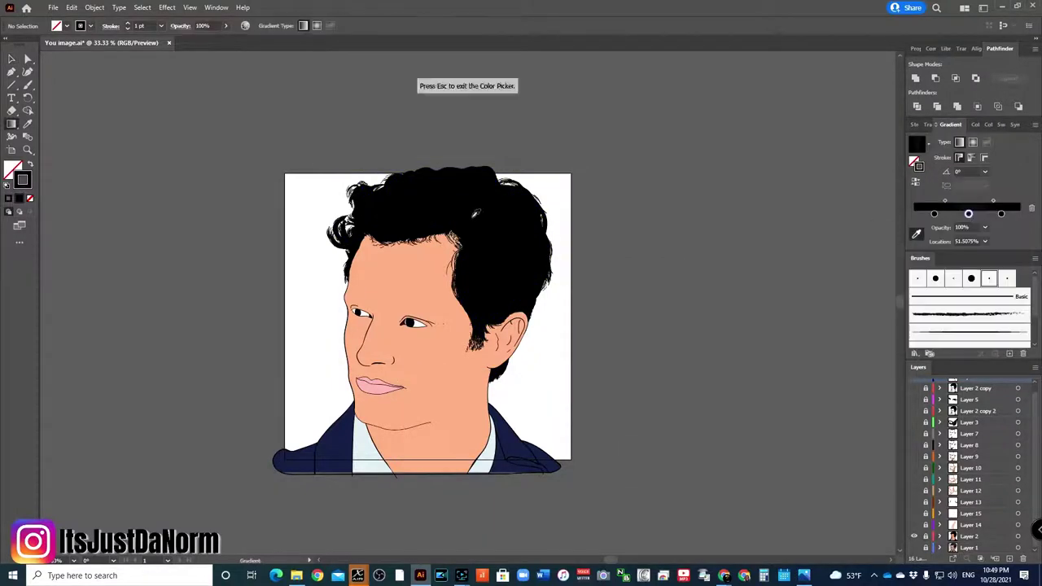
pyautogui.press('Escape')
pyautogui.press('v')
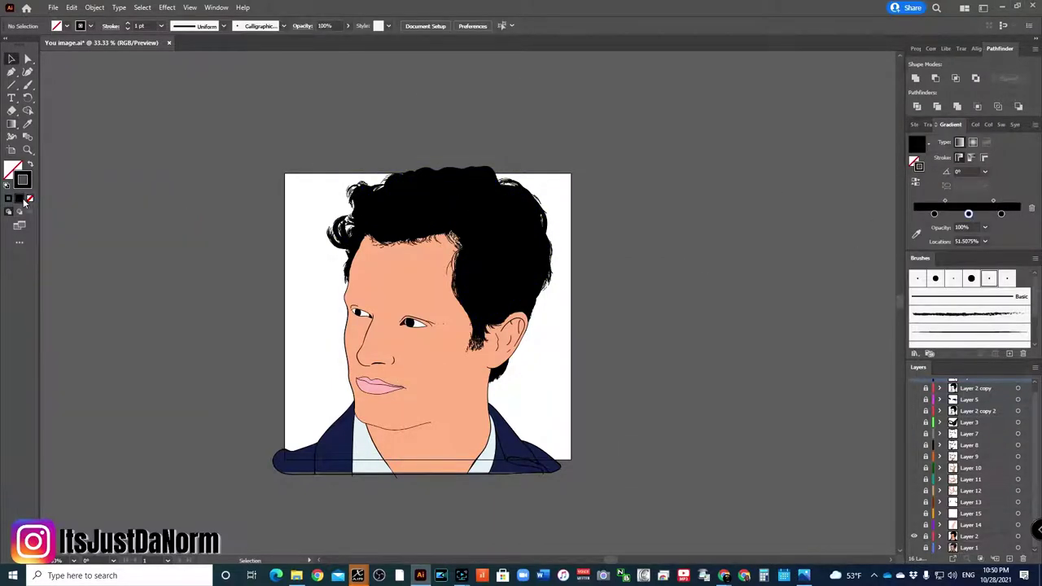
# Edit the middle gradient stop's colour, then zoom in on the hair.
pyautogui.doubleClick(967, 213)
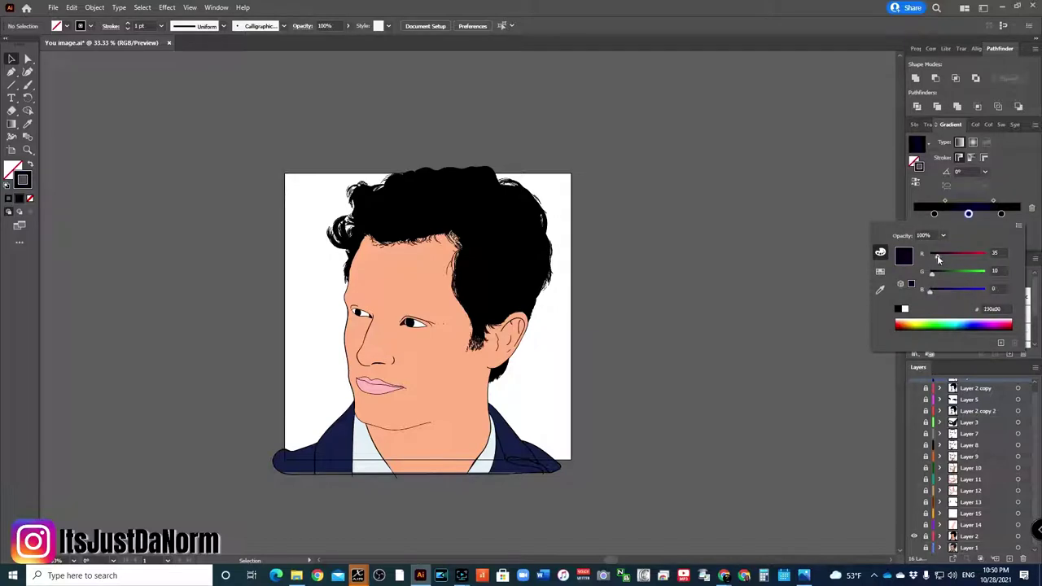
pyautogui.doubleClick(967, 213)
pyautogui.click(881, 309)
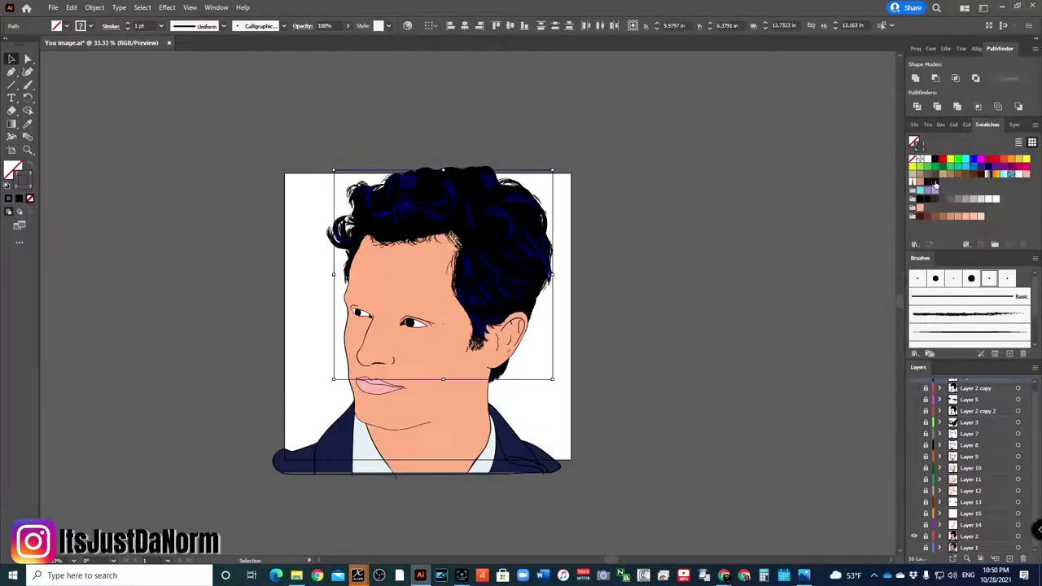
pyautogui.click(670, 380)
pyautogui.hotkey('ctrl', 'z')
pyautogui.click(709, 296)
pyautogui.hotkey('ctrl', '=')
pyautogui.hotkey('ctrl', '=')
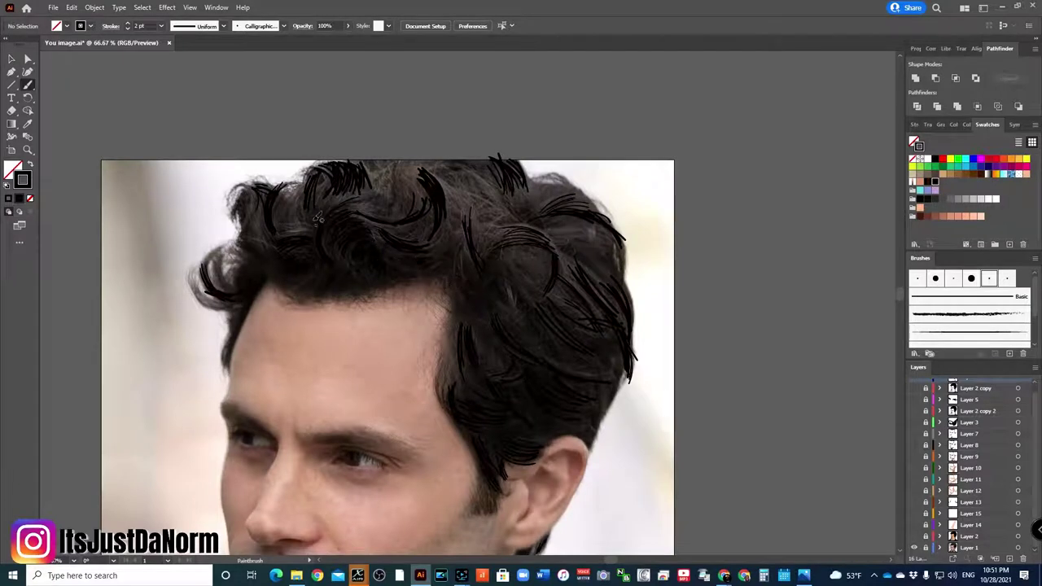
# Paint five more thin strands across the top and right of the hair.
pyautogui.moveTo(310, 227); pyautogui.dragTo(300, 182)
pyautogui.moveTo(521, 264)
pyautogui.mouseDown()
pyautogui.moveTo(493, 220)
pyautogui.moveTo(468, 303)
pyautogui.mouseUp()
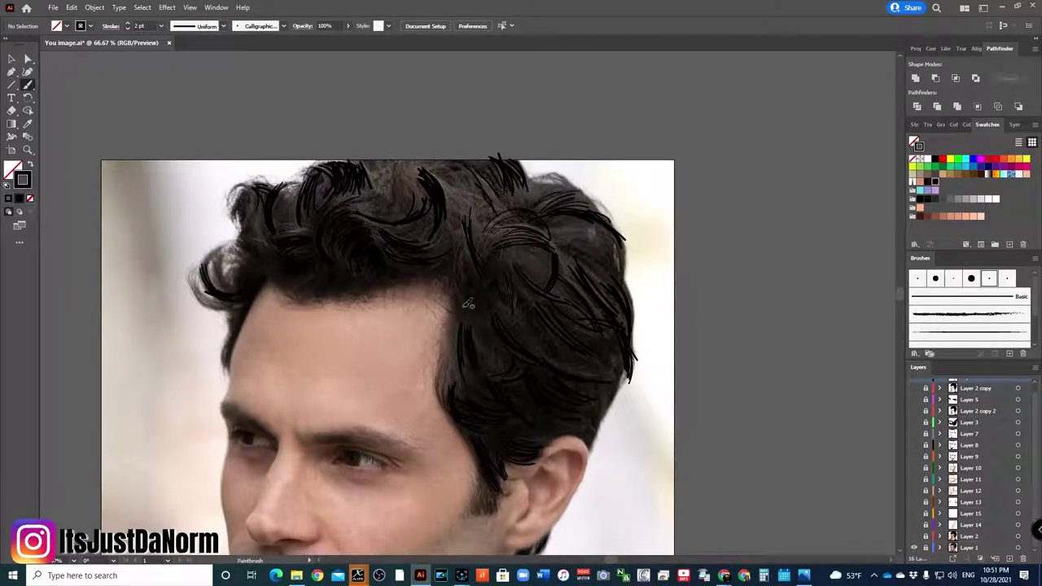
pyautogui.moveTo(391, 213); pyautogui.dragTo(404, 165)
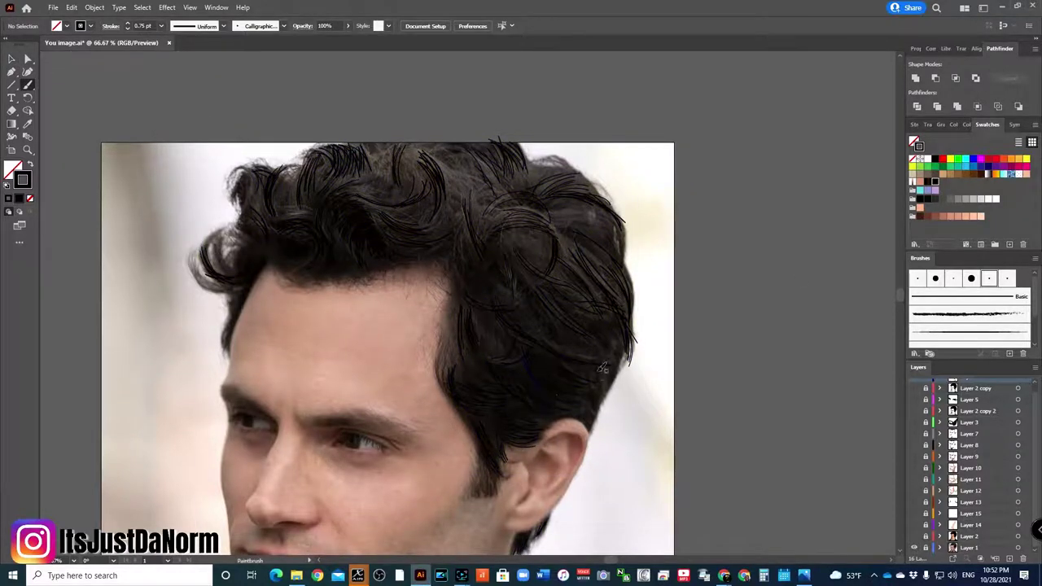
pyautogui.moveTo(546, 224); pyautogui.dragTo(606, 213)
pyautogui.moveTo(489, 195); pyautogui.dragTo(427, 156)
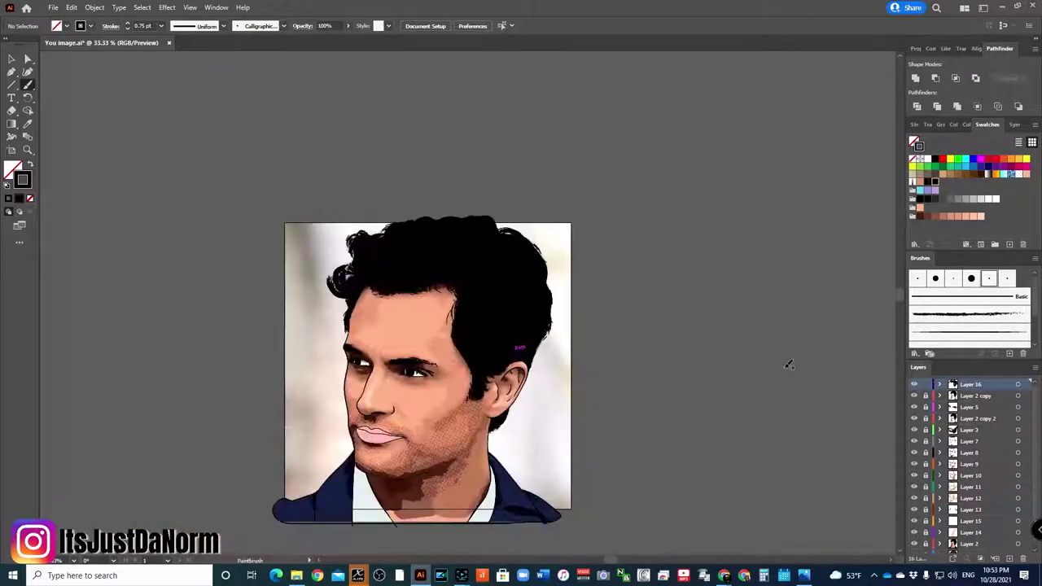
# Give the gradient's middle stop a dark brown, then add Layer 17 and zoom into the hair.
pyautogui.doubleClick(12, 168)
pyautogui.press('Escape')
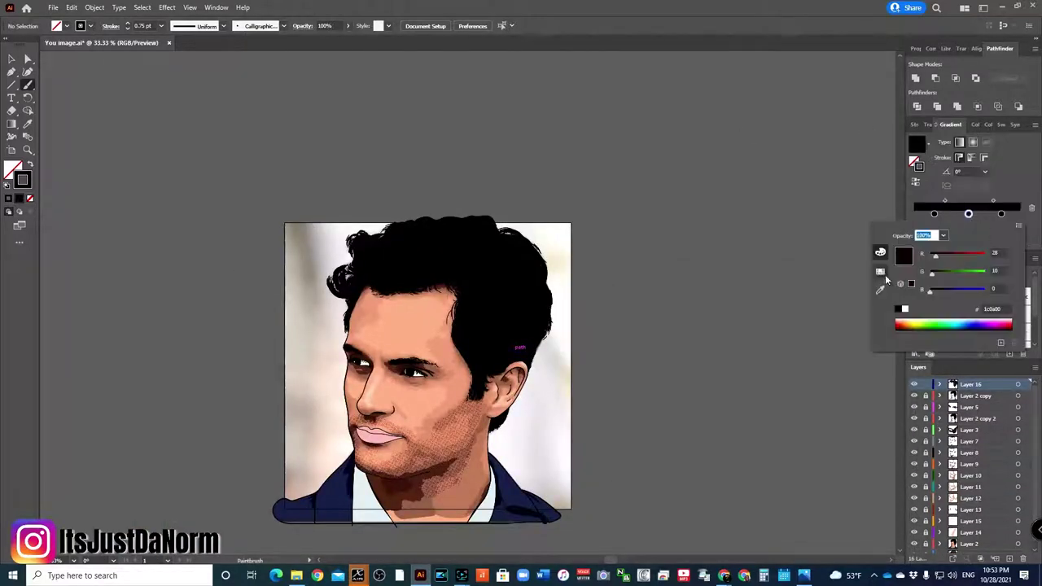
pyautogui.click(927, 123)
pyautogui.doubleClick(967, 213)
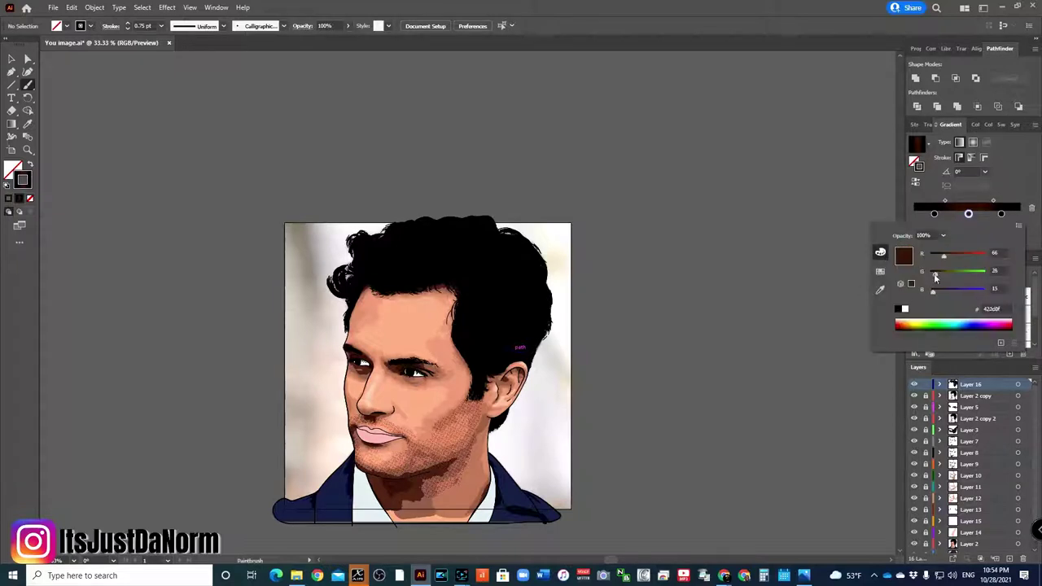
pyautogui.click(1009, 558)
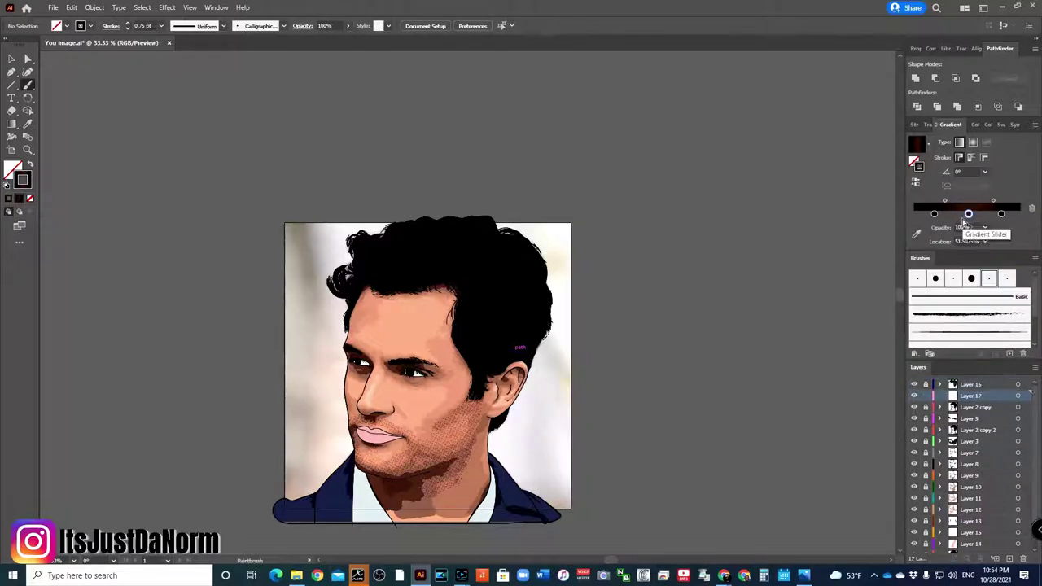
pyautogui.hotkey('ctrl', '+')
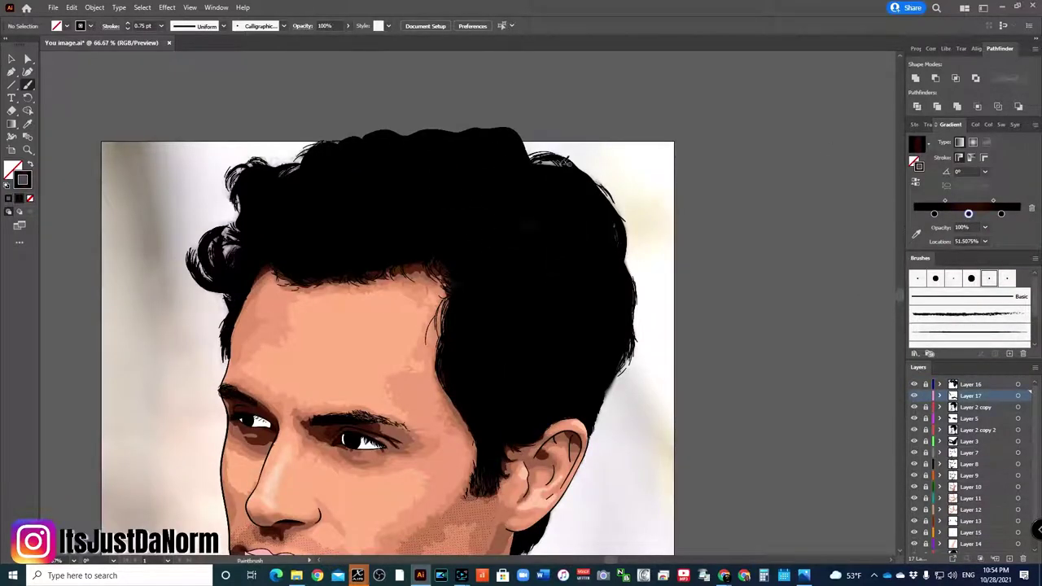
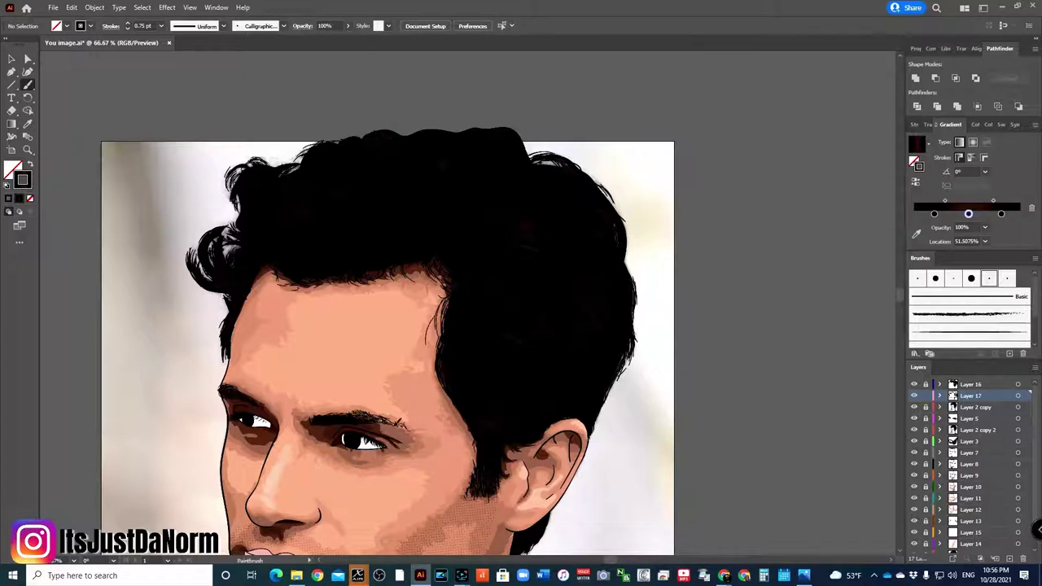
# Add a new layer above the portrait for the eye colour and pick the Blob Brush.
pyautogui.hotkey('ctrl', '-')
pyautogui.hotkey('ctrl', '-')
pyautogui.hotkey('ctrl', '-')
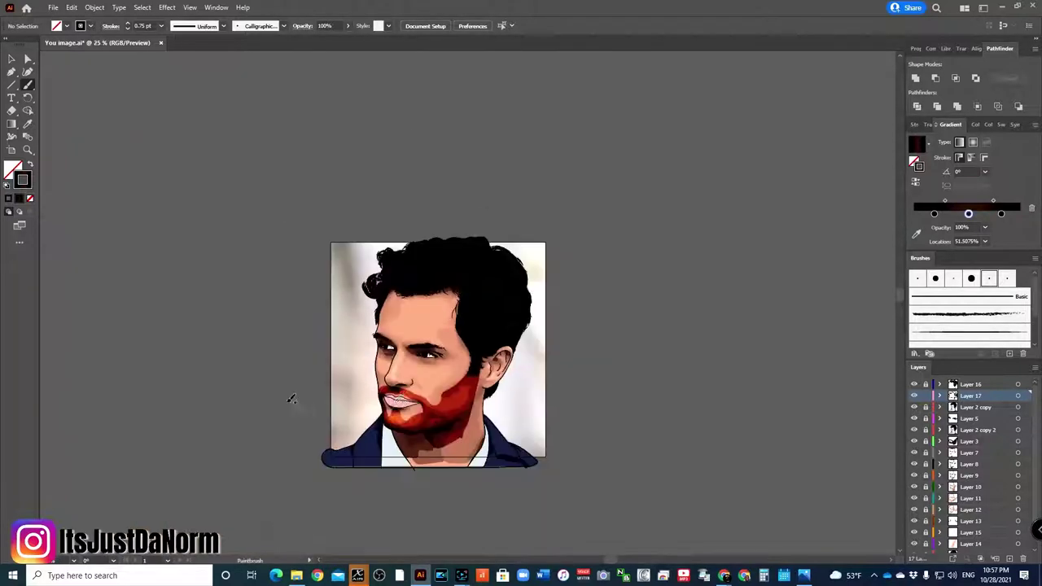
pyautogui.press('v')
pyautogui.hotkey('ctrl', '+')
pyautogui.scroll(-1, 525, 407)
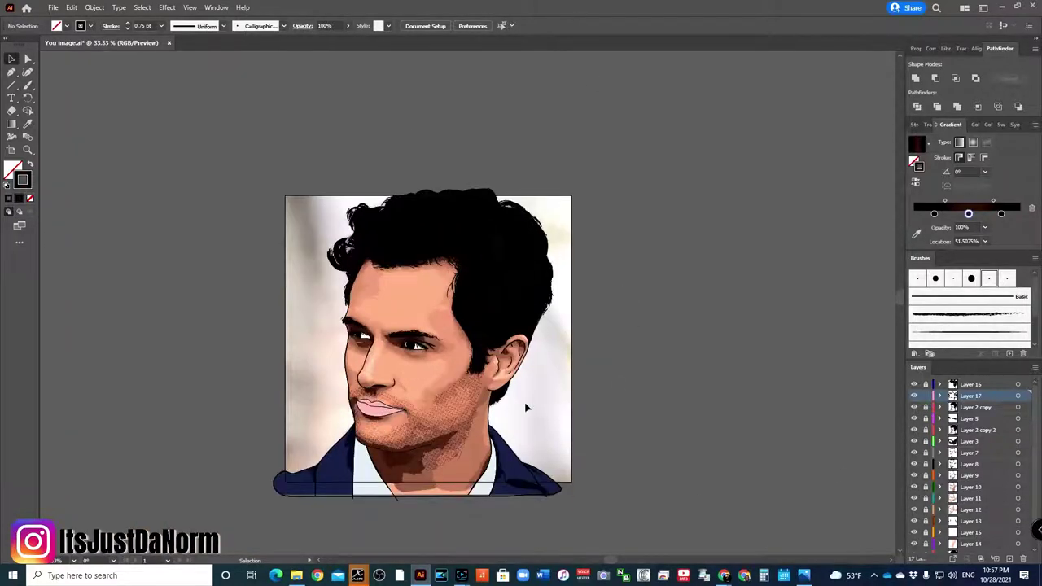
pyautogui.scroll(-1, 593, 361)
pyautogui.scroll(3, 711, 437)
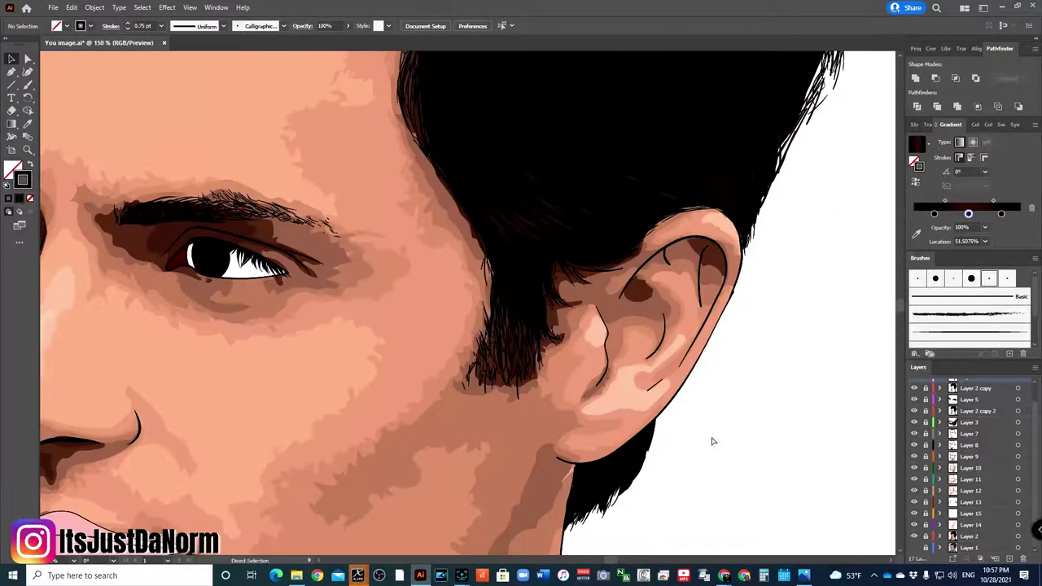
pyautogui.scroll(1, 588, 562)
pyautogui.click(27, 84)
pyautogui.click(1009, 559)
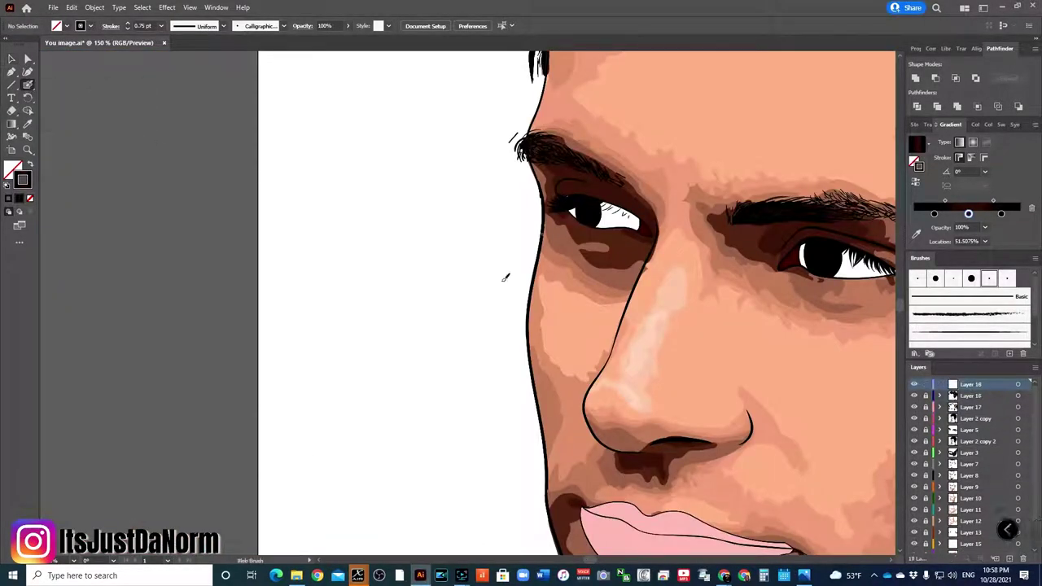
# Set the fill to a brown swatch and switch to the Pencil for the irises.
pyautogui.doubleClick(13, 168)
pyautogui.click(878, 312)
pyautogui.click(950, 124)
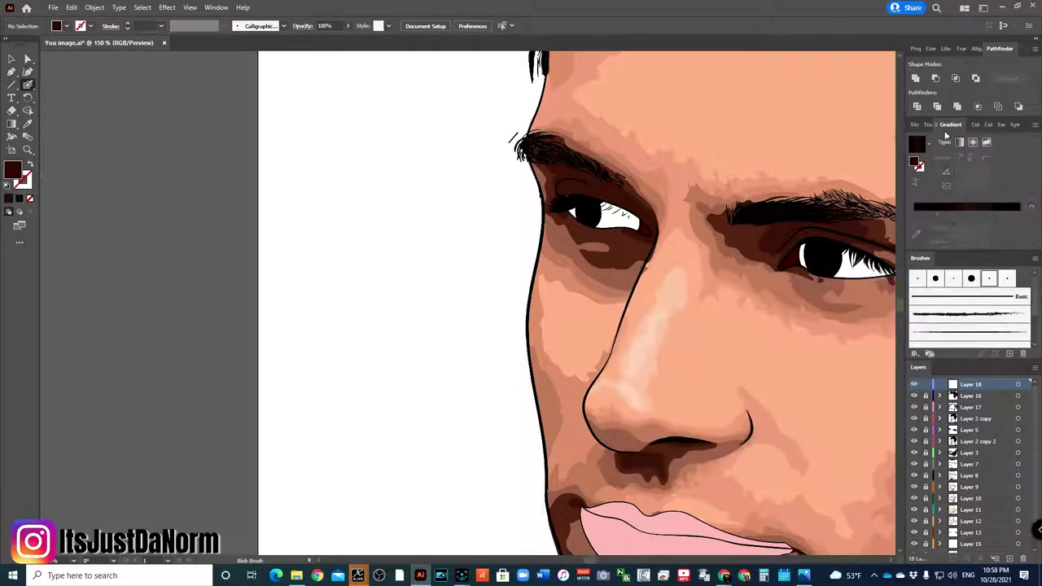
pyautogui.doubleClick(933, 213)
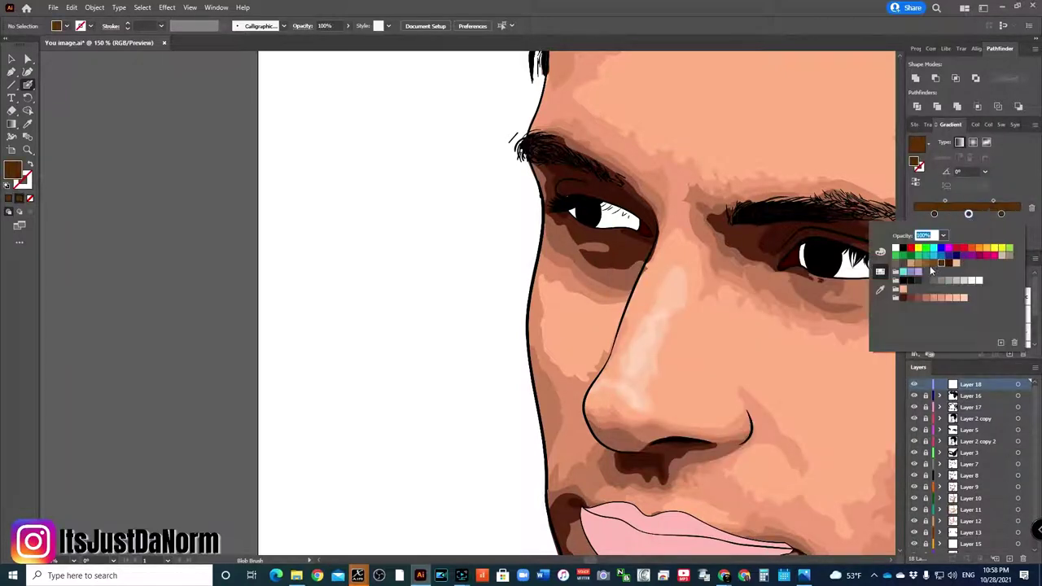
pyautogui.click(948, 263)
pyautogui.hotkey('ctrl', '+')
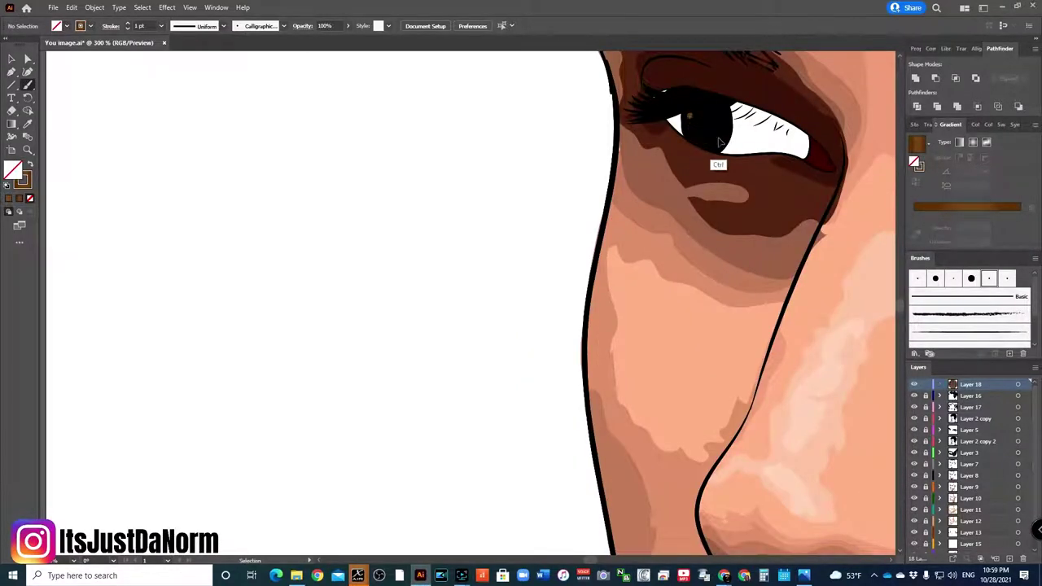
pyautogui.doubleClick(28, 85)
pyautogui.press('Escape')
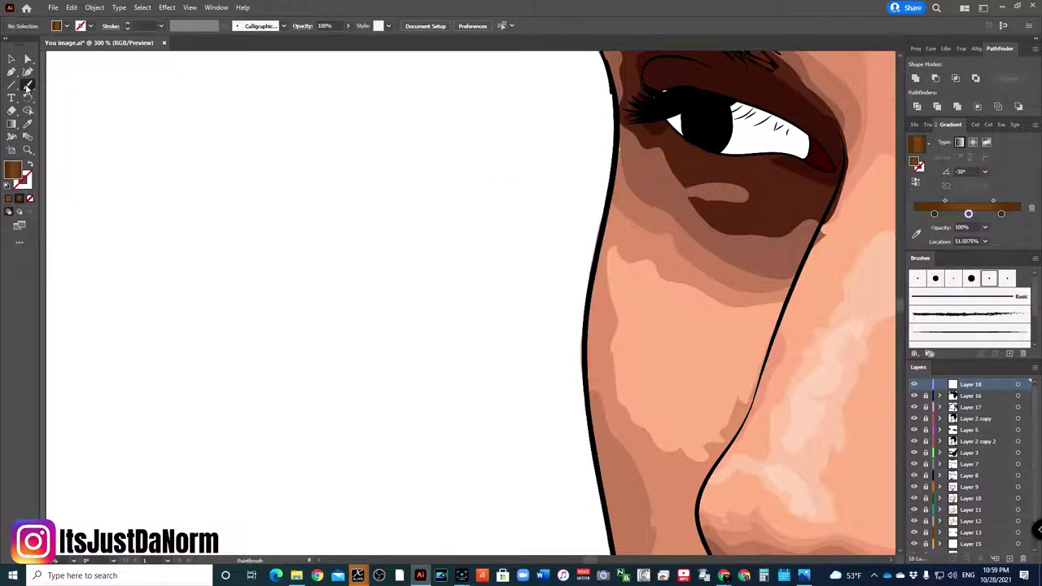
pyautogui.hotkey('shift', 'x')
pyautogui.hotkey('shift', 'x')
pyautogui.hotkey('shift', 'x')
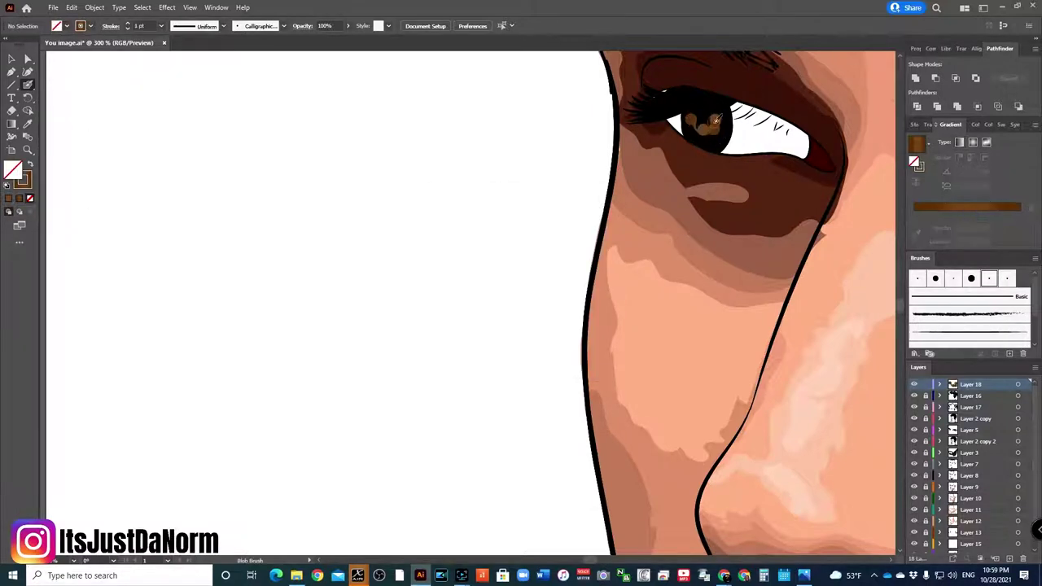
pyautogui.hotkey('shift', 'x')
pyautogui.press('n')
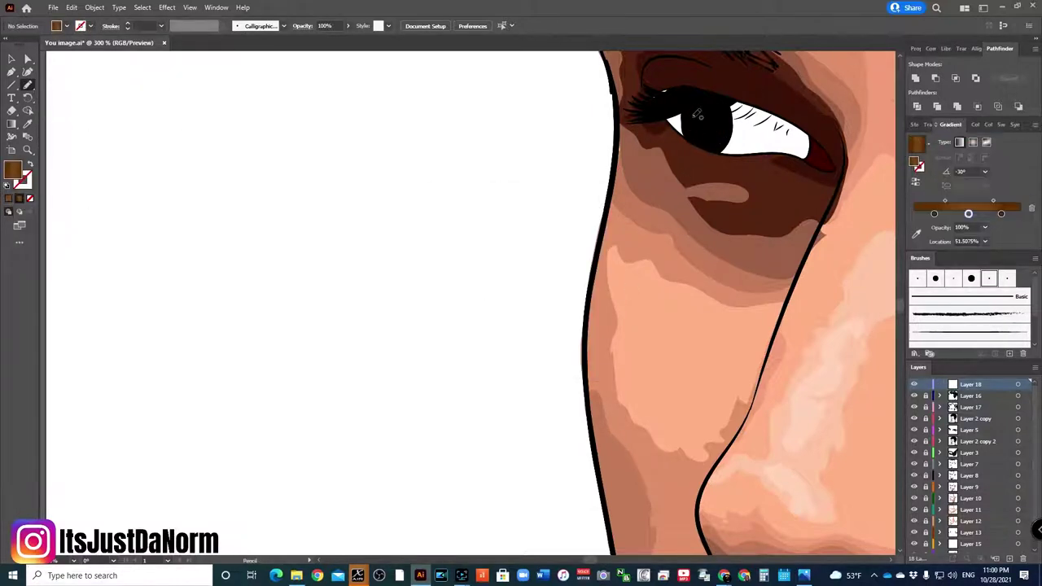
# Zoom between the whole portrait and the eyes to check the brown irises.
pyautogui.rightClick(707, 140)
pyautogui.press('Escape')
pyautogui.hotkey('ctrl', '0')
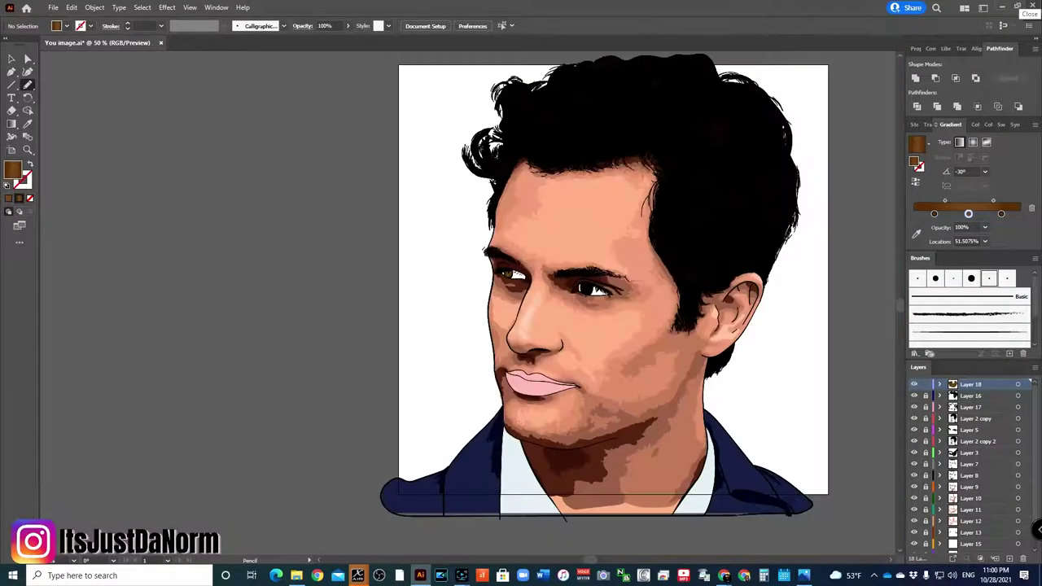
pyautogui.hotkey('ctrl', '=')
pyautogui.hotkey('ctrl', '=')
pyautogui.hotkey('ctrl', '=')
pyautogui.hotkey('ctrl', '-')
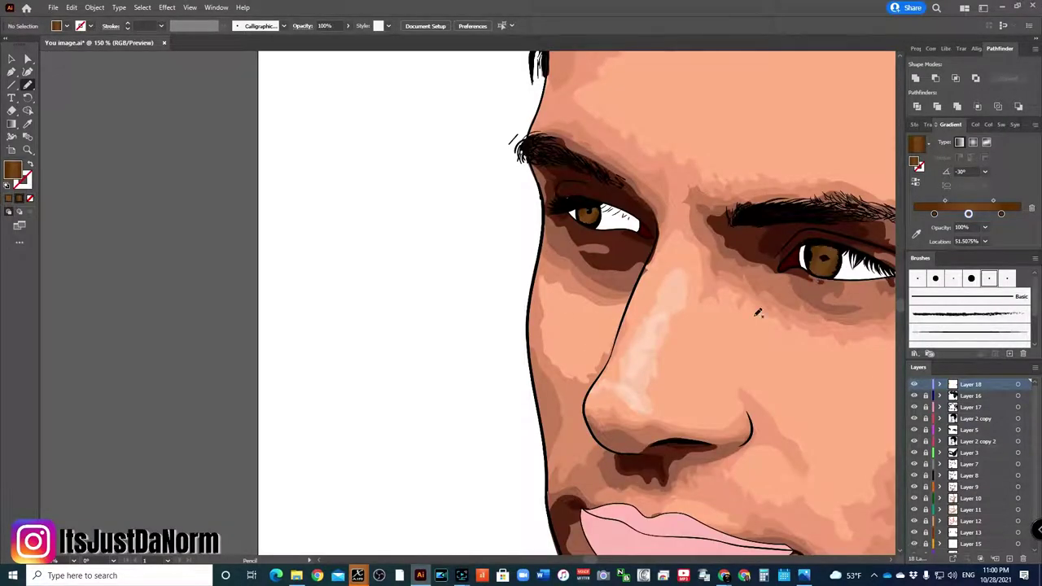
pyautogui.hotkey('ctrl', '-')
pyautogui.hotkey('ctrl', '-')
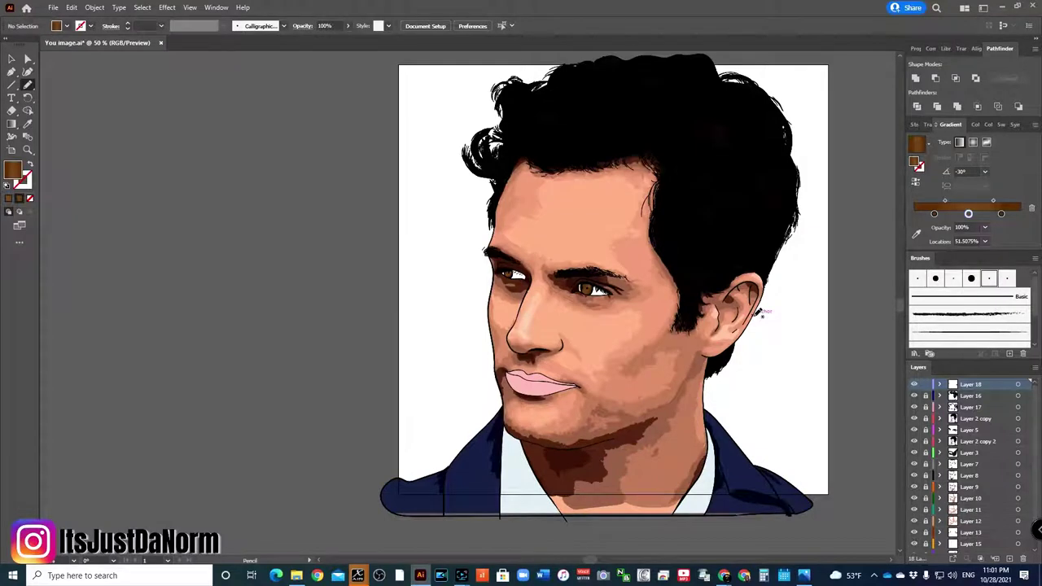
pyautogui.hotkey('ctrl', '=')
pyautogui.hotkey('ctrl', '=')
pyautogui.hotkey('ctrl', '=')
pyautogui.hscroll(3, 448, 242)
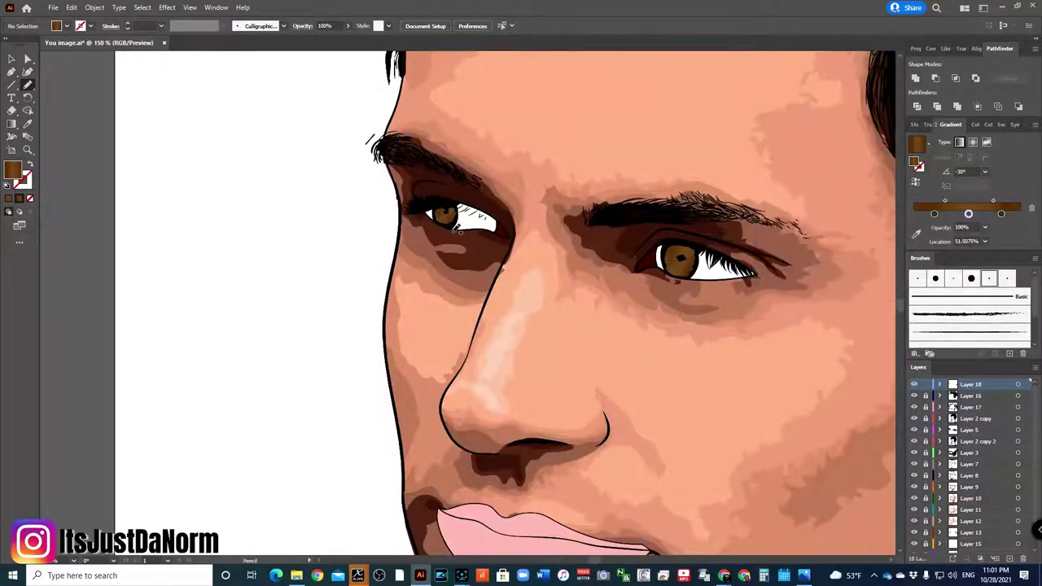
# Select the left eye's brown iris to check its colour, then add another layer.
pyautogui.press('v')
pyautogui.click(444, 214)
pyautogui.doubleClick(1000, 213)
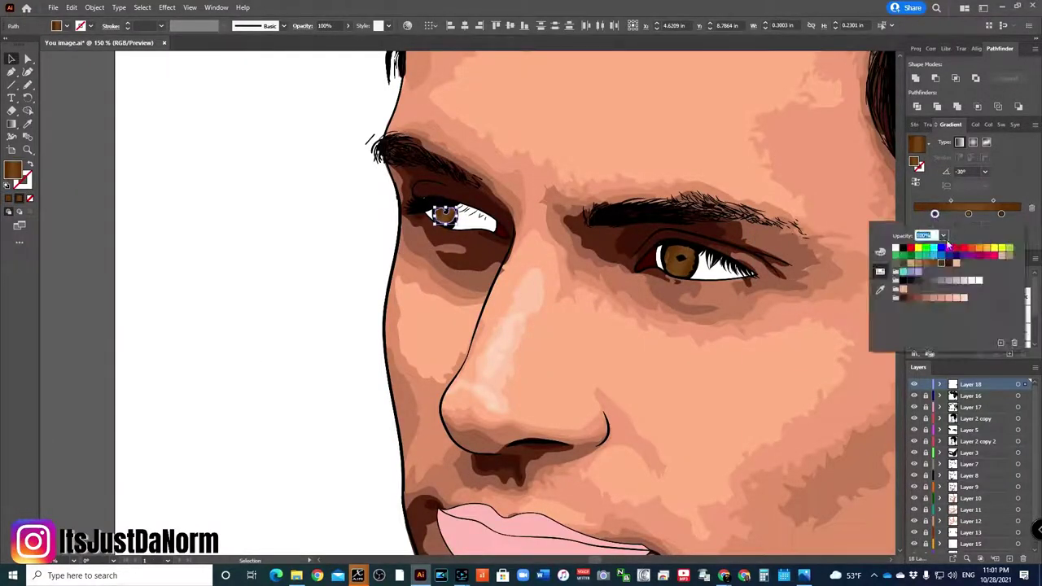
pyautogui.click(775, 191)
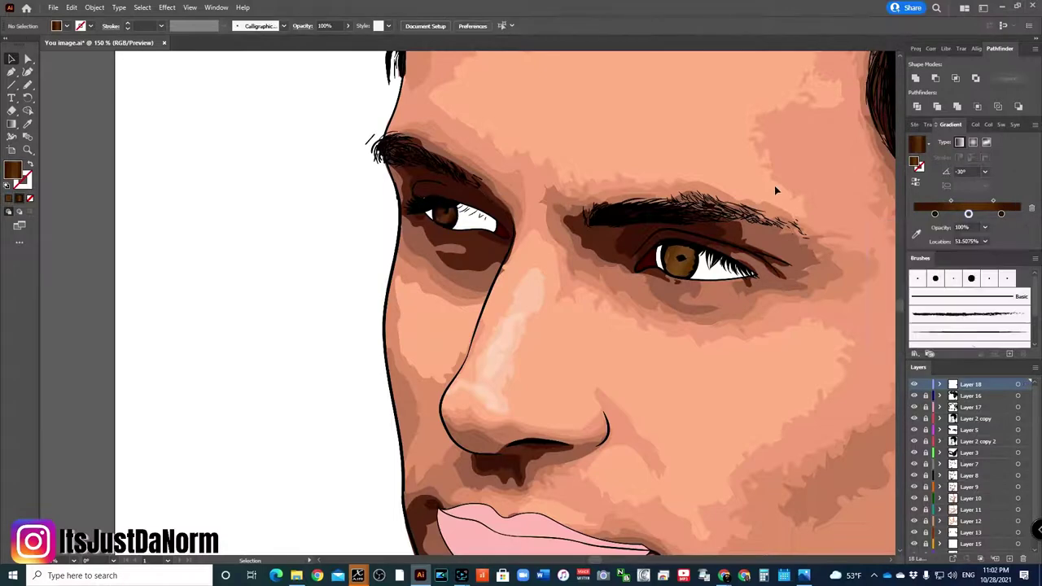
pyautogui.click(988, 446)
# Set the fill to white (ffffff) and paint over the left eye's white.
pyautogui.hotkey('ctrl', 'l')
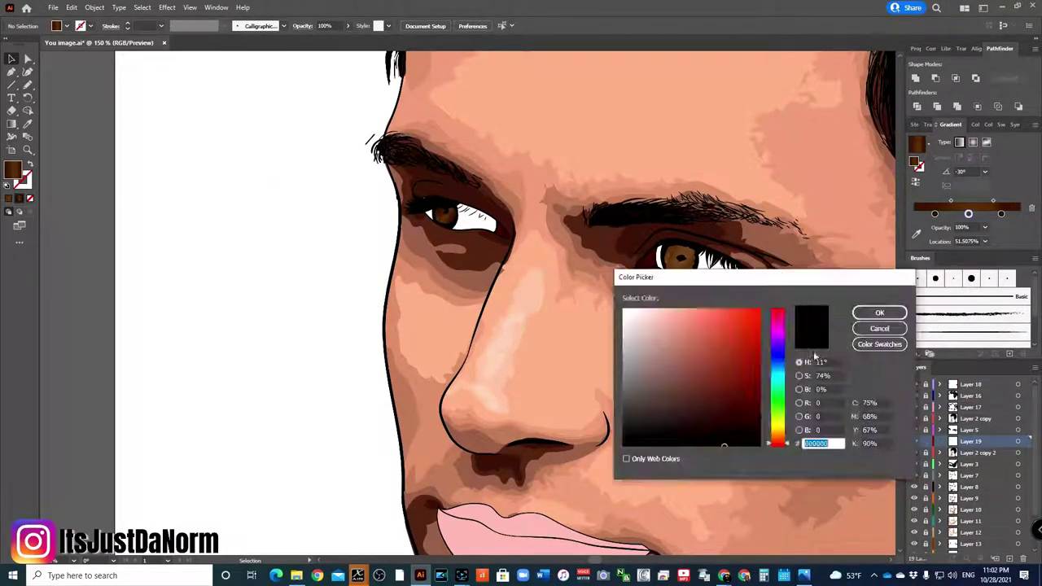
pyautogui.write('ffffff')
pyautogui.press('Return')
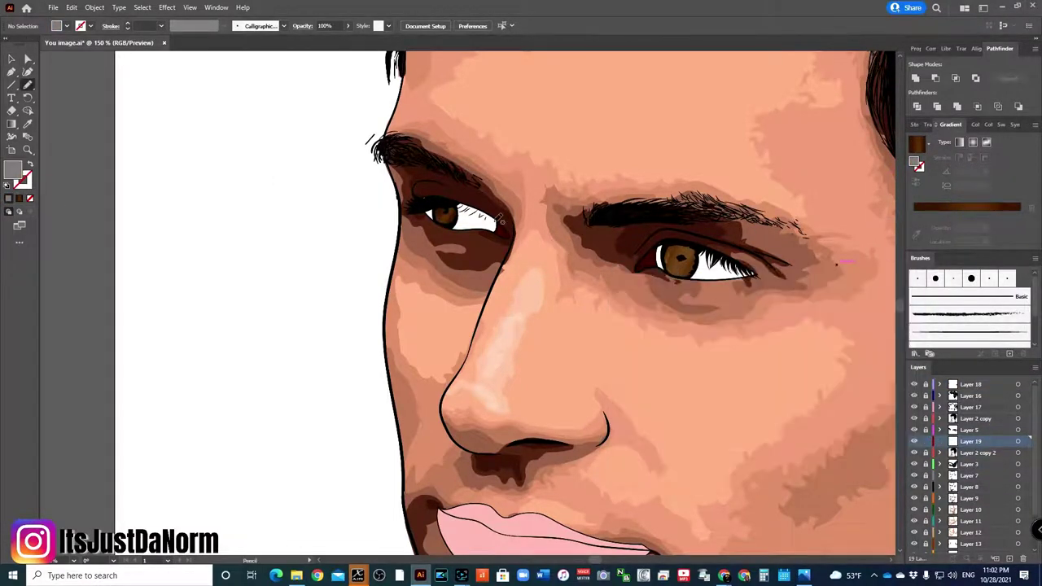
pyautogui.moveTo(467, 226); pyautogui.dragTo(460, 198)
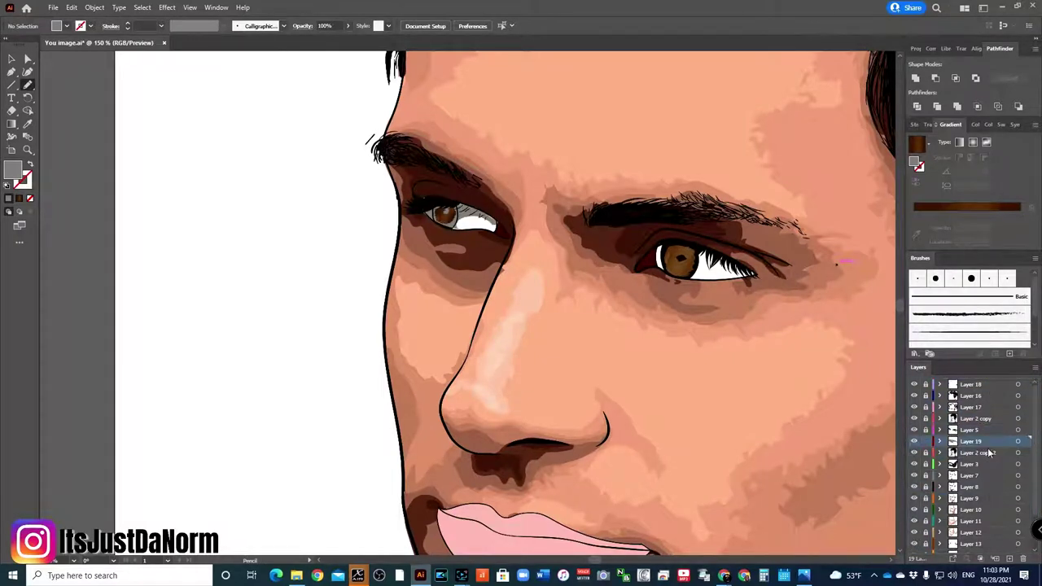
# On Layer 18, paint over the inner corner of the left eye.
pyautogui.click(982, 383)
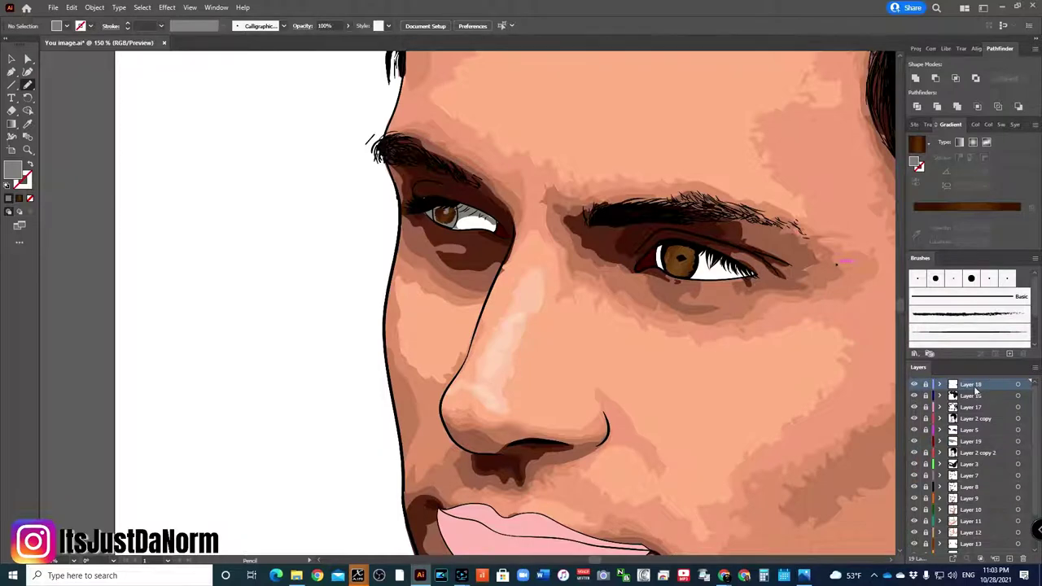
pyautogui.scroll(3, 470, 232)
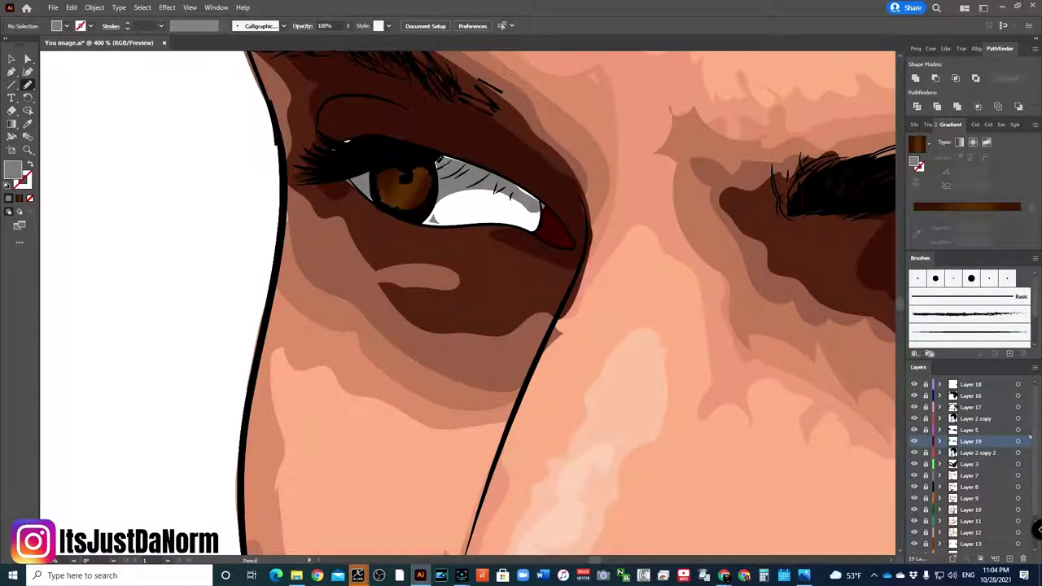
pyautogui.moveTo(427, 216); pyautogui.dragTo(444, 208)
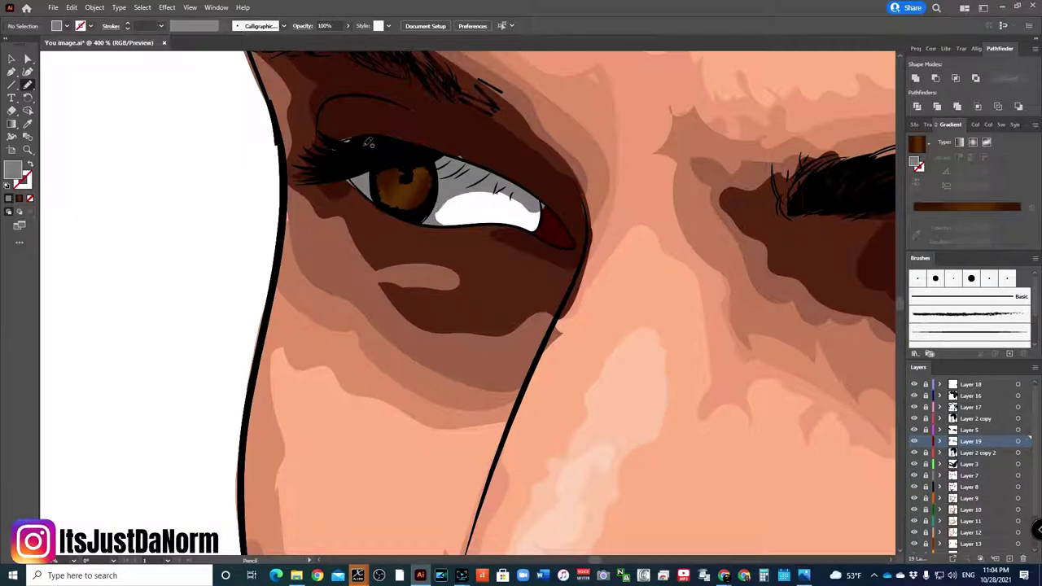
pyautogui.hotkey('ctrl', '0')
pyautogui.hotkey('ctrl', '+')
pyautogui.hotkey('ctrl', '+')
pyautogui.hotkey('ctrl', '+')
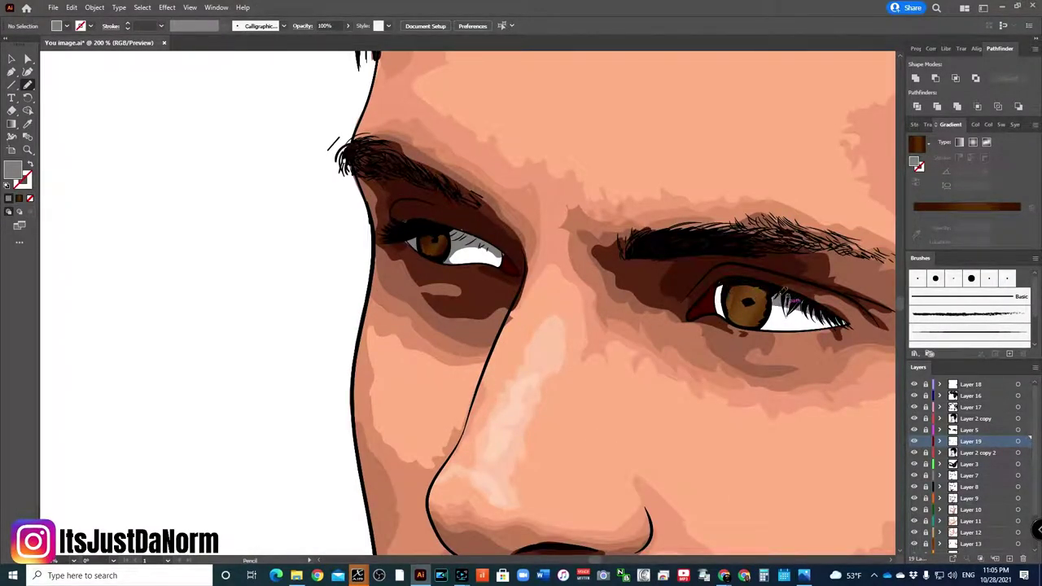
# Add a new layer with a black fill for the pupils.
pyautogui.hotkey('ctrl', 'l')
pyautogui.doubleClick(12, 169)
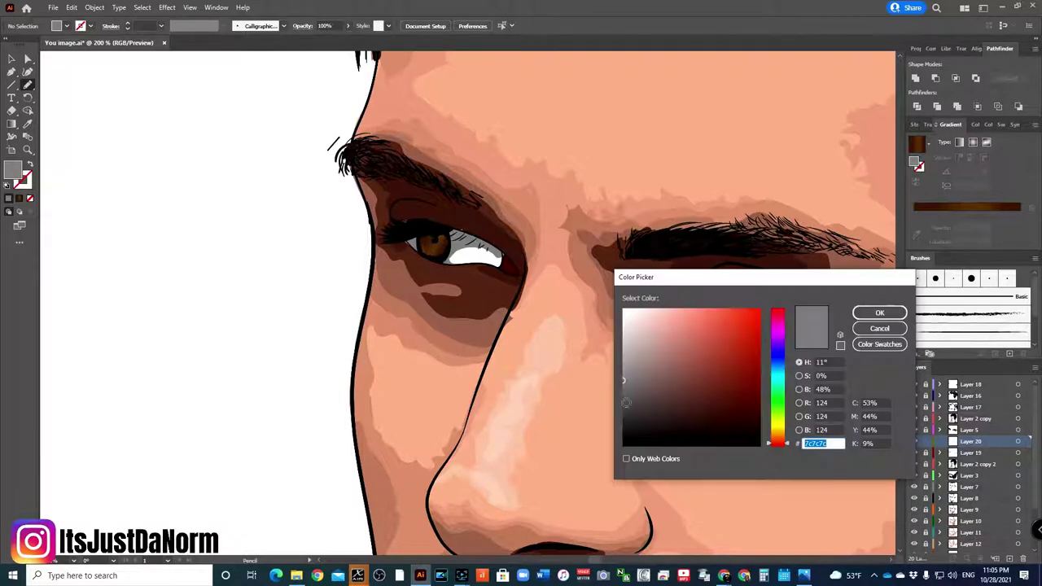
pyautogui.click(872, 310)
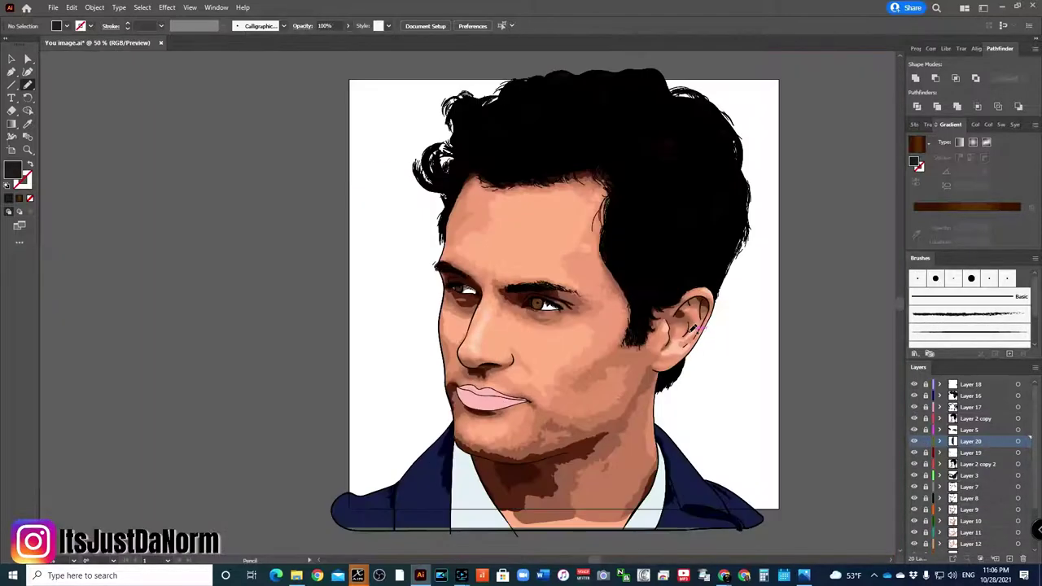
pyautogui.hotkey('ctrl', 'l')
# Draw a round pupil with the Ellipse tool and copy it onto the right iris.
pyautogui.press('l')
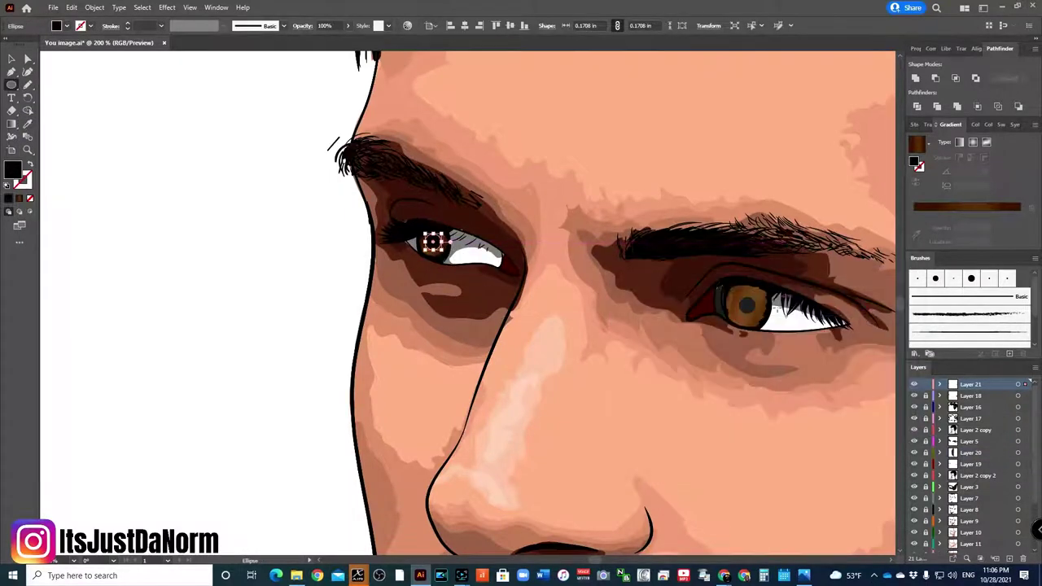
pyautogui.press('v')
pyautogui.moveTo(757, 314); pyautogui.dragTo(421, 238)
pyautogui.click(423, 237)
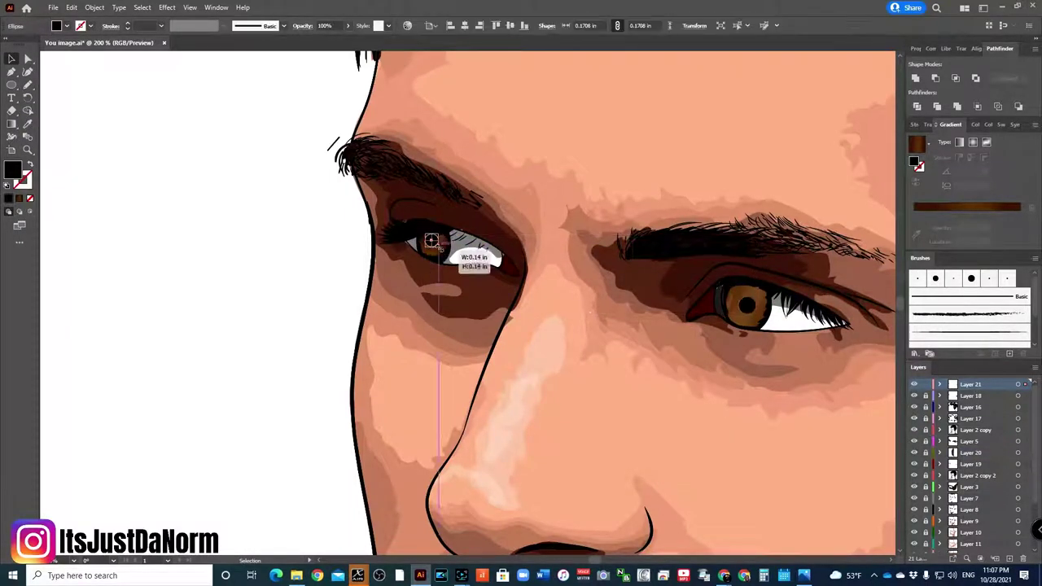
pyautogui.hotkey('ctrl', '0')
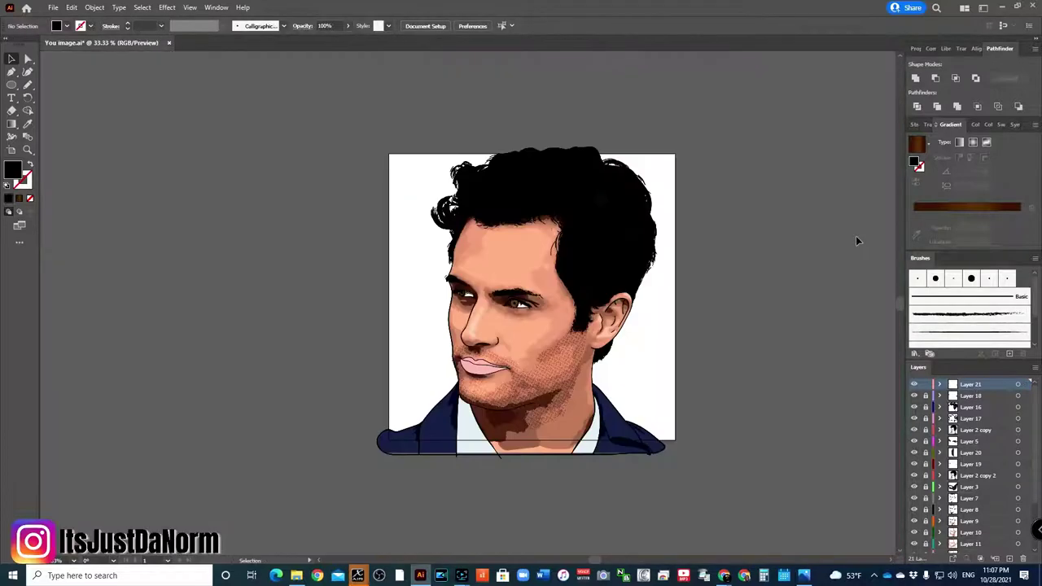
pyautogui.hotkey('ctrl', '=')
pyautogui.hotkey('ctrl', '=')
pyautogui.hotkey('ctrl', '=')
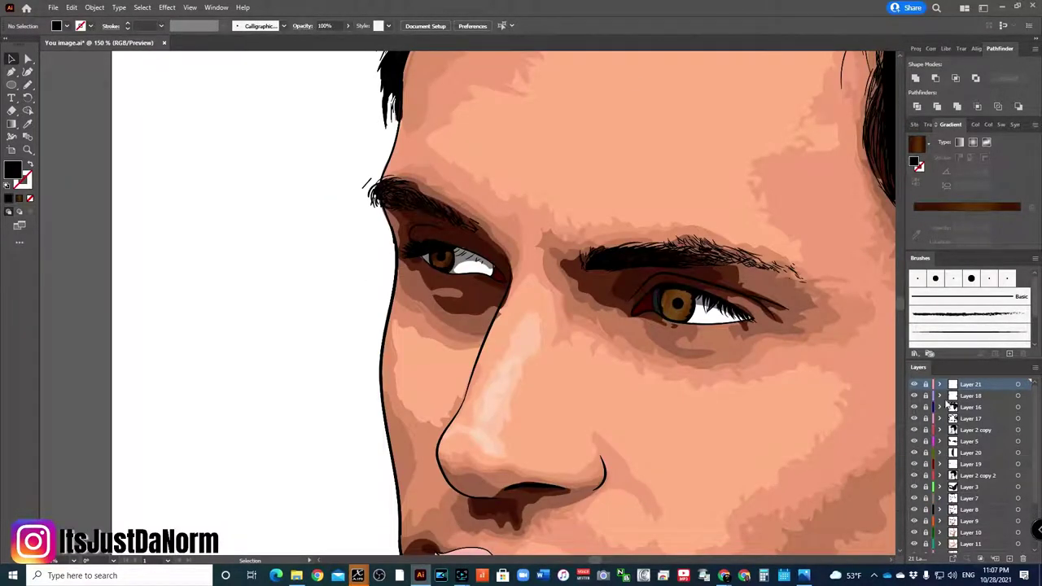
# Select the right iris on Layer 18, then add Layer 22.
pyautogui.click(1017, 396)
pyautogui.press('a')
pyautogui.click(733, 413)
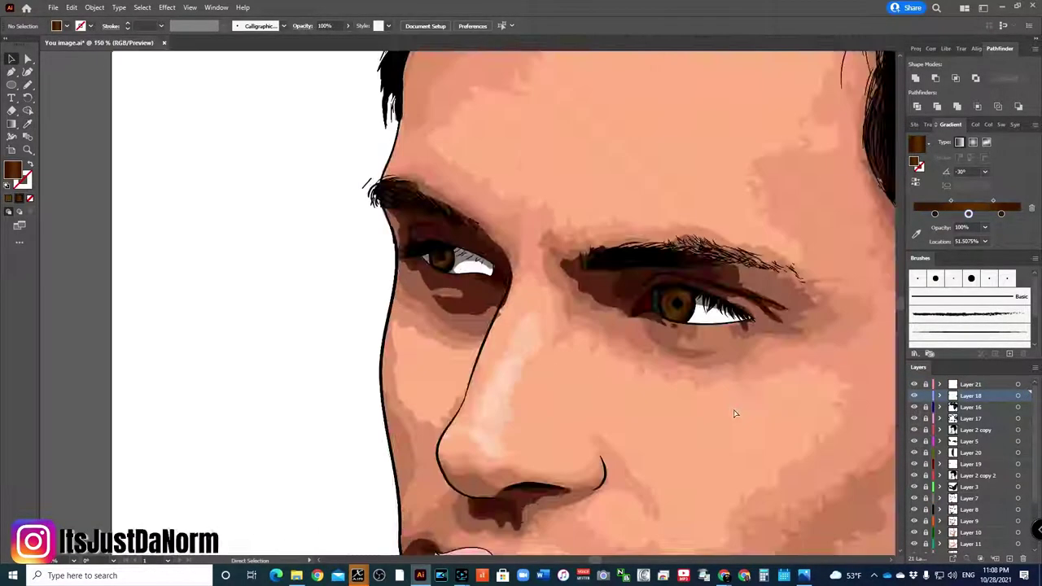
pyautogui.press('v')
pyautogui.click(968, 475)
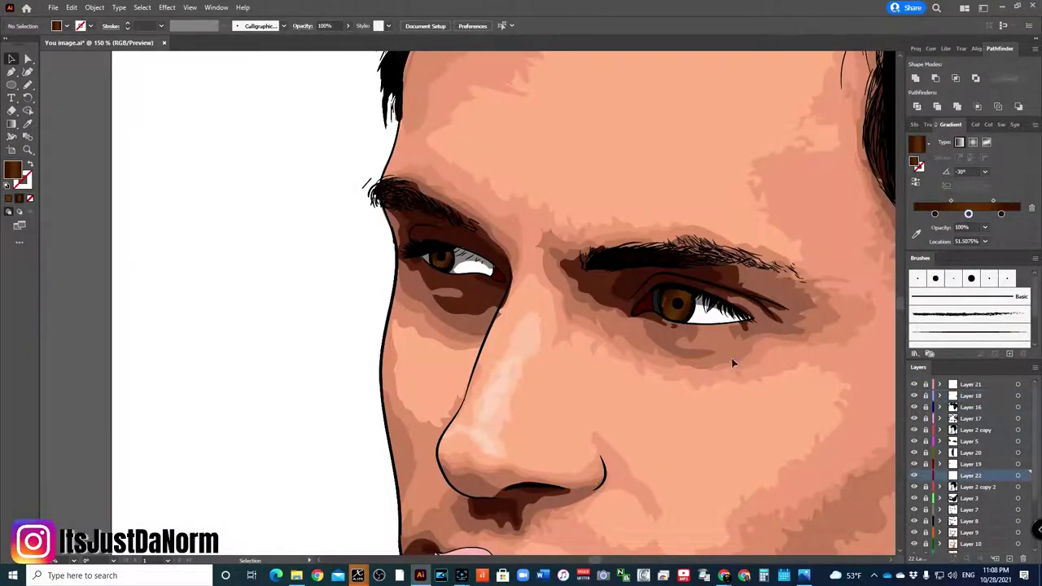
pyautogui.hotkey('ctrl', 'l')
# Shade the whites of both eyes grey with the Pencil.
pyautogui.press('n')
pyautogui.moveTo(496, 275); pyautogui.dragTo(480, 270)
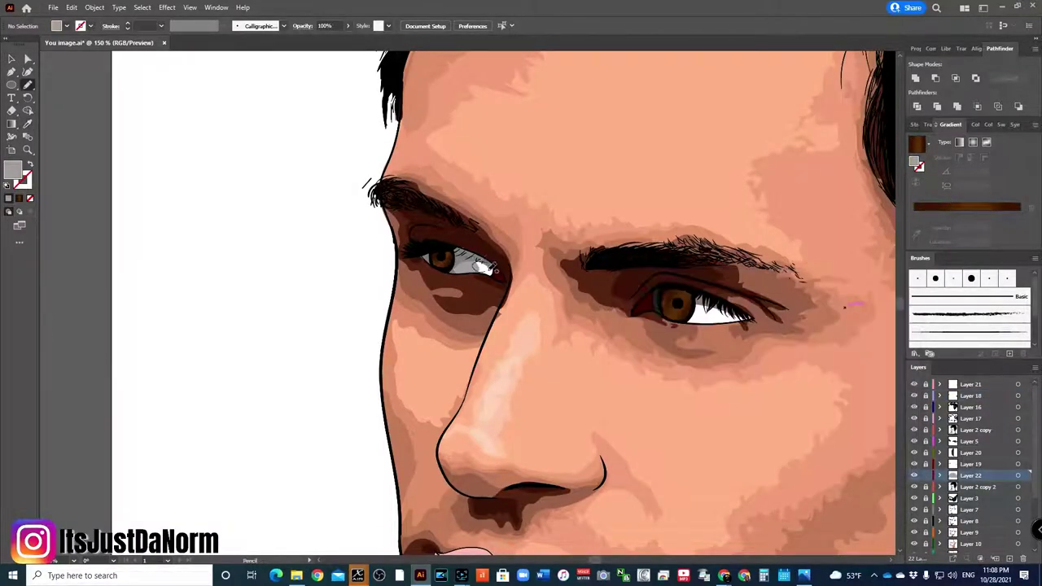
pyautogui.moveTo(746, 319); pyautogui.dragTo(692, 319)
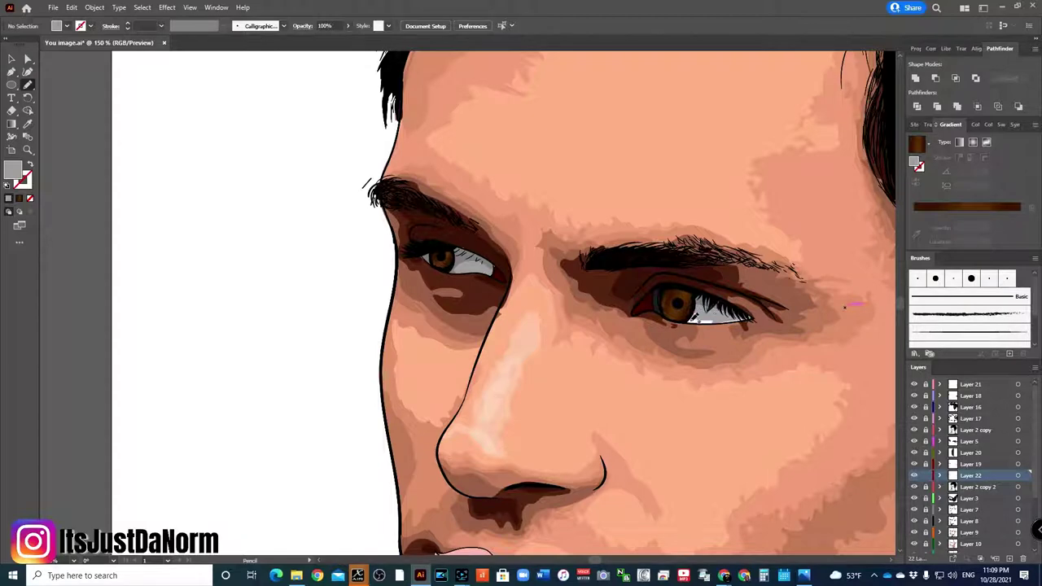
pyautogui.hotkey('ctrl', '-')
pyautogui.hotkey('ctrl', '-')
pyautogui.hotkey('ctrl', '-')
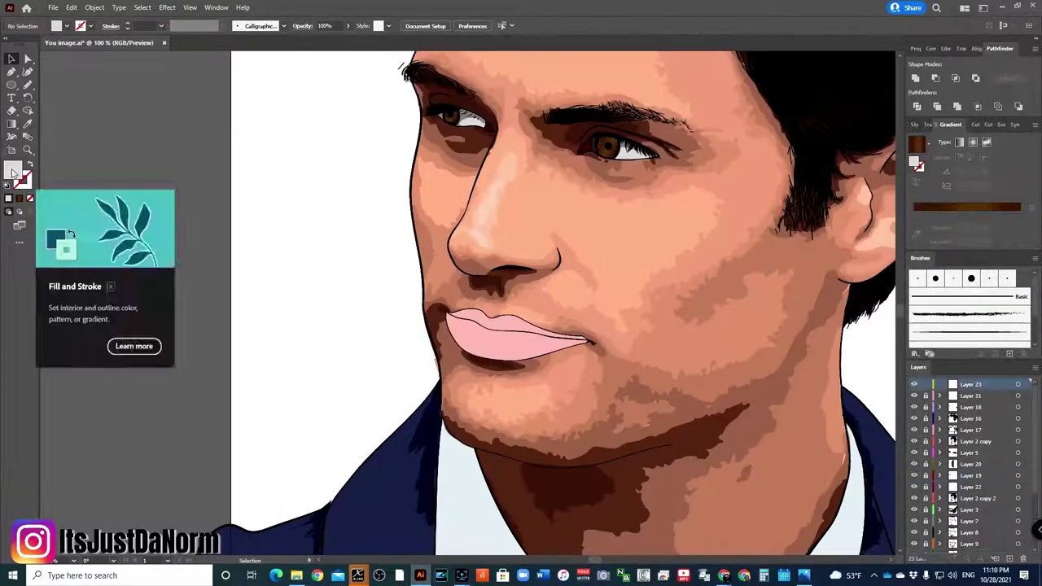
pyautogui.hotkey('ctrl', '-')
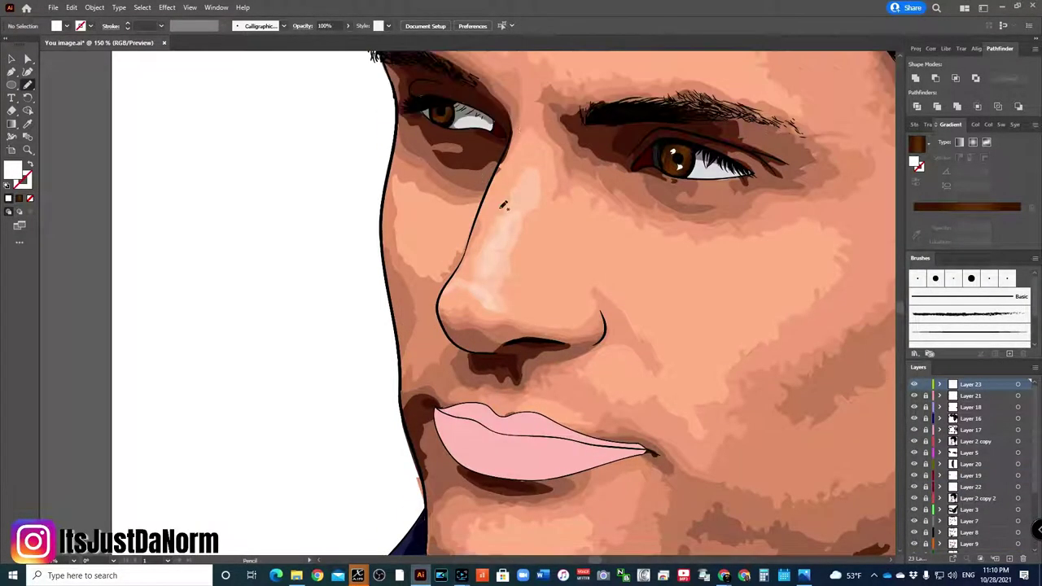
pyautogui.hotkey('ctrl', '-')
pyautogui.hotkey('ctrl', '-')
pyautogui.hotkey('ctrl', '+')
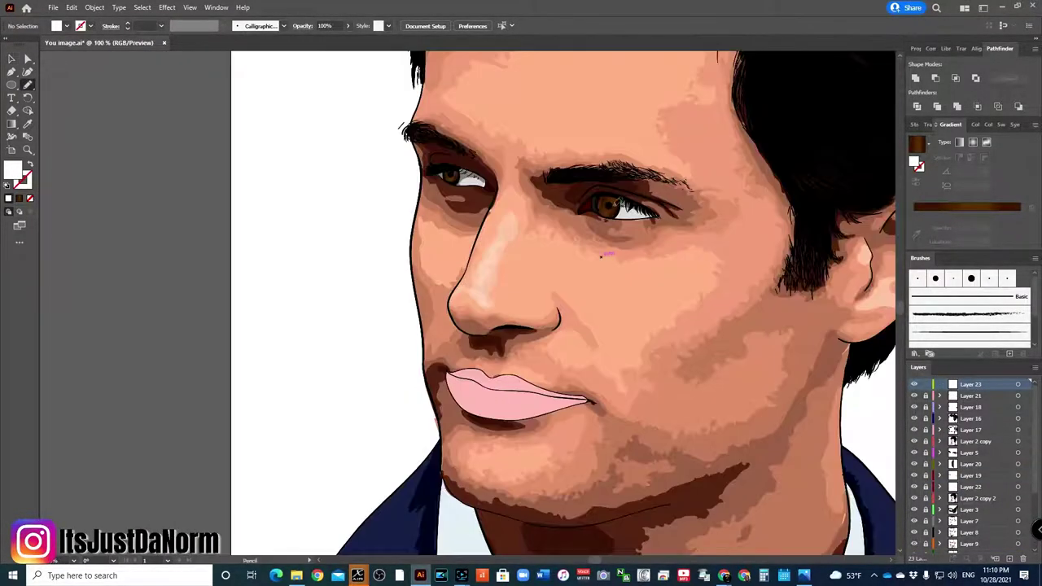
pyautogui.hotkey('ctrl', '+')
pyautogui.hotkey('ctrl', '+')
# Undo the stray stroke over the right eye and set a skin-tone fill.
pyautogui.hotkey('ctrl', '0')
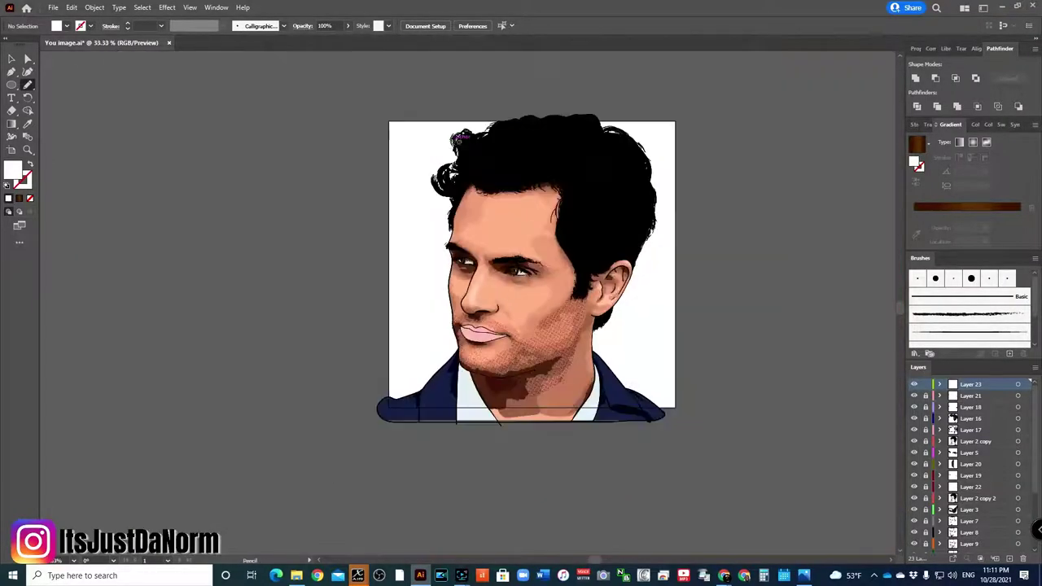
pyautogui.hotkey('ctrl', '1')
pyautogui.hotkey('ctrl', '0')
pyautogui.hotkey('ctrl', '1')
pyautogui.hotkey('ctrl', '0')
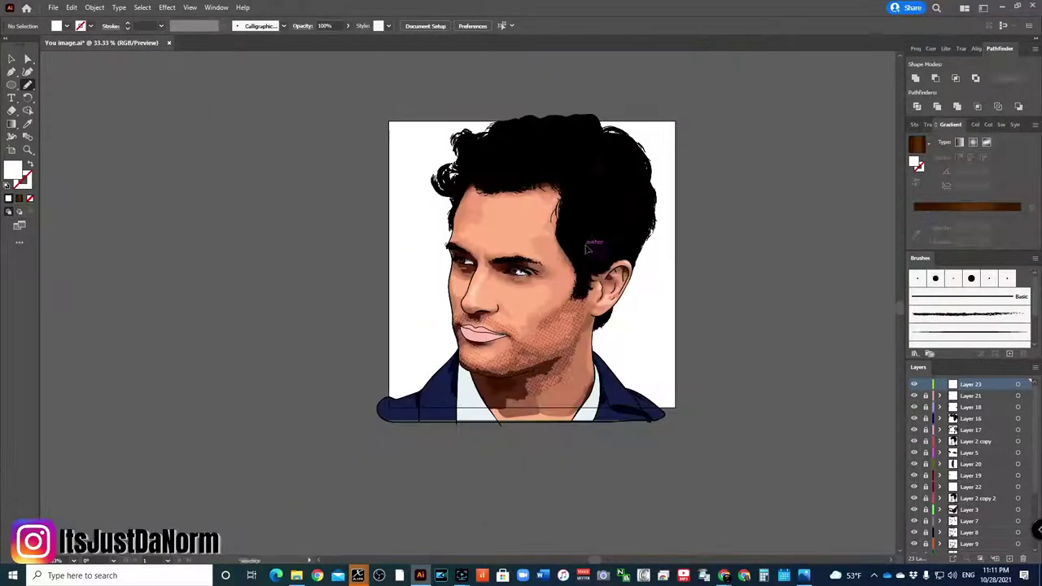
pyautogui.hotkey('ctrl', '1')
pyautogui.hotkey('ctrl', '0')
pyautogui.hotkey('ctrl', 'z')
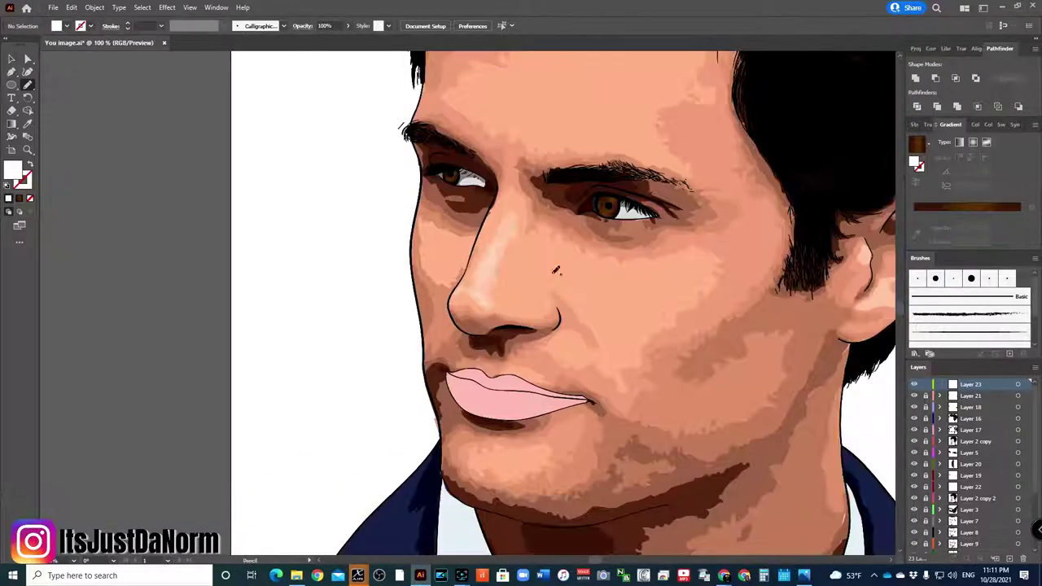
pyautogui.doubleClick(12, 169)
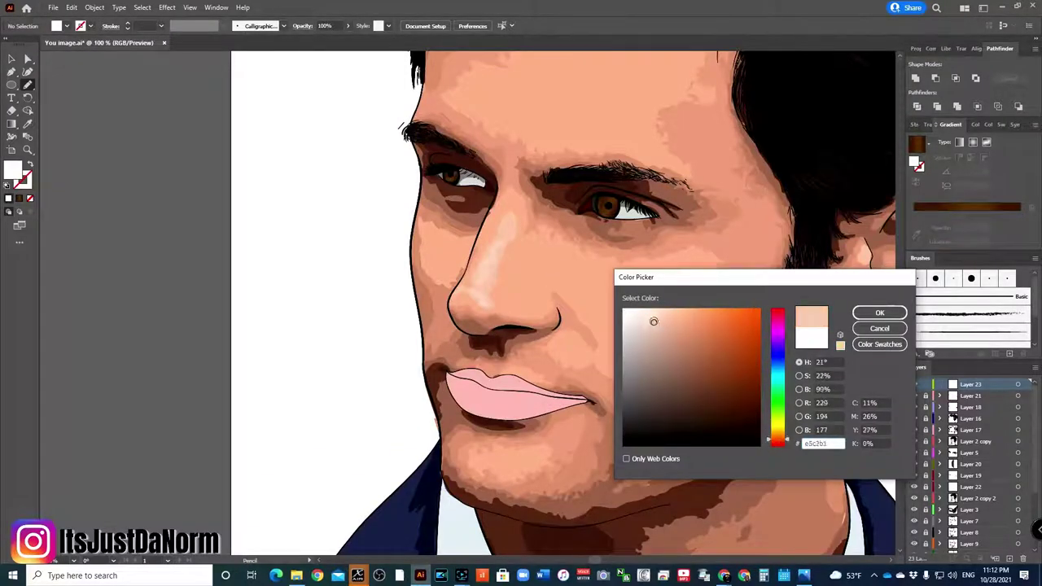
pyautogui.press('Return')
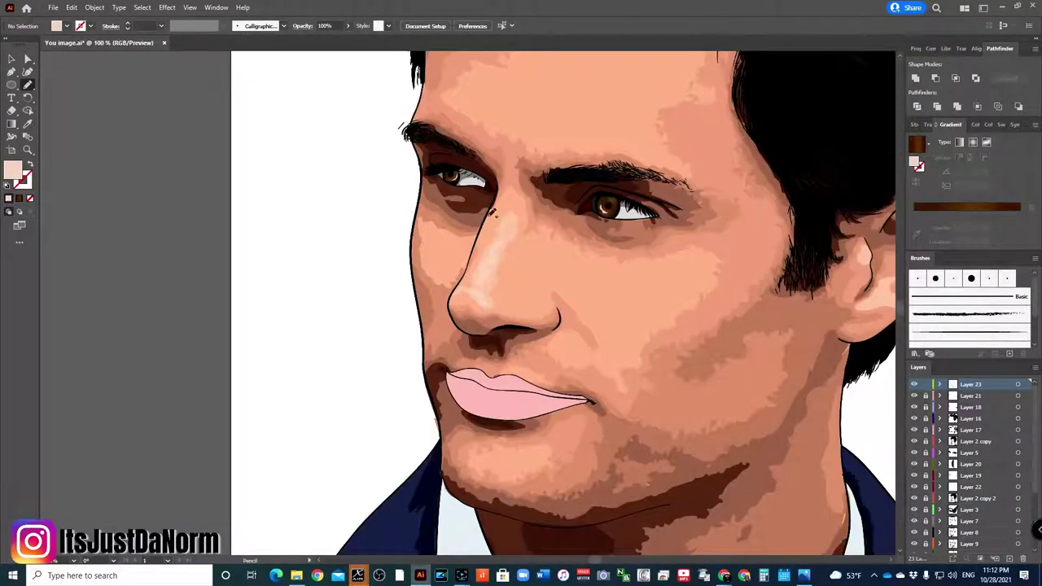
# Move Layer 3 beneath Layer 17 in the Layers panel and undo stray marks.
pyautogui.hotkey('ctrl', '-')
pyautogui.hotkey('ctrl', '-')
pyautogui.hotkey('ctrl', '-')
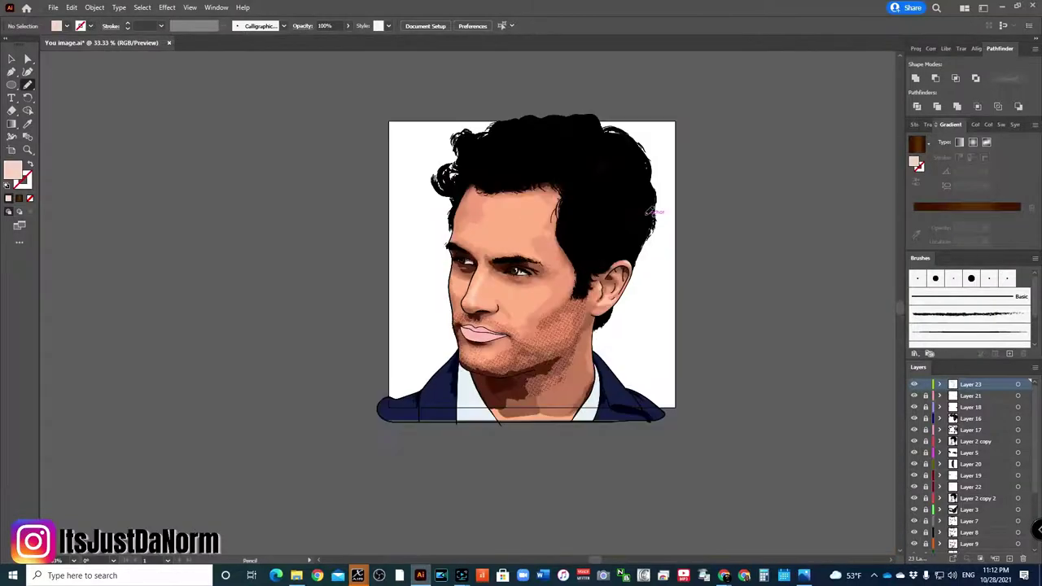
pyautogui.hotkey('ctrl', '+')
pyautogui.hotkey('ctrl', '+')
pyautogui.hotkey('ctrl', '+')
pyautogui.hotkey('ctrl', '-')
pyautogui.hotkey('ctrl', '-')
pyautogui.hotkey('ctrl', '-')
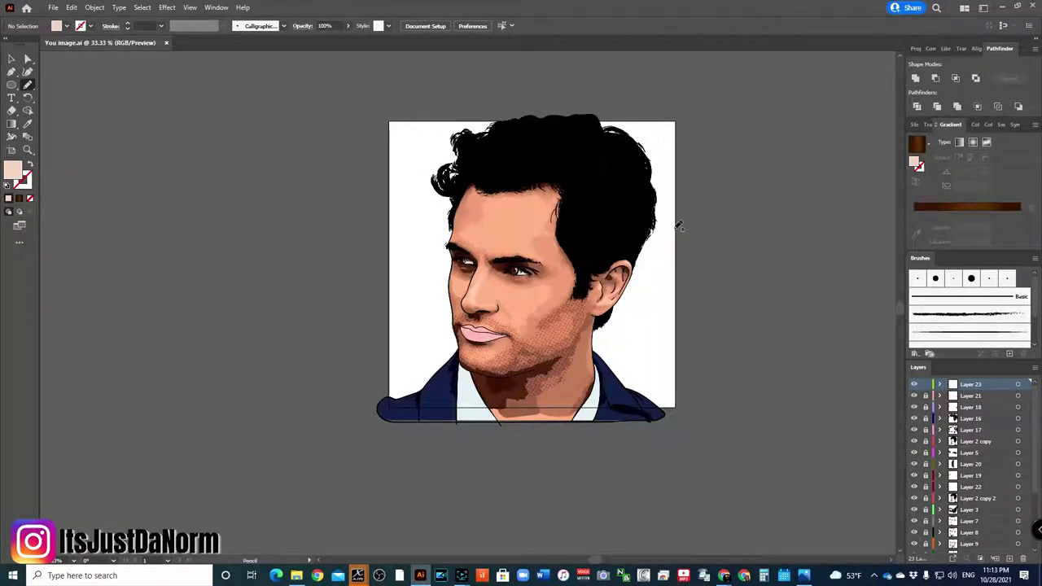
pyautogui.scroll(-1, 678, 225)
pyautogui.scroll(-1, 970, 484)
pyautogui.moveTo(968, 402); pyautogui.dragTo(967, 404)
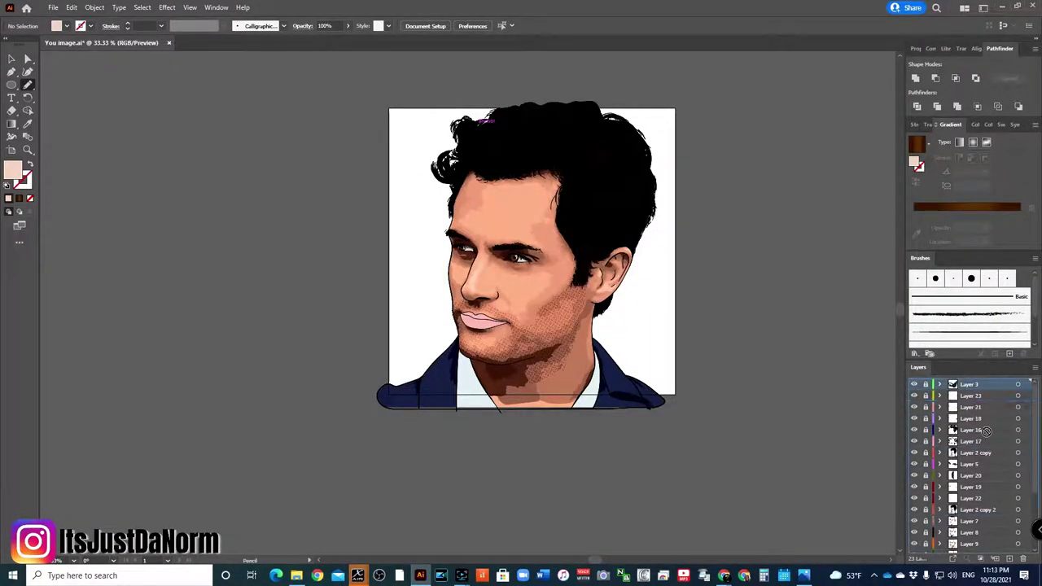
pyautogui.scroll(1, 916, 445)
pyautogui.hotkey('ctrl', 'z')
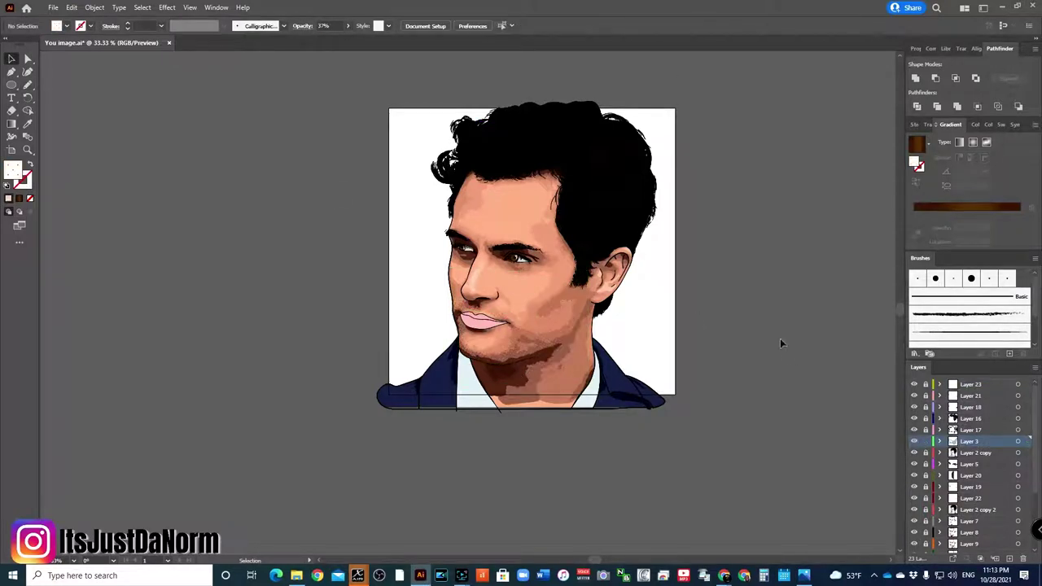
pyautogui.hotkey('ctrl', 'z')
# Create a new bottom layer for the background.
pyautogui.click(768, 261)
pyautogui.scroll(-3, 748, 354)
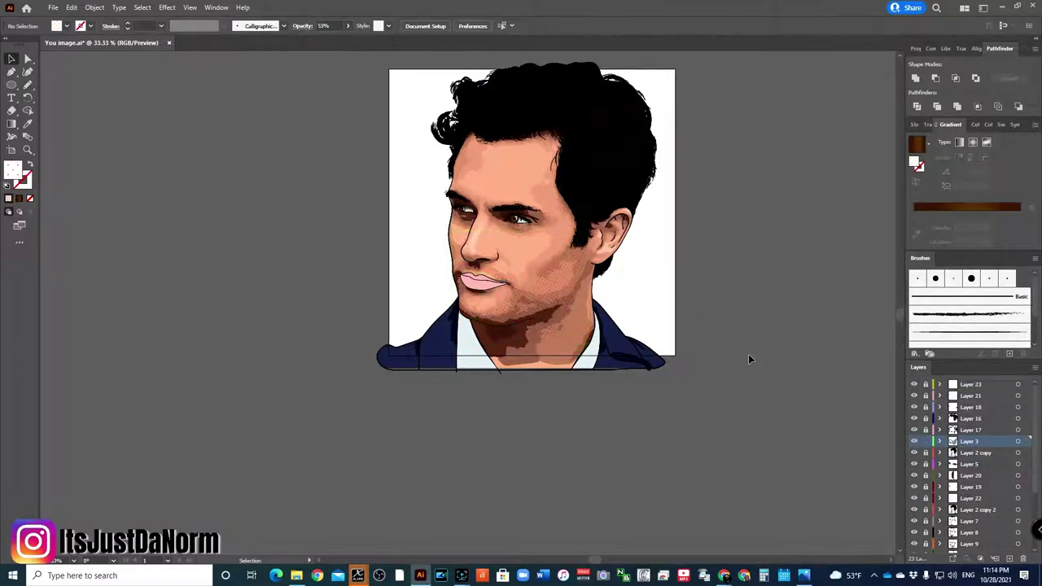
pyautogui.scroll(2, 706, 335)
pyautogui.hotkey('ctrl', 'l')
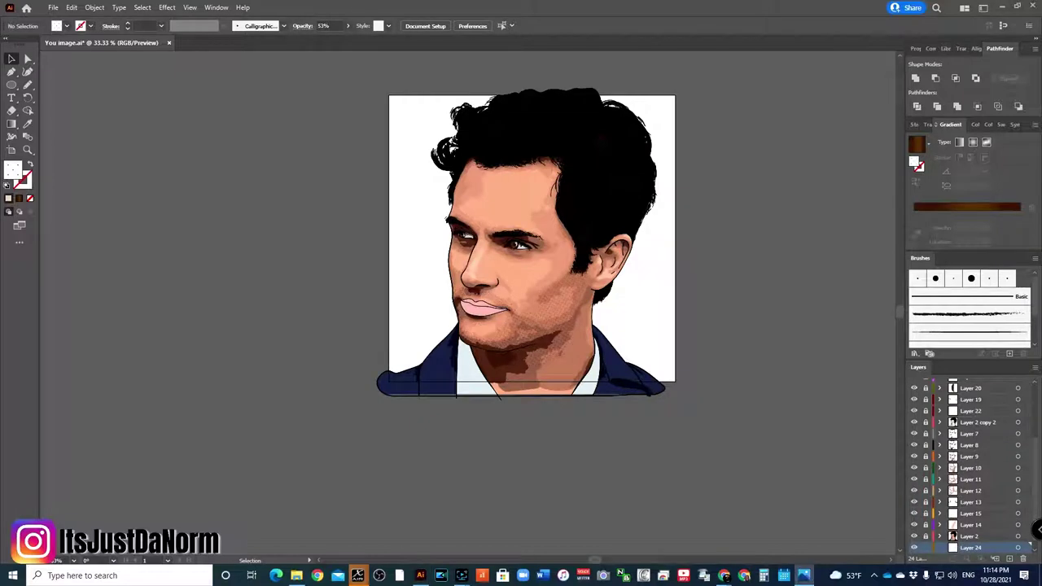
pyautogui.doubleClick(12, 169)
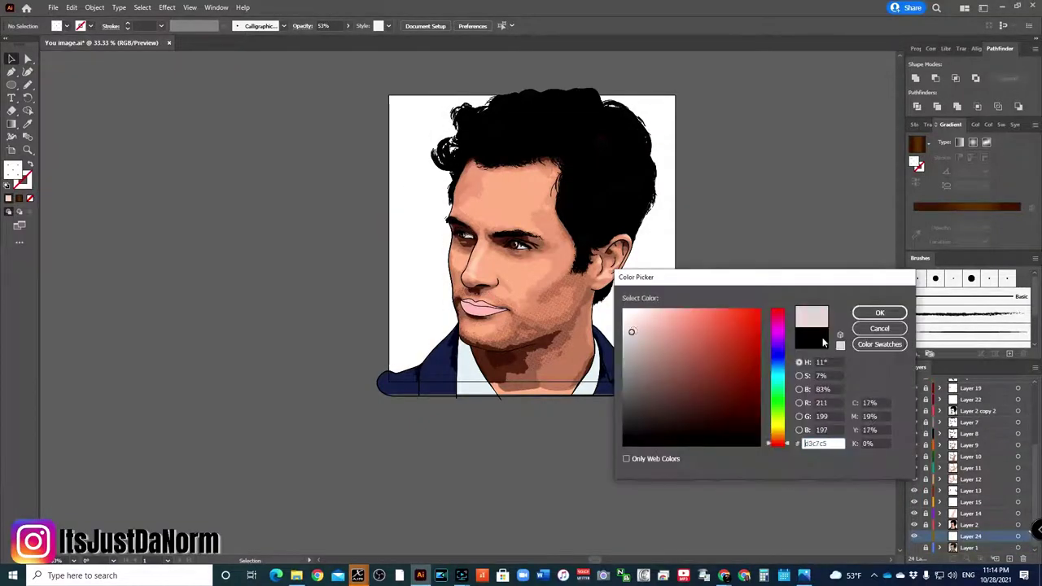
pyautogui.press('Escape')
# Draw an artboard-sized rectangle with a white-to-light-grey radial gradient.
pyautogui.click(887, 236)
pyautogui.press('m')
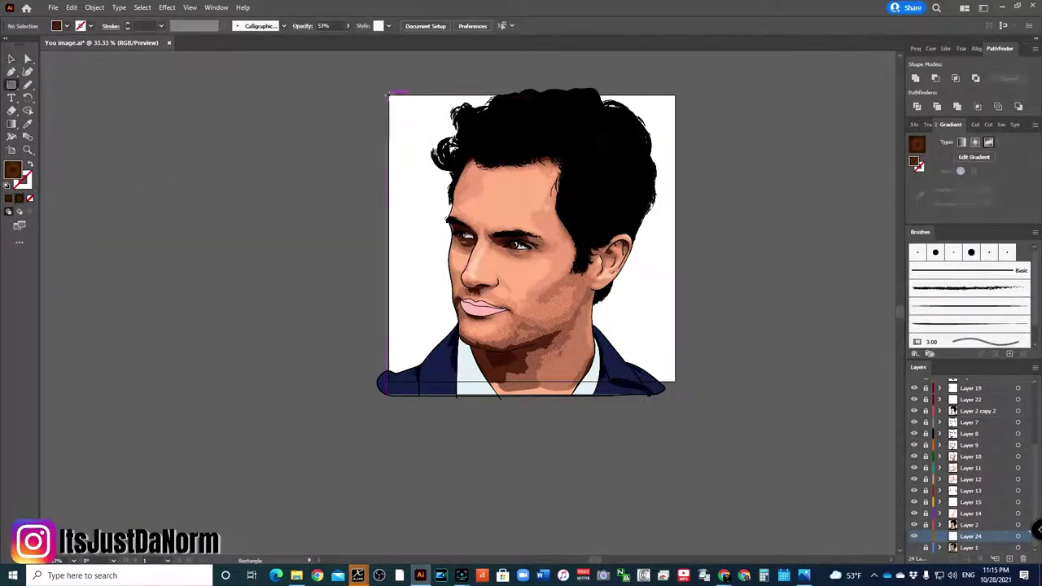
pyautogui.moveTo(388, 95); pyautogui.dragTo(675, 390)
pyautogui.doubleClick(935, 227)
pyautogui.click(971, 294)
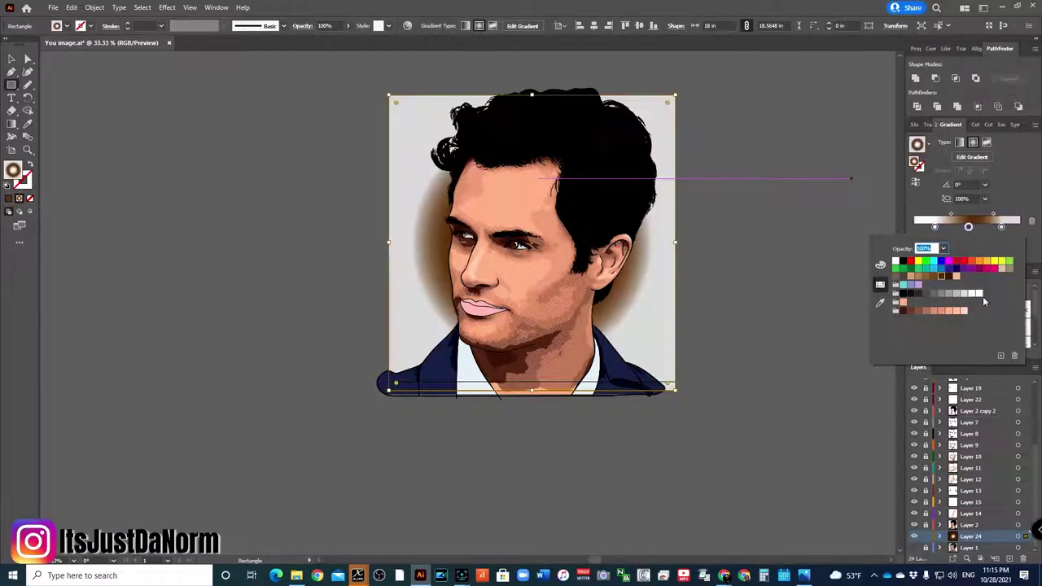
pyautogui.click(11, 98)
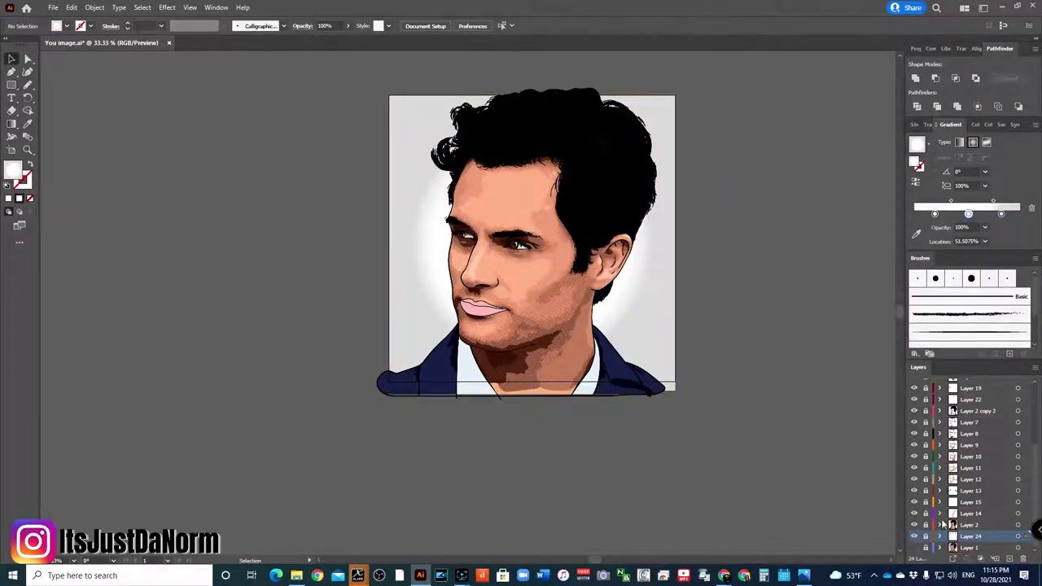
pyautogui.click(639, 370)
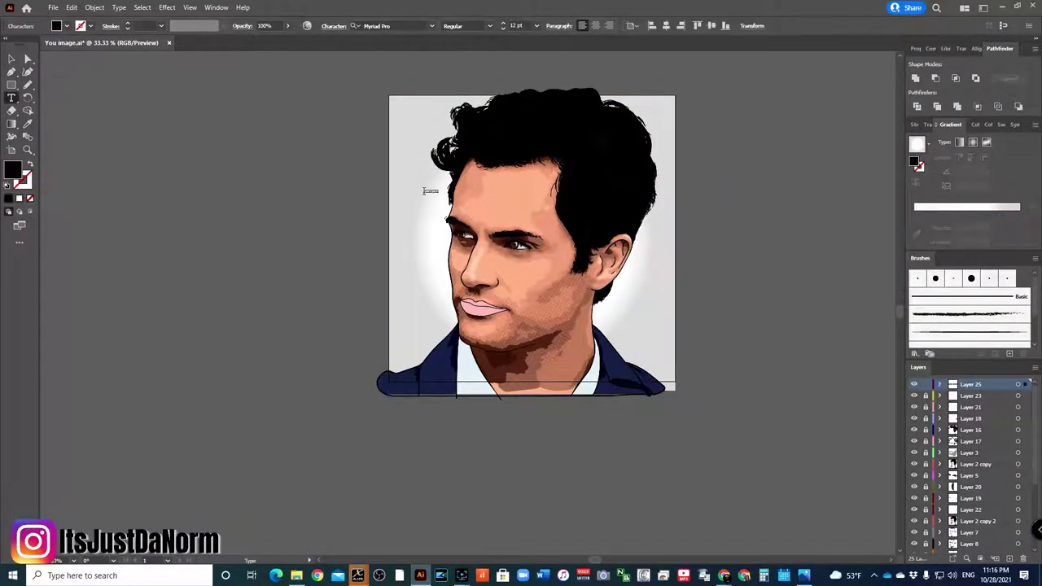
# Create the YOU text in a text area and enlarge it.
pyautogui.moveTo(405, 175); pyautogui.dragTo(565, 243)
pyautogui.press('BackSpace')
pyautogui.press('Escape')
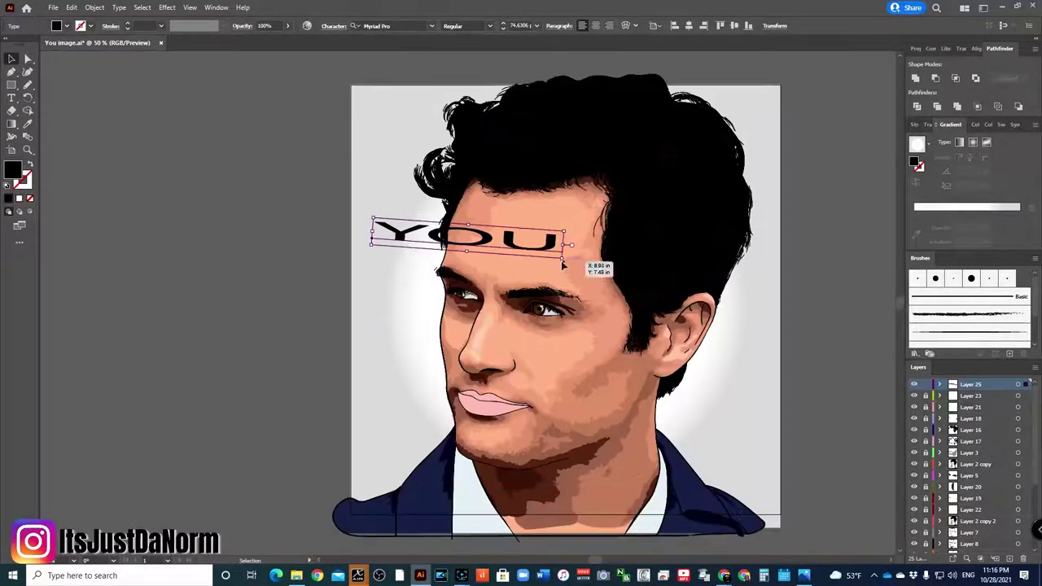
pyautogui.moveTo(565, 265)
pyautogui.mouseDown()
pyautogui.moveTo(604, 487)
pyautogui.moveTo(476, 465)
pyautogui.mouseUp()
# Give YOU a white fill and a blue outline.
pyautogui.doubleClick(12, 168)
pyautogui.click(625, 303)
pyautogui.click(877, 309)
pyautogui.doubleClick(23, 179)
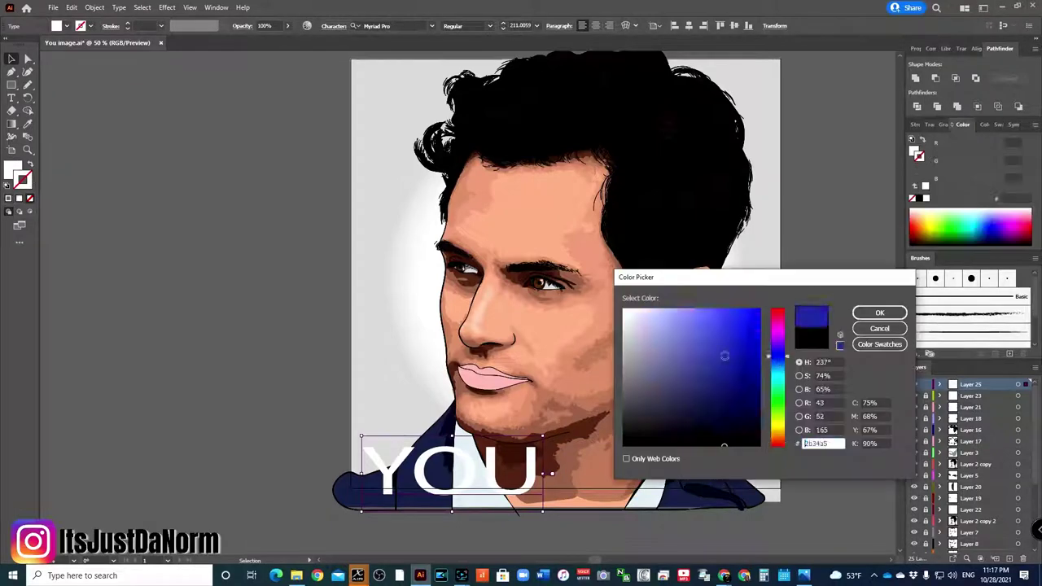
pyautogui.click(876, 309)
# Enlarge YOU, place its layer above Layer 24 behind the head, then set stroke black.
pyautogui.hotkey('ctrl', '-')
pyautogui.moveTo(456, 431); pyautogui.dragTo(456, 193)
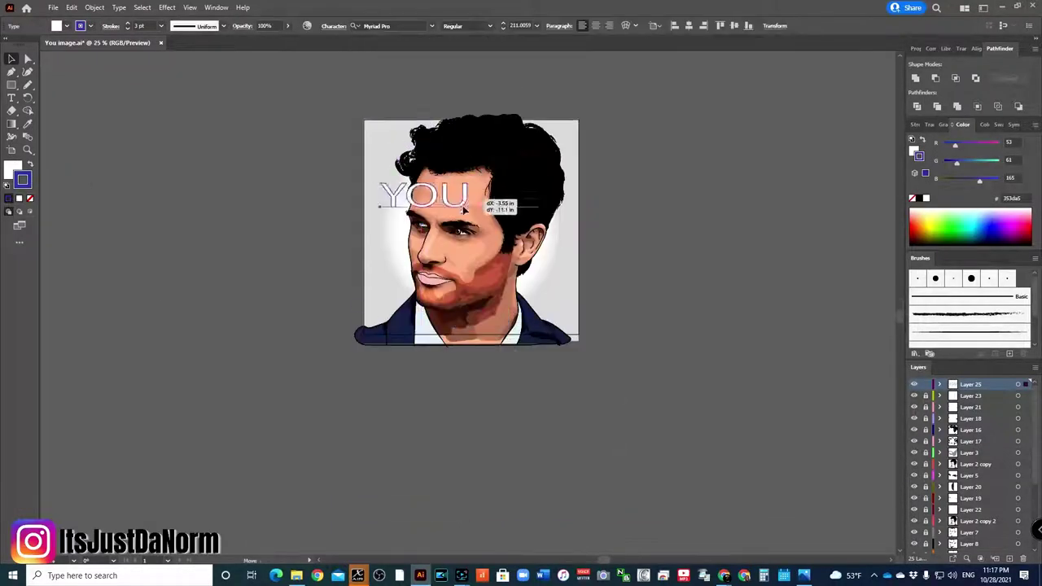
pyautogui.moveTo(373, 180); pyautogui.dragTo(356, 167)
pyautogui.moveTo(972, 384)
pyautogui.mouseDown()
pyautogui.moveTo(993, 551)
pyautogui.moveTo(987, 524)
pyautogui.mouseUp()
pyautogui.moveTo(577, 298)
pyautogui.mouseDown()
pyautogui.moveTo(592, 323)
pyautogui.moveTo(569, 281)
pyautogui.mouseUp()
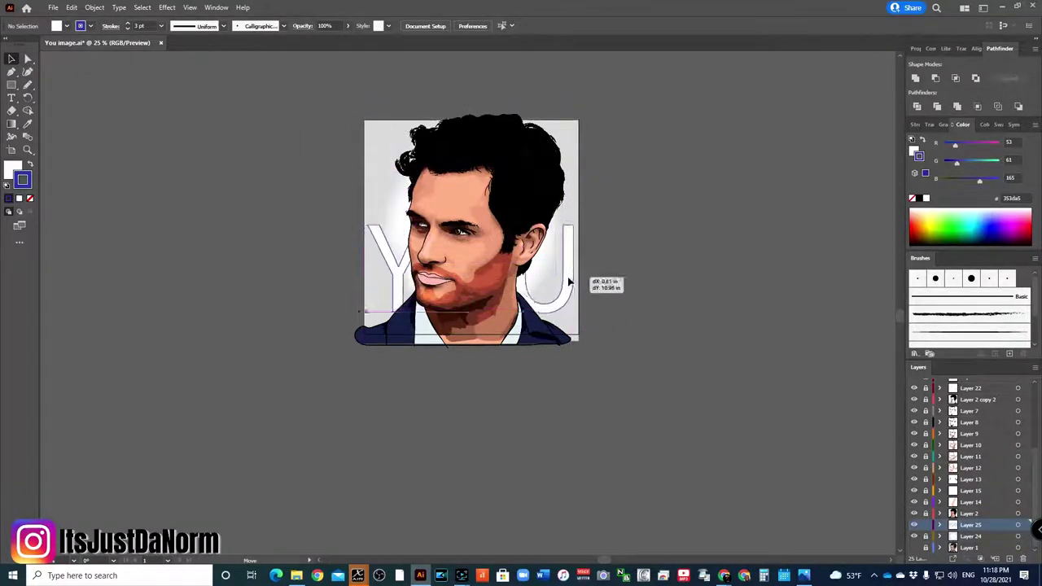
pyautogui.moveTo(569, 282); pyautogui.dragTo(570, 245)
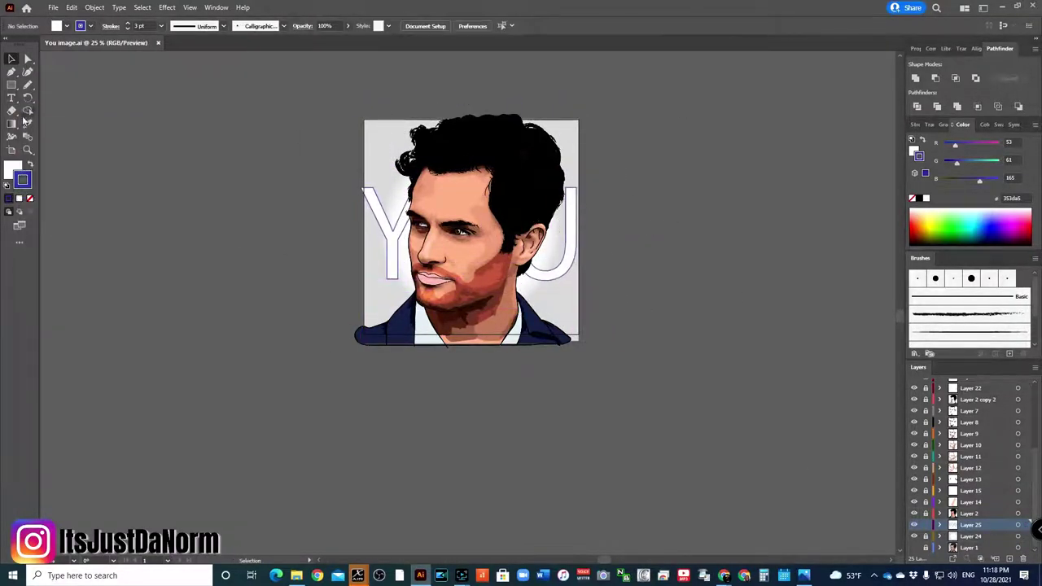
pyautogui.doubleClick(22, 179)
pyautogui.click(775, 423)
# Draw a black signature near the lower-right shoulder, then enlarge and tilt it.
pyautogui.click(877, 309)
pyautogui.scroll(3, 790, 271)
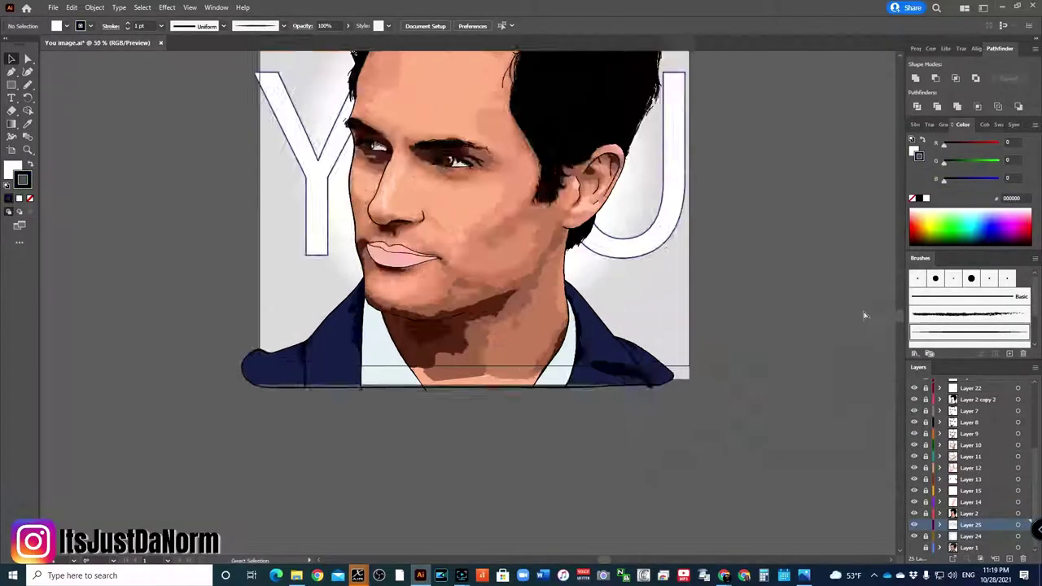
pyautogui.press('n')
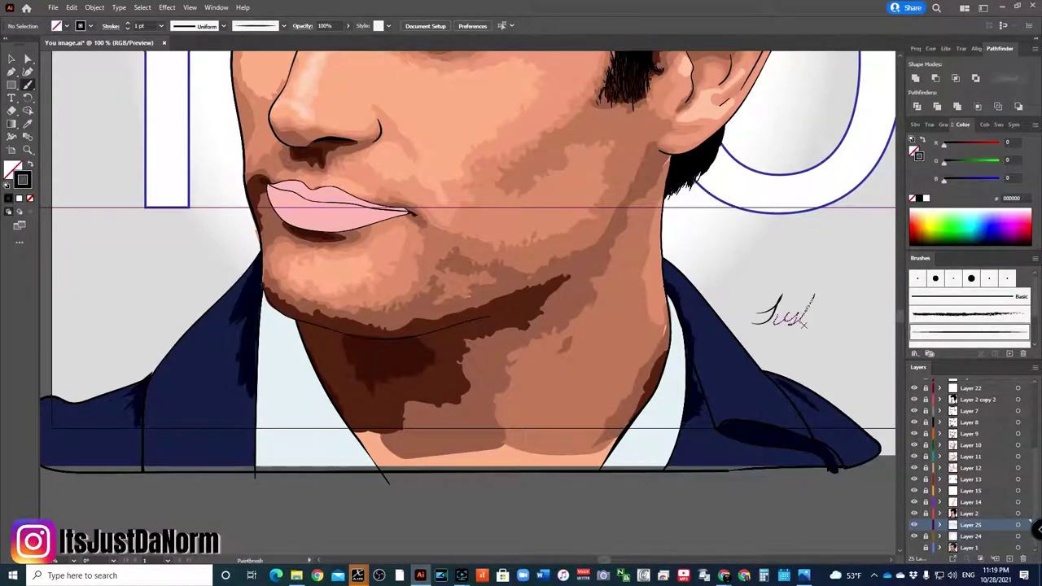
pyautogui.hscroll(2, 763, 504)
pyautogui.press('v')
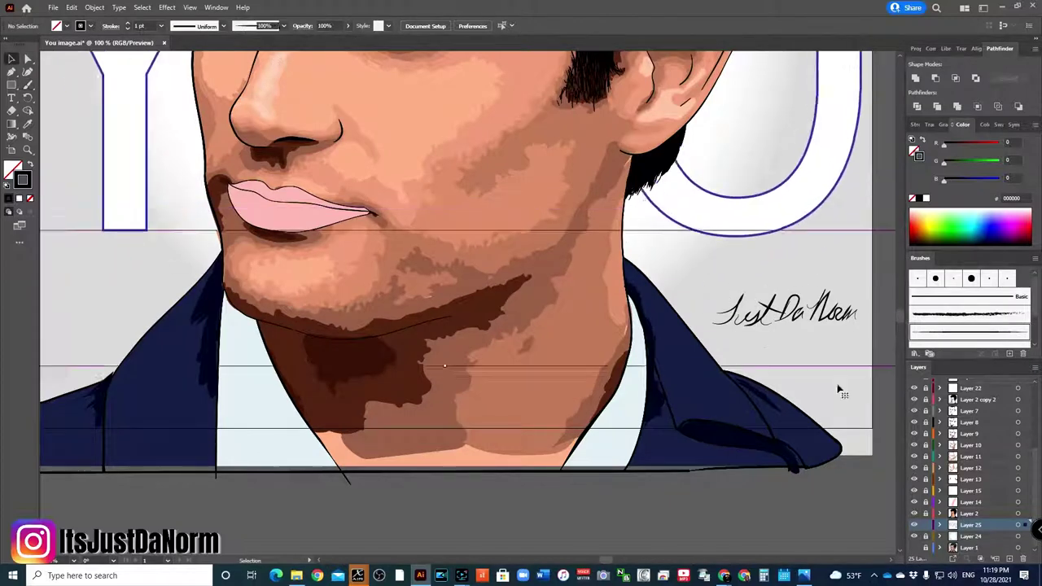
pyautogui.hotkey('ctrl', '-')
pyautogui.hotkey('ctrl', '-')
pyautogui.hotkey('ctrl', '-')
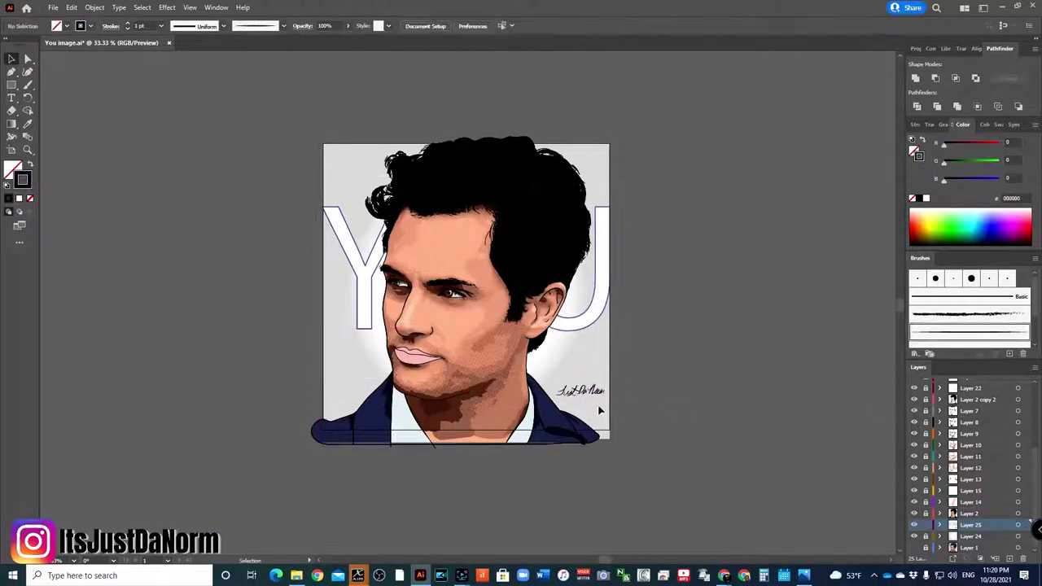
pyautogui.click(580, 392)
pyautogui.moveTo(604, 399); pyautogui.dragTo(643, 407)
pyautogui.click(706, 420)
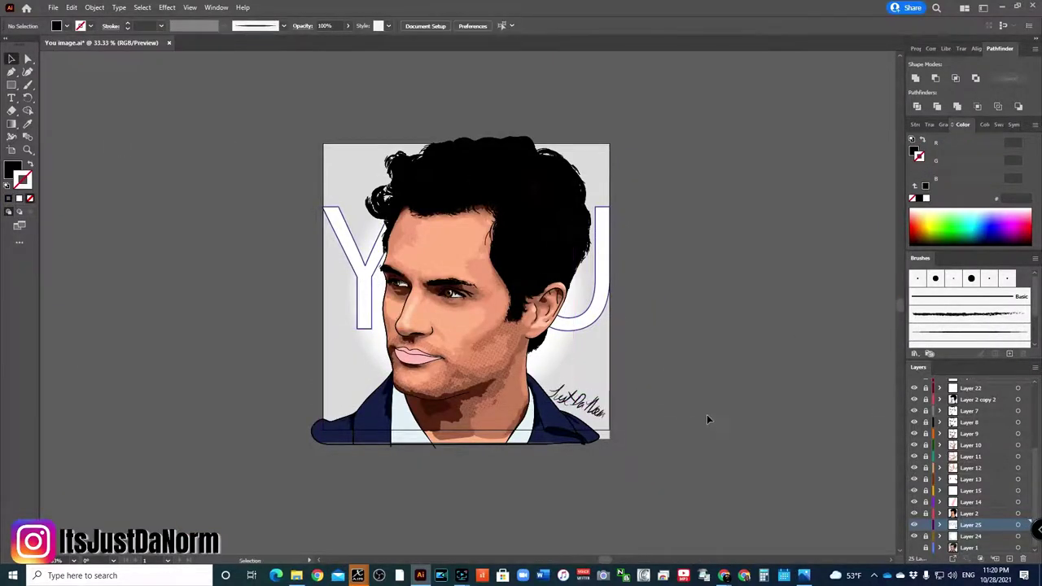